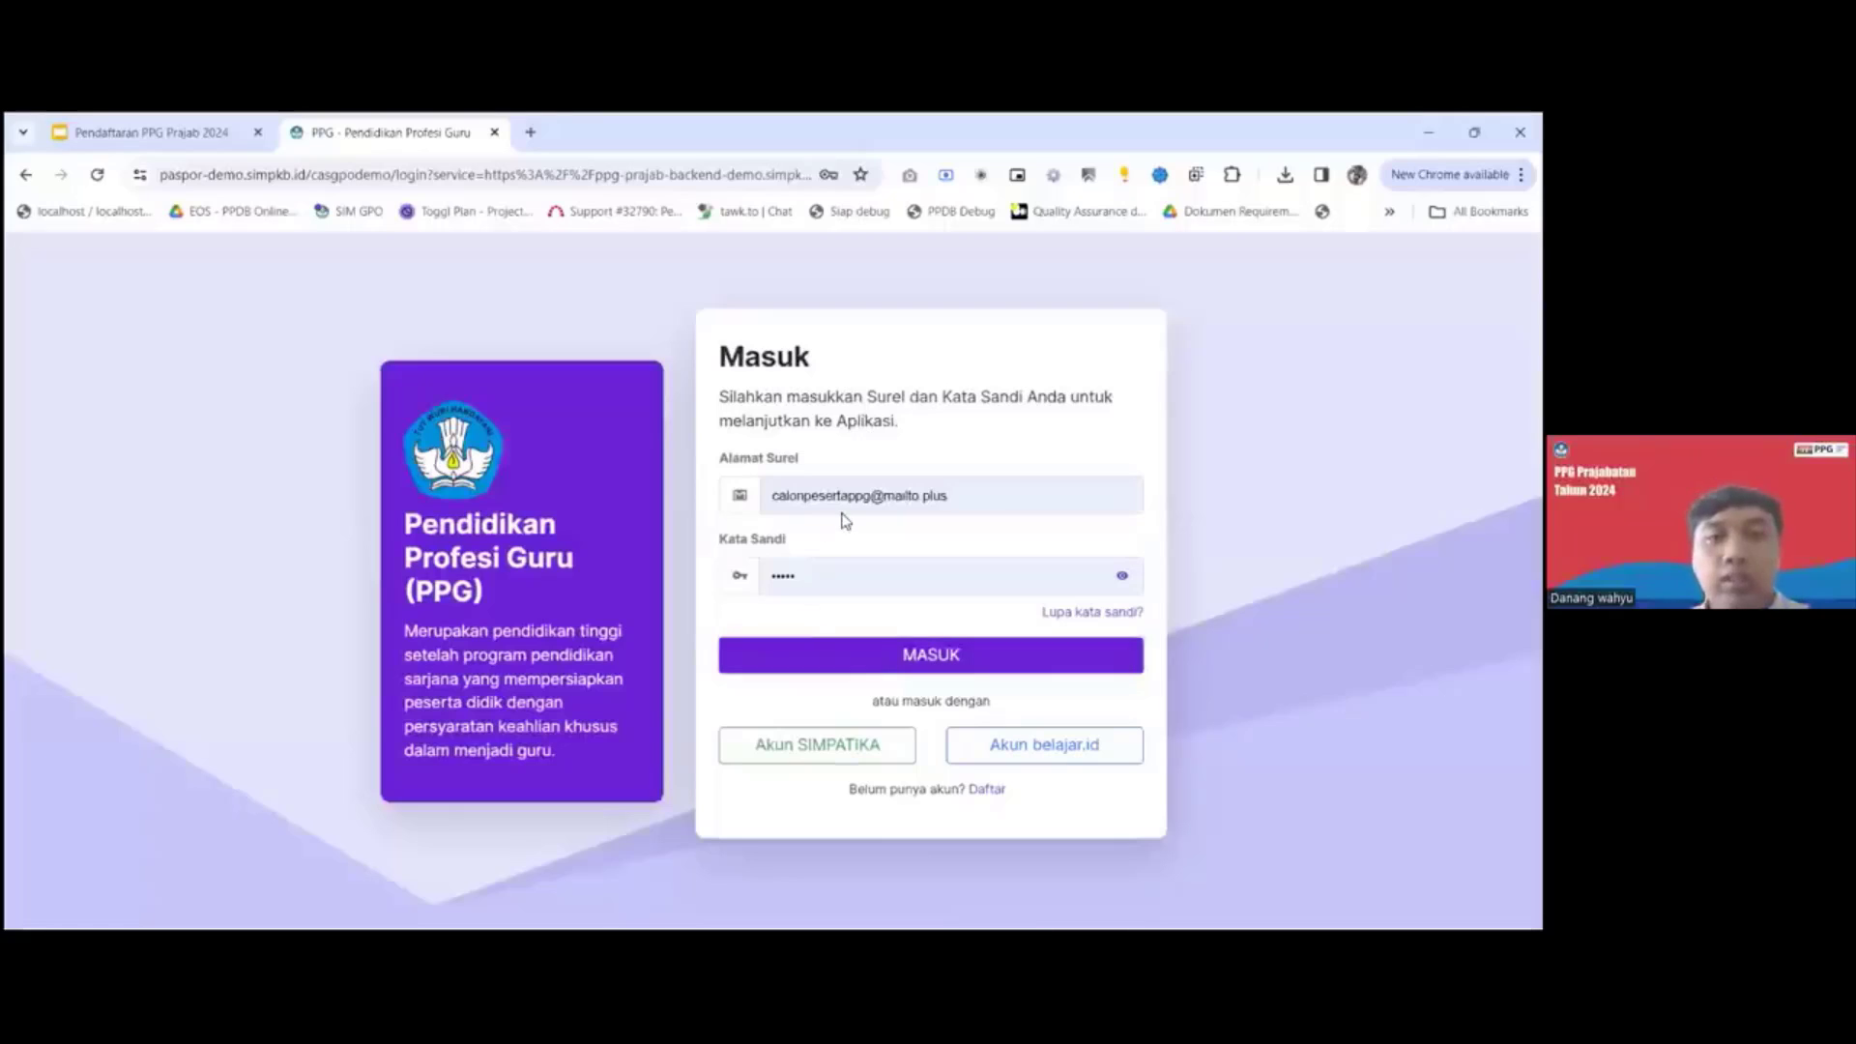
Log in with the prefilled account and open the Biodata Diri module of Tahap 1.
left_click(830, 655)
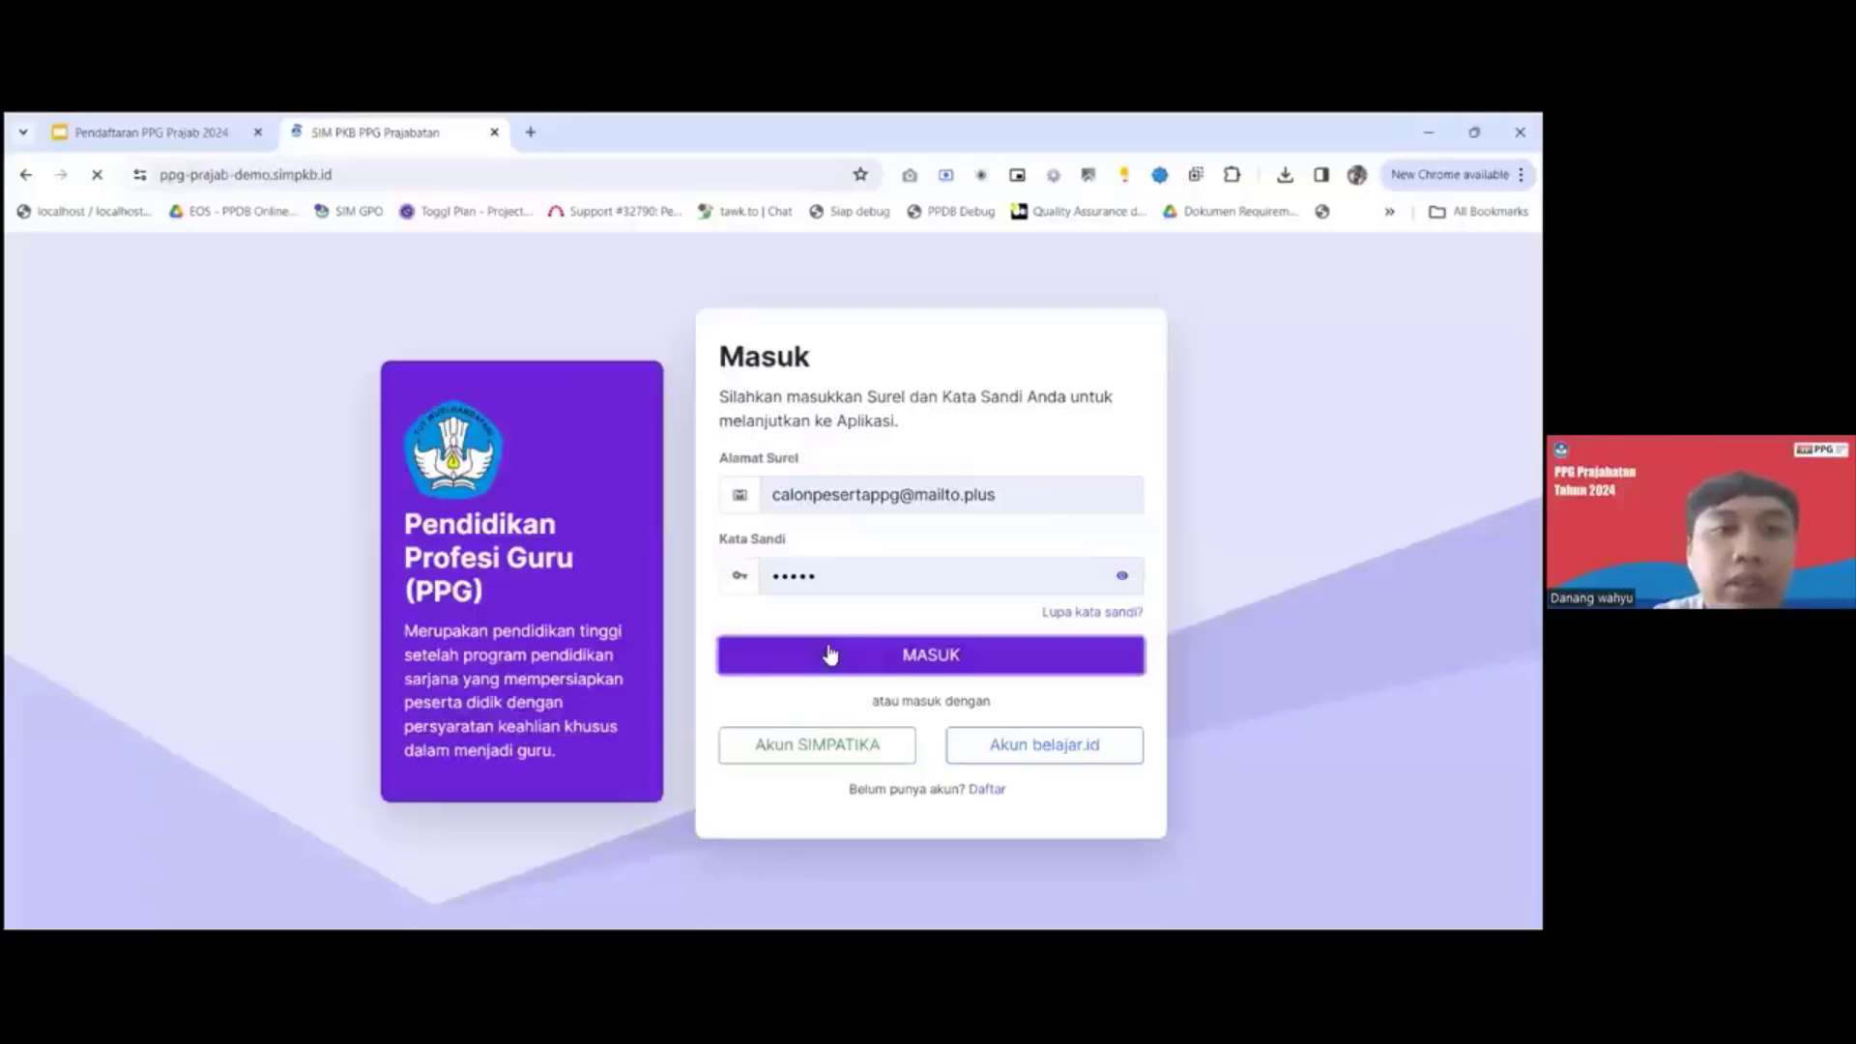
scroll(821, 545, "down", 5)
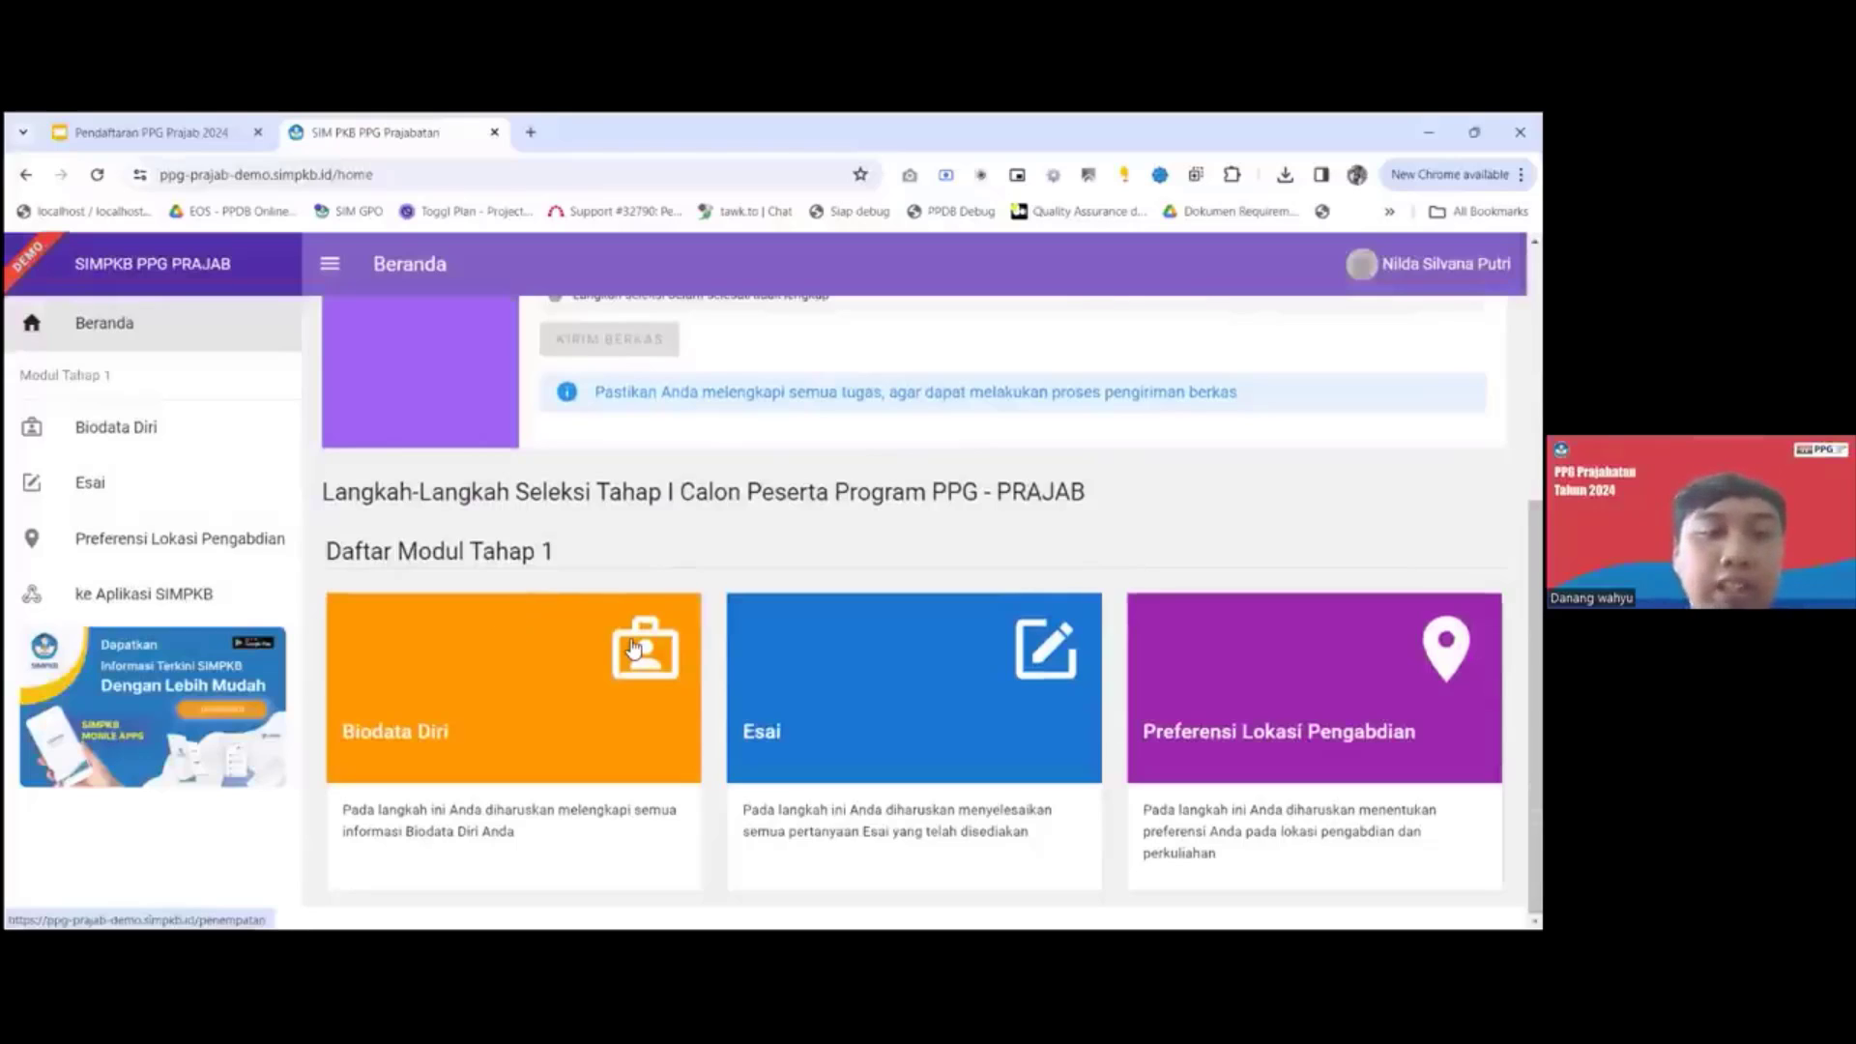
scroll(634, 647, "up", 2)
scroll(489, 634, "down", 2)
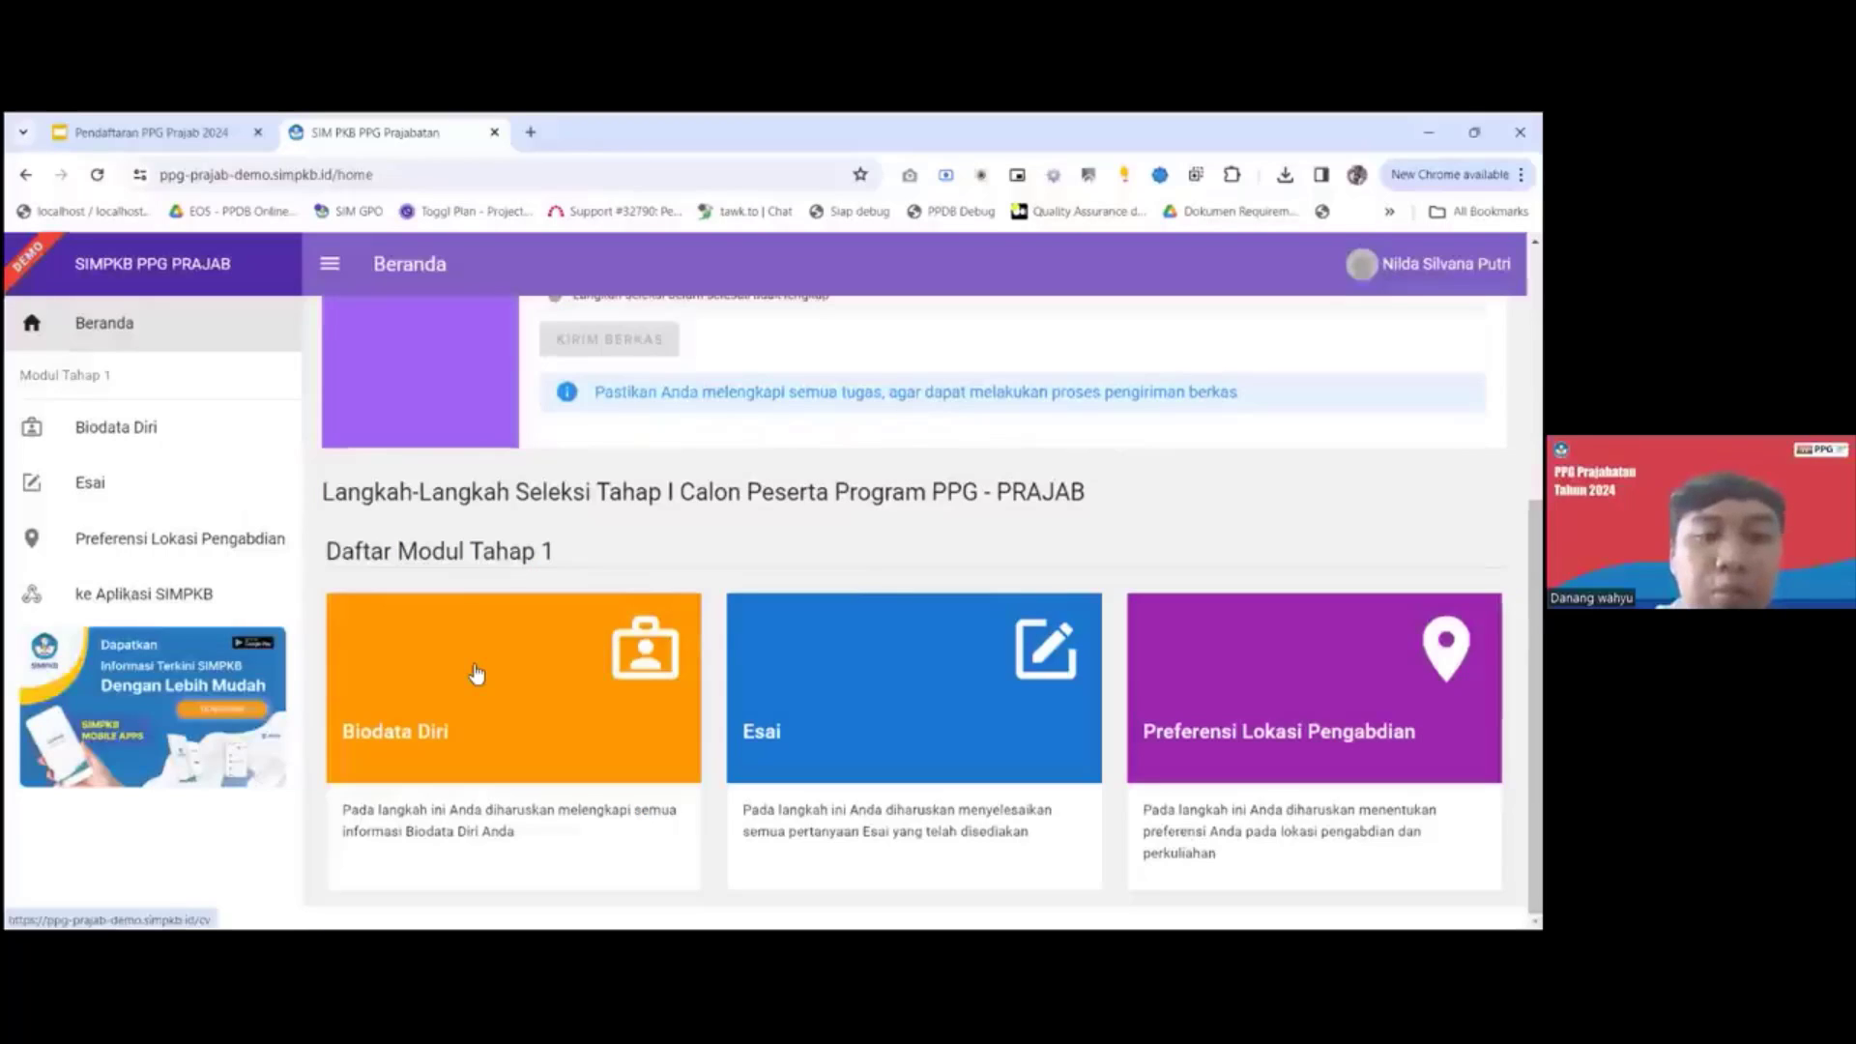
left_click(475, 674)
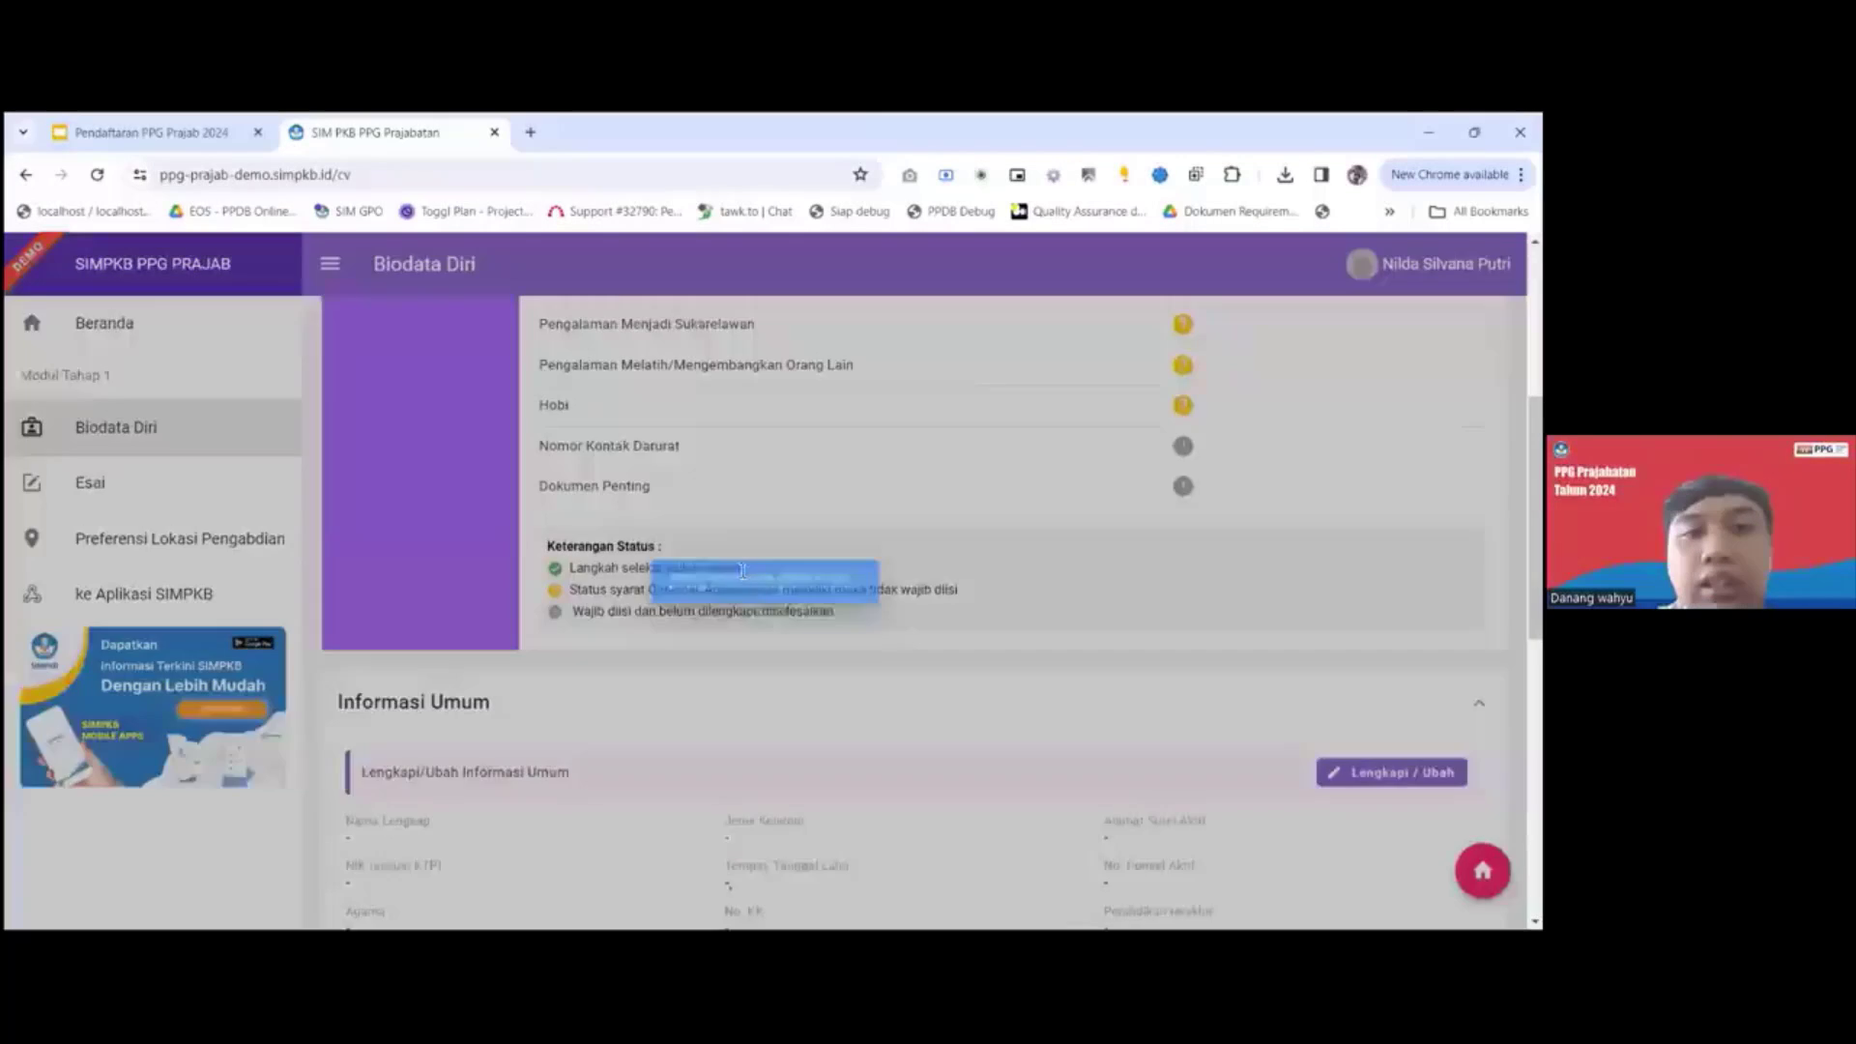
Open the Informasi Umum section of the biodata for editing.
scroll(743, 580, "down", 5)
scroll(743, 580, "up", 3)
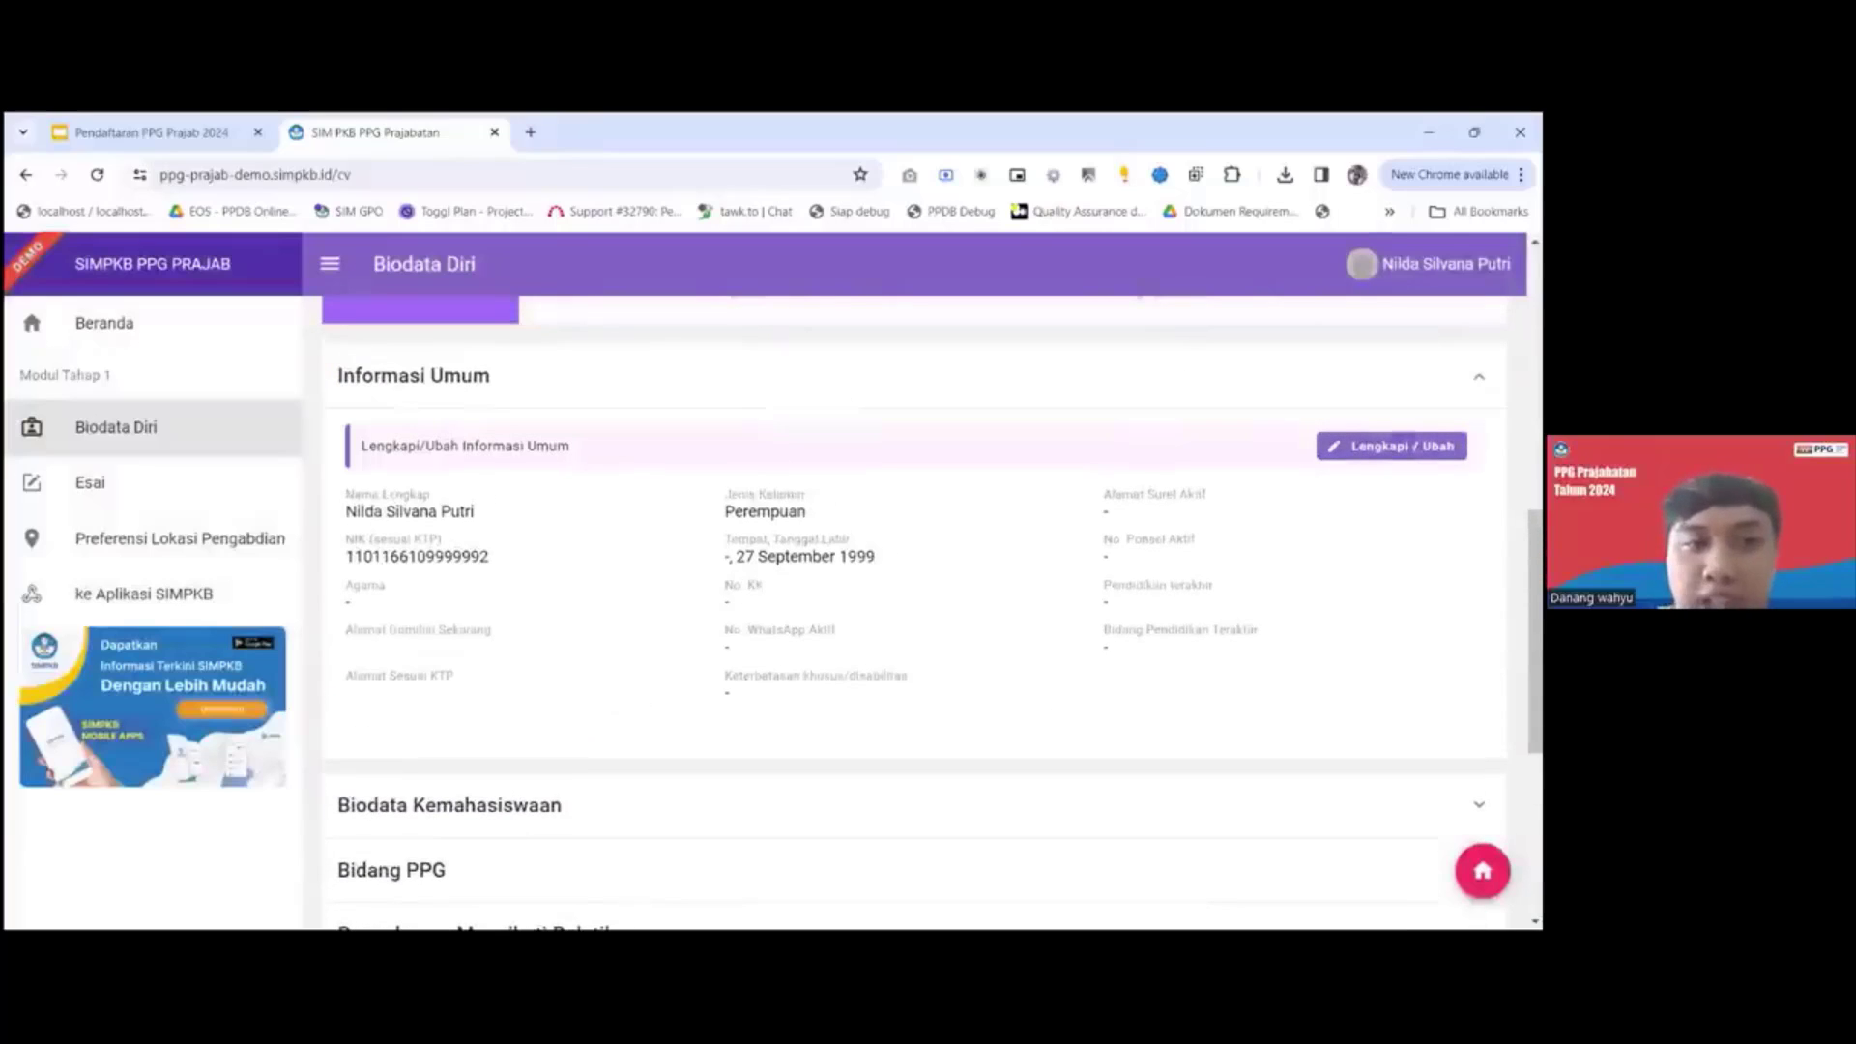
left_click(1402, 445)
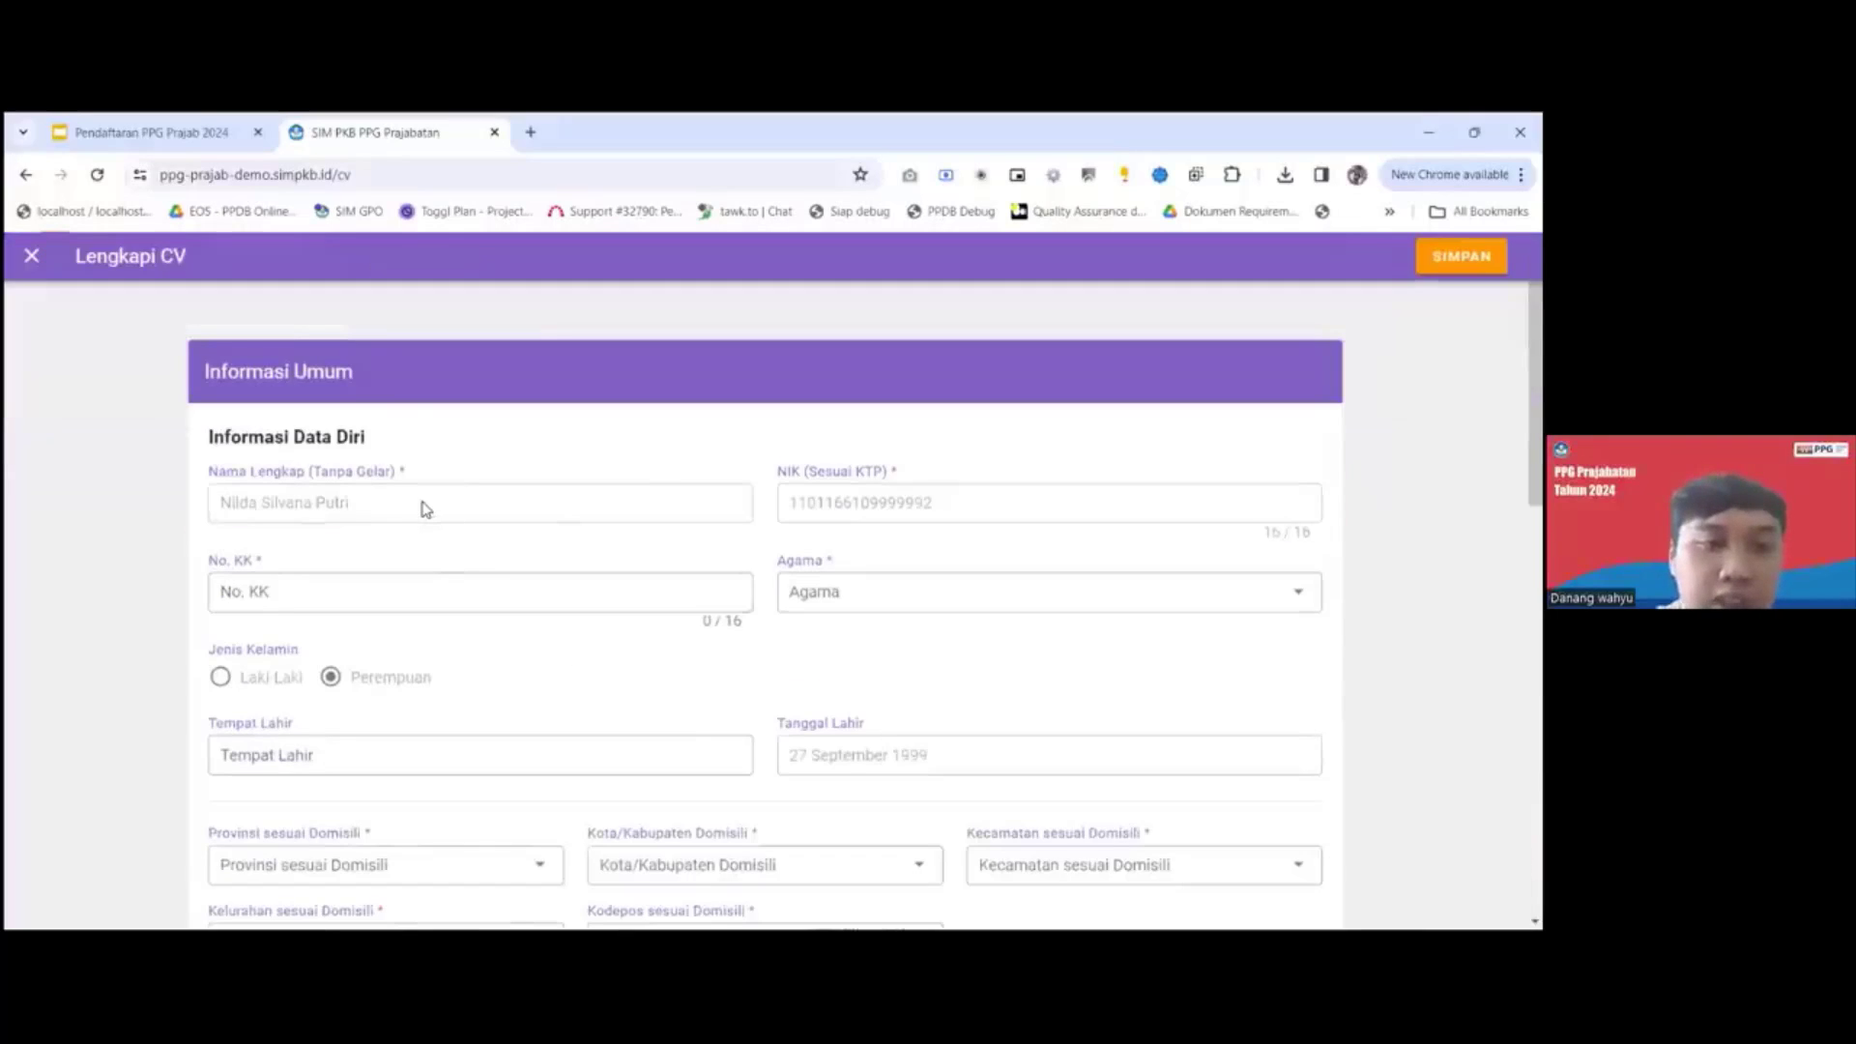
Fill in the family card number (No. KK) from a saved entry and set Agama to Islam.
left_click(586, 585)
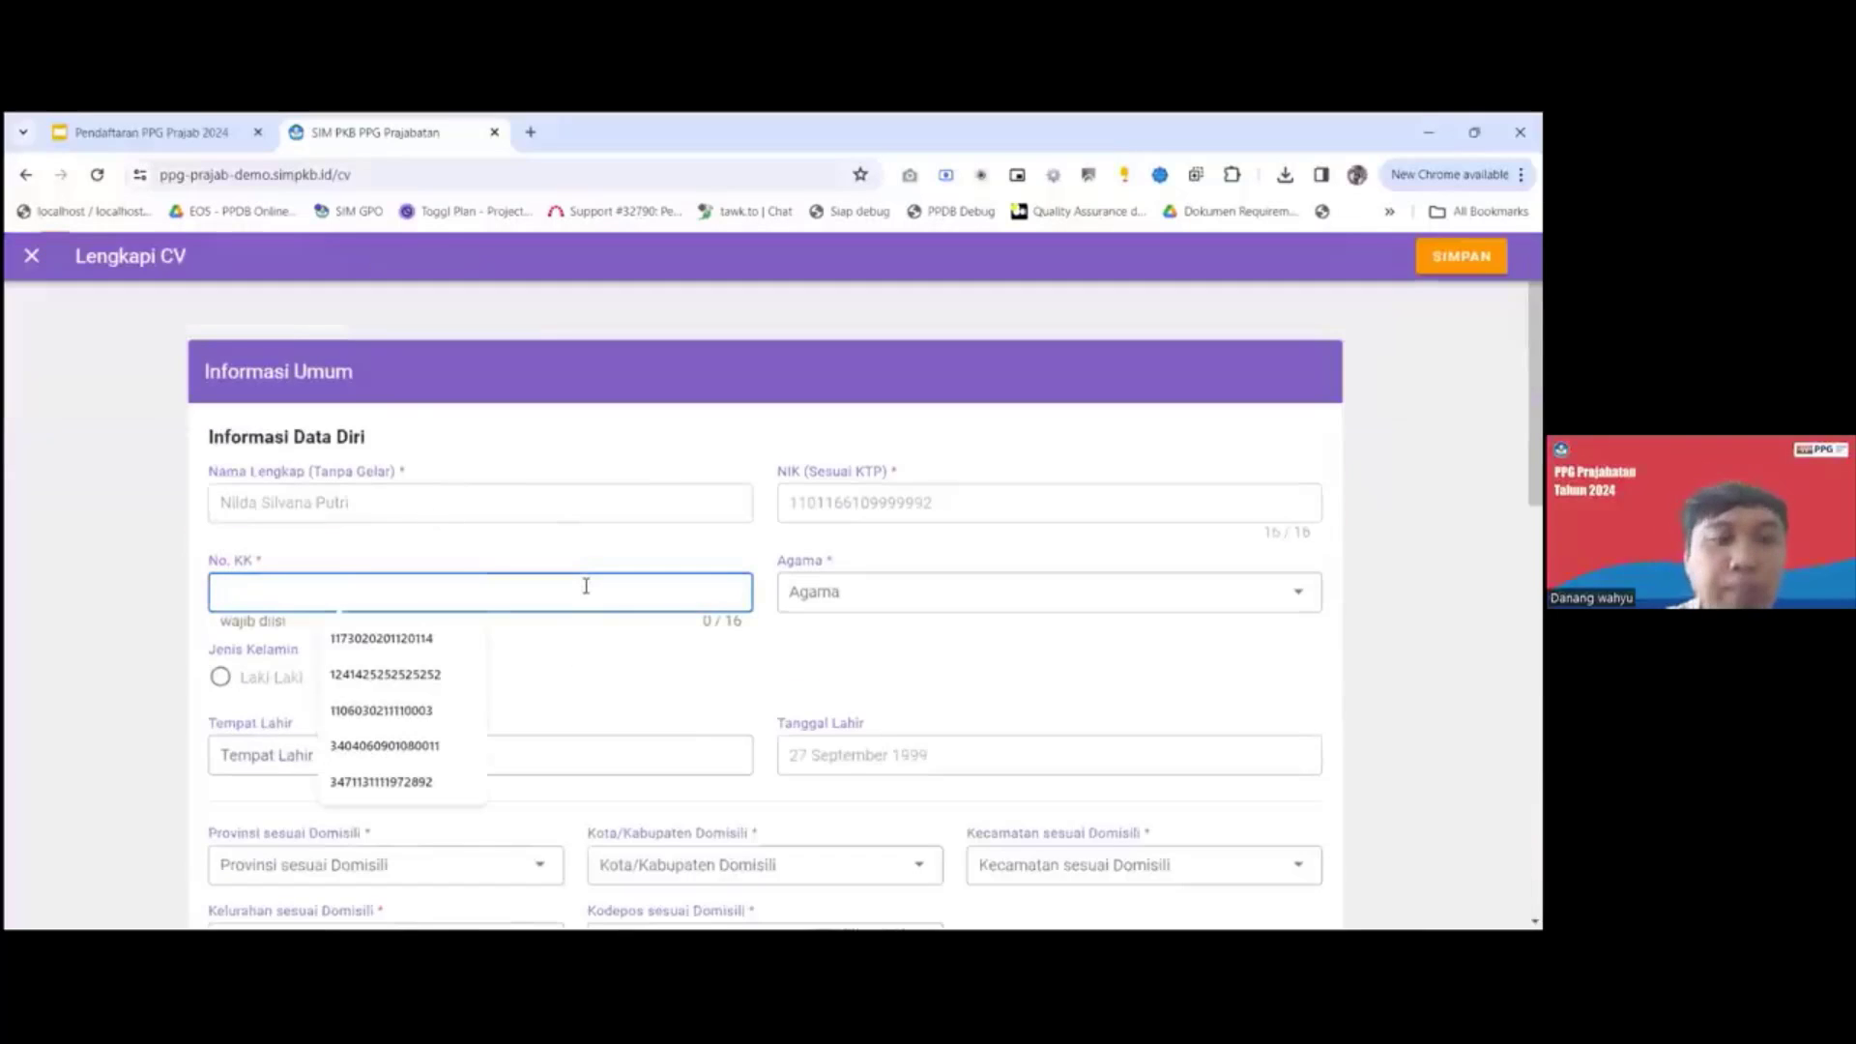
type("7")
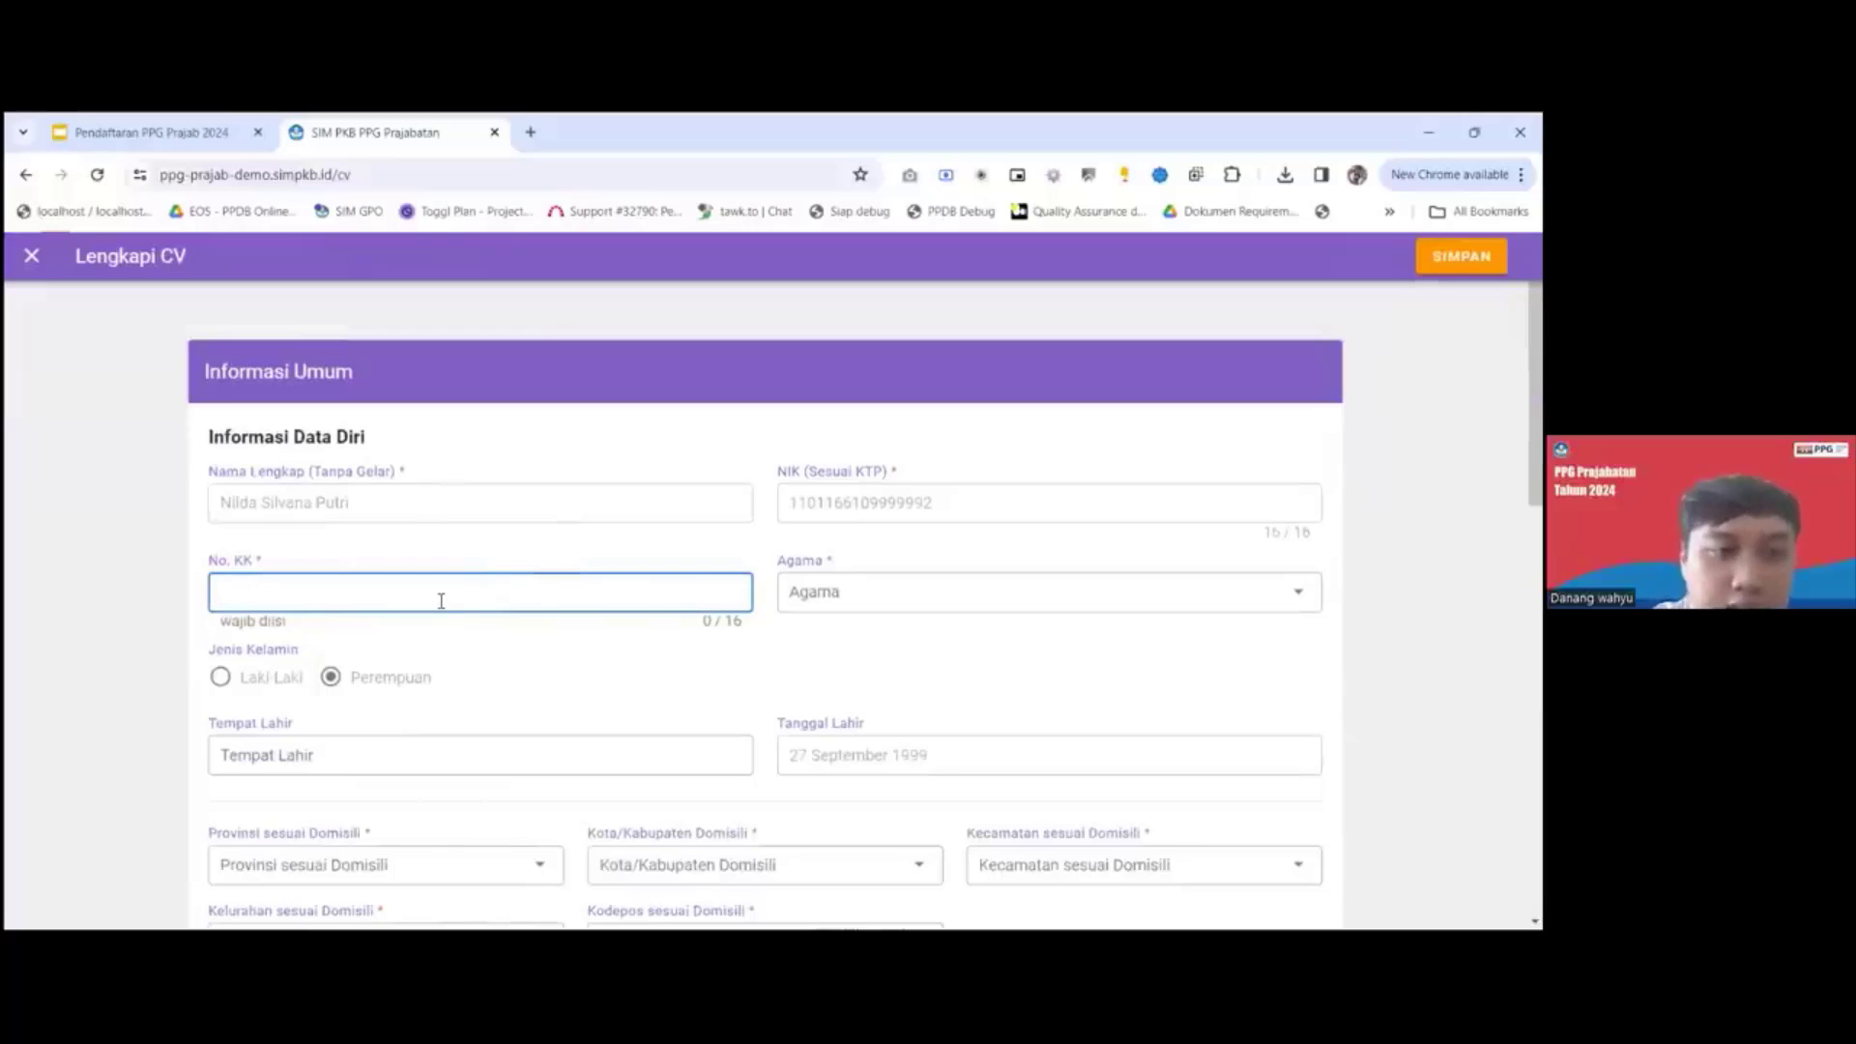
left_click(434, 600)
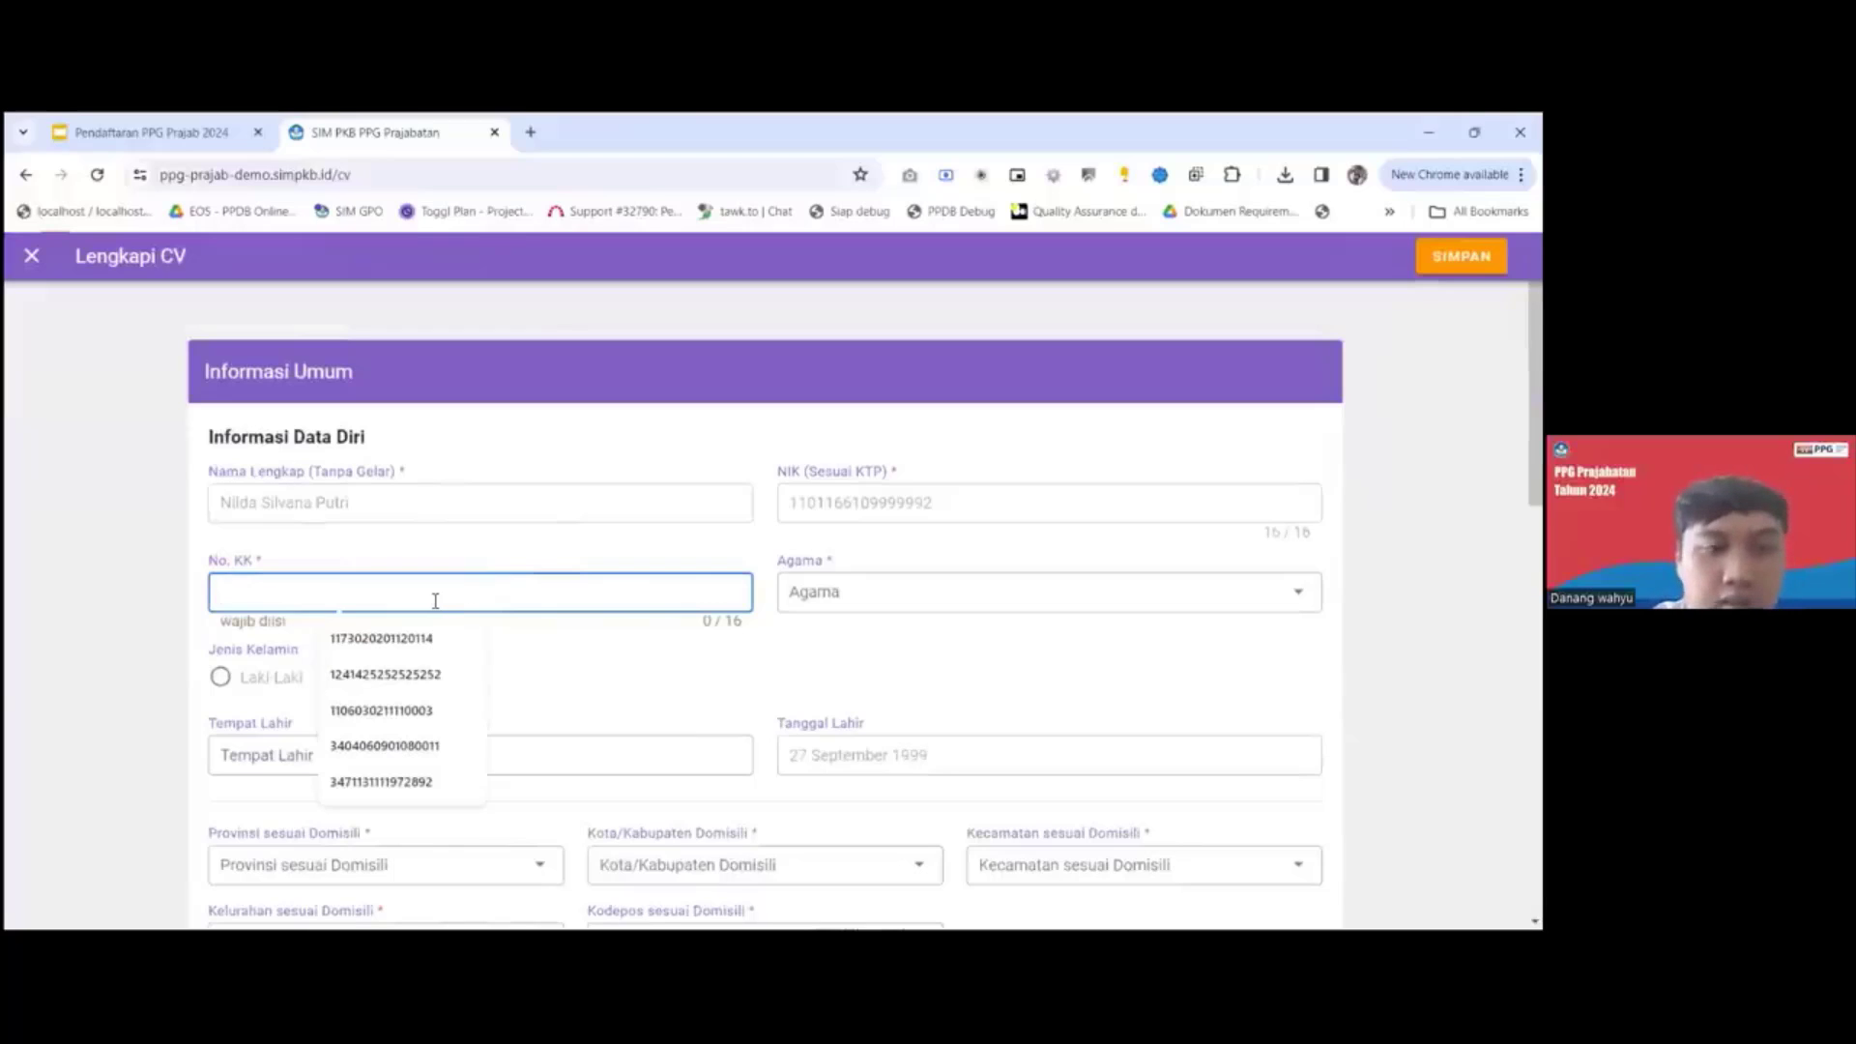
left_click(398, 639)
left_click(801, 596)
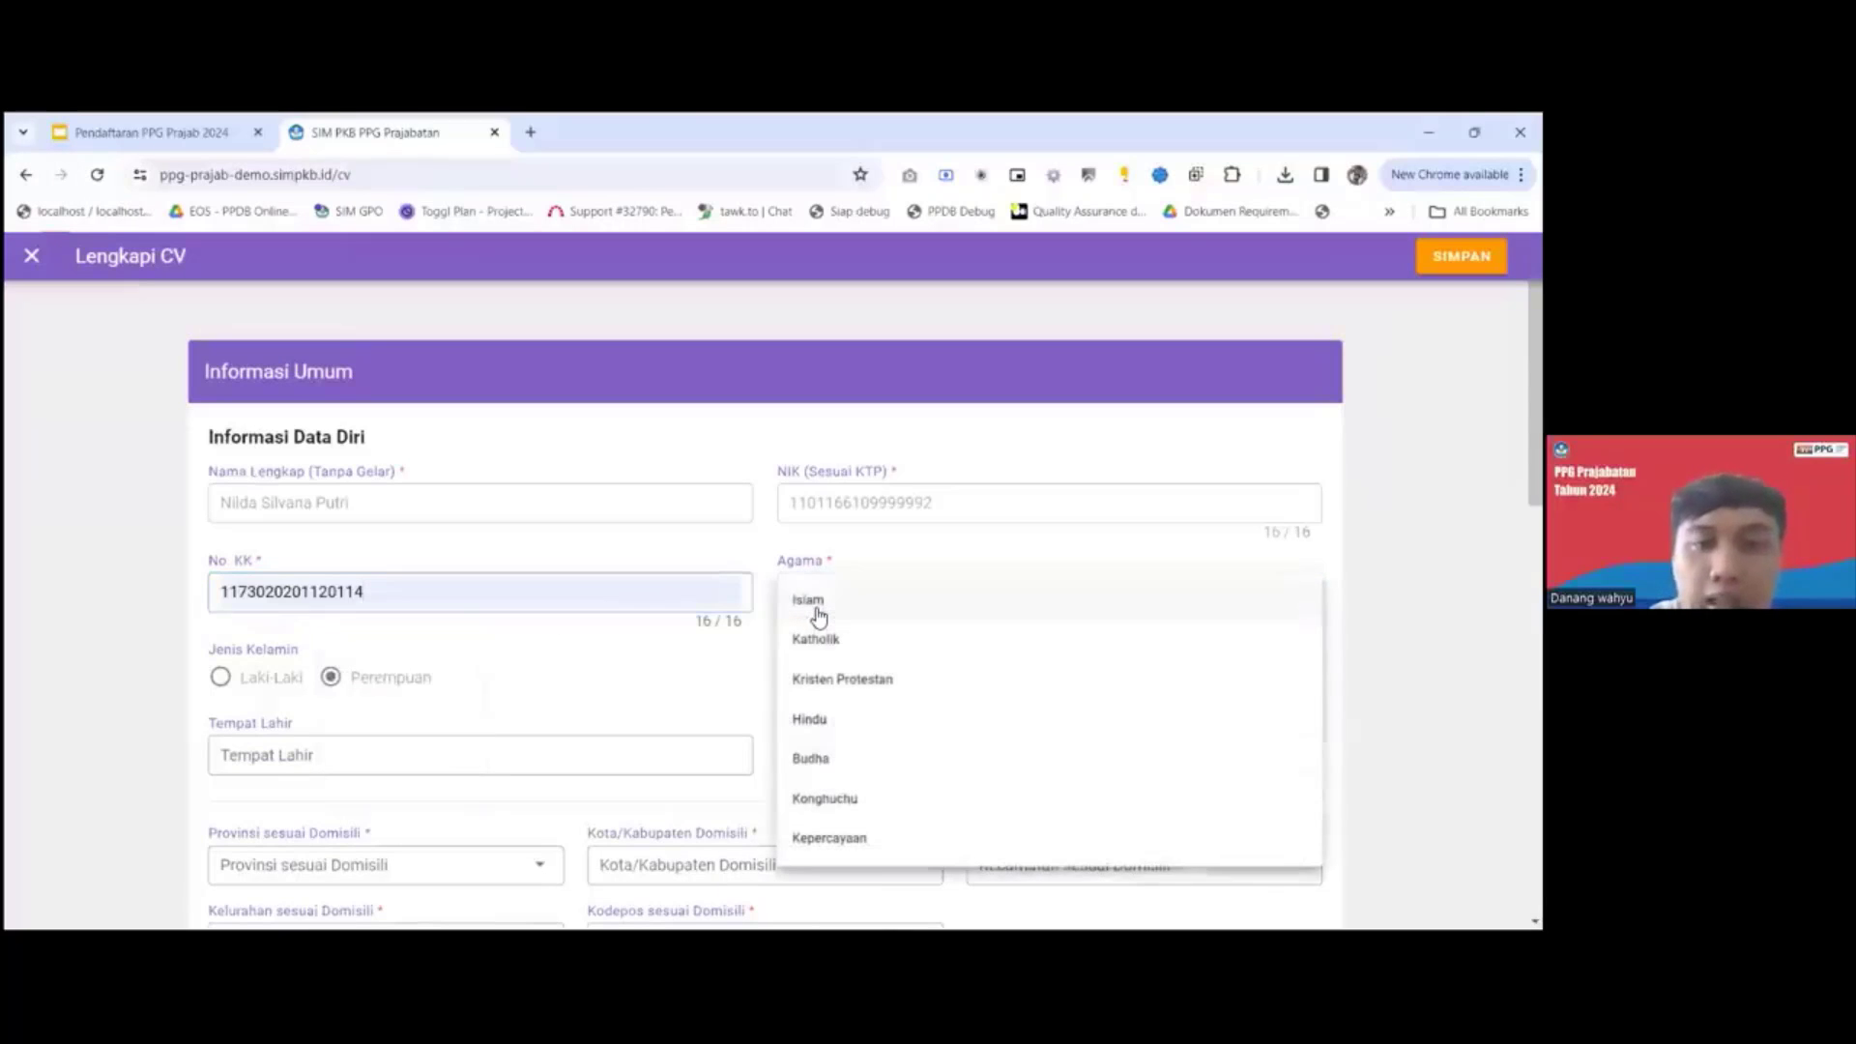
left_click(816, 609)
Set the place of birth (Tempat Lahir) to Salatiga.
scroll(527, 677, "down", 3)
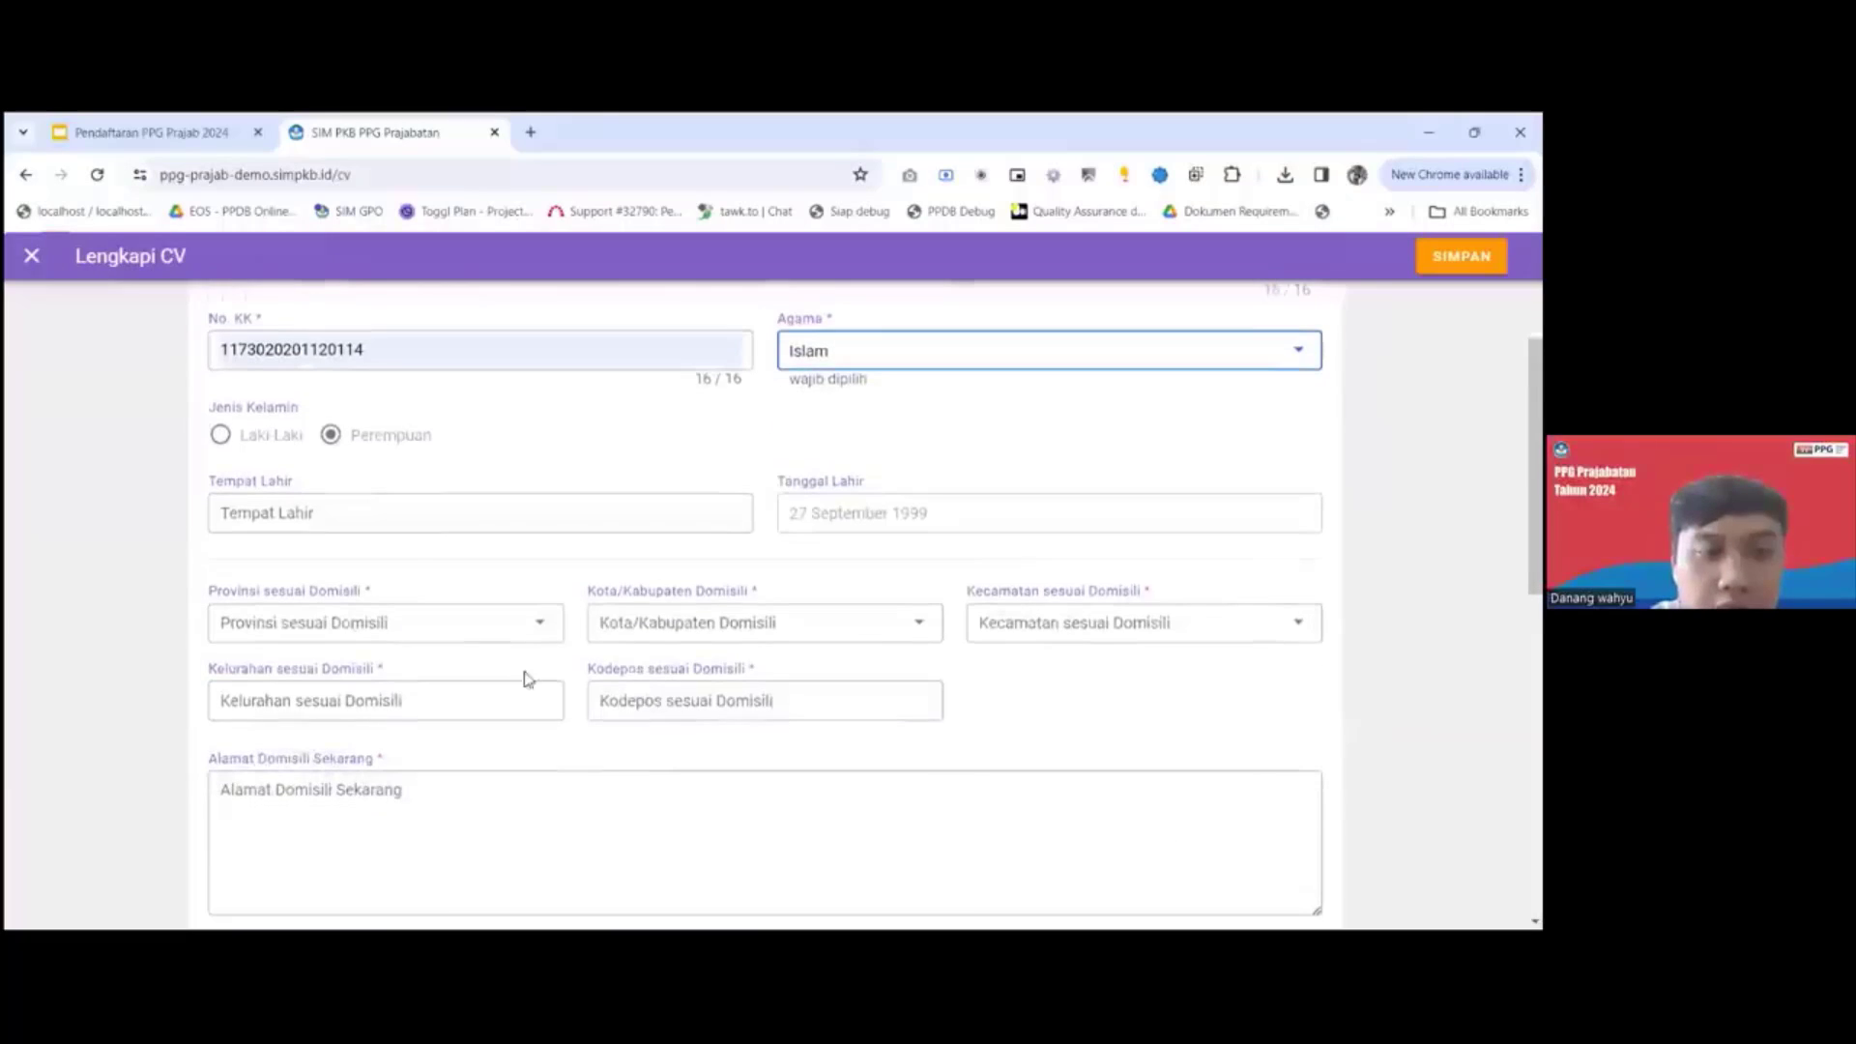
left_click(370, 513)
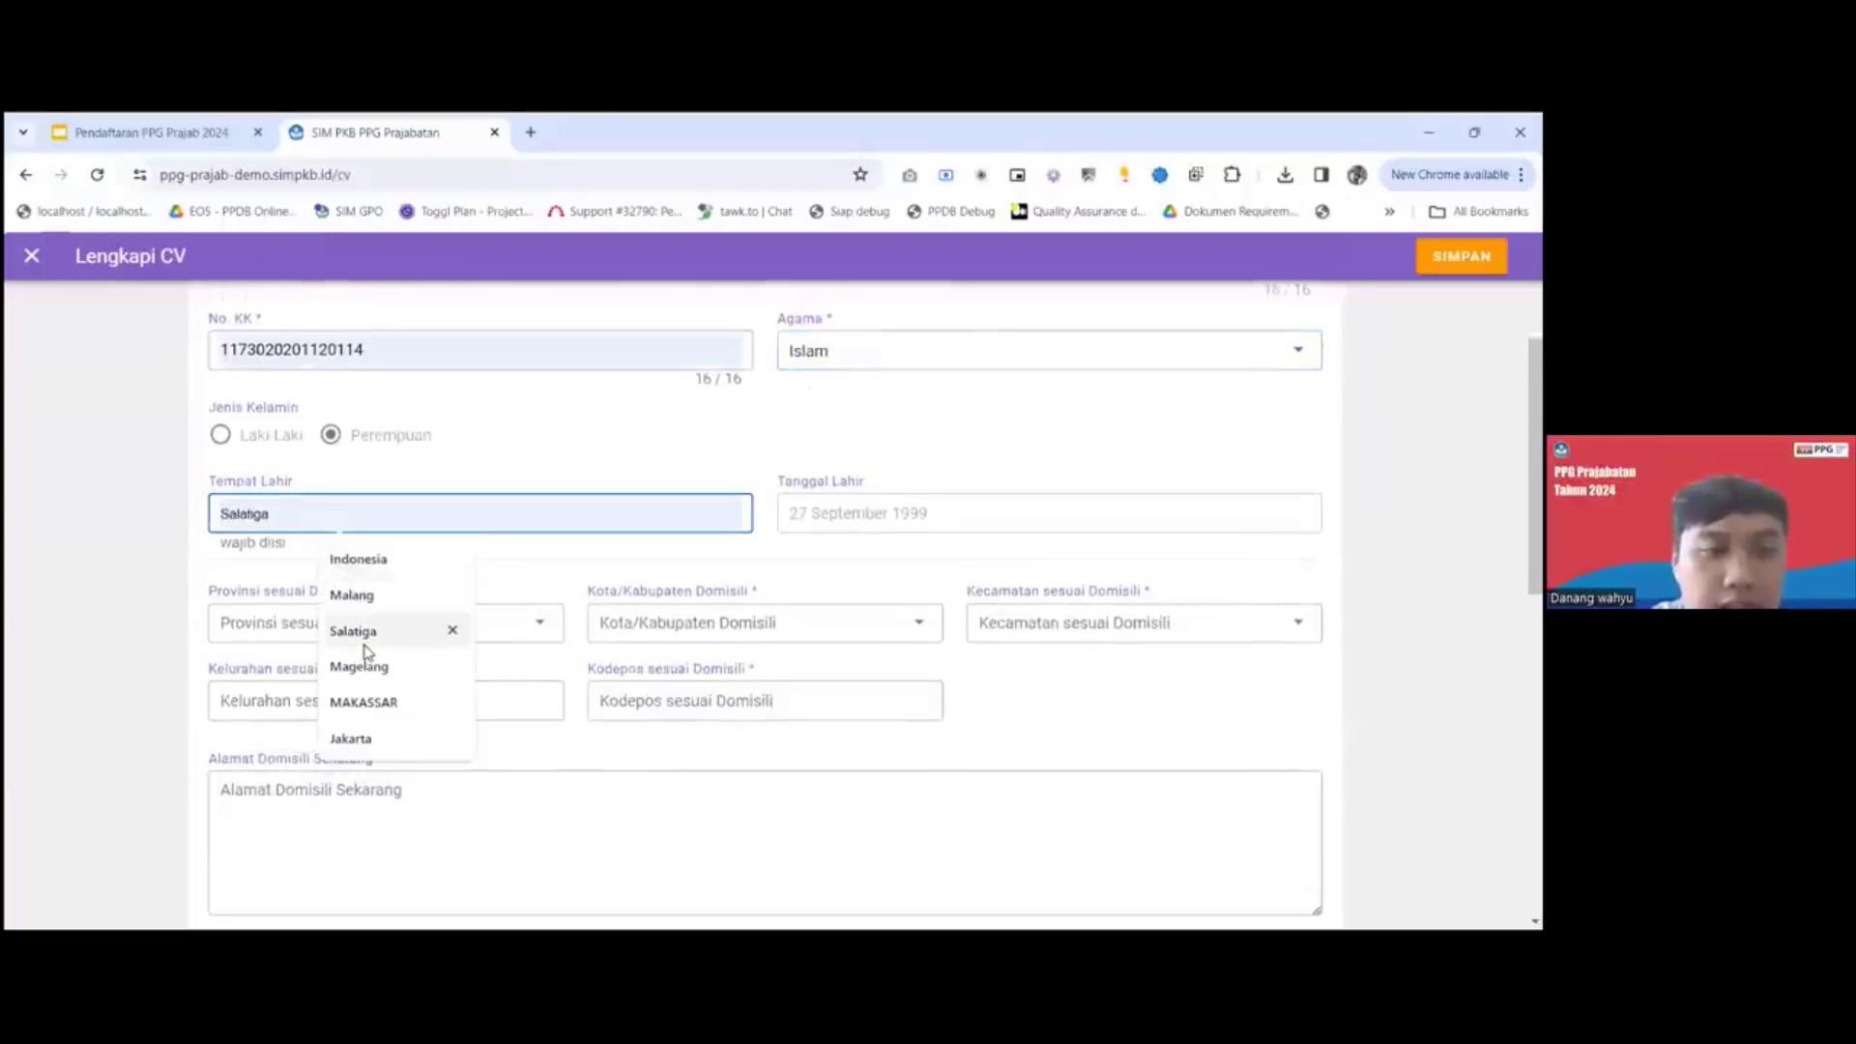
left_click(361, 631)
Set the domicile province to DI Yogyakarta, the regency to Kab. Gunung Kidul and the district to Panggang.
left_click(373, 626)
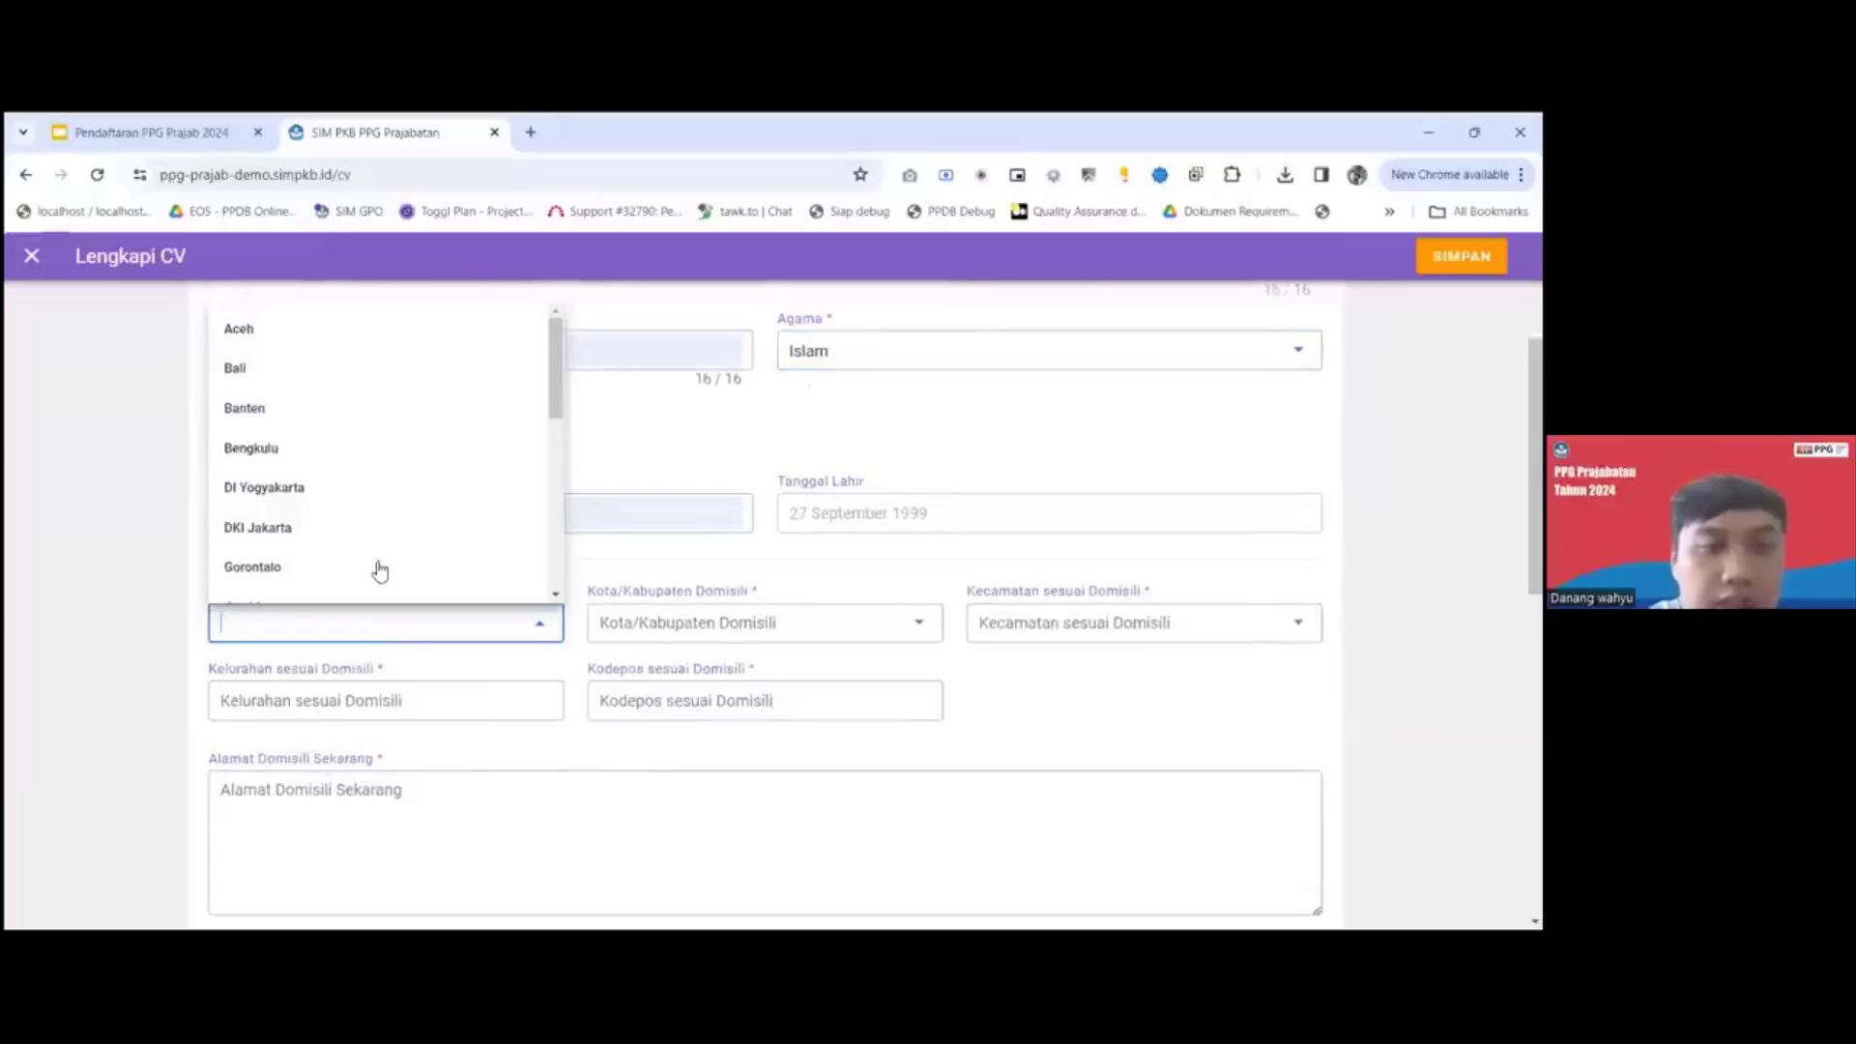
left_click(360, 488)
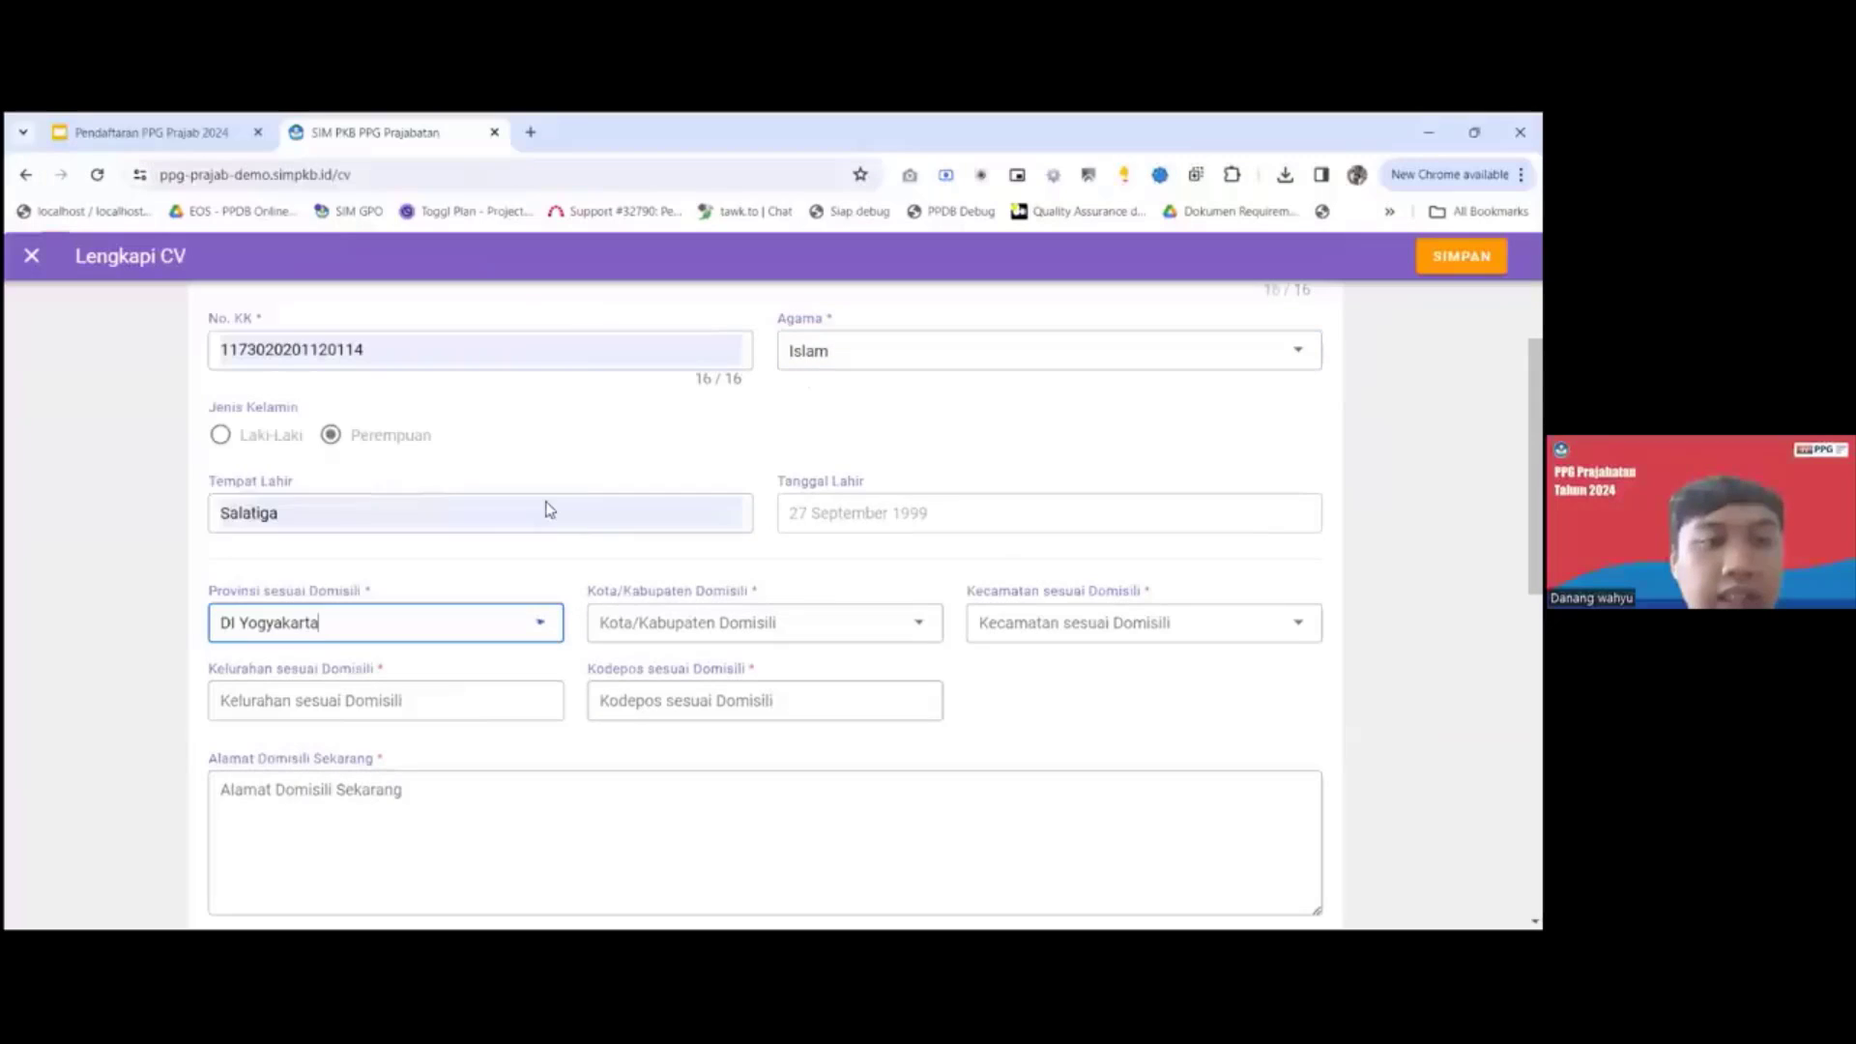
left_click(703, 618)
left_click(650, 710)
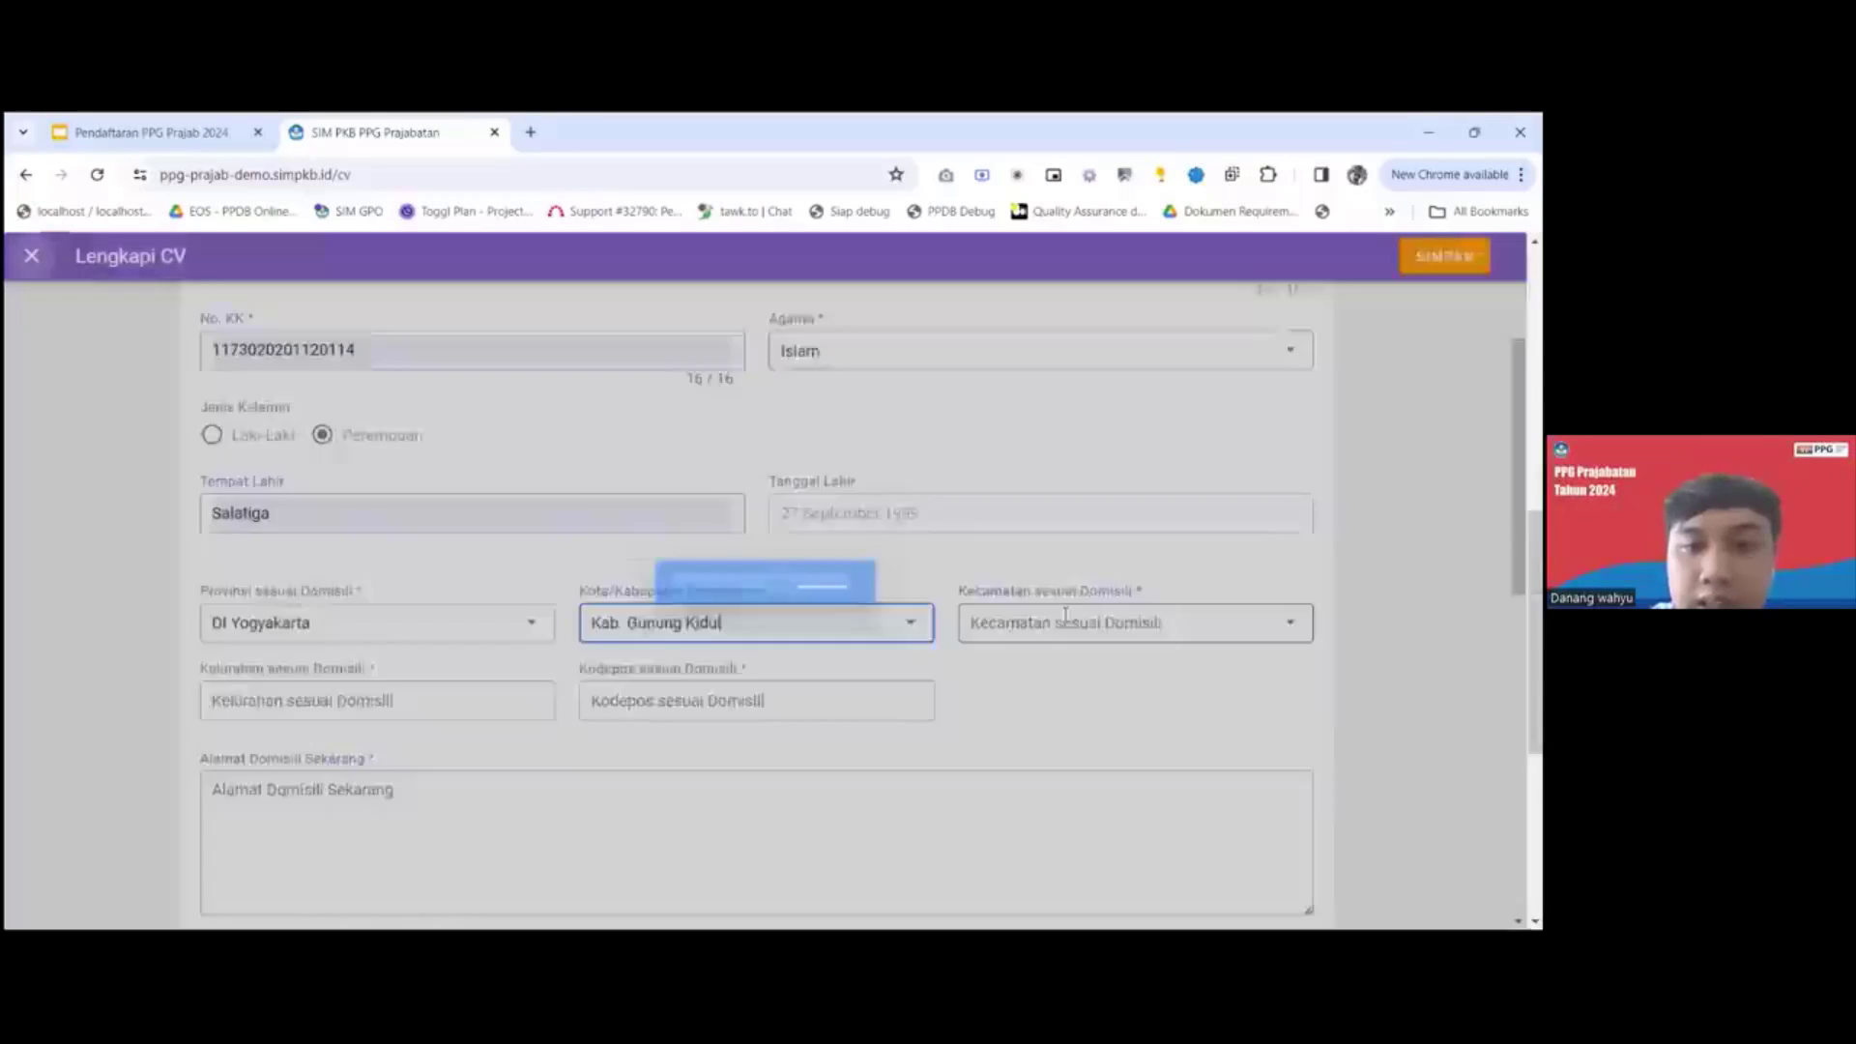
left_click(1065, 618)
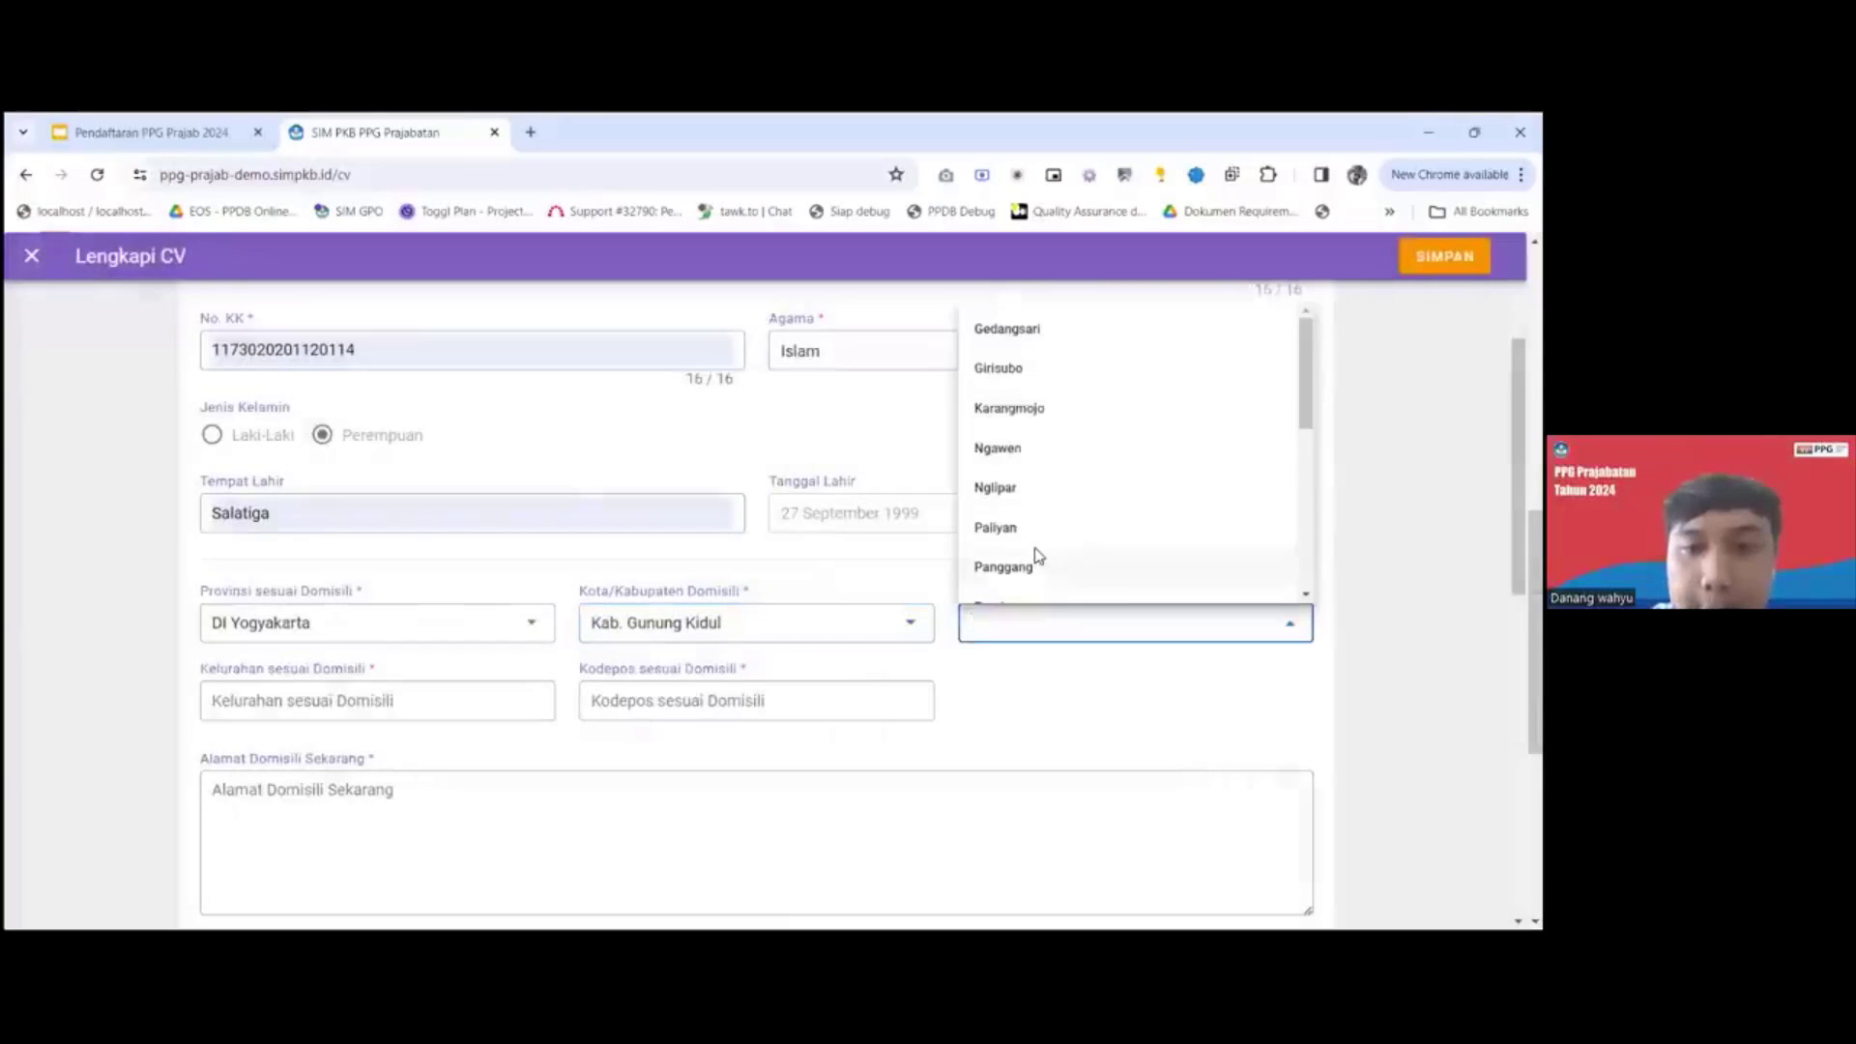
left_click(1035, 561)
Complete the domicile address with Panggang as the kelurahan, plus the postal code and the current street address.
left_click(396, 689)
type("Pan")
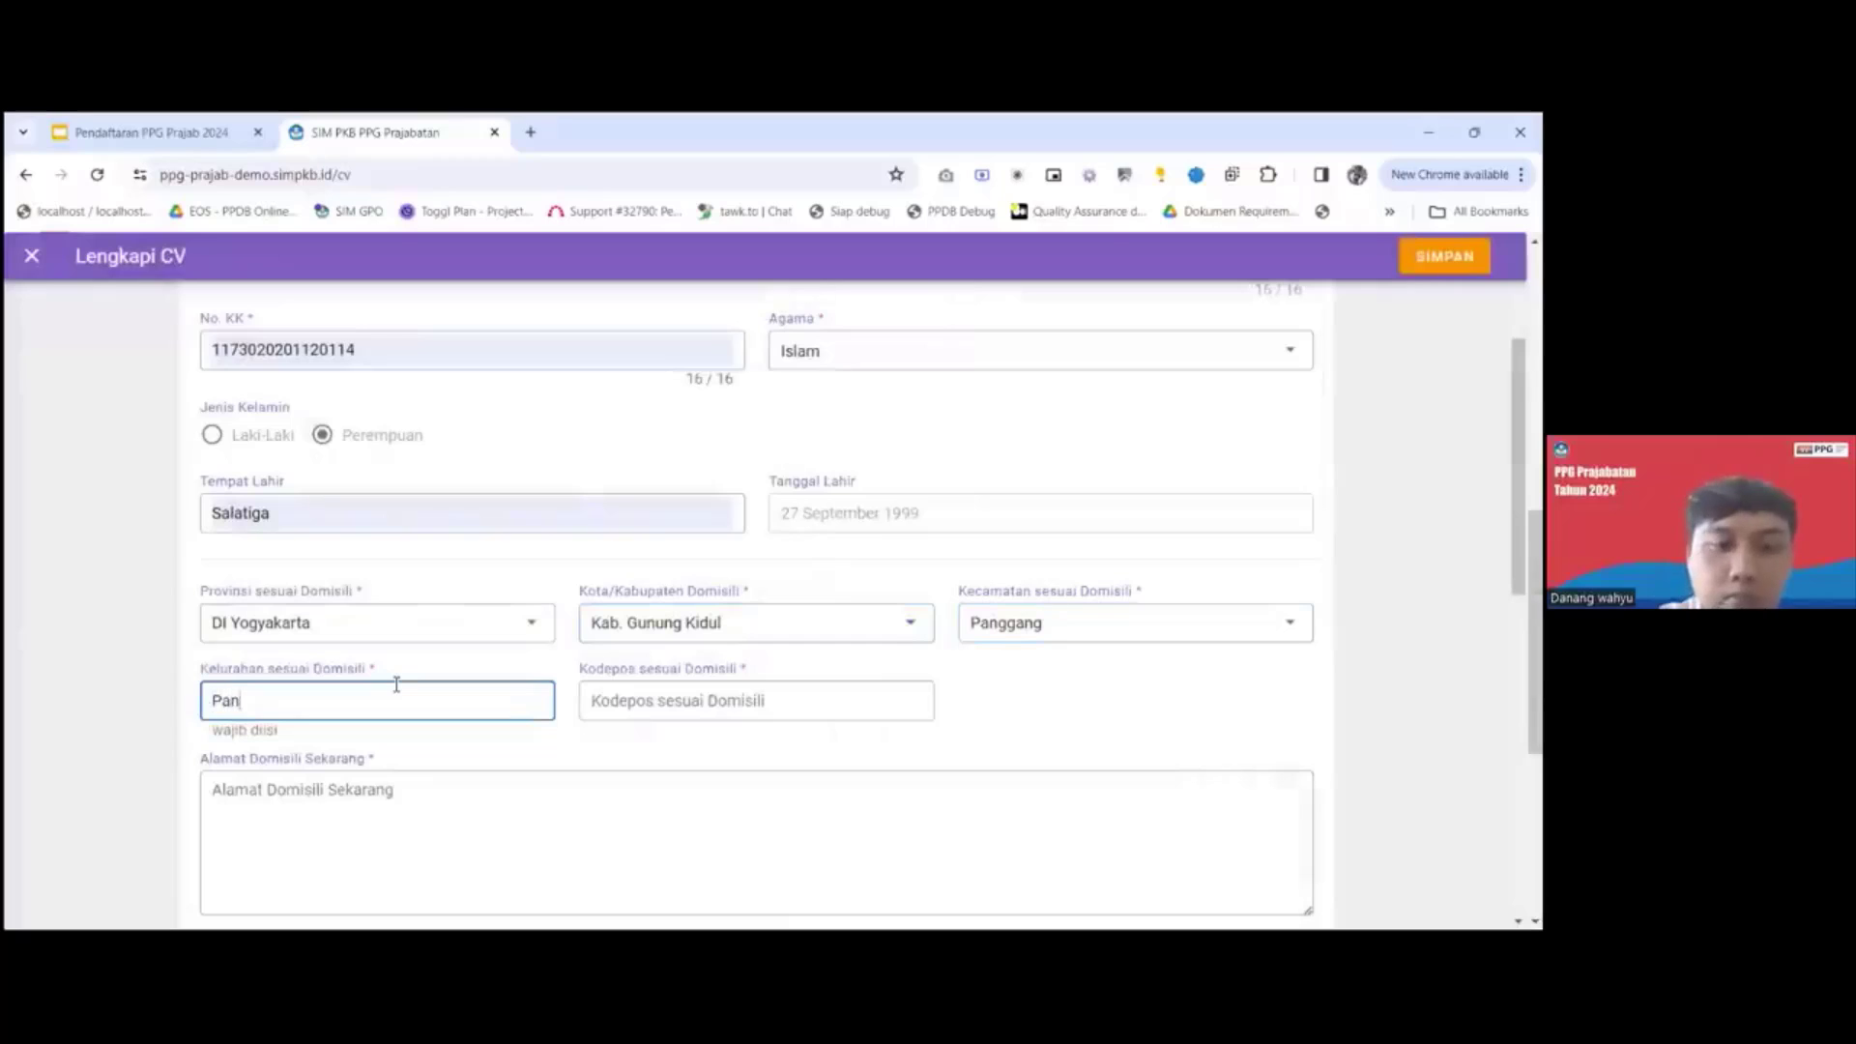
type("ggang")
left_click(619, 709)
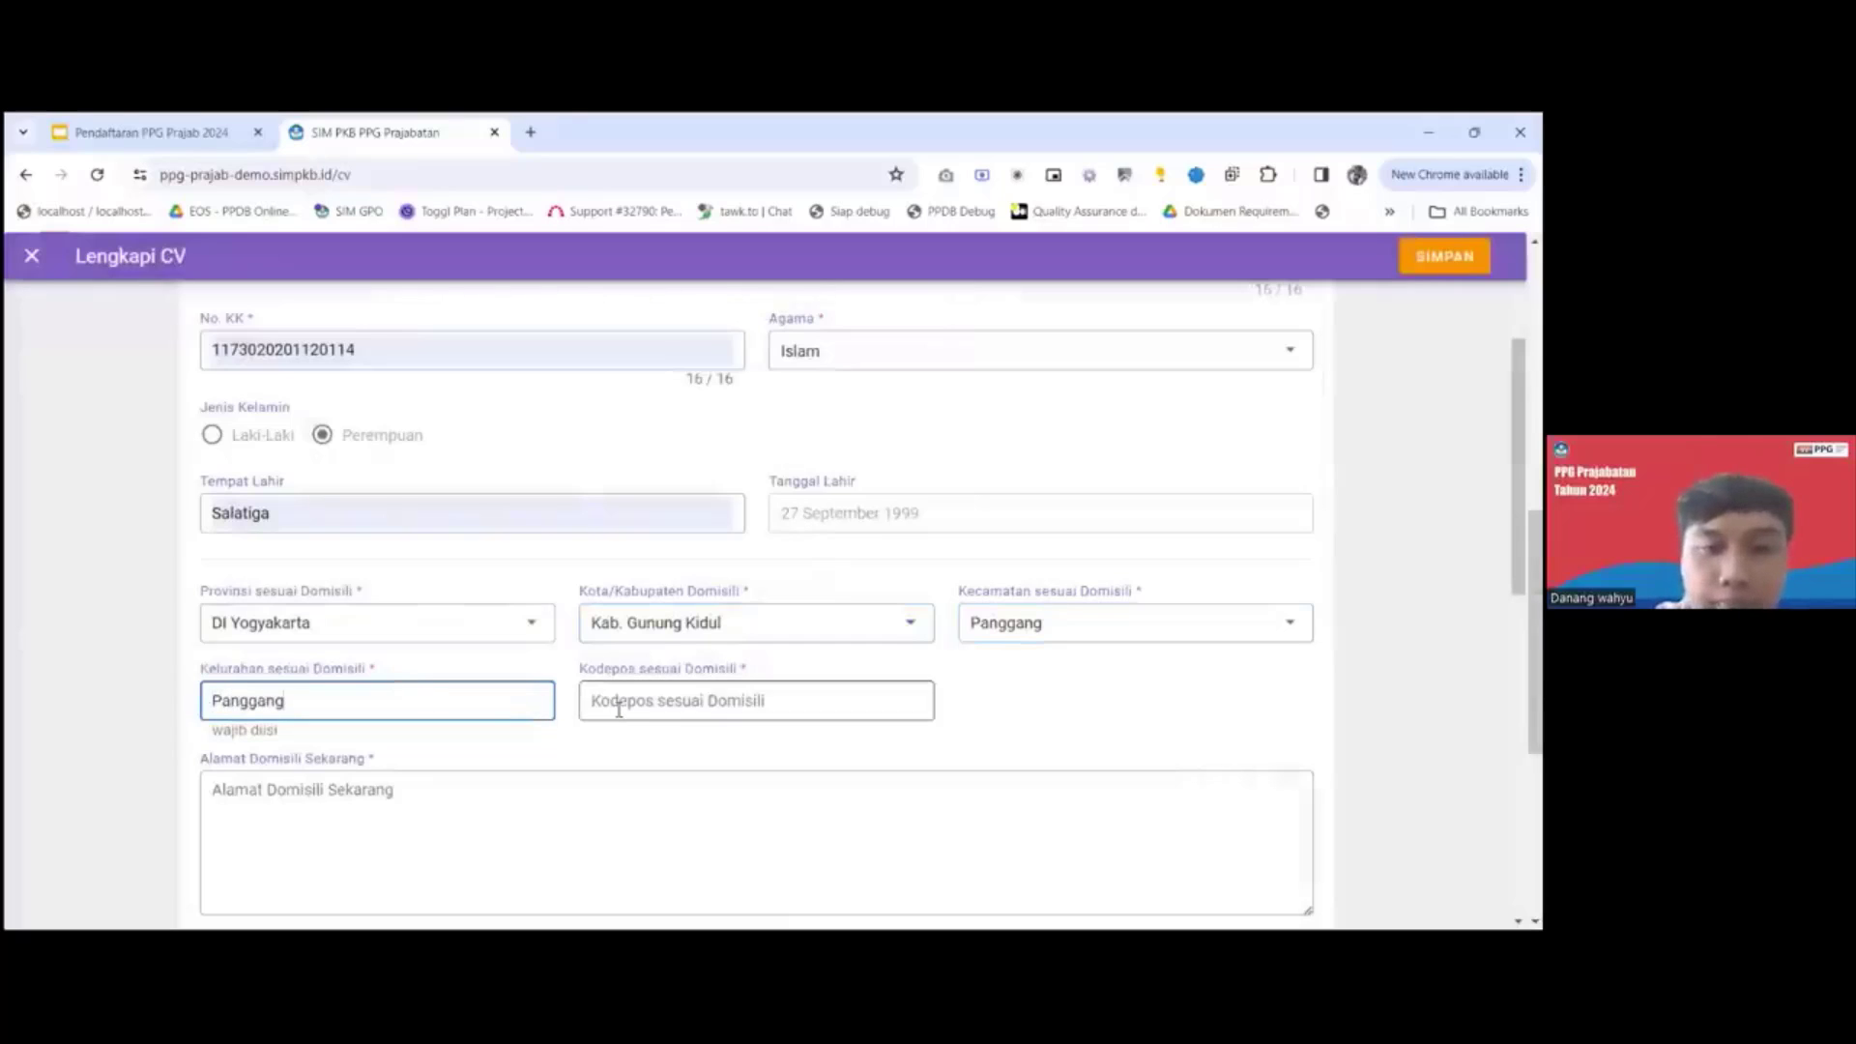
type("565")
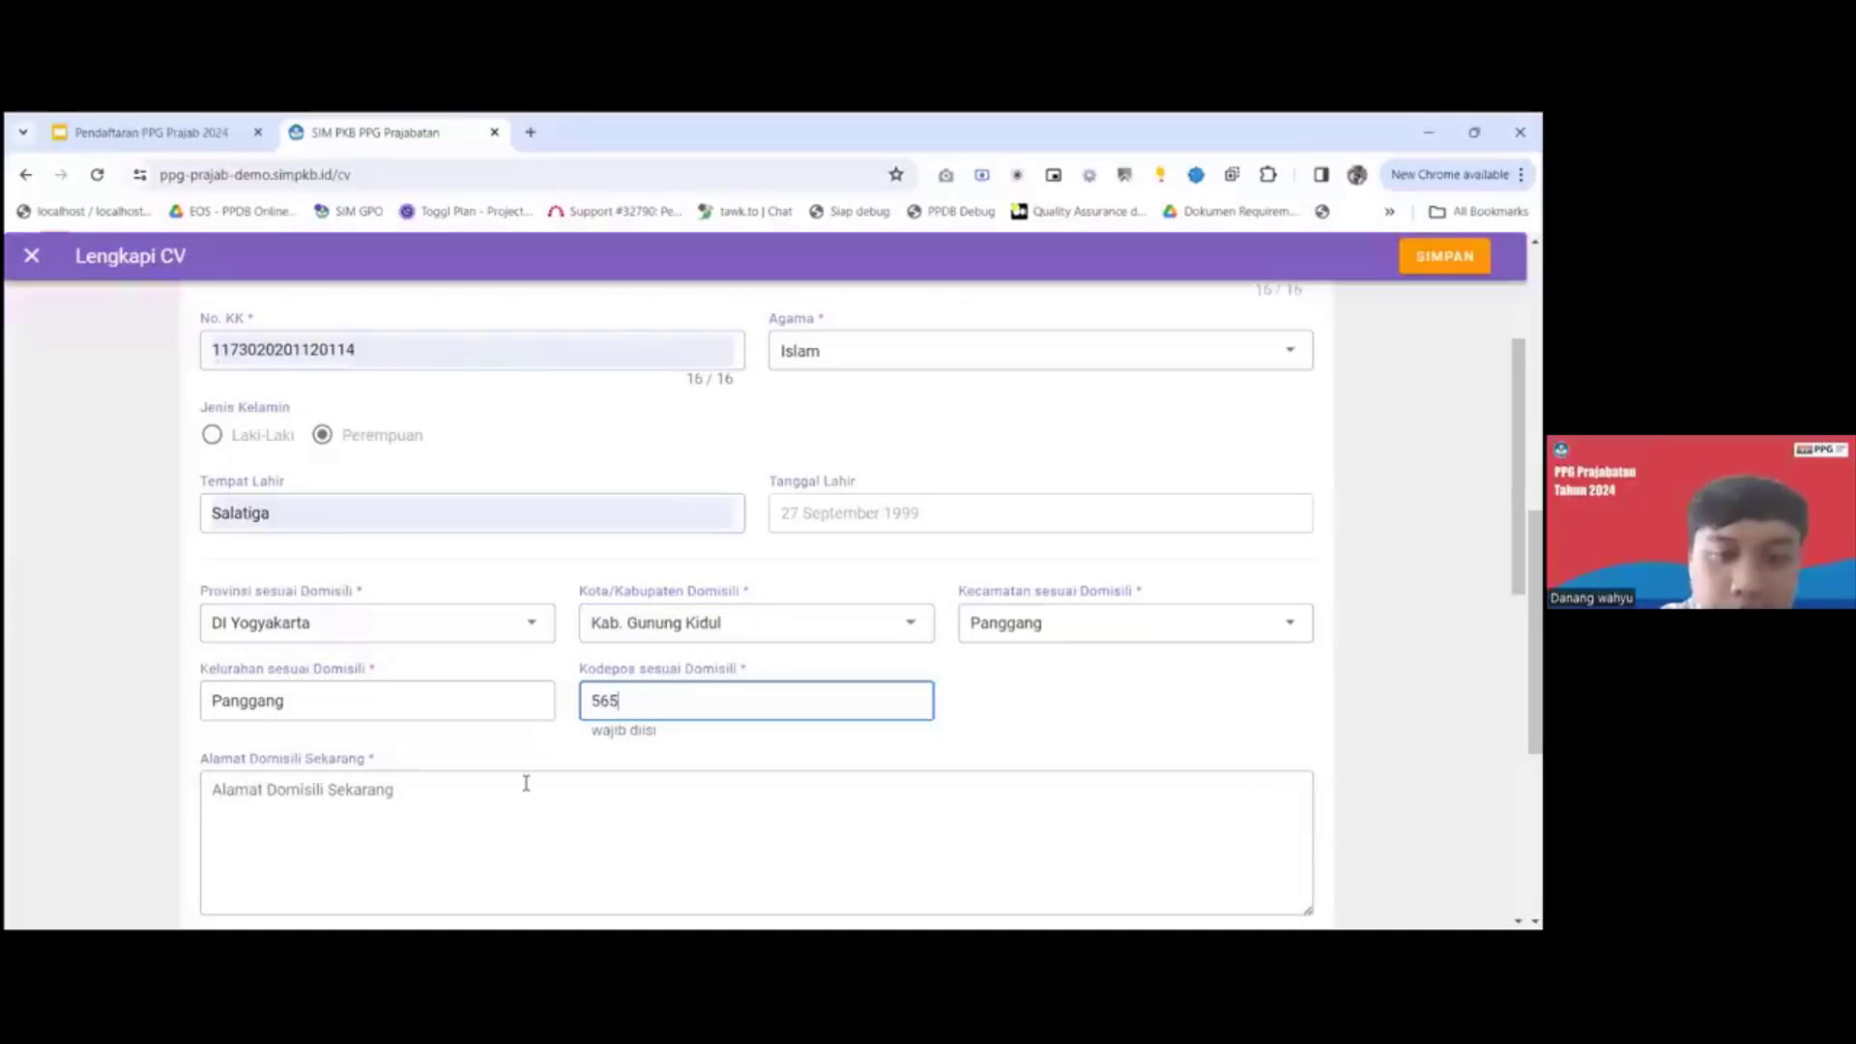
type("67")
left_click(494, 801)
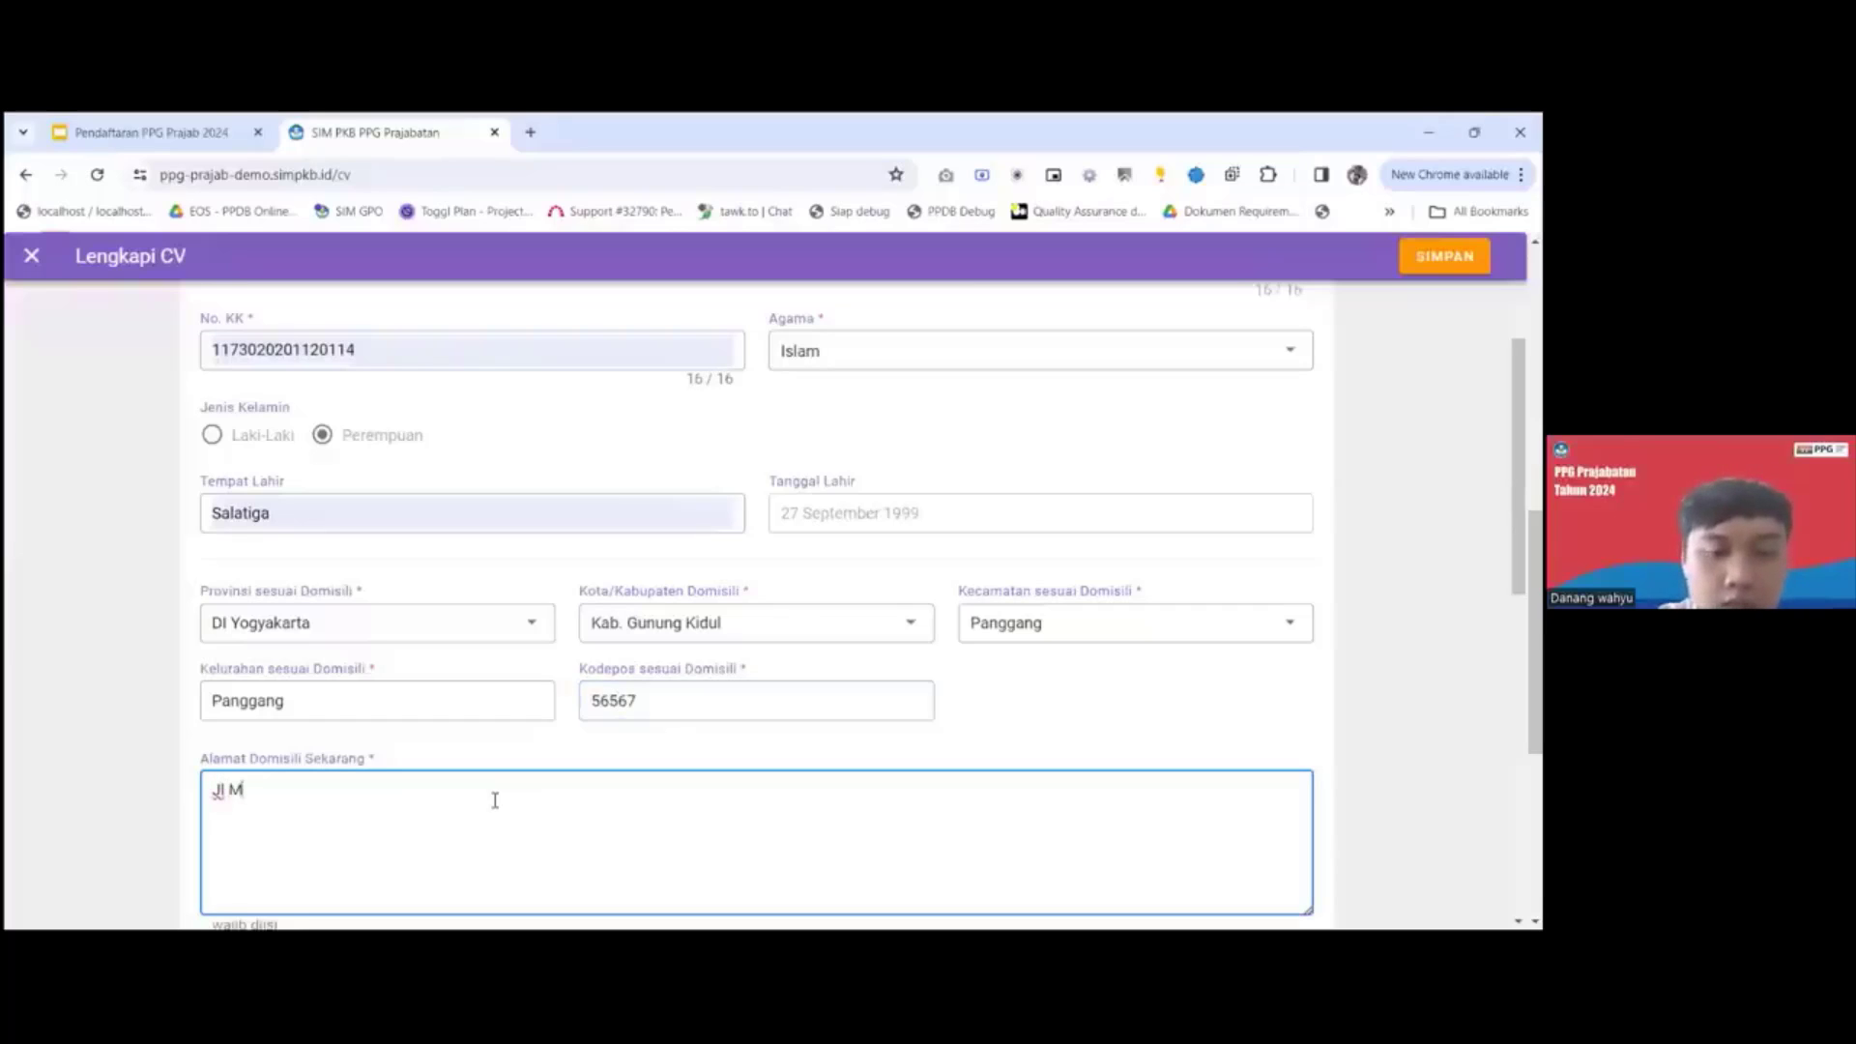
Set the province according to the KTP to DI Yogyakarta.
scroll(492, 802, "down", 3)
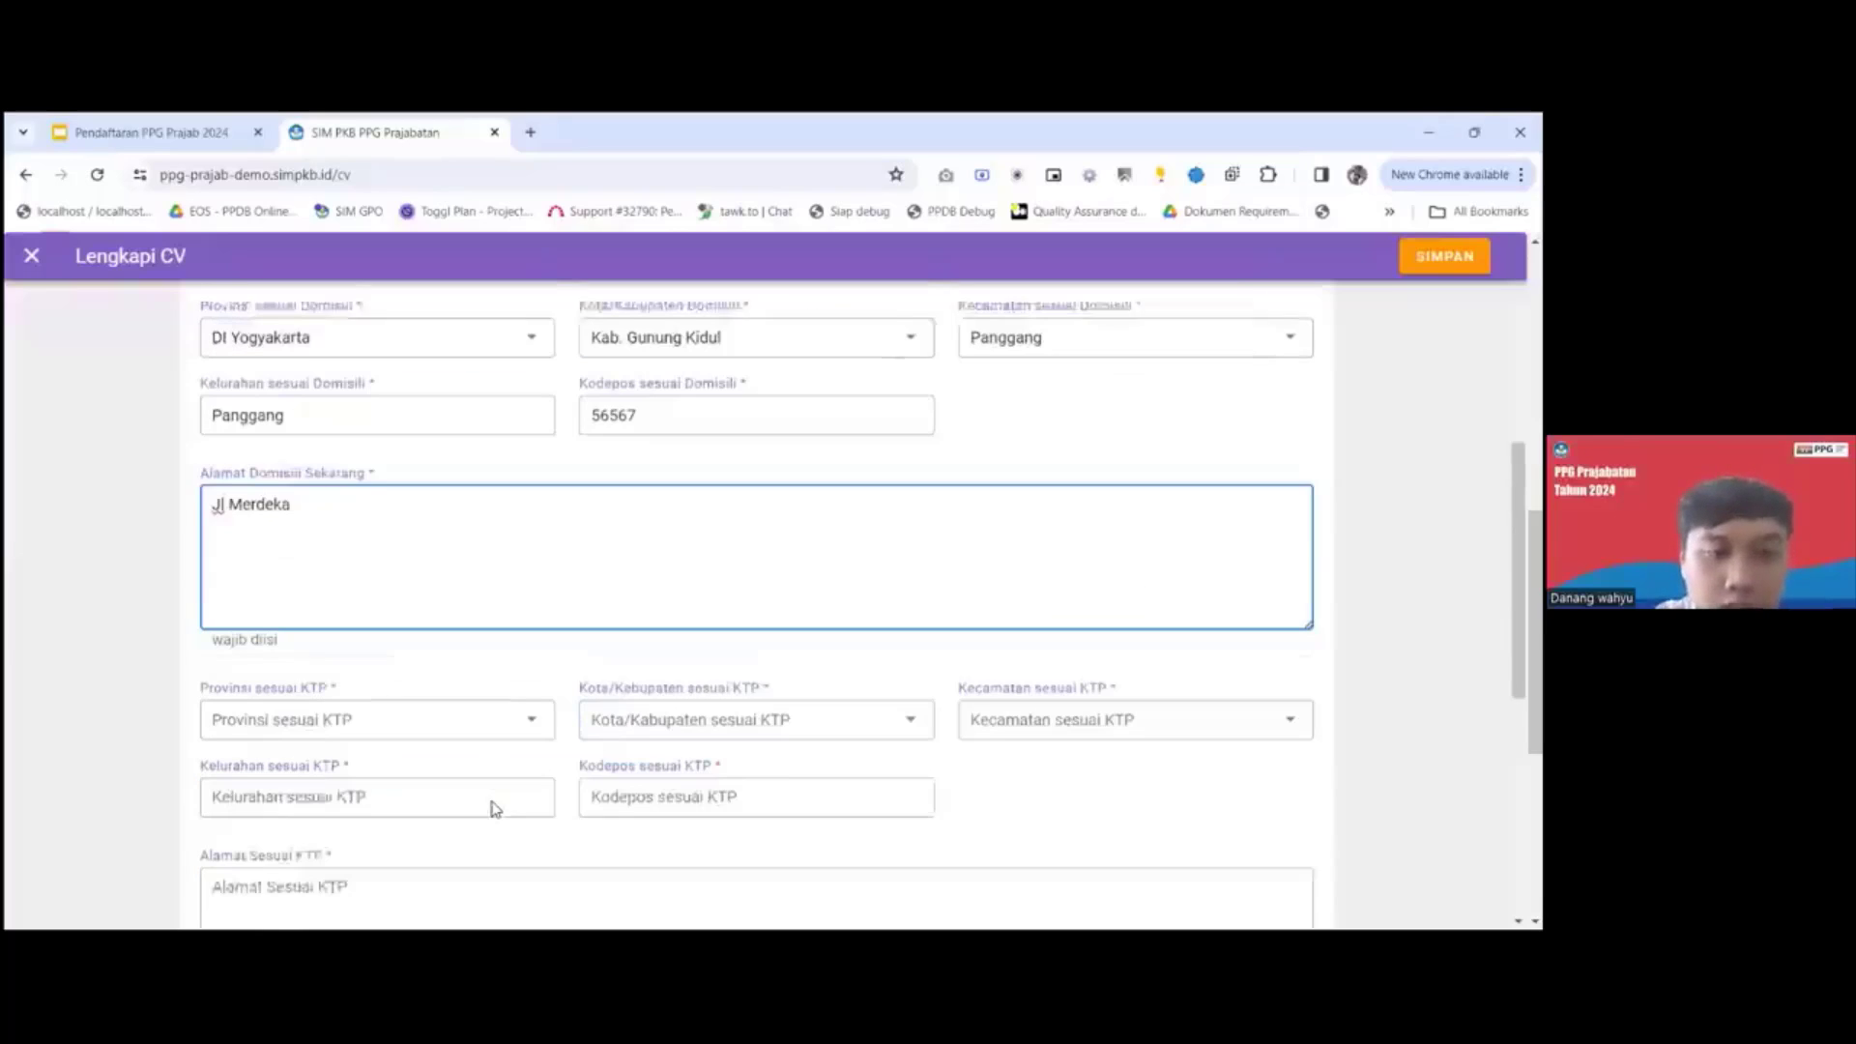
left_click(464, 682)
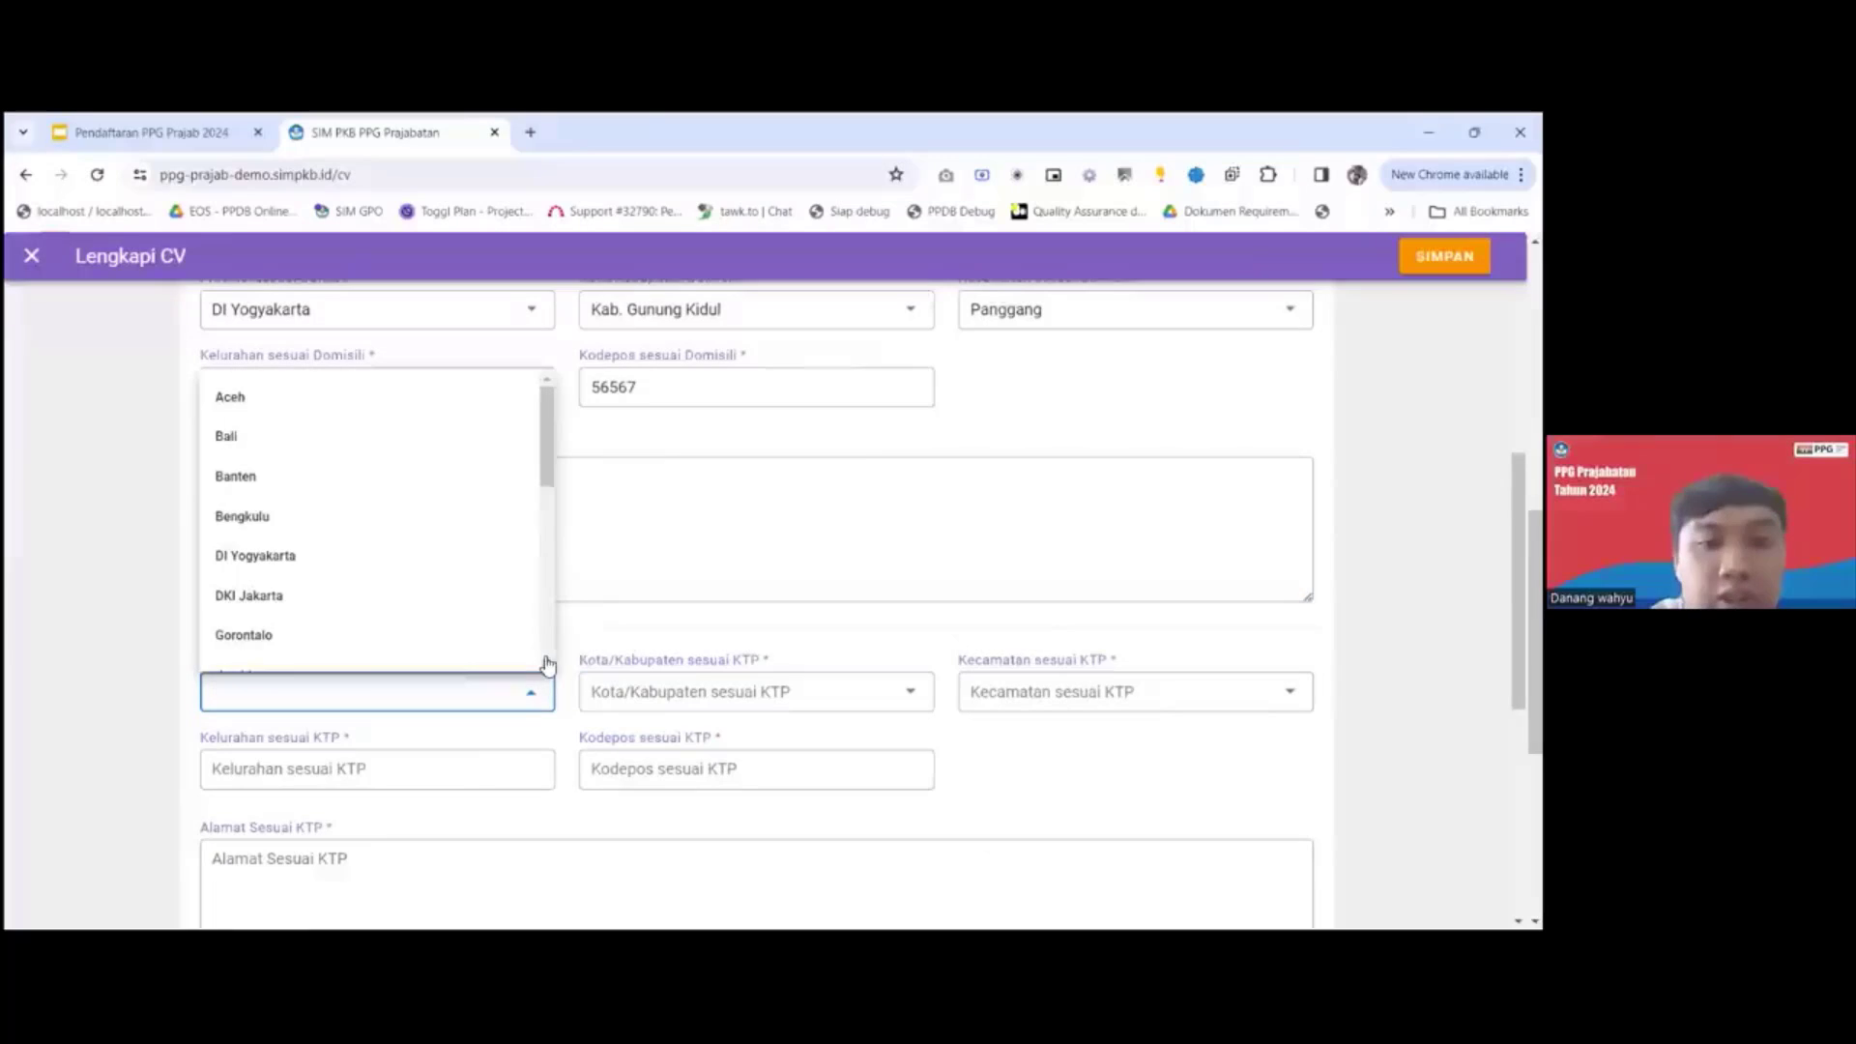
left_click(618, 640)
scroll(626, 636, "down", 1)
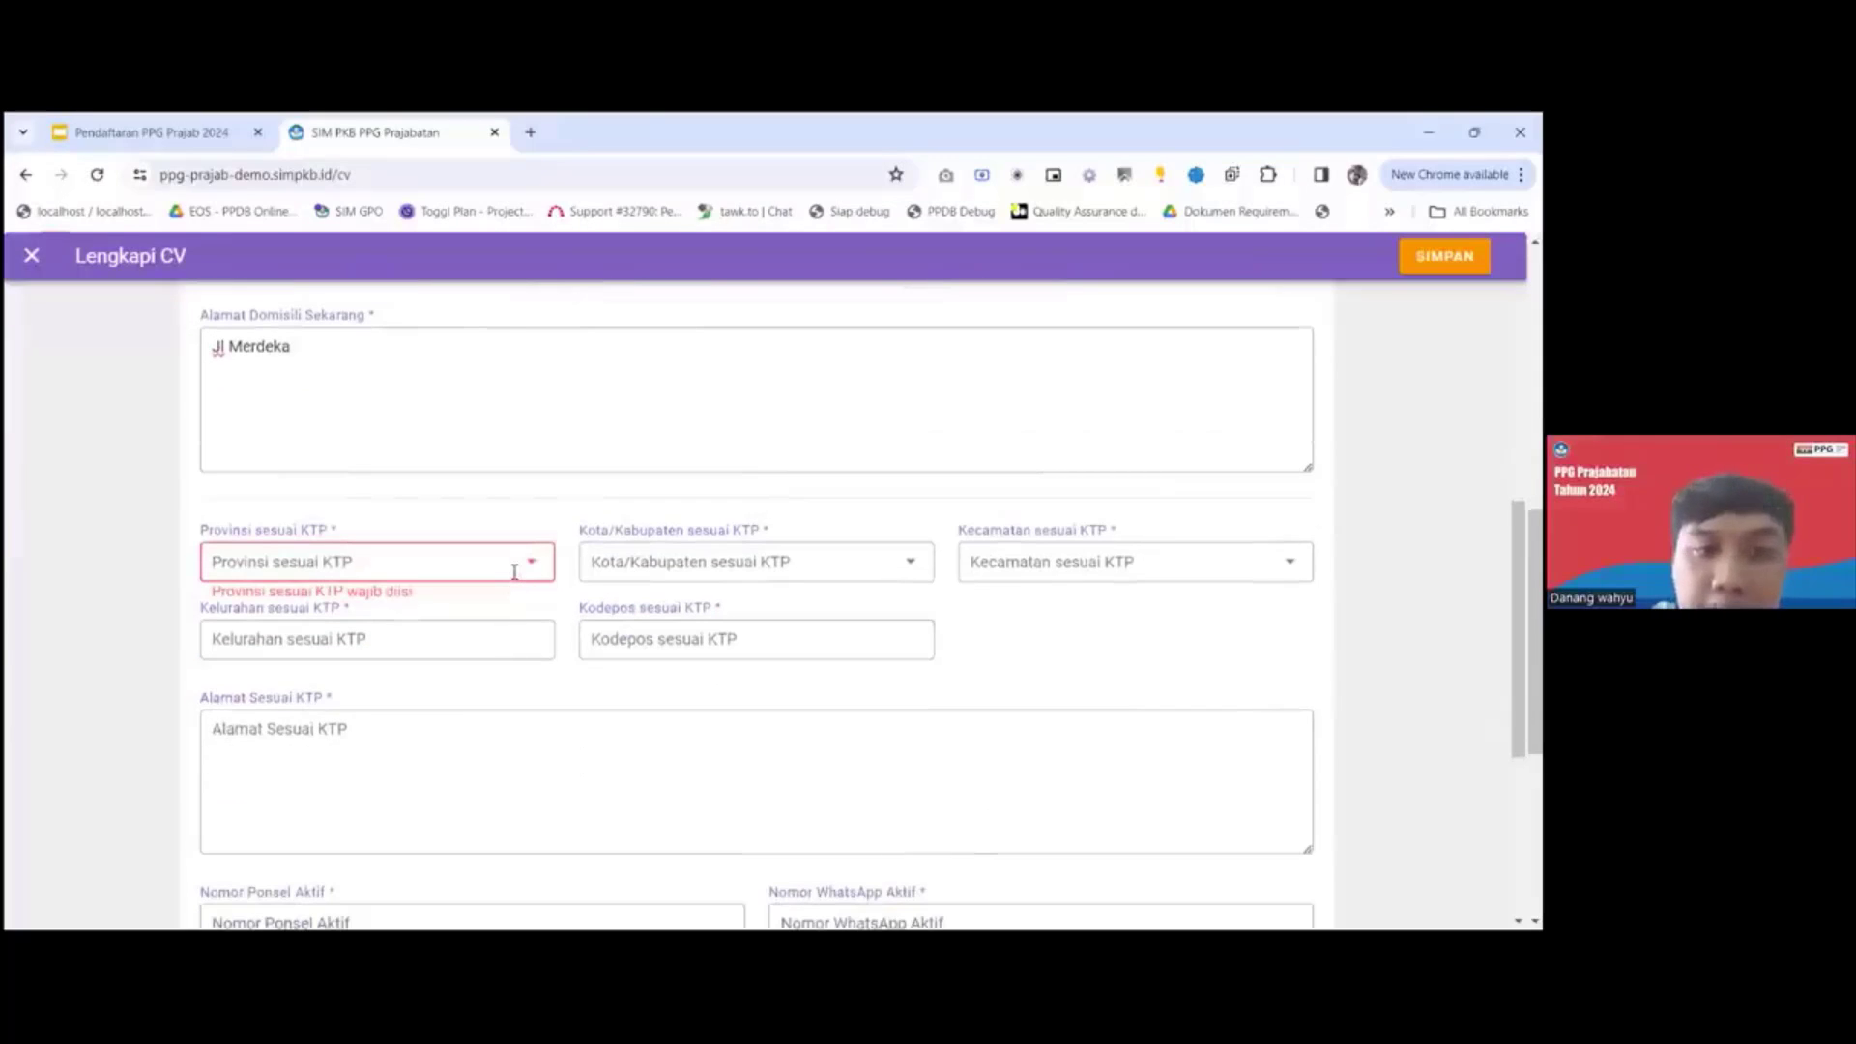
left_click(514, 572)
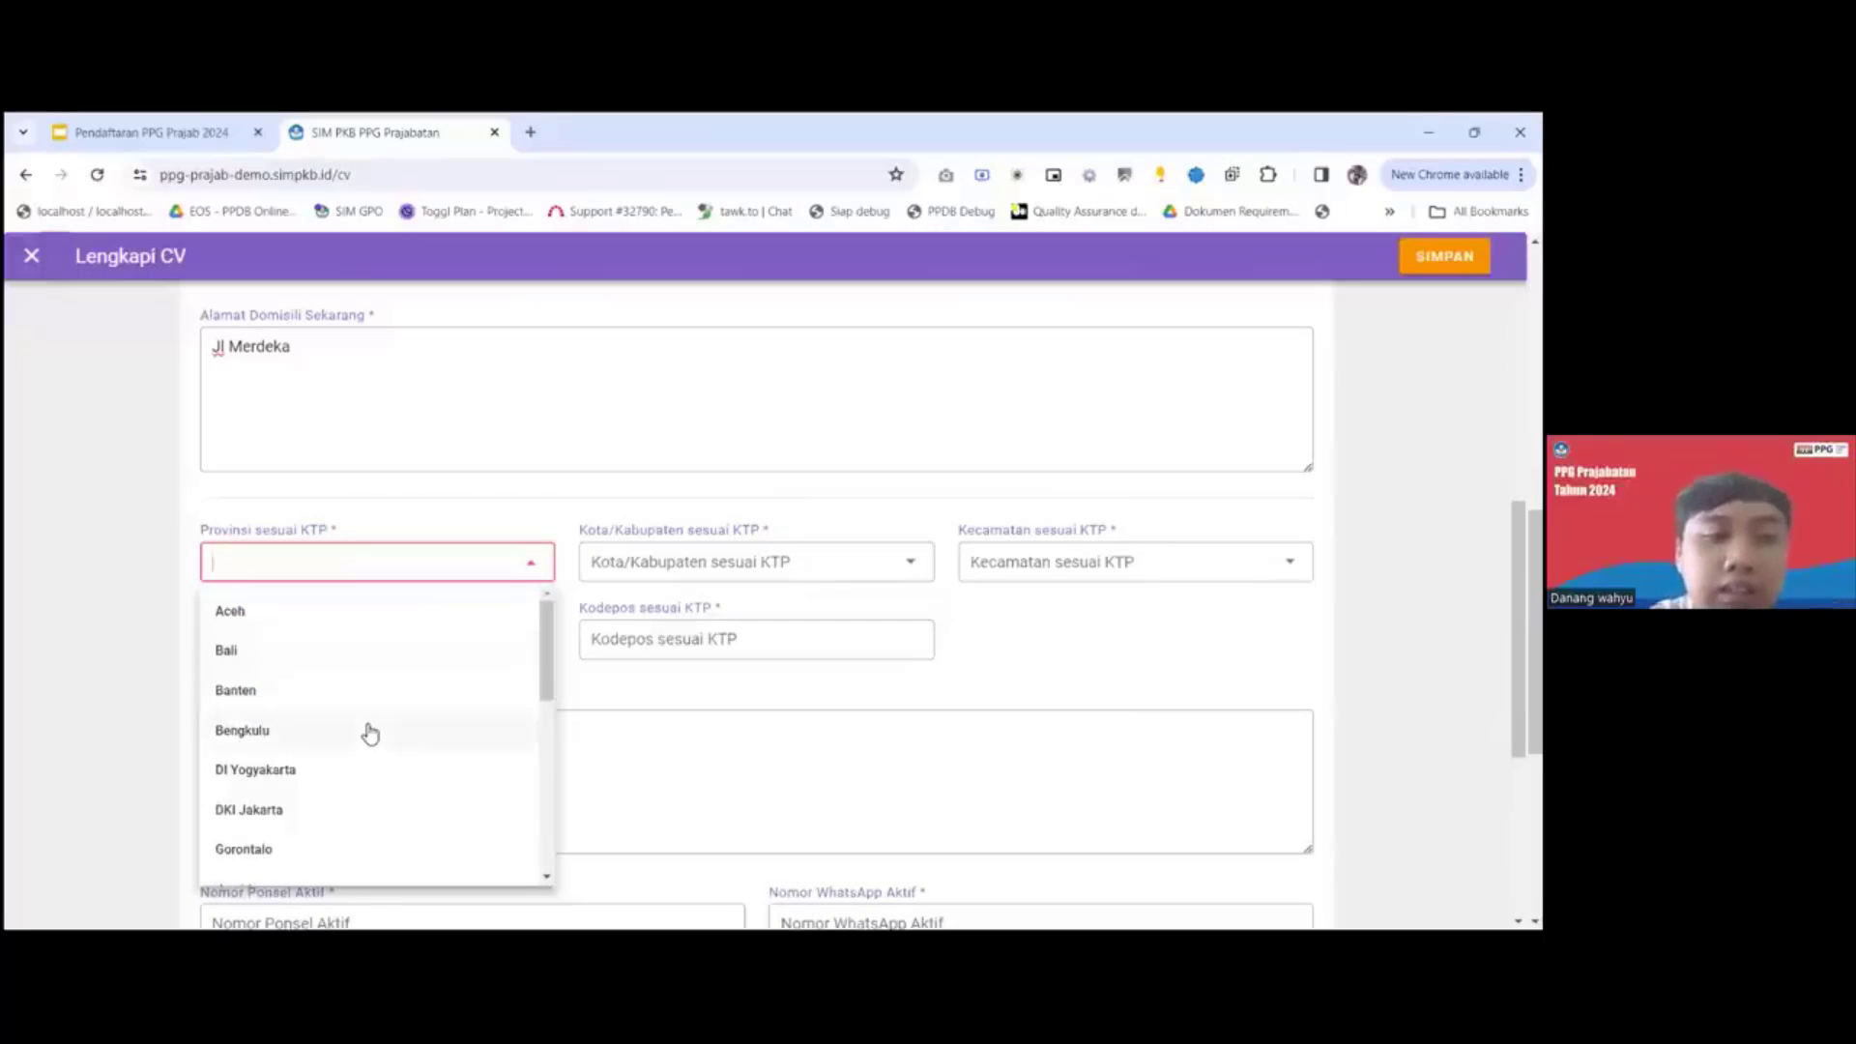
left_click(353, 770)
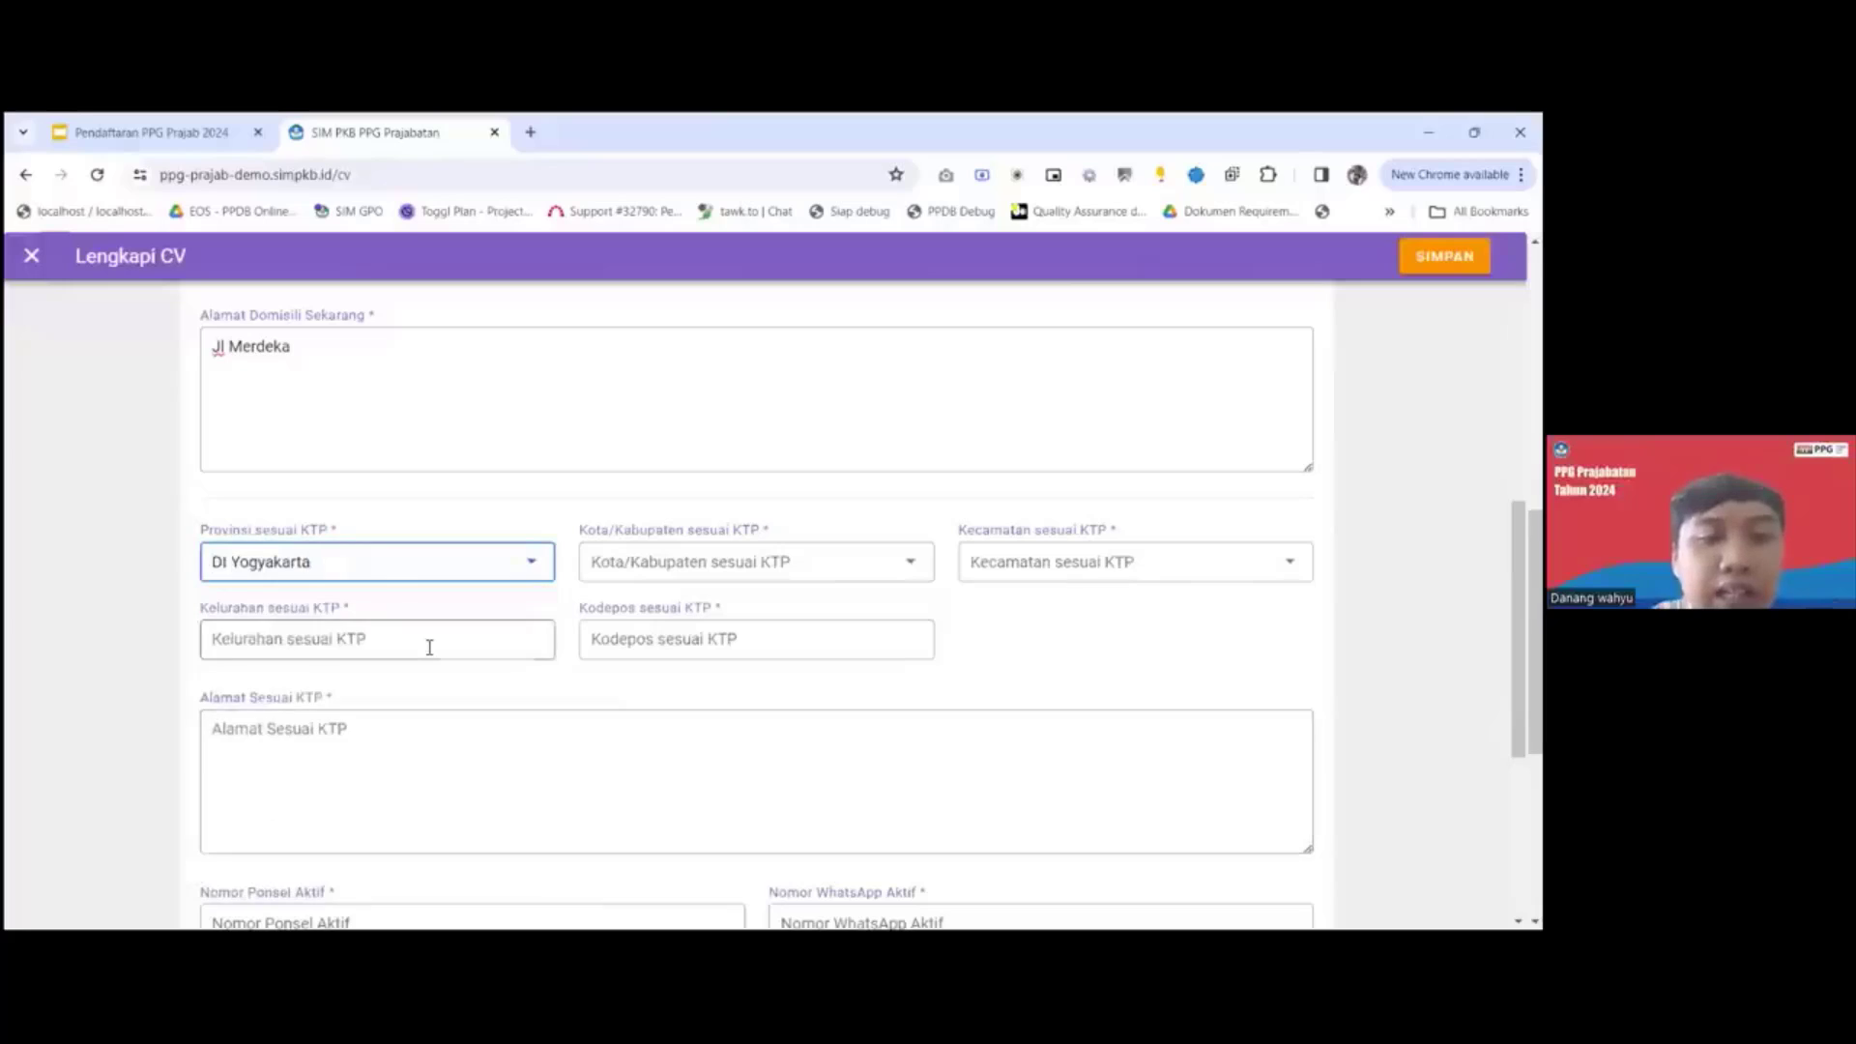
Set the KTP regency to Kab. Bantul and the KTP district to Bantul.
scroll(428, 644, "up", 2)
scroll(429, 647, "up", 1)
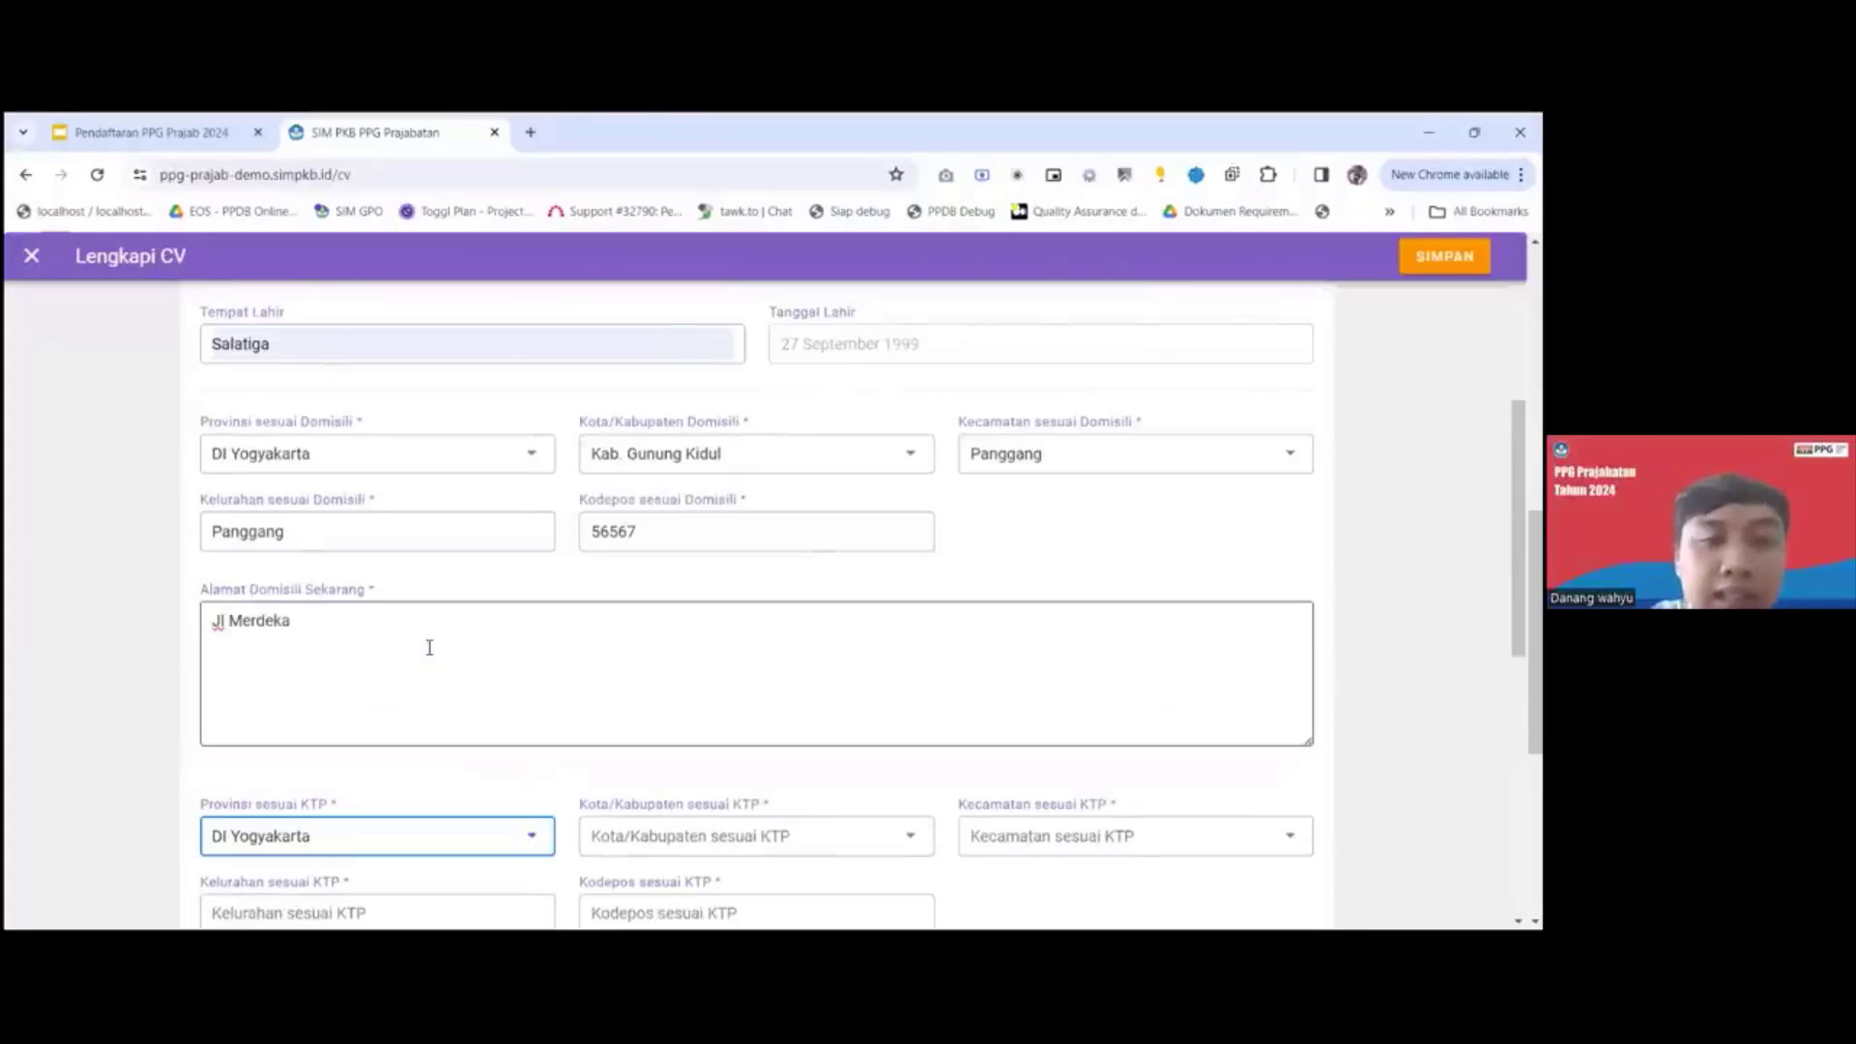
scroll(607, 828, "down", 1)
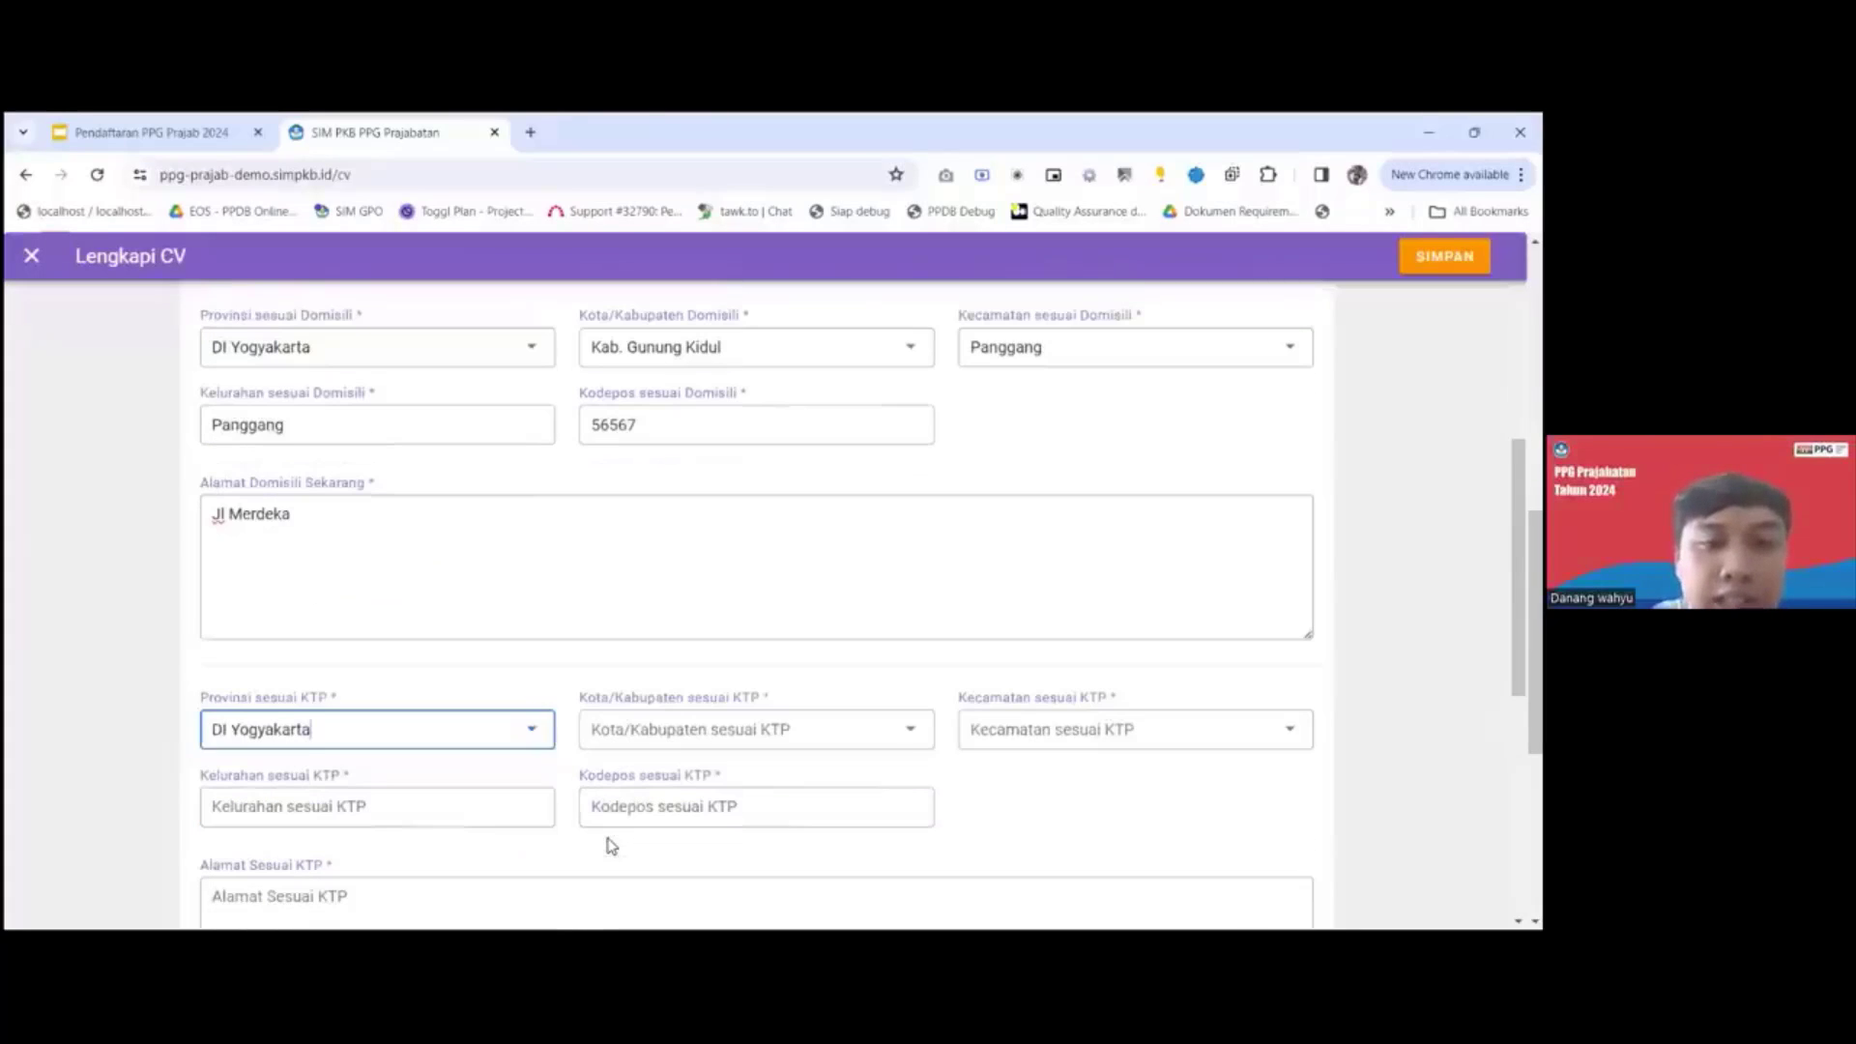
left_click(653, 725)
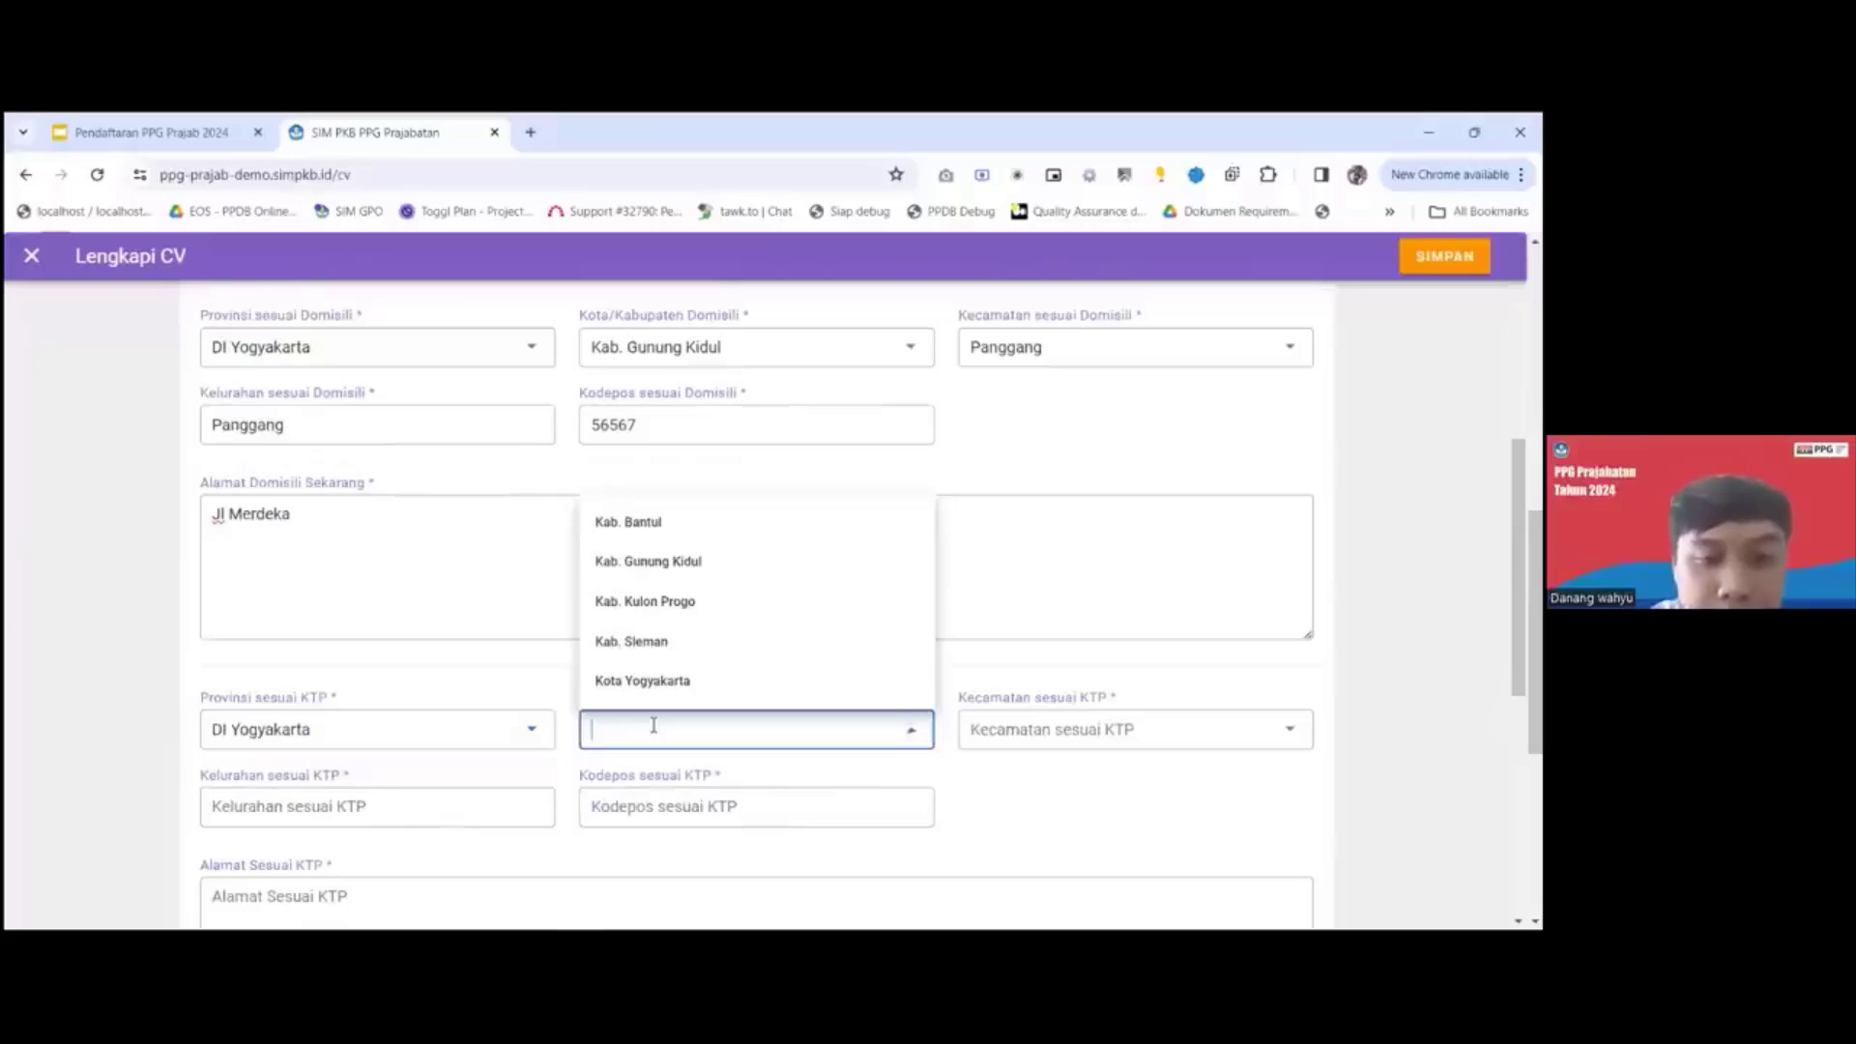
left_click(640, 533)
scroll(676, 628, "up", 1)
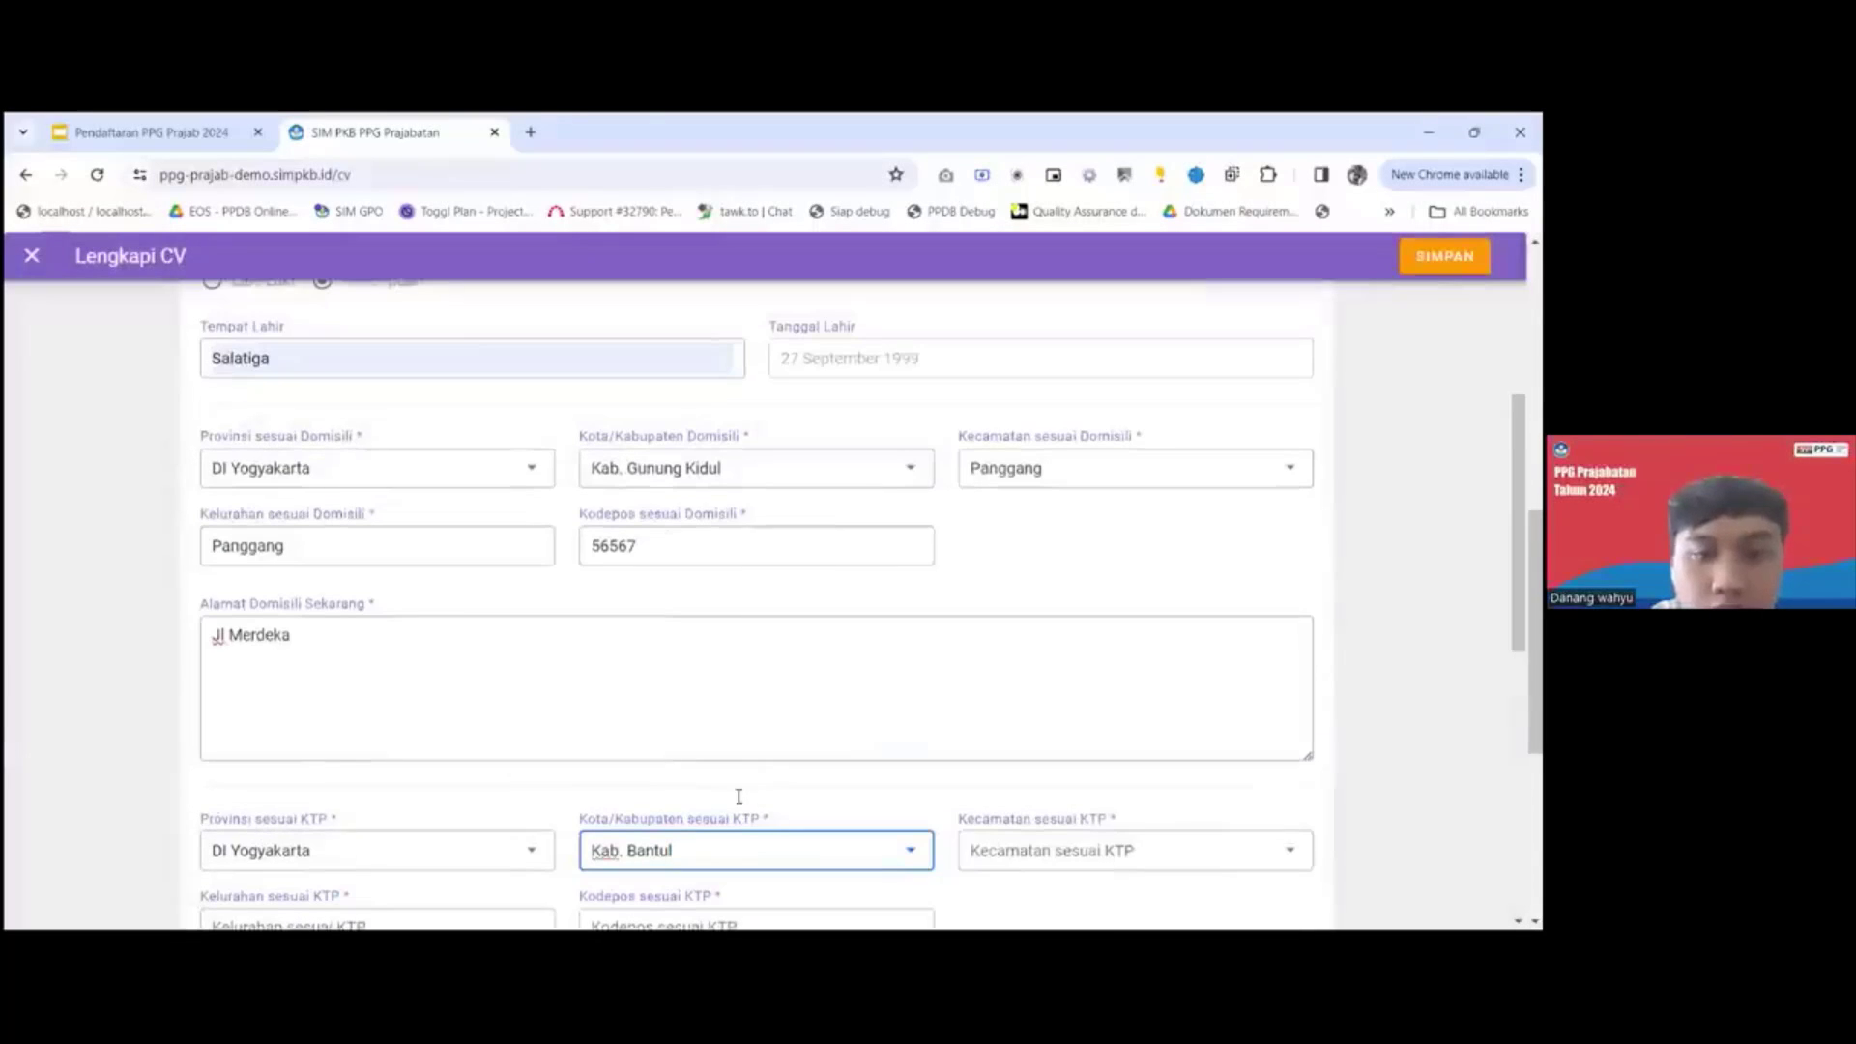
left_click(1042, 860)
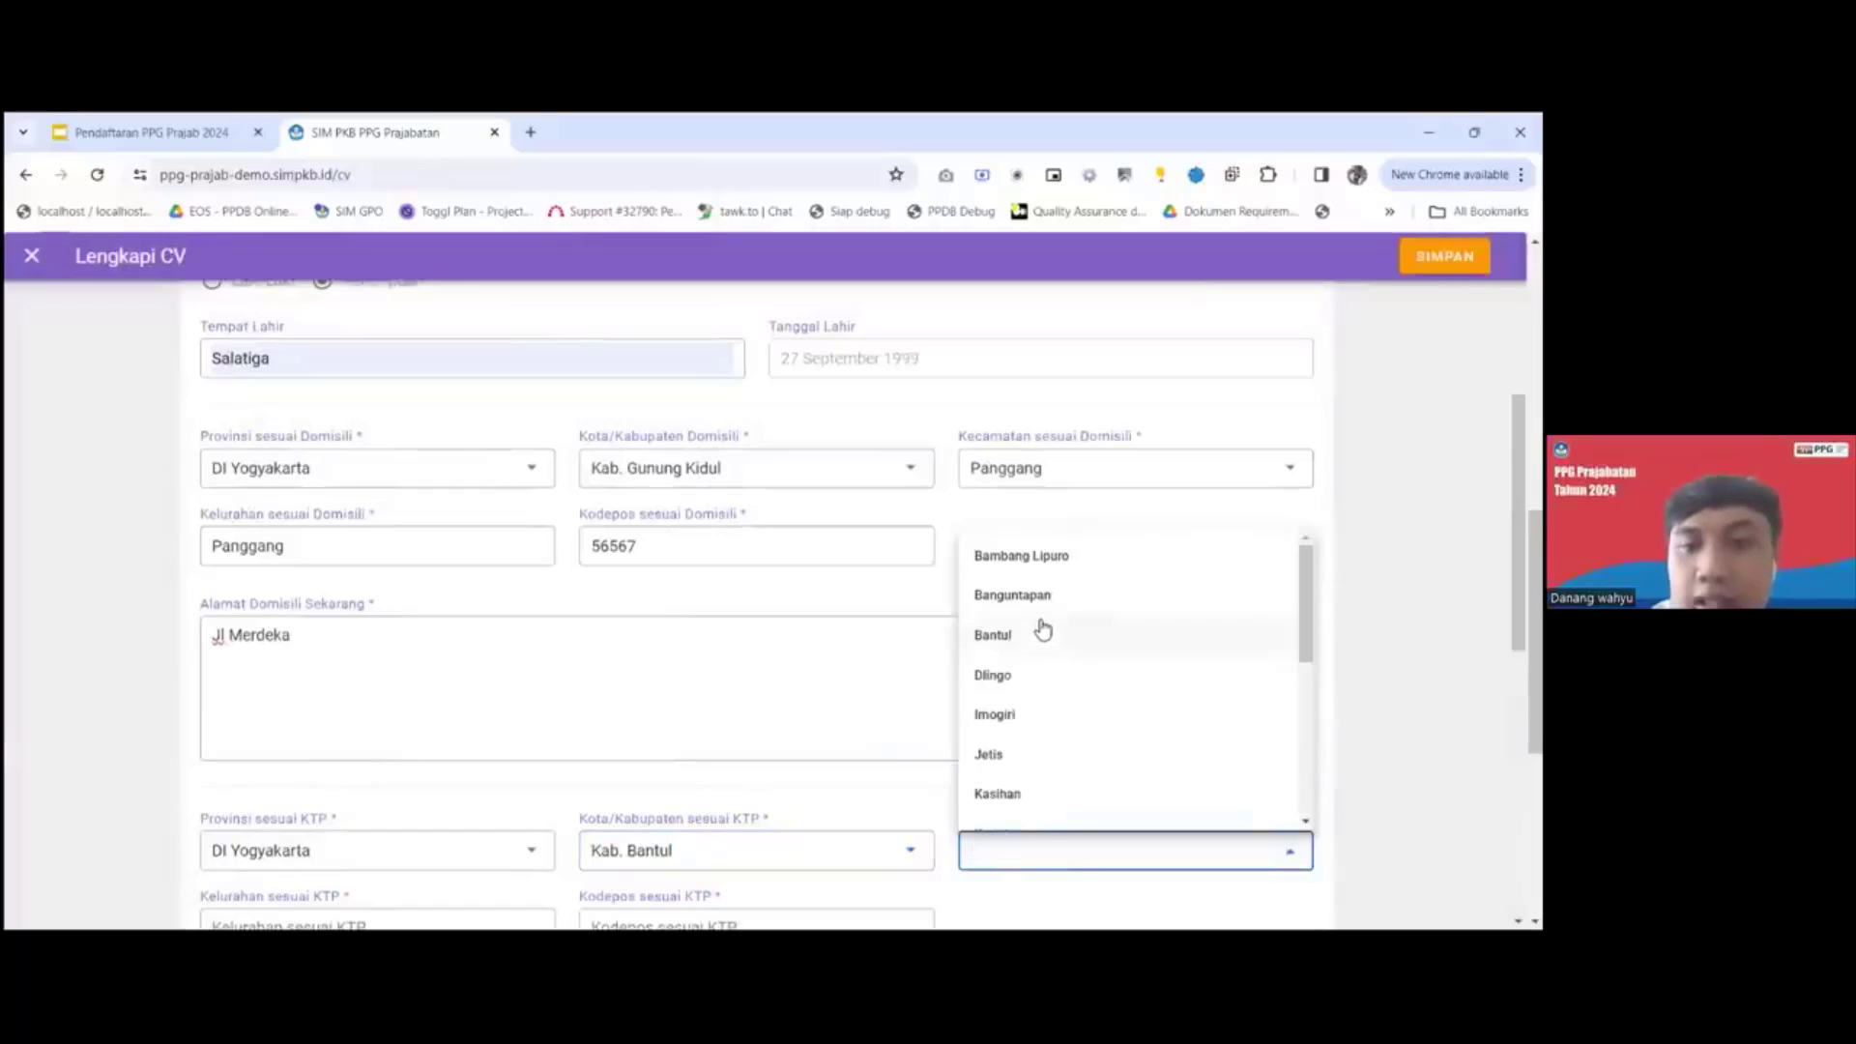
left_click(1042, 630)
Complete the KTP address with Bantul as the kelurahan, plus the postal code and the street address.
scroll(735, 629, "down", 3)
left_click(389, 630)
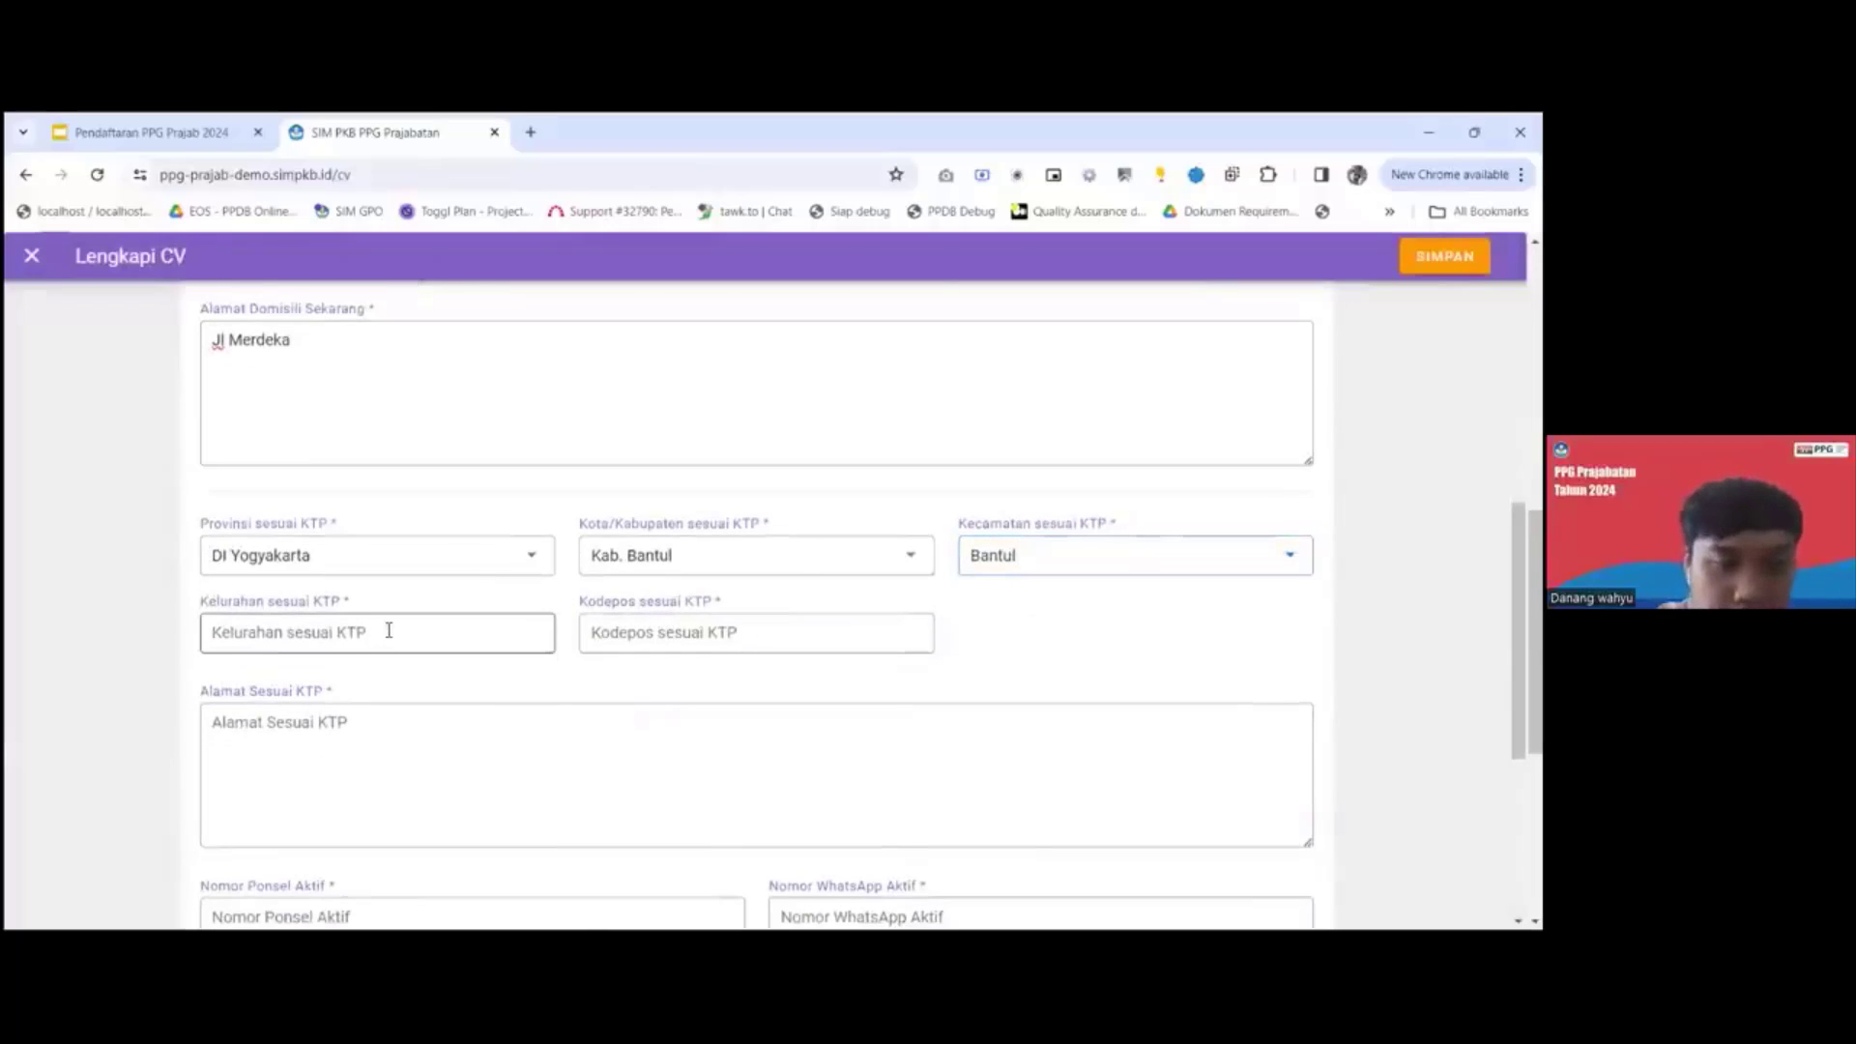
type("Bantul")
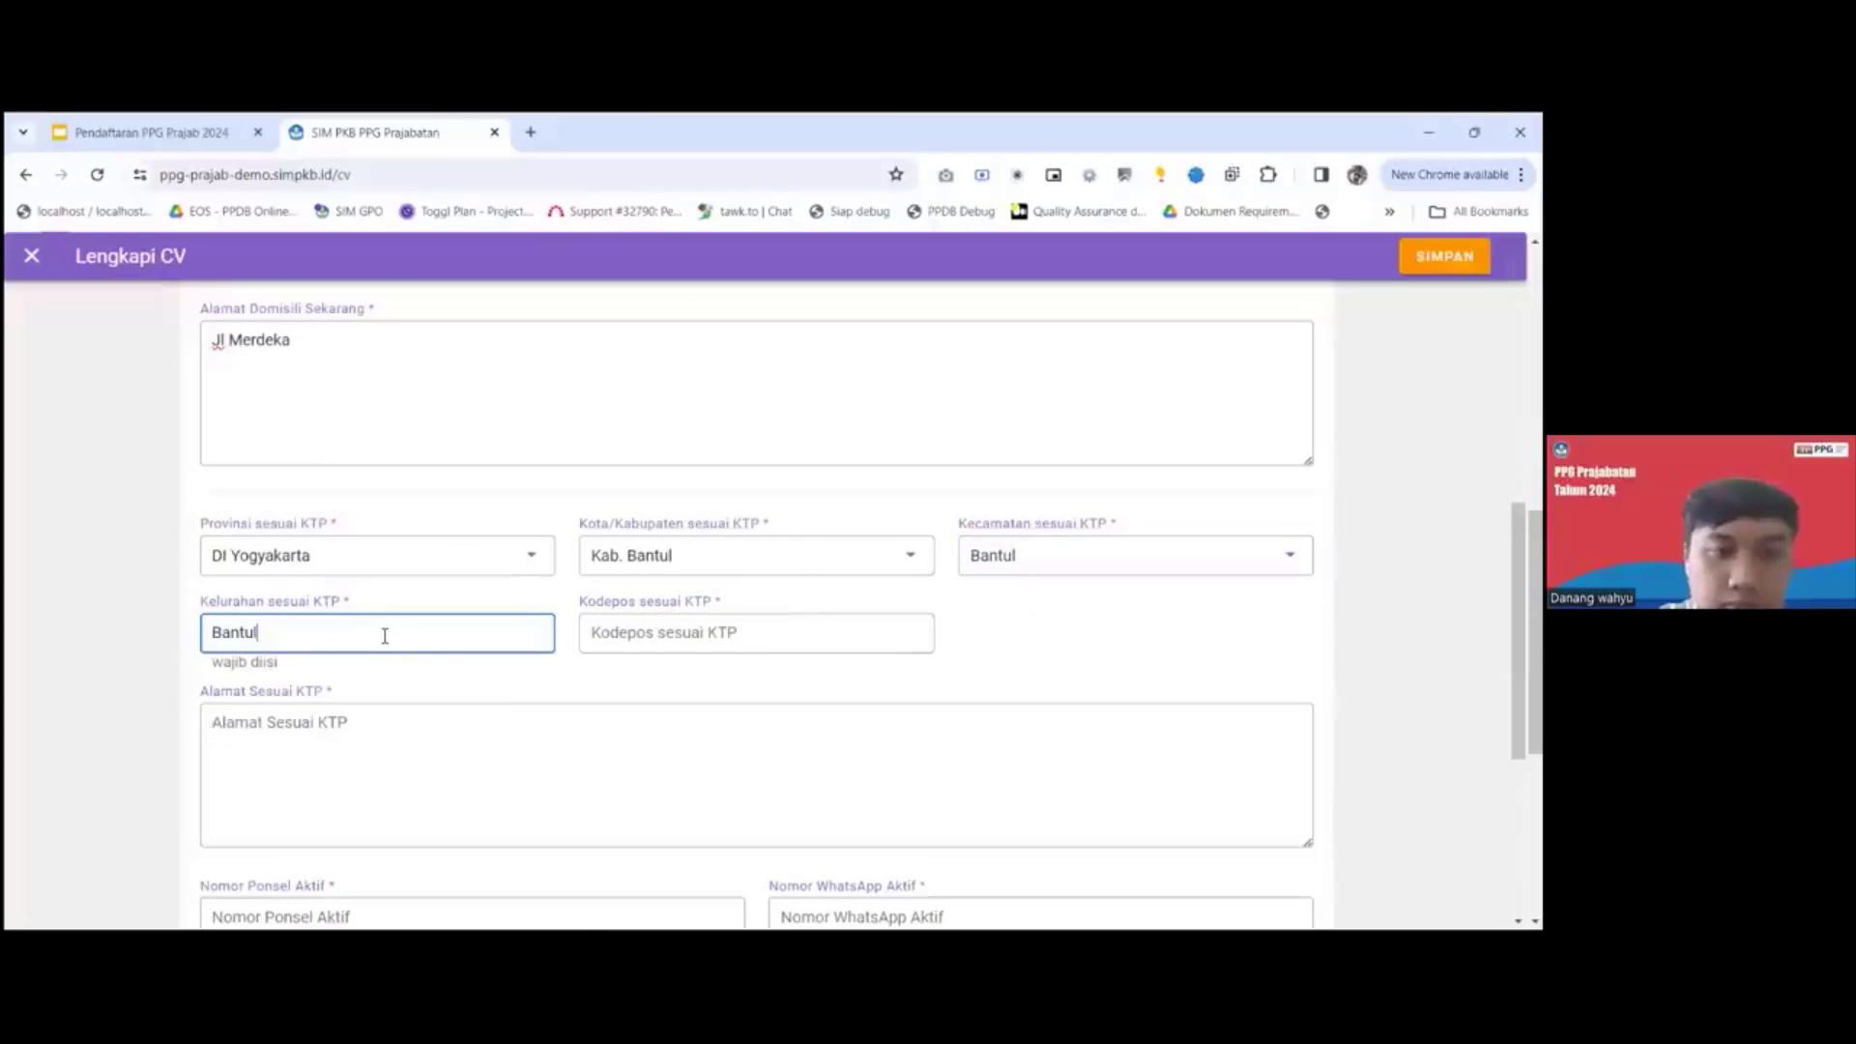
left_click(617, 640)
type("68689")
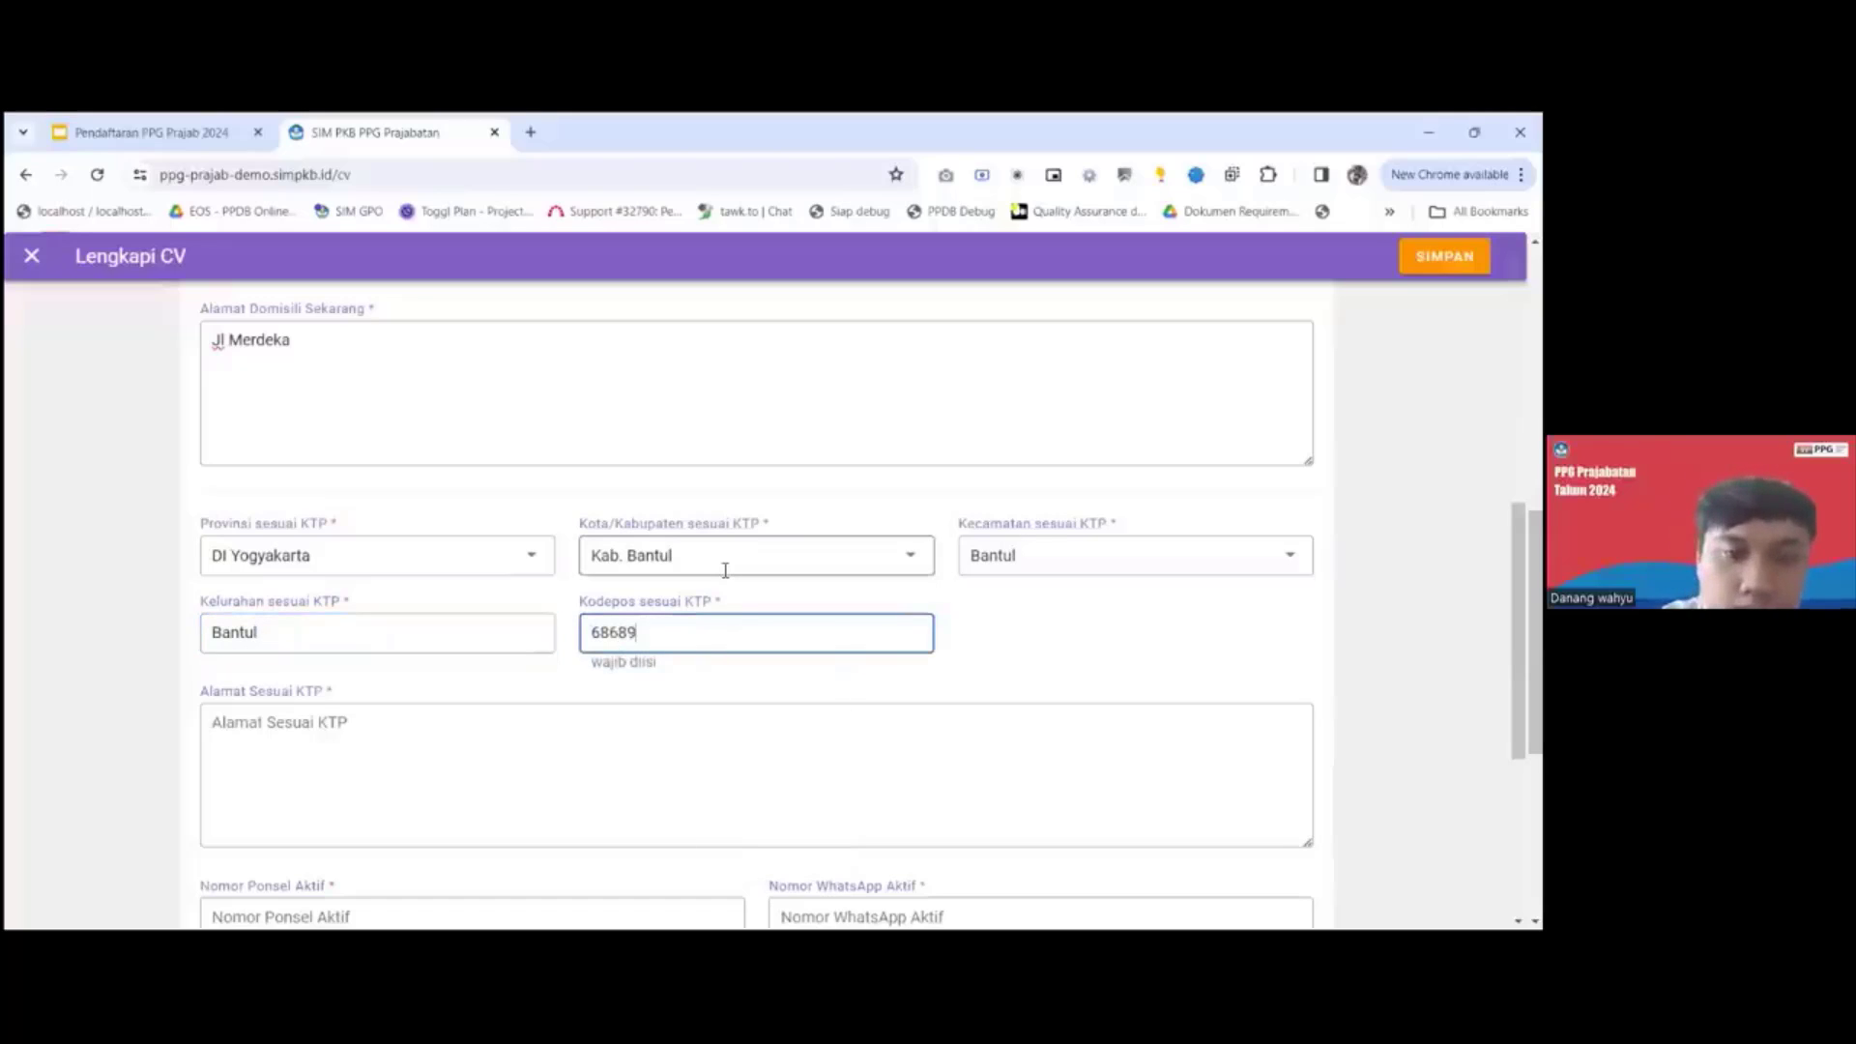
left_click(617, 738)
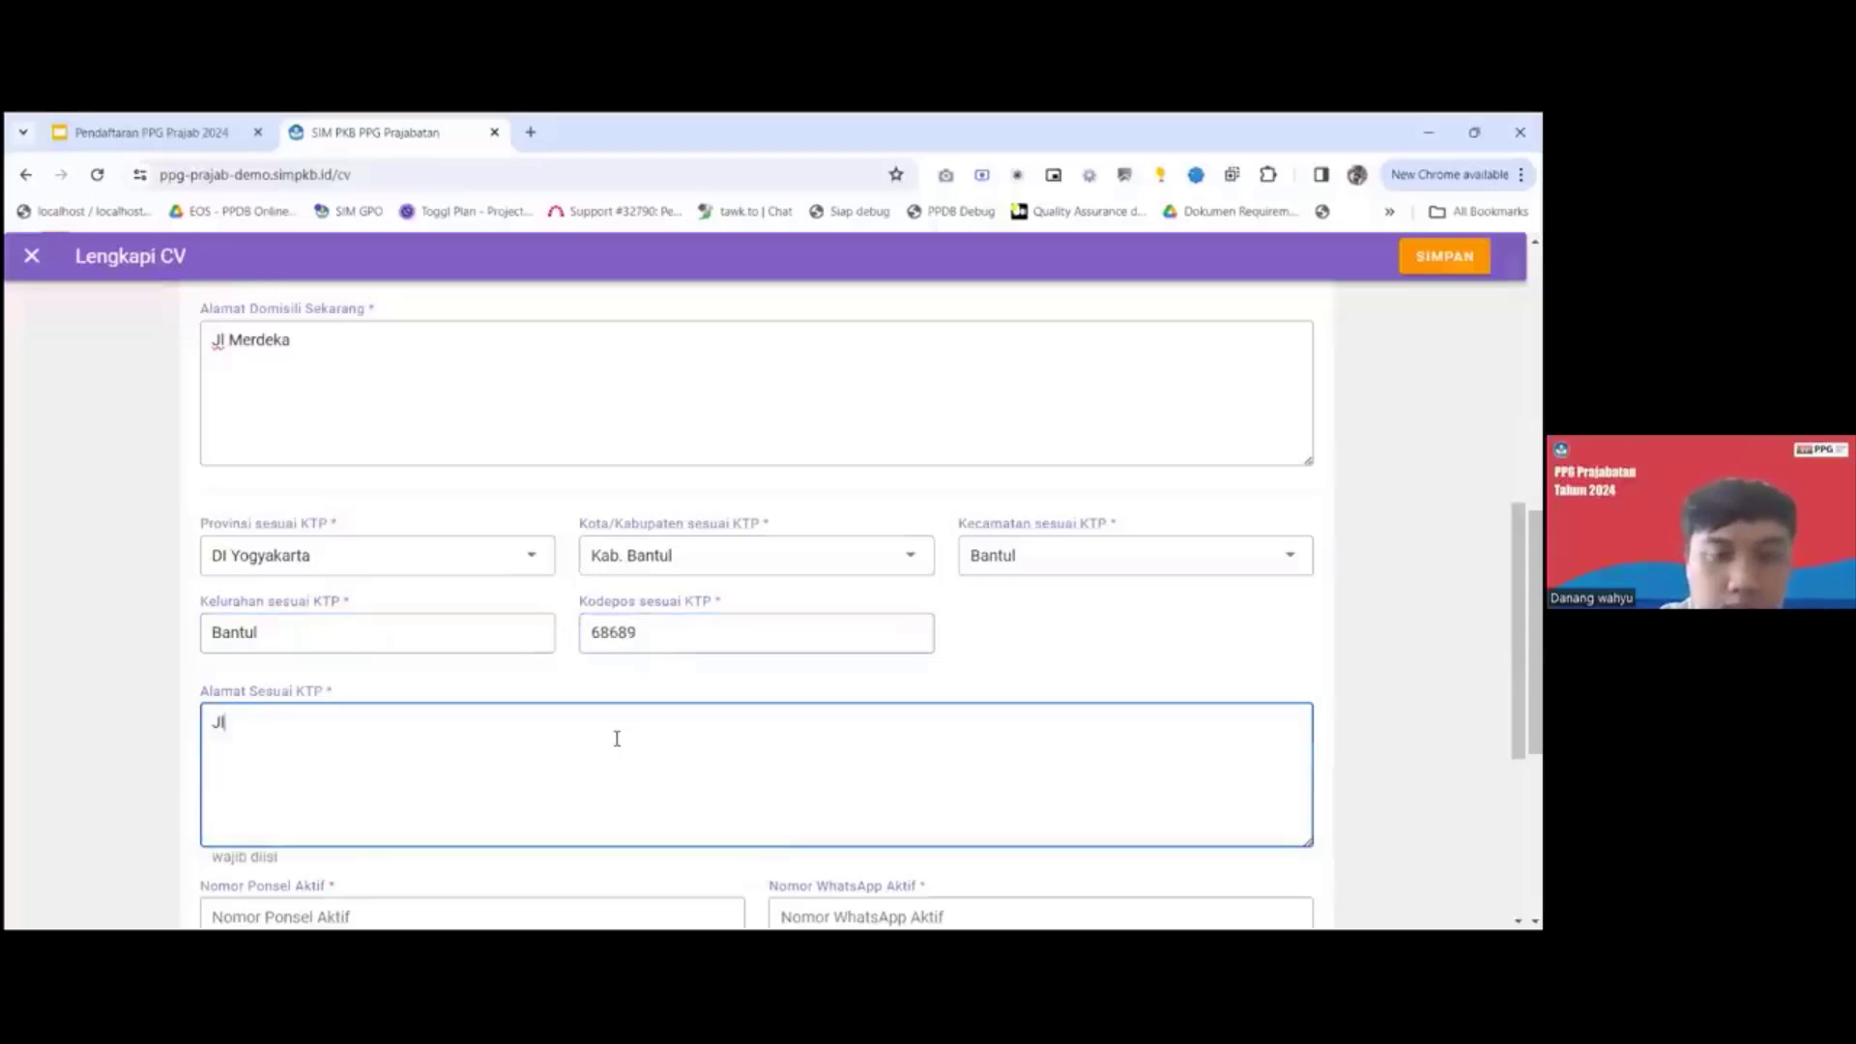
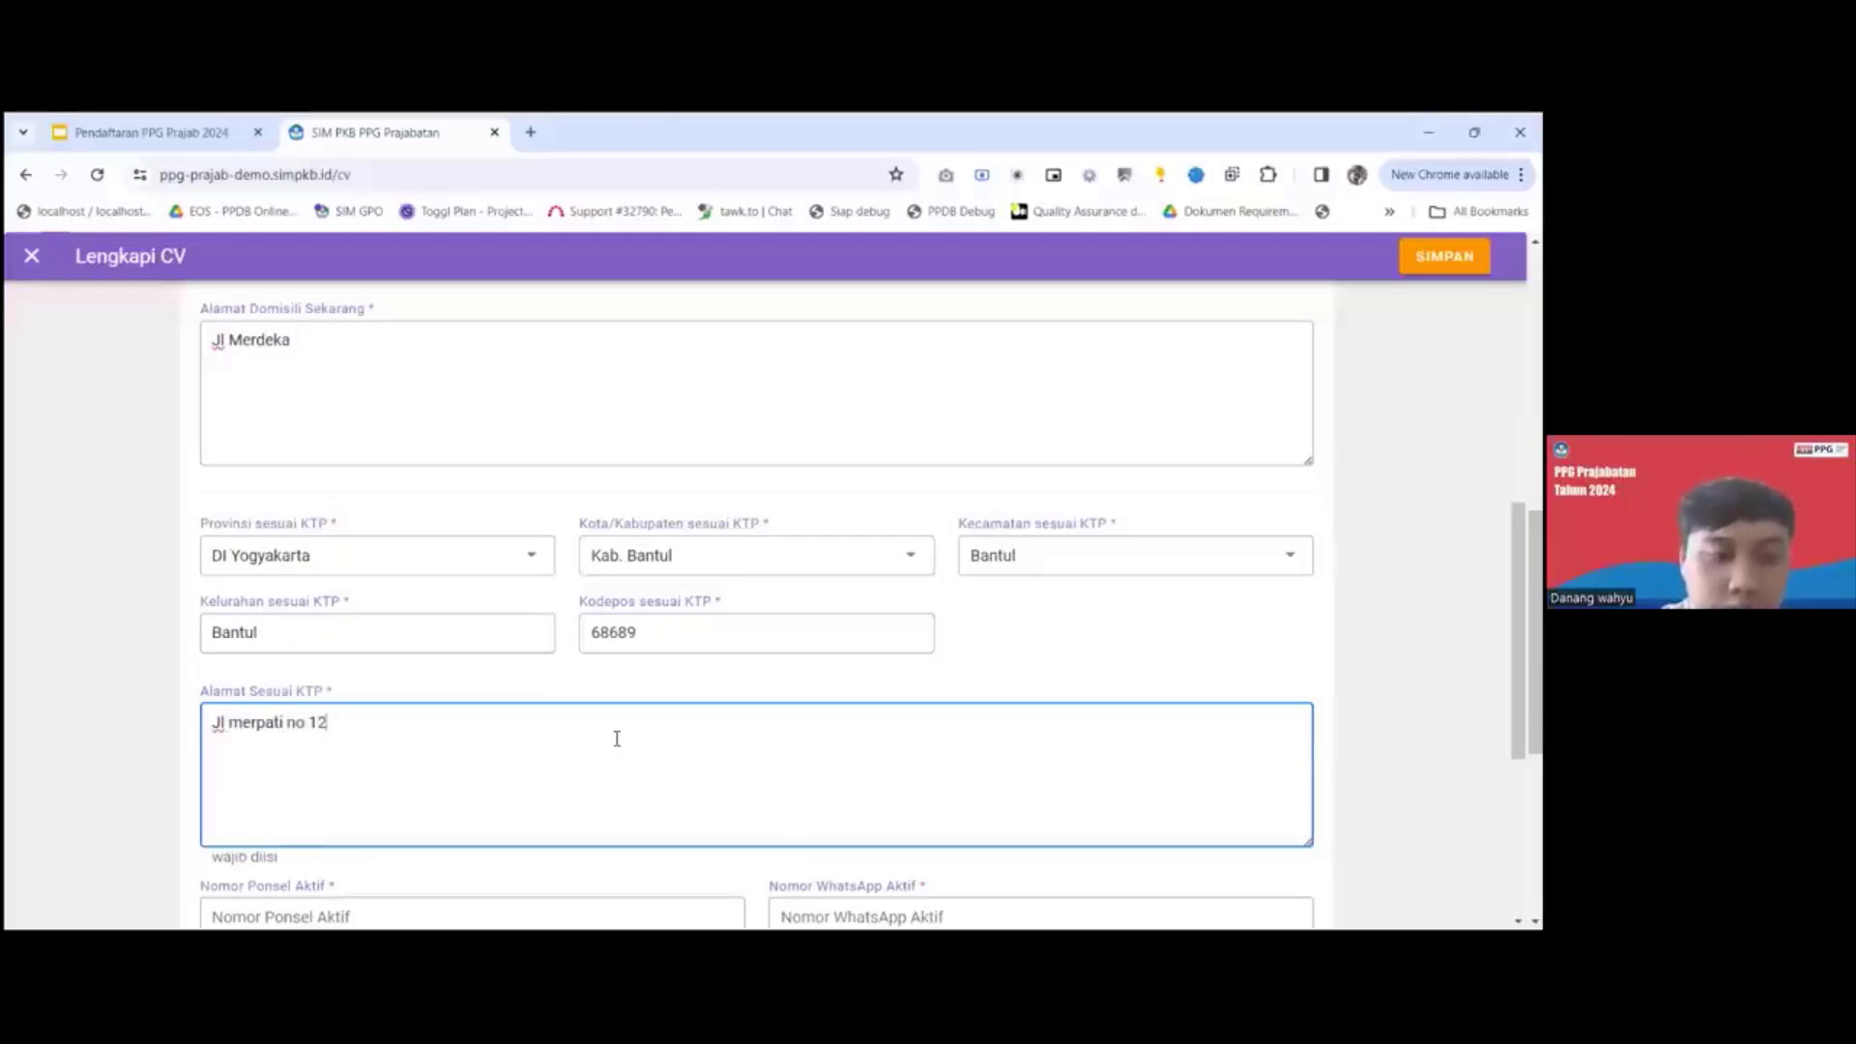
Fill in the candidate's active mobile number and active WhatsApp number with previously entered suggestions.
scroll(617, 738, "down", 3)
left_click(576, 687)
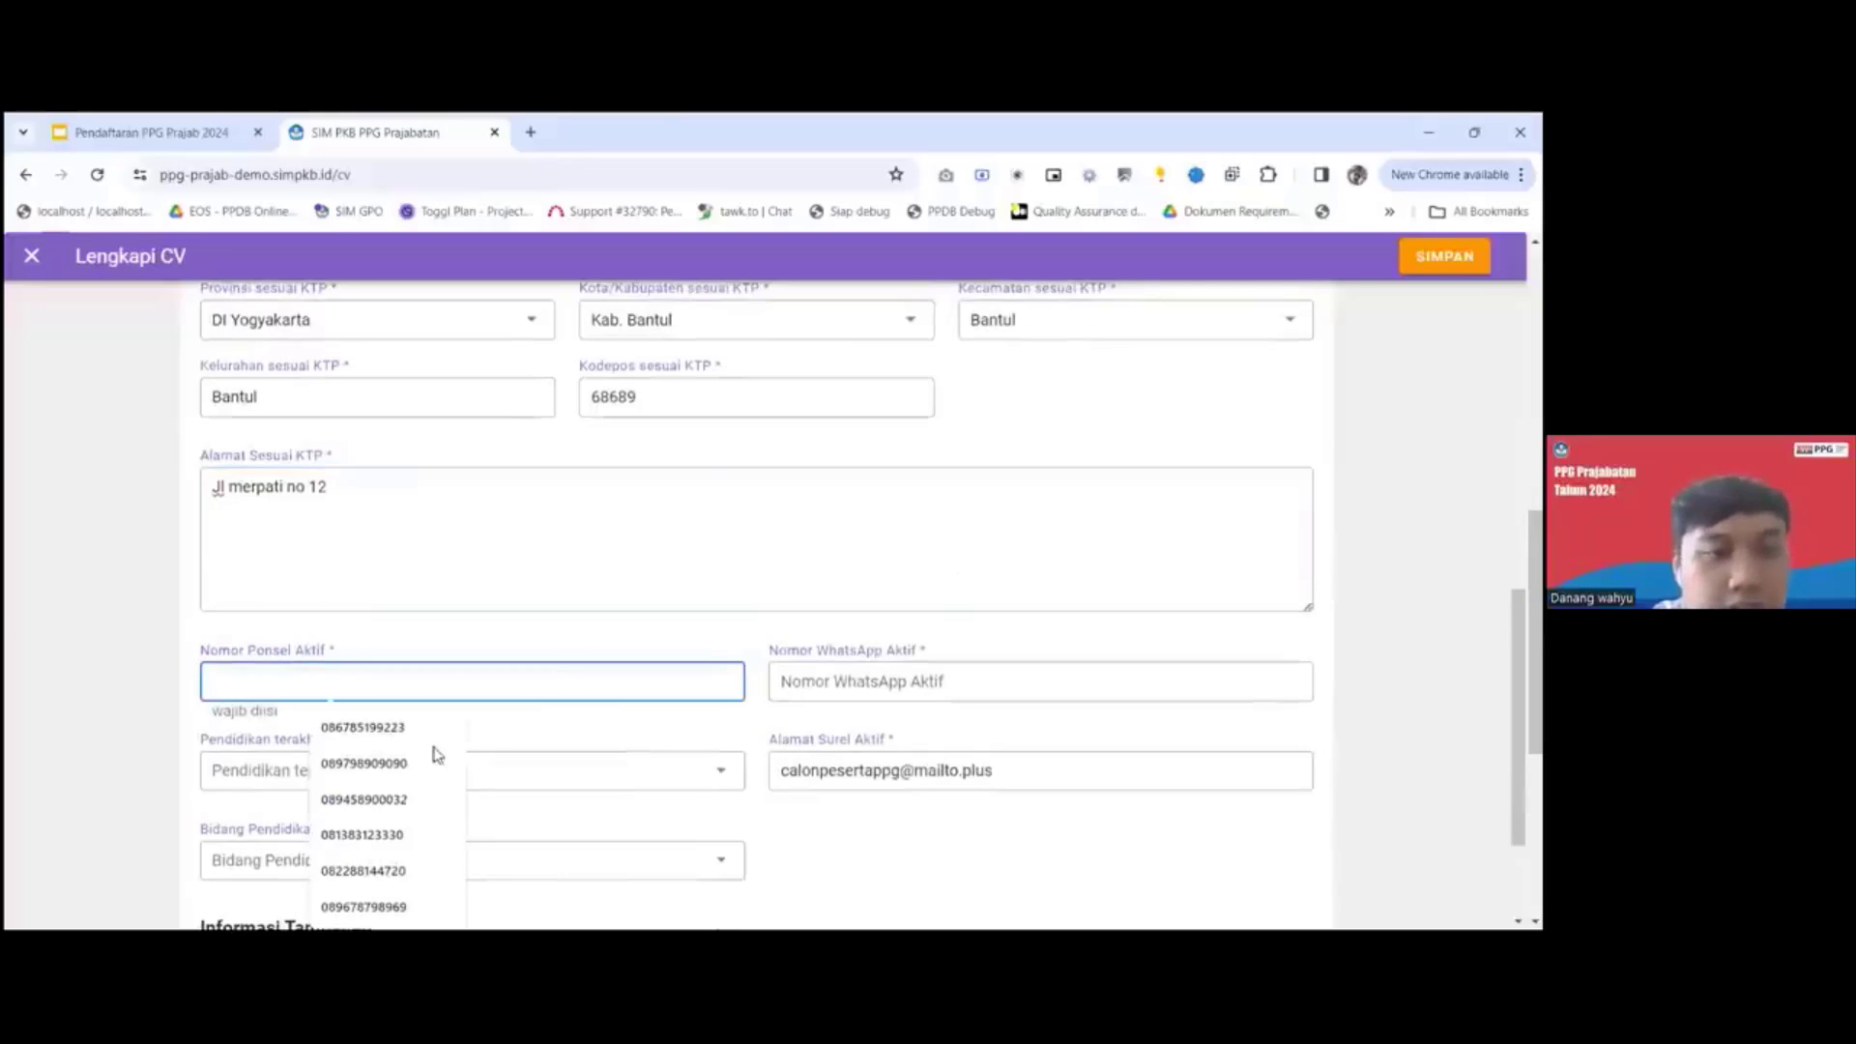
left_click(383, 763)
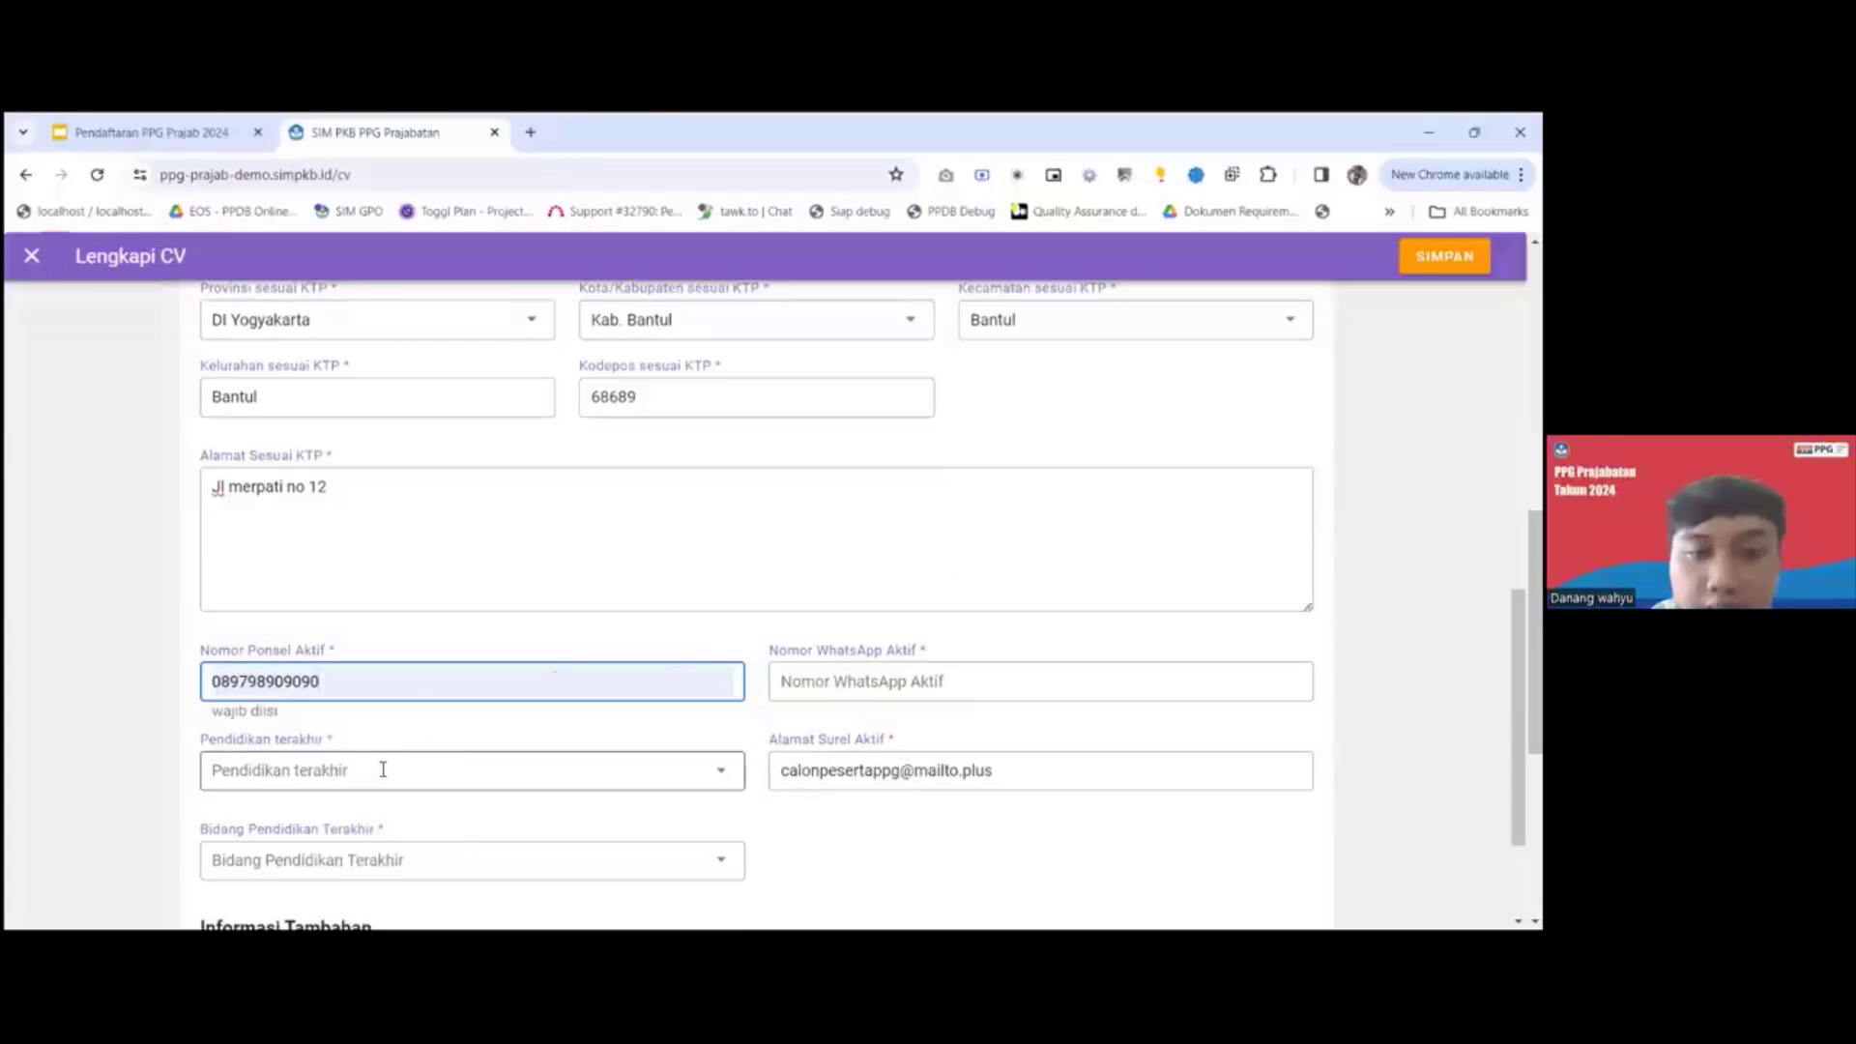
left_click(785, 679)
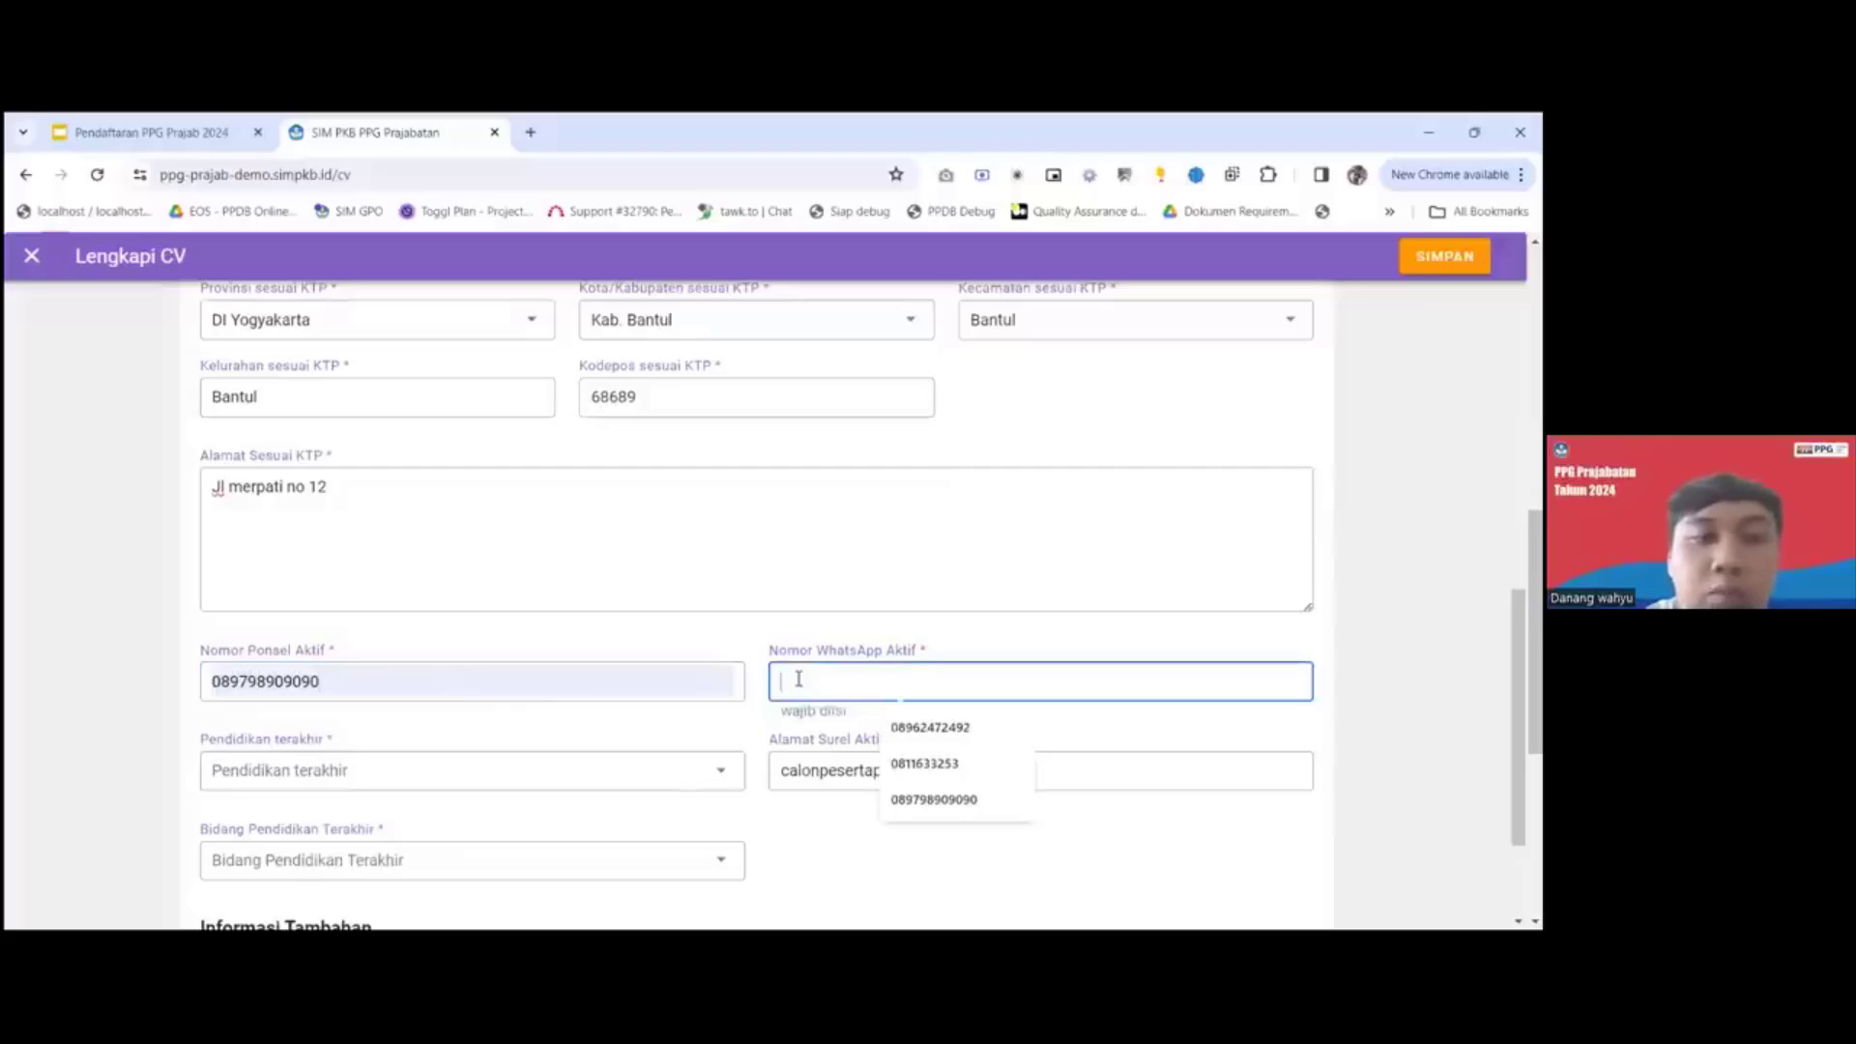
left_click(936, 740)
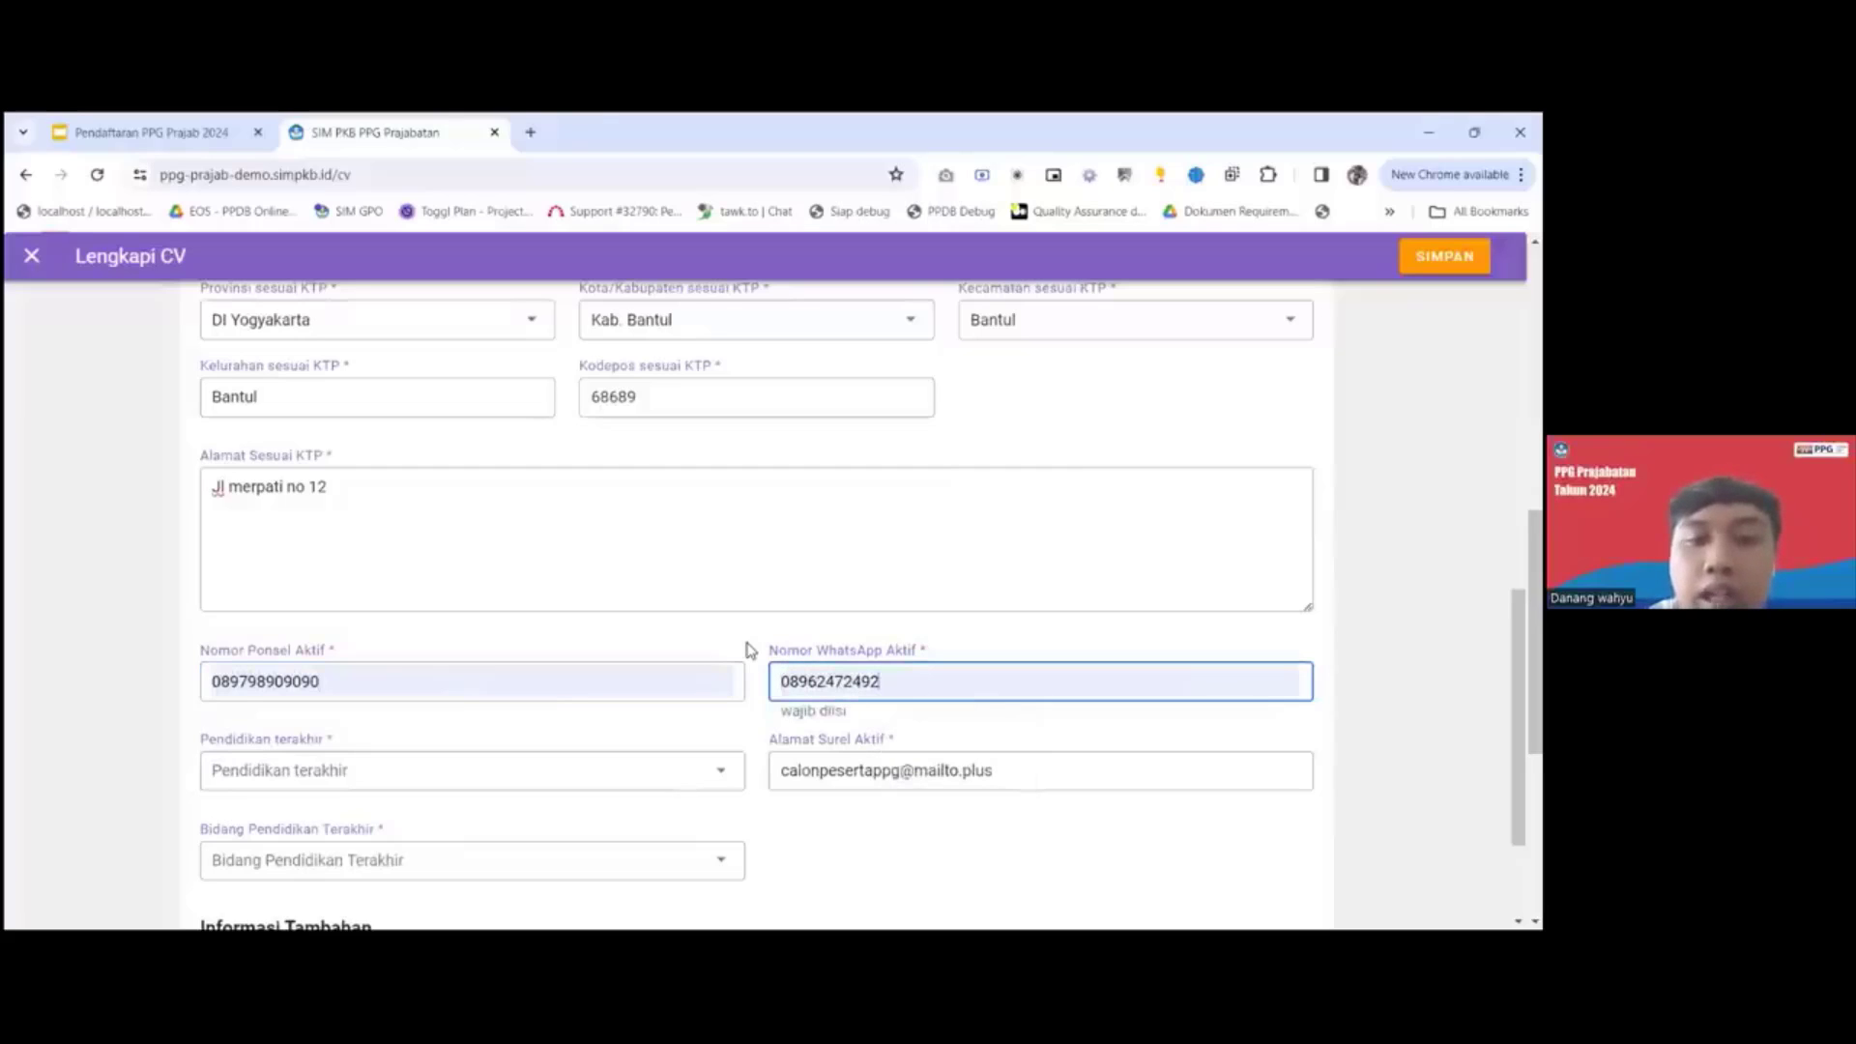
Set Pendidikan terakhir to S2 and Bidang Pendidikan Terakhir to Pendidikan.
scroll(750, 650, "down", 1)
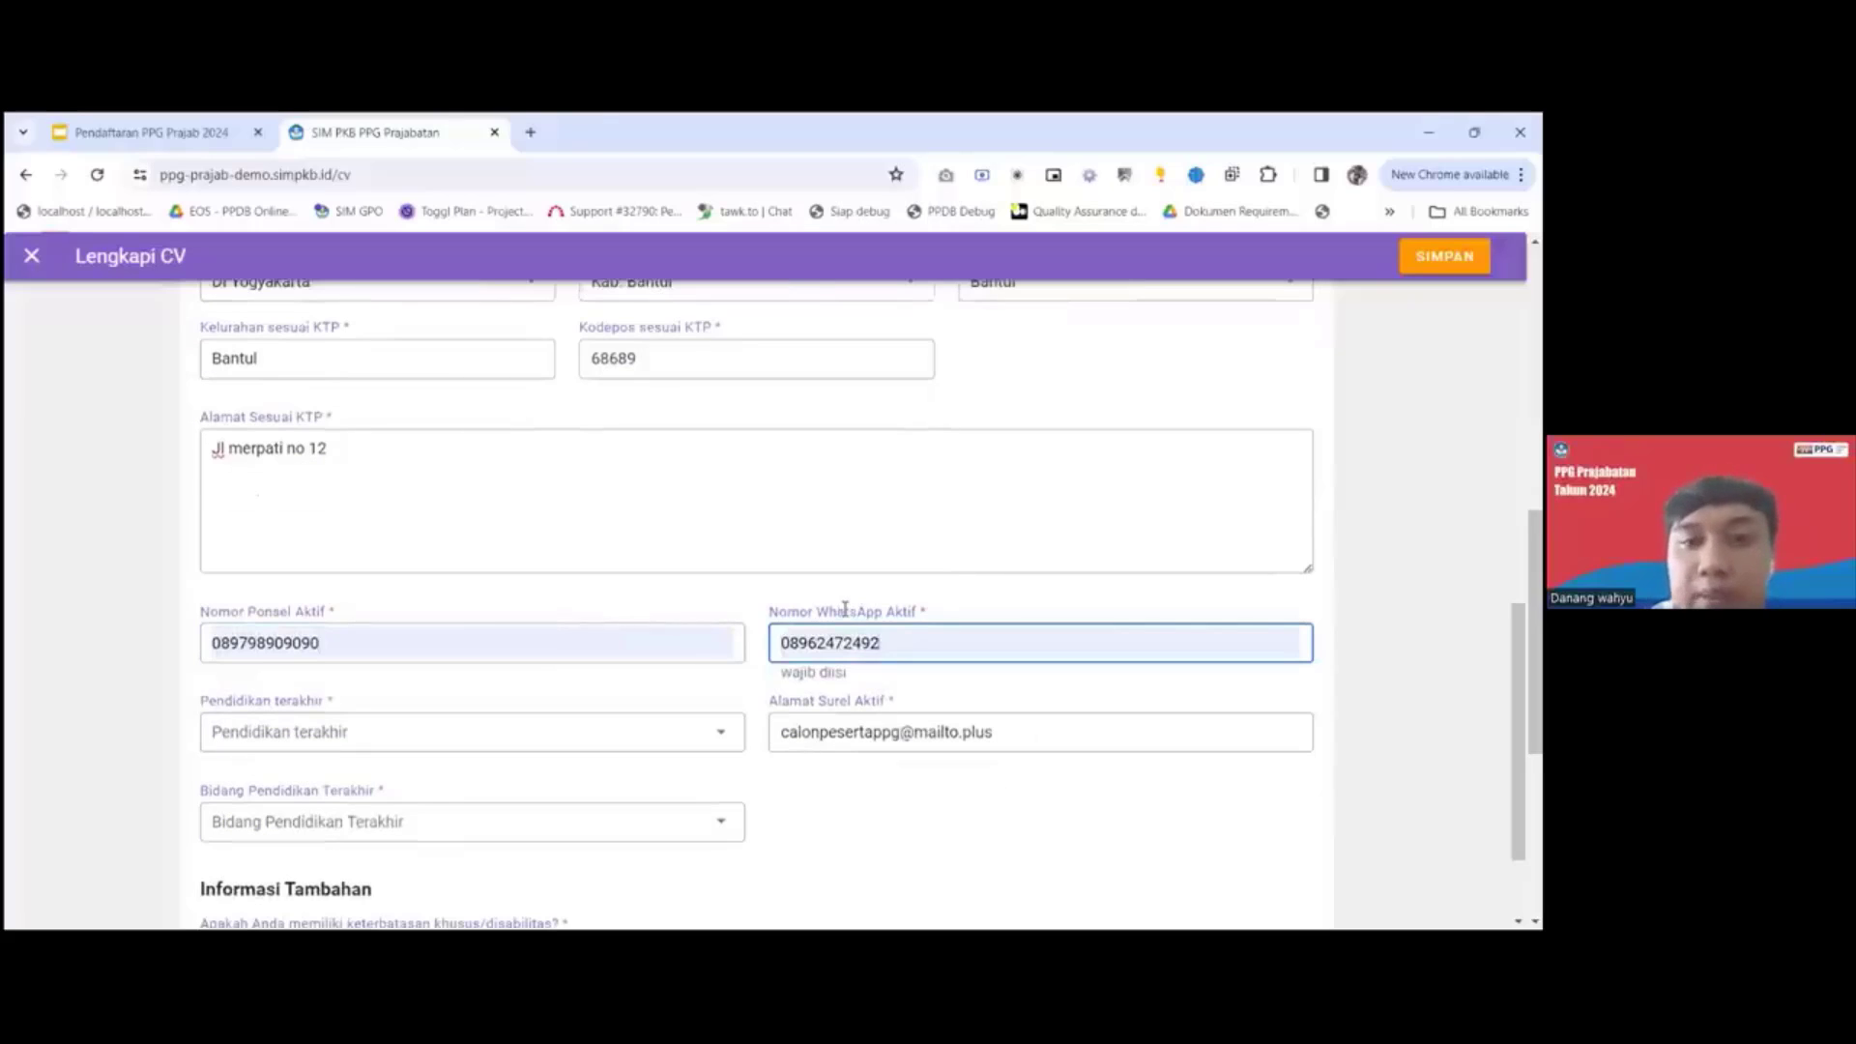
scroll(694, 669, "down", 1)
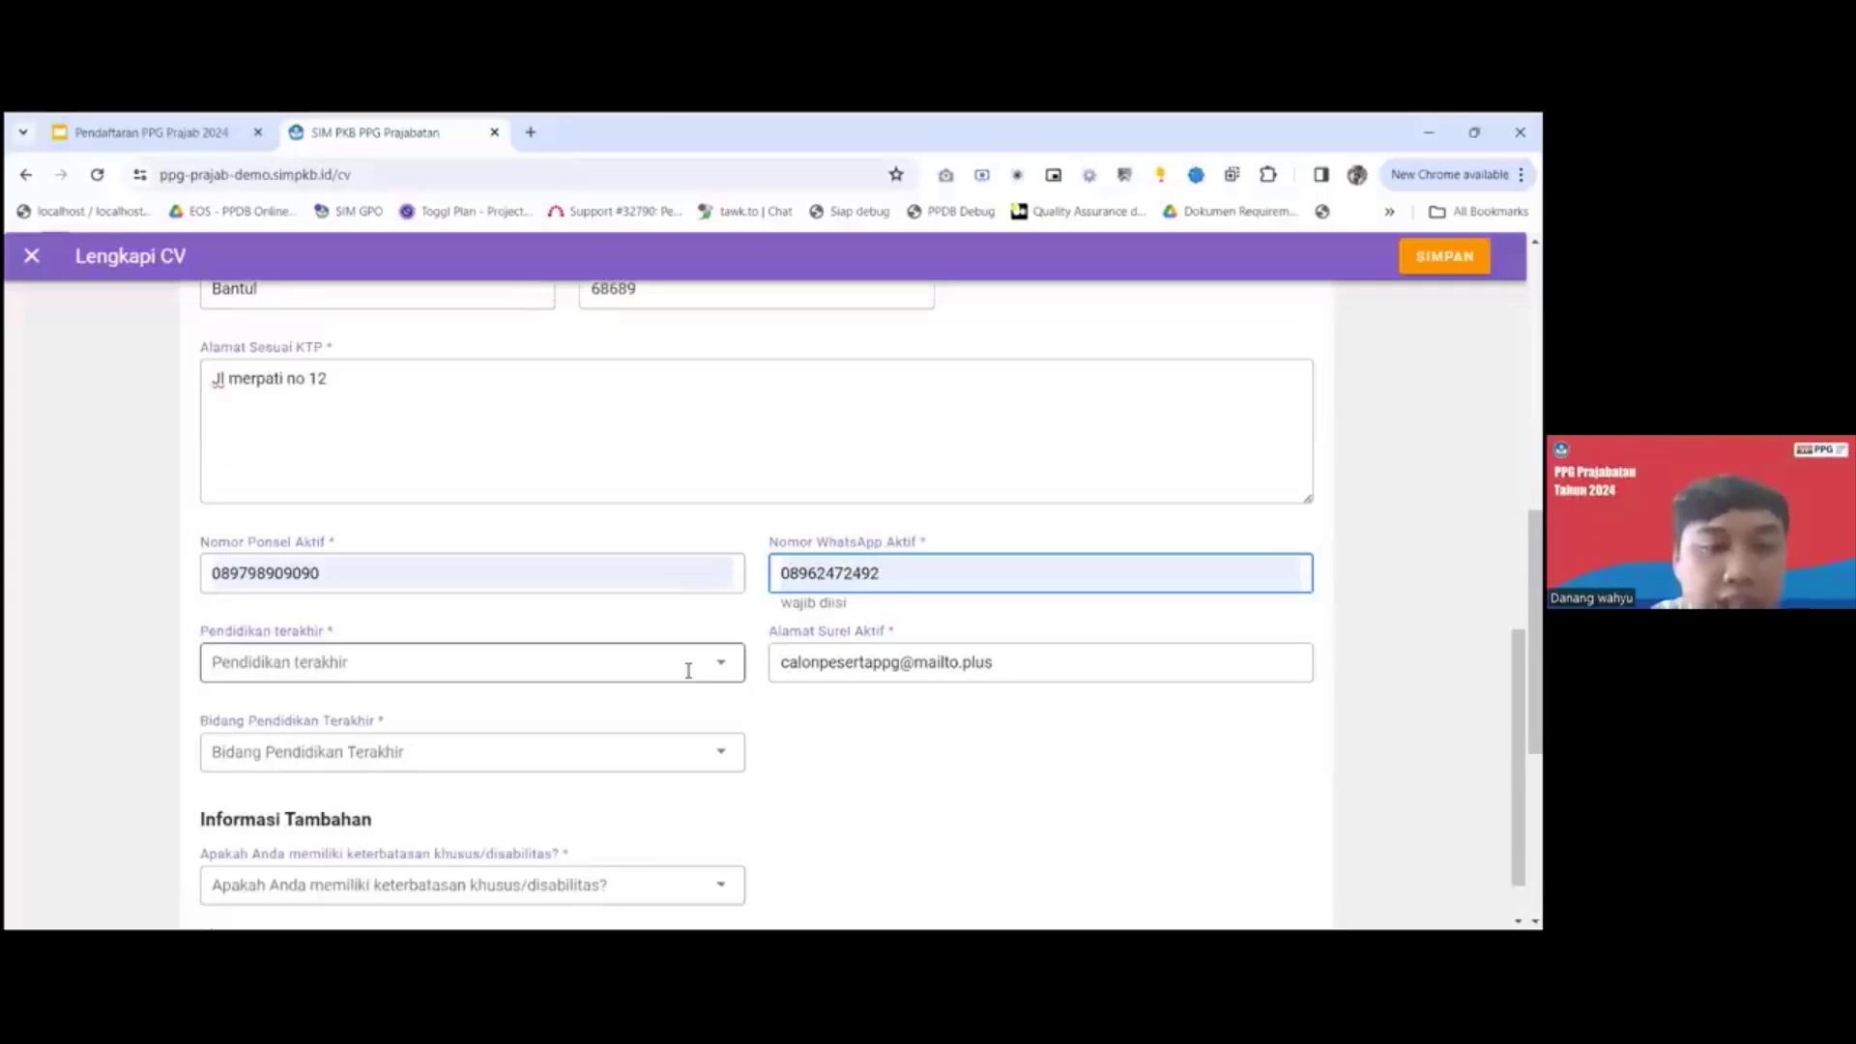
left_click(692, 663)
scroll(431, 800, "down", 2)
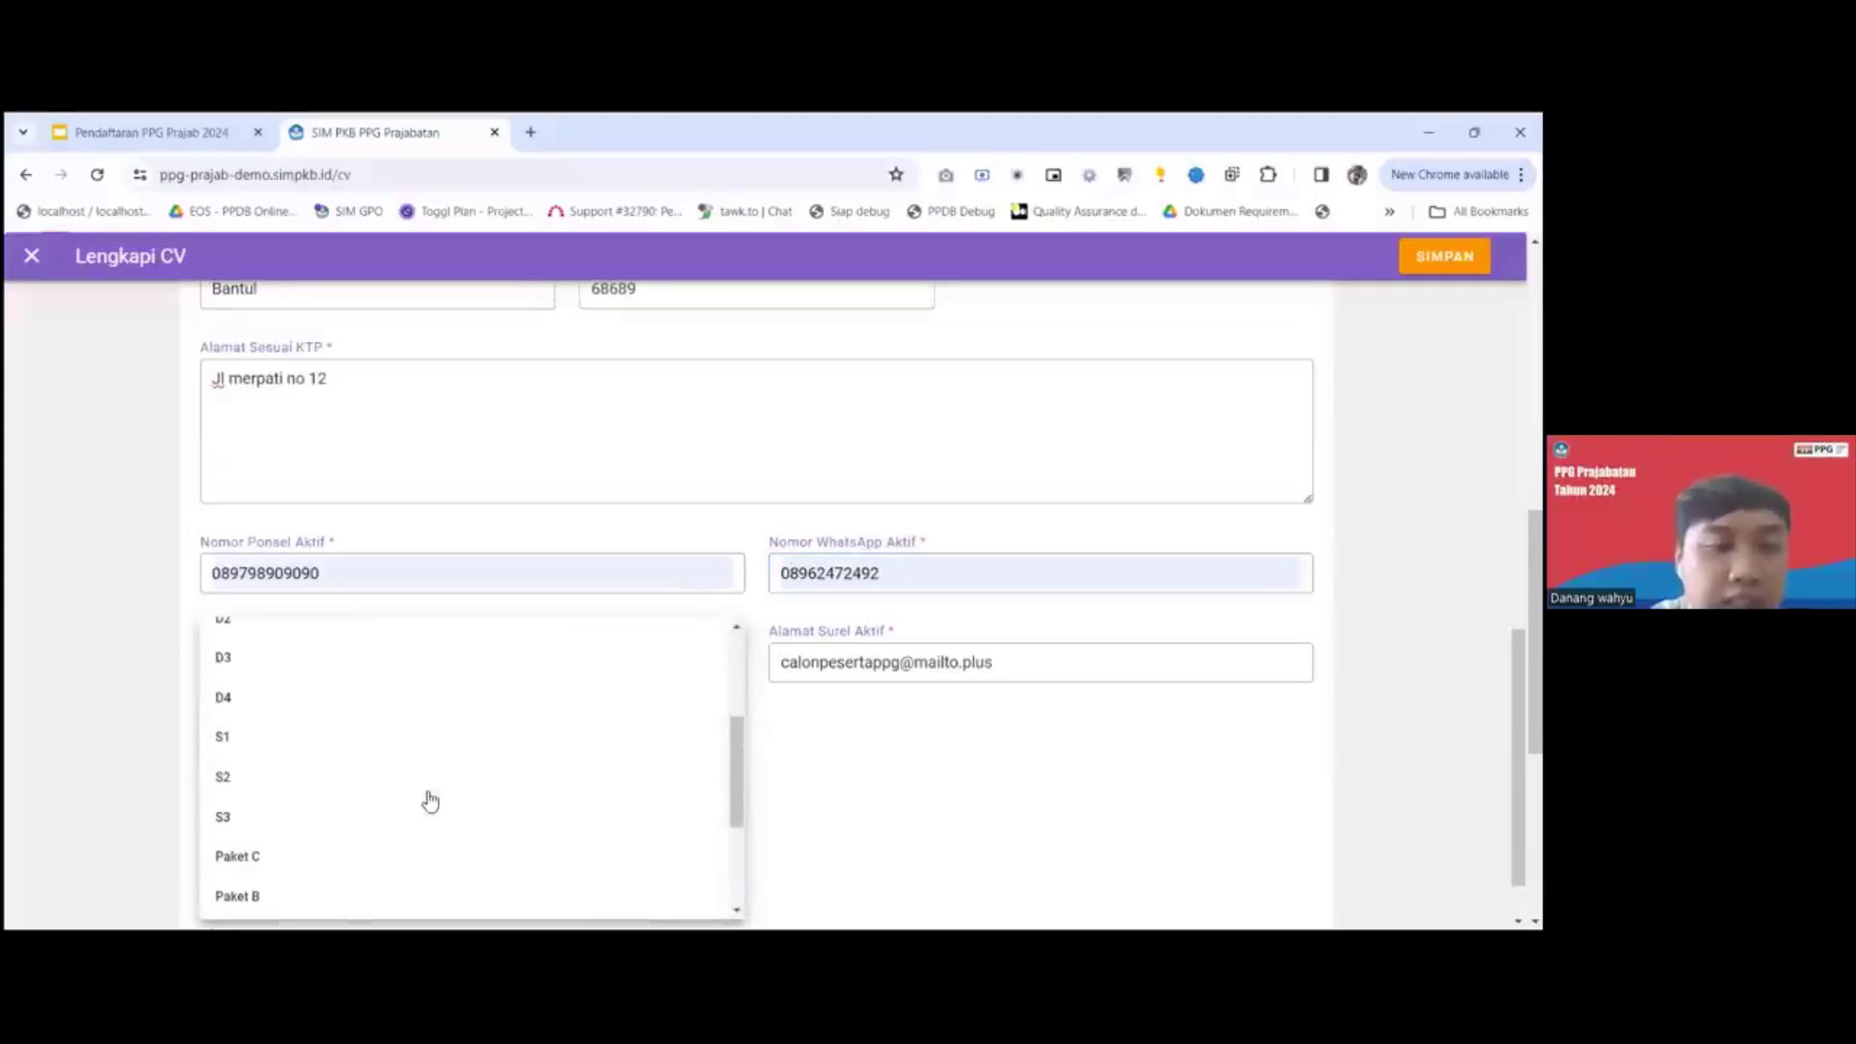
left_click(353, 777)
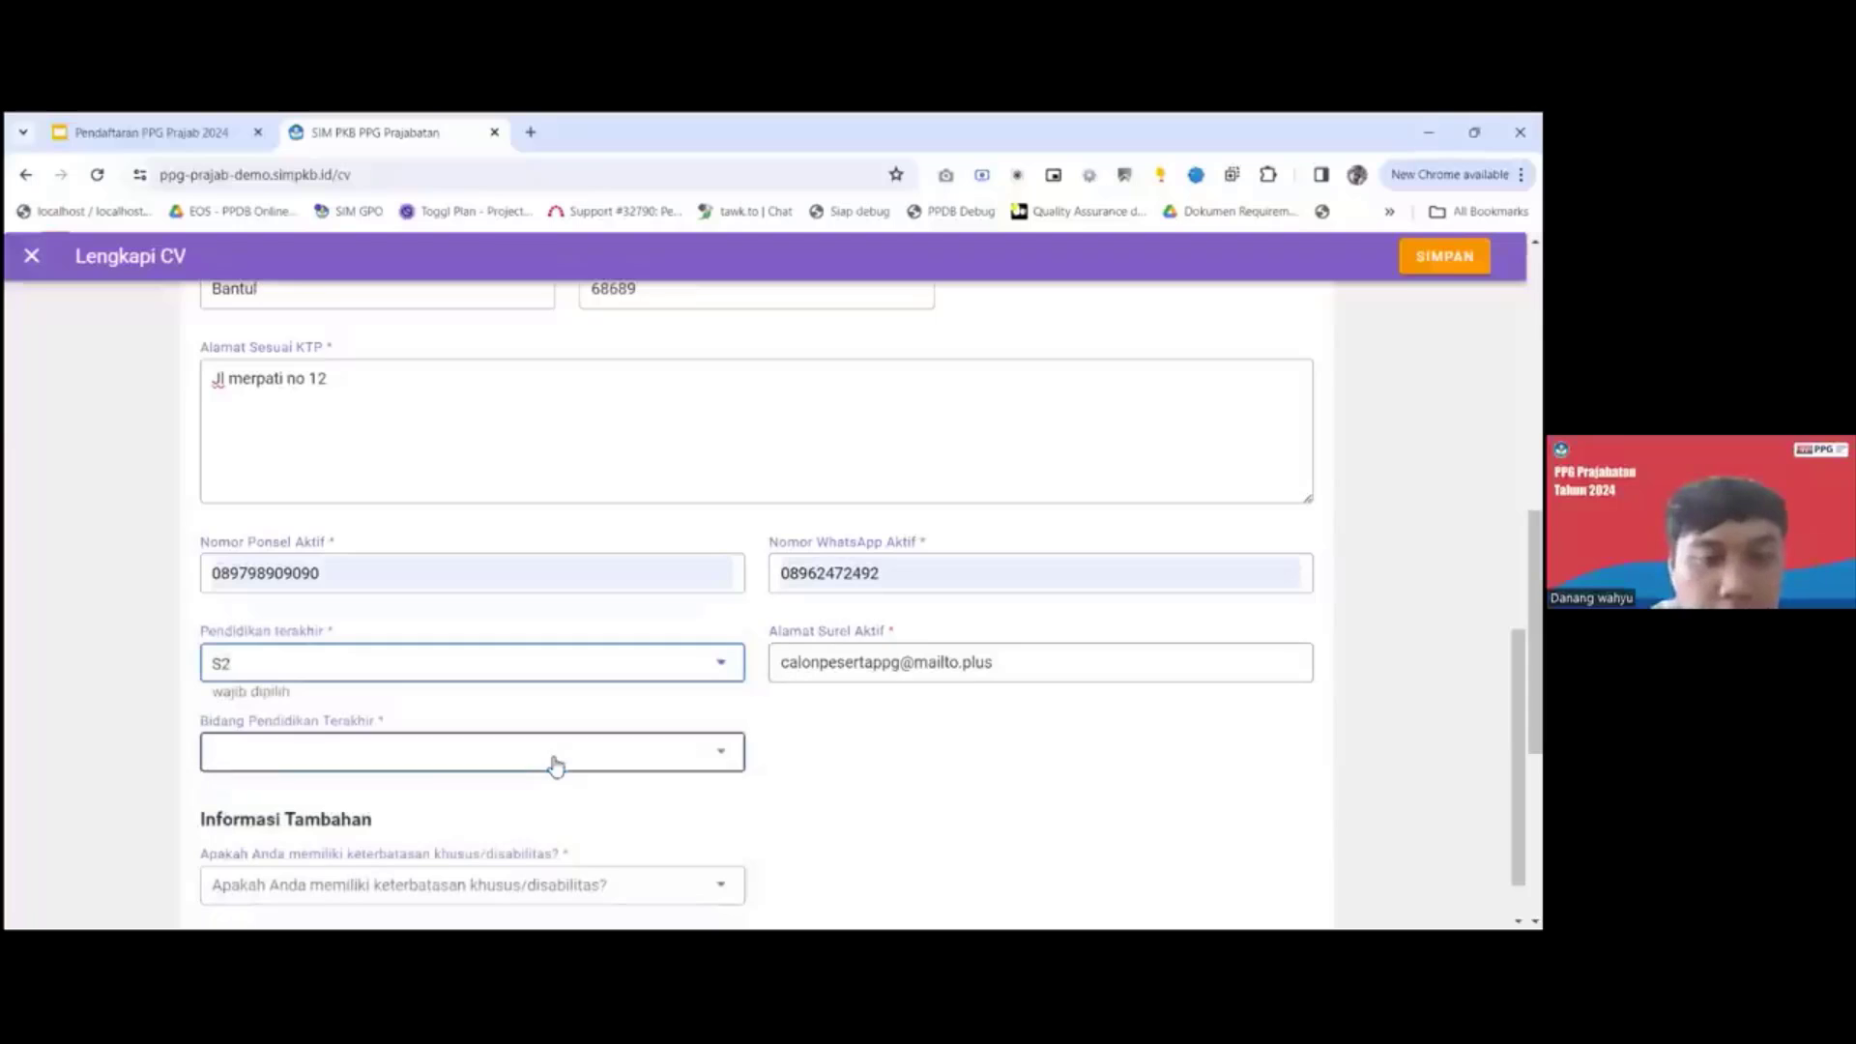
left_click(551, 760)
left_click(354, 761)
Answer the special needs/disability question with Tidak ada and save the Informasi Umum section.
scroll(437, 843, "down", 1)
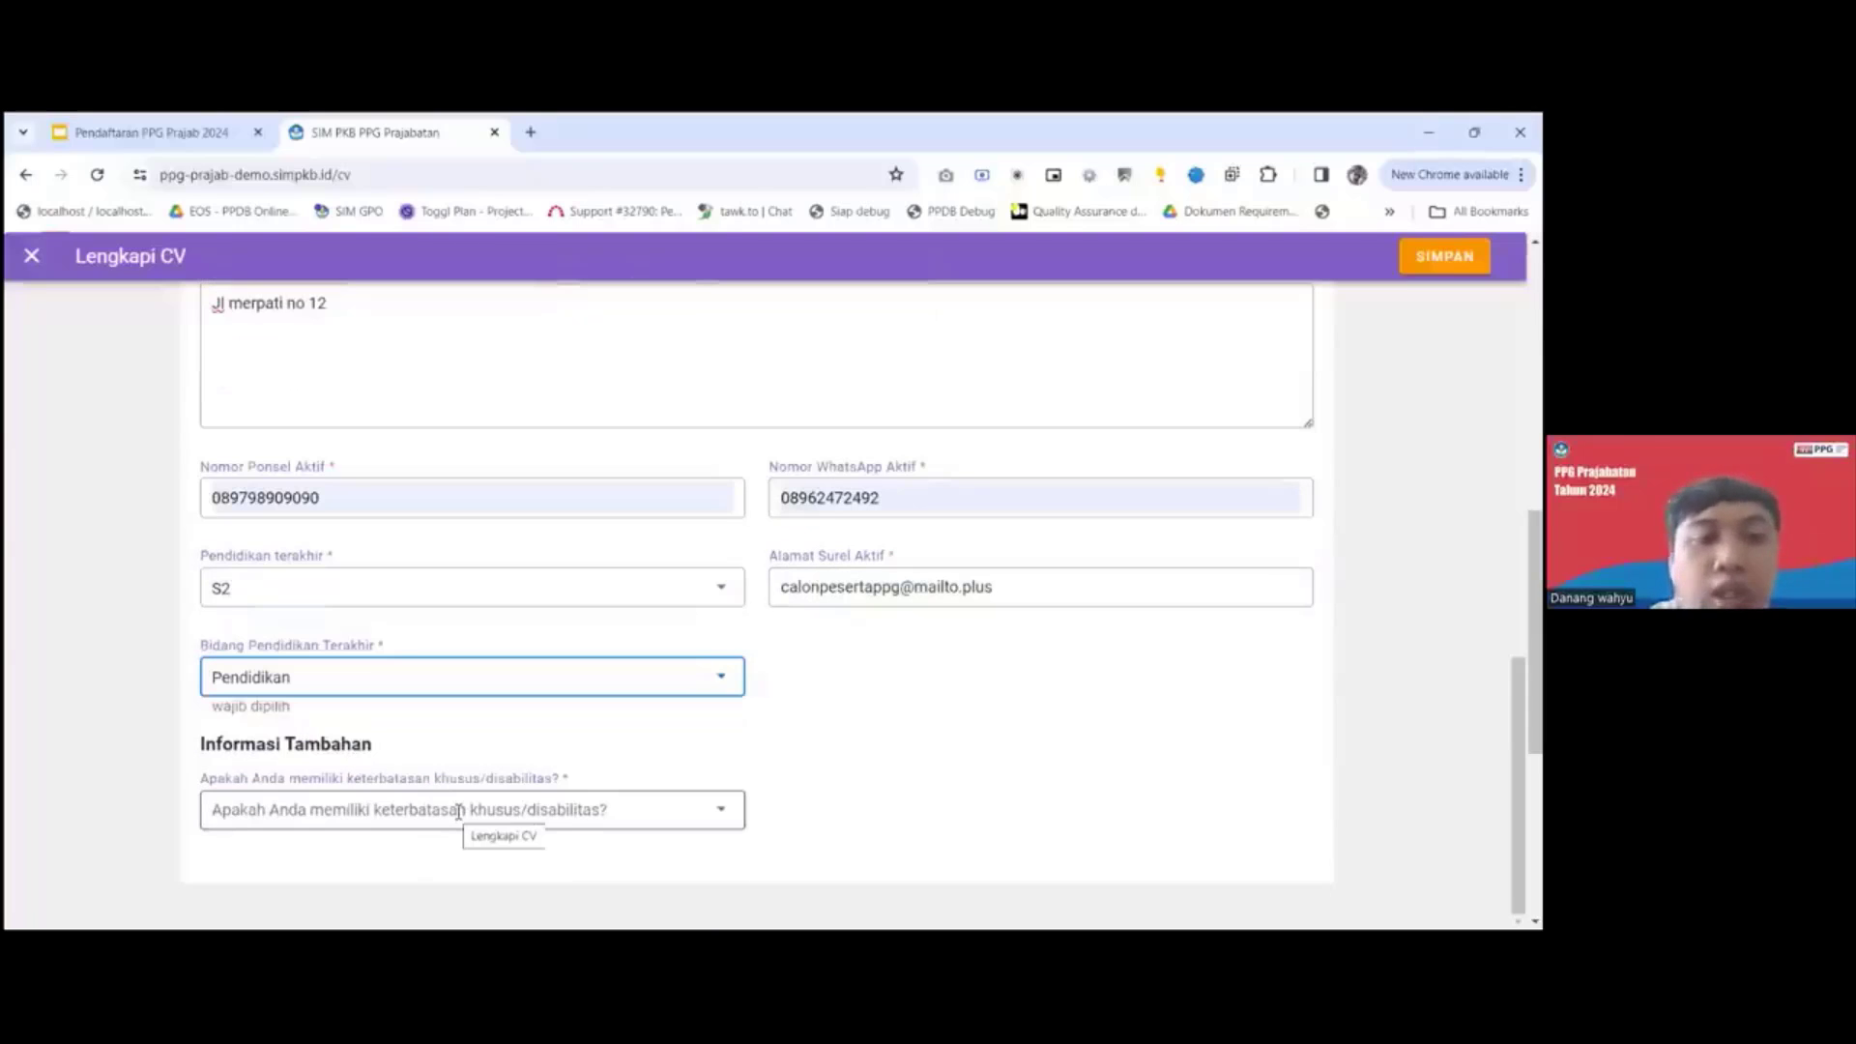
left_click(458, 817)
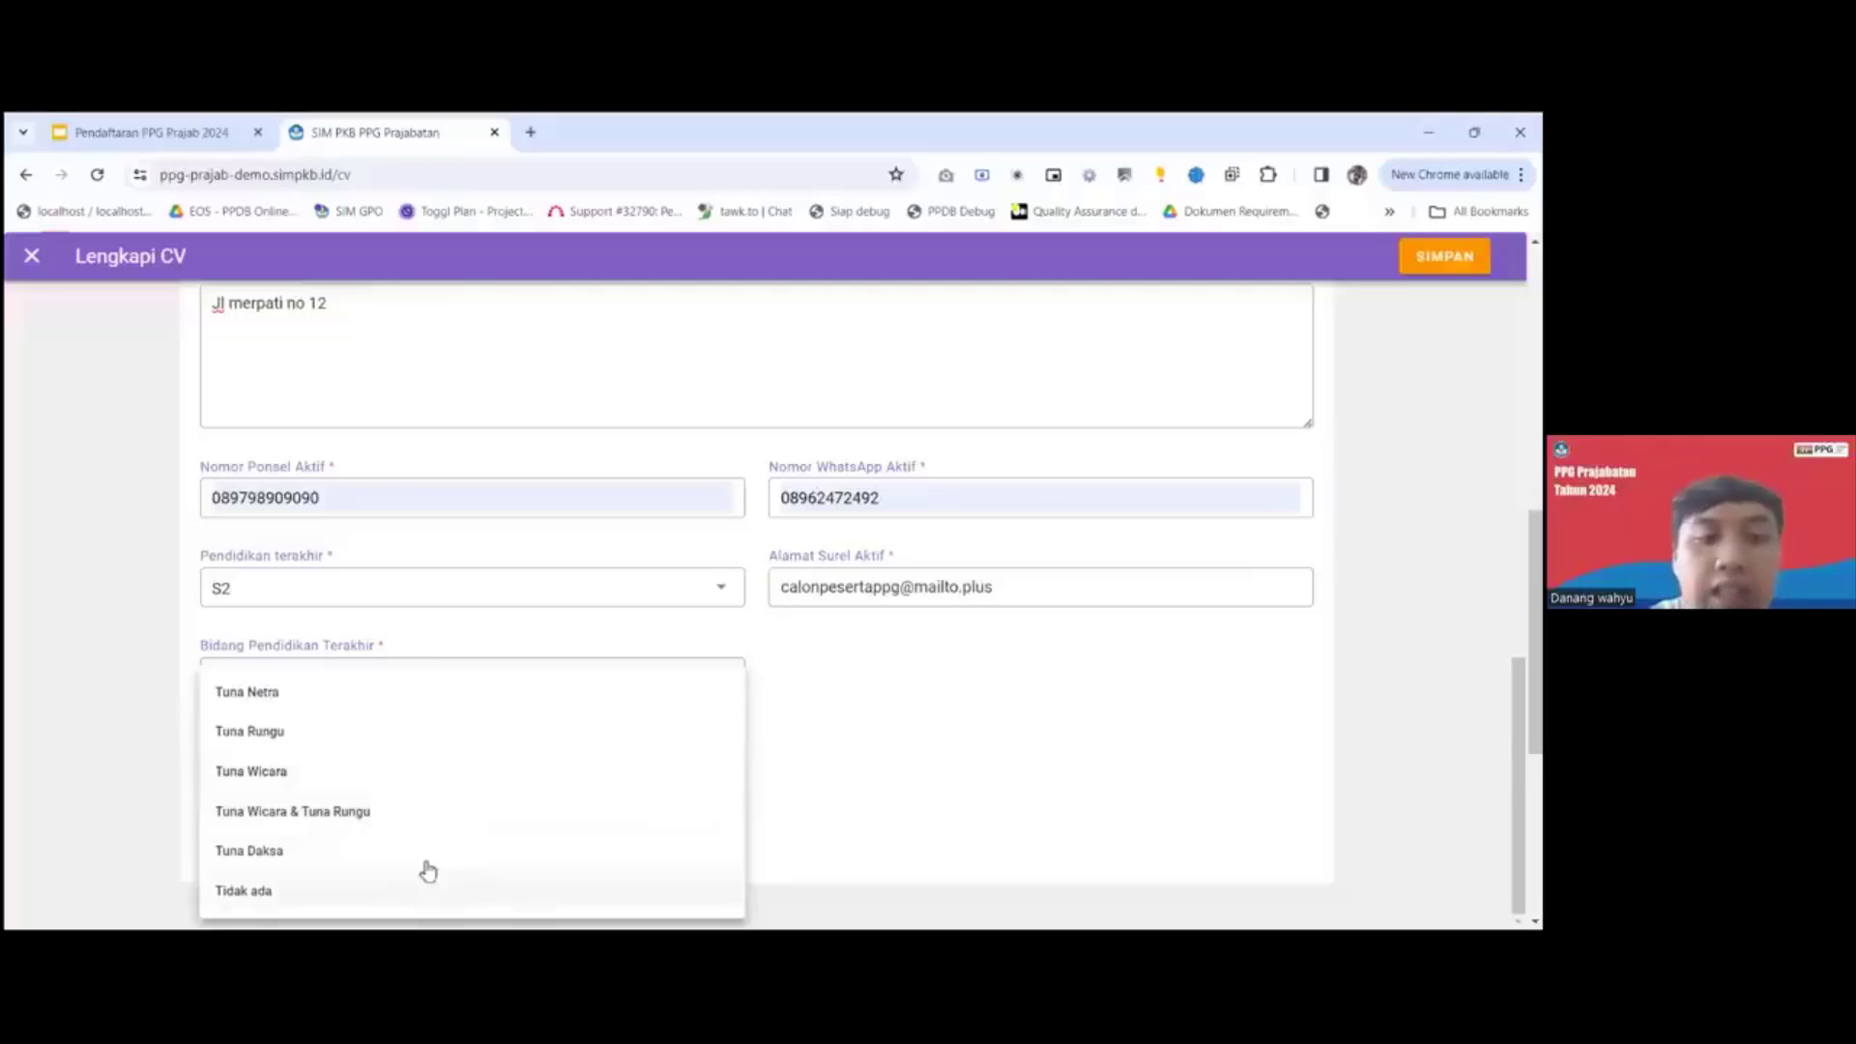
left_click(381, 899)
scroll(1140, 676, "up", 5)
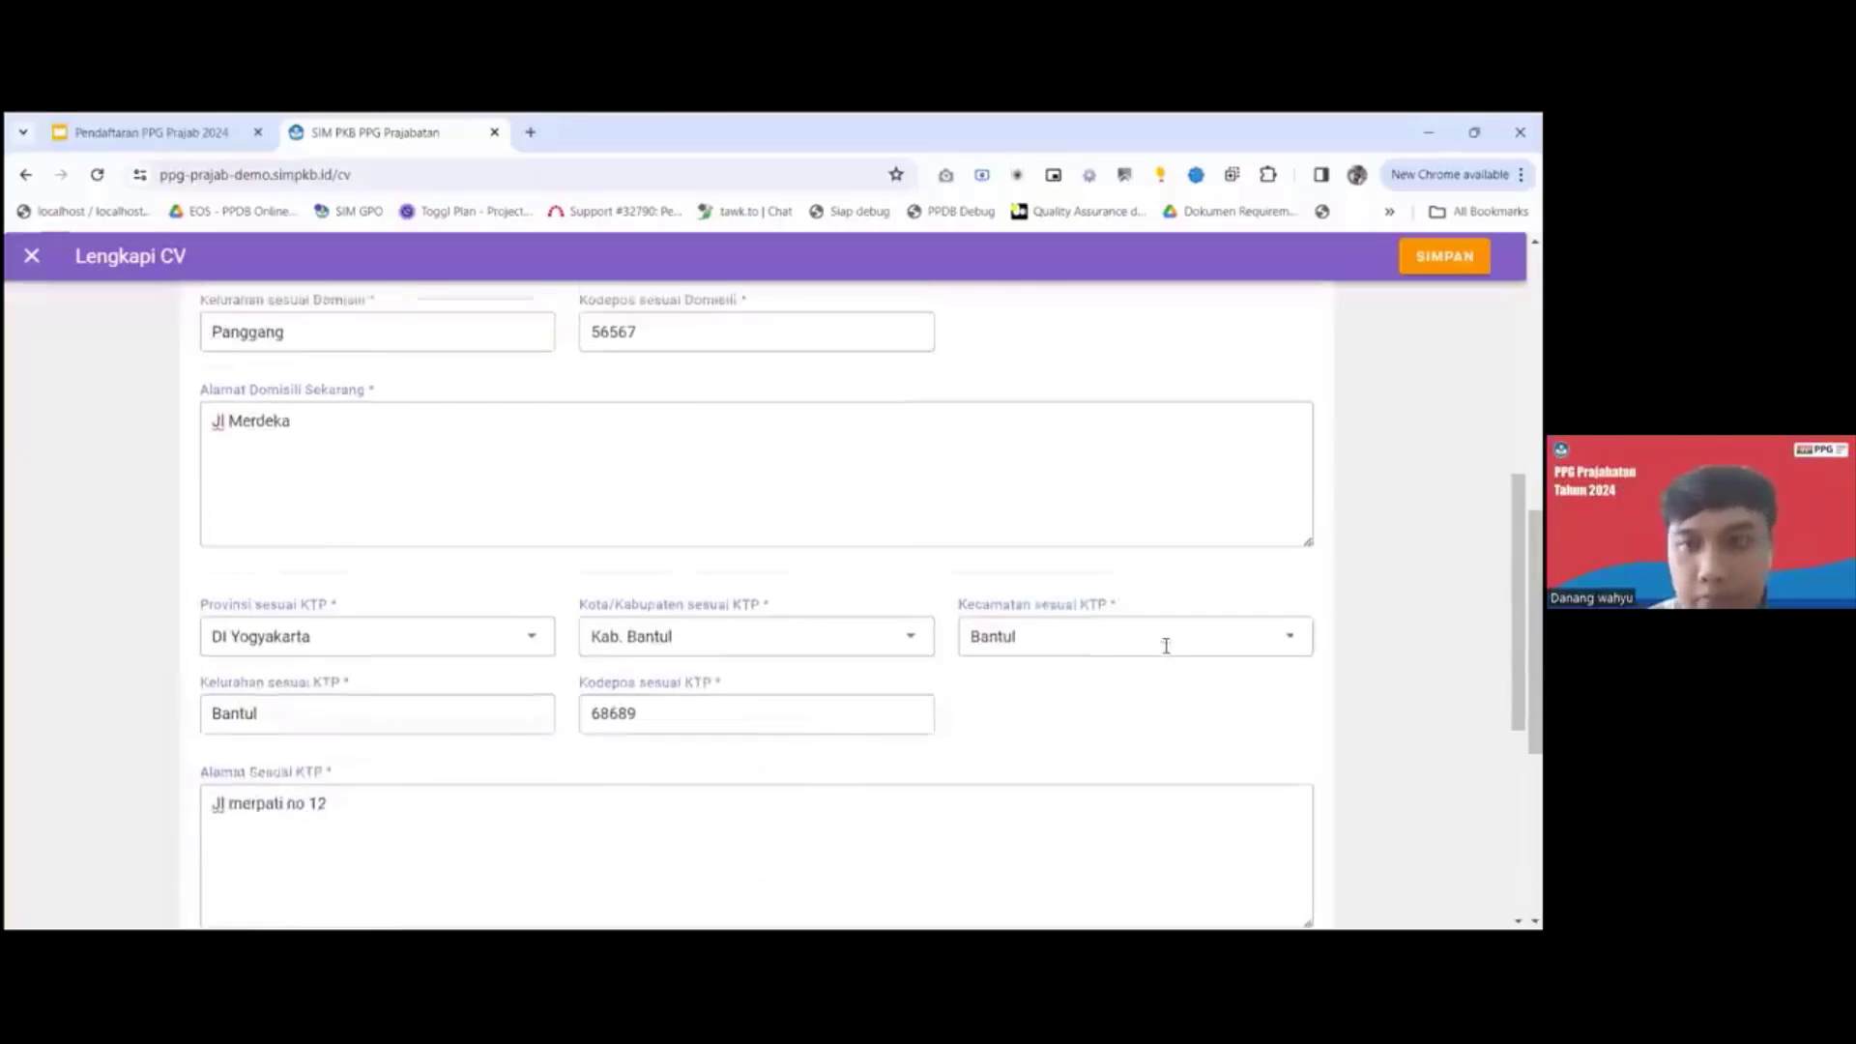
scroll(1165, 646, "up", 1)
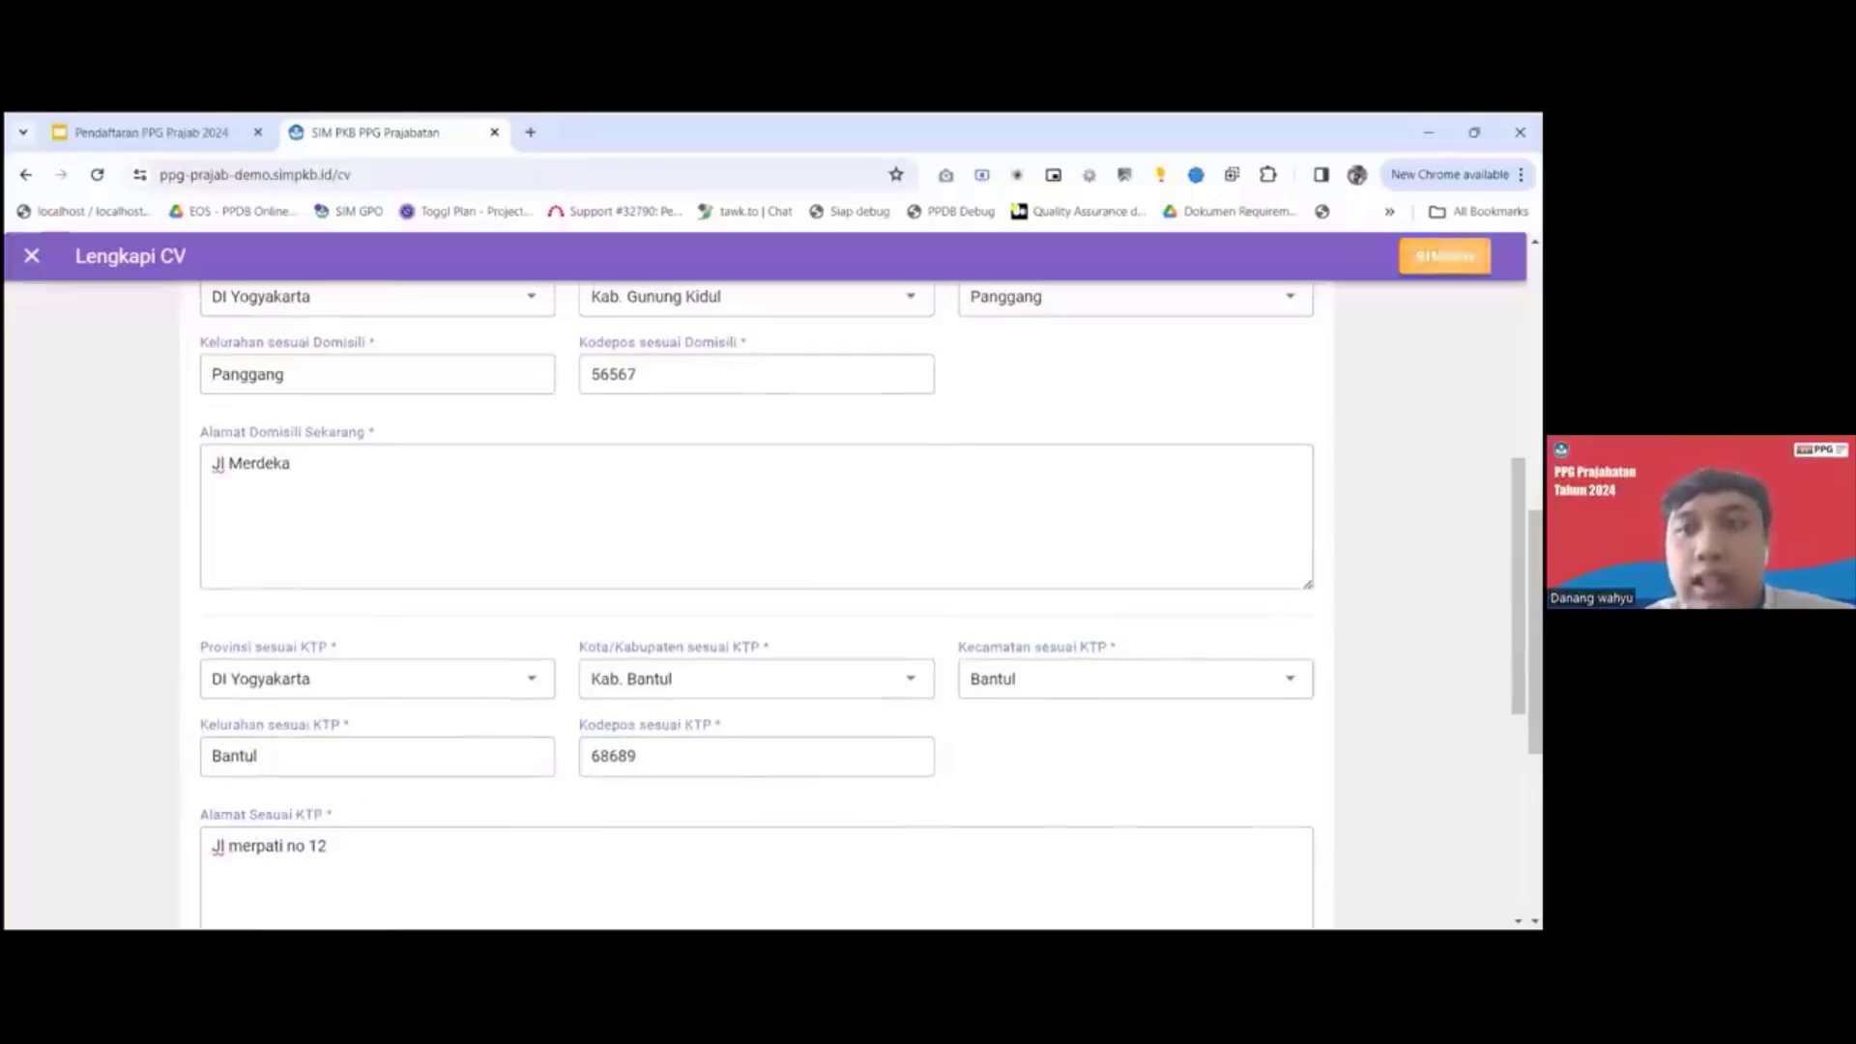
left_click(1444, 256)
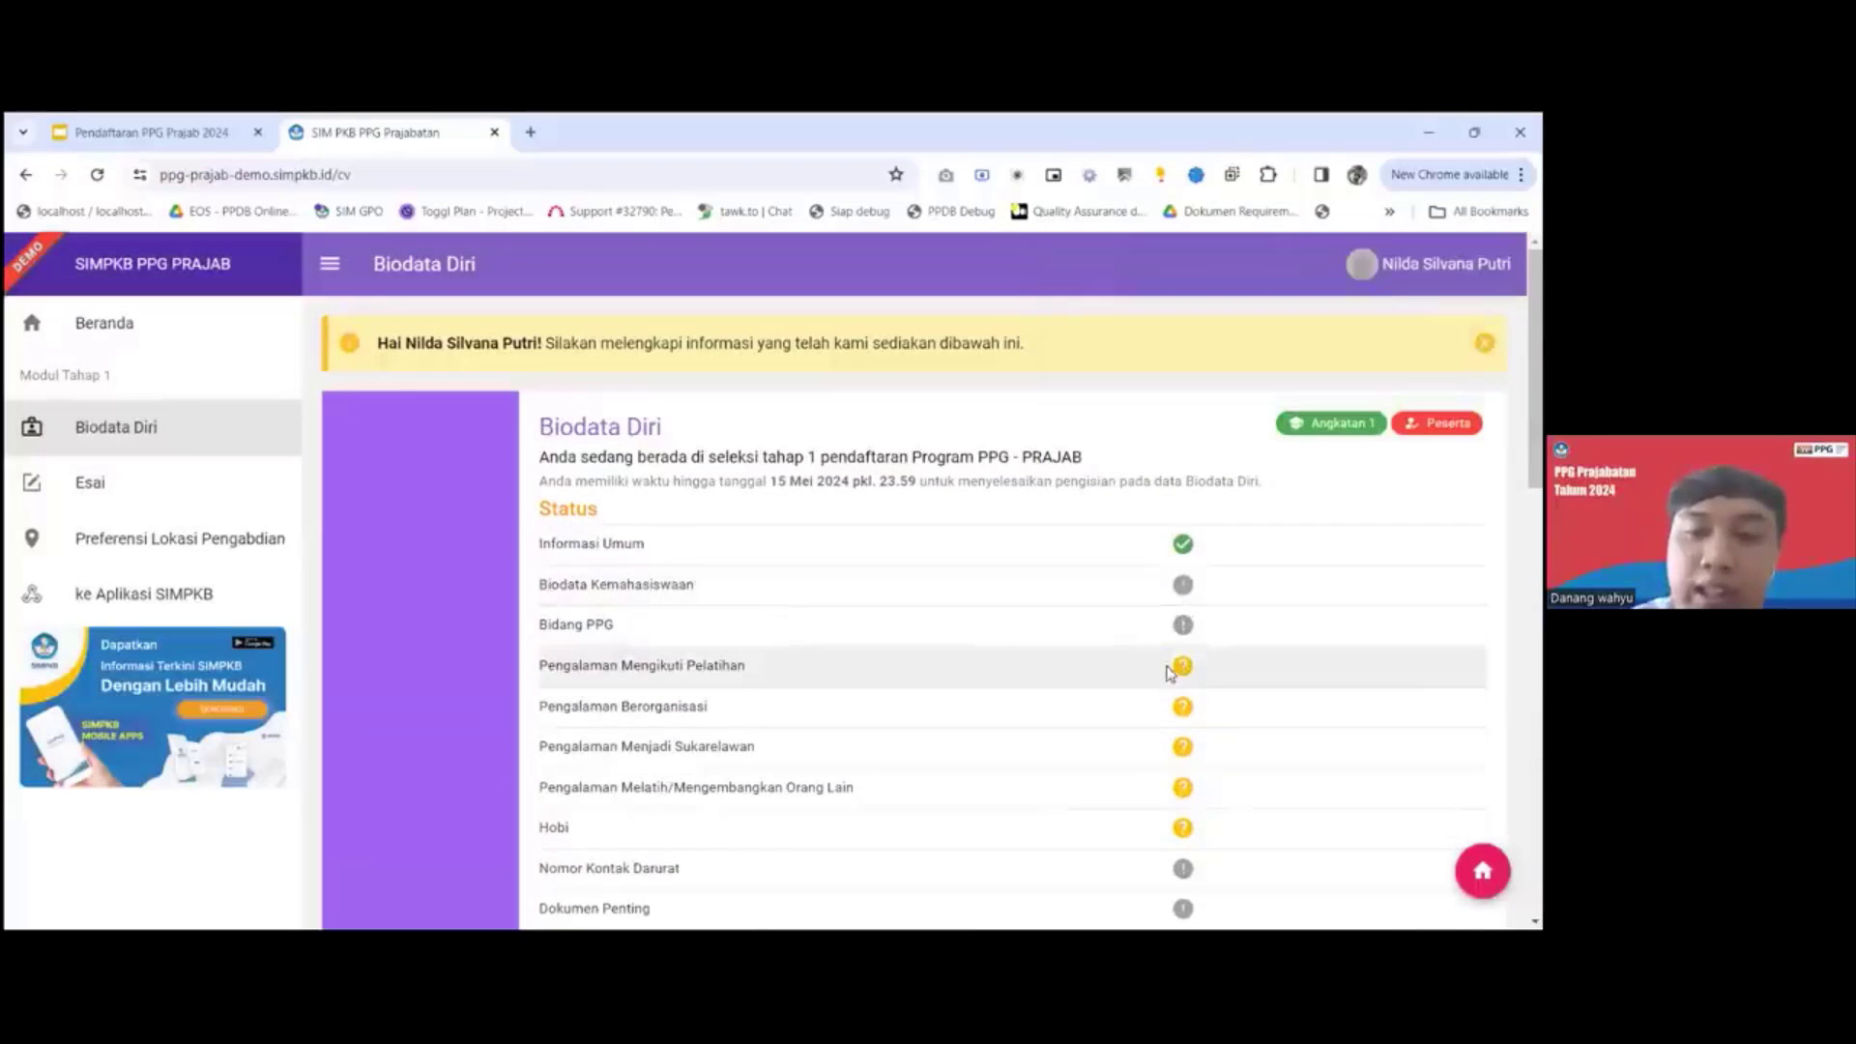
Review the Biodata Diri status list and open the Biodata Kemahasiswaan section for editing.
scroll(1037, 727, "down", 2)
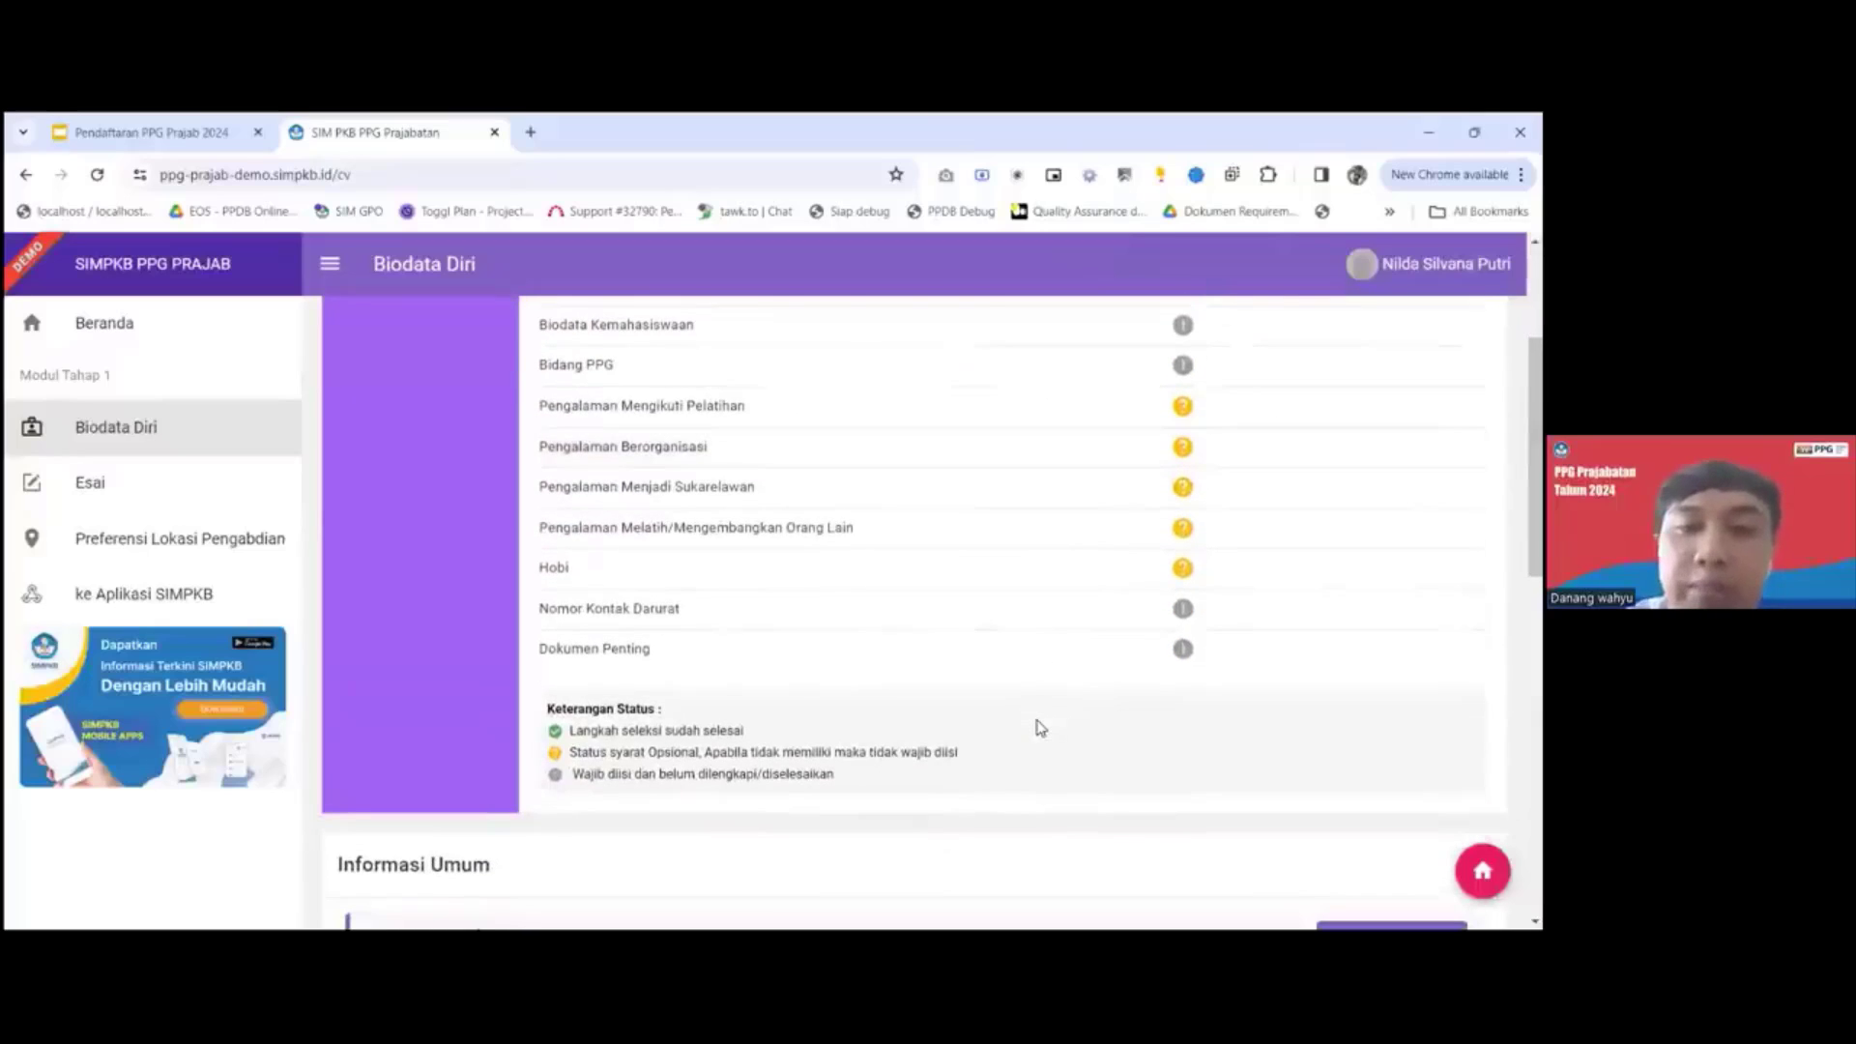
scroll(1039, 726, "up", 1)
scroll(1037, 727, "down", 6)
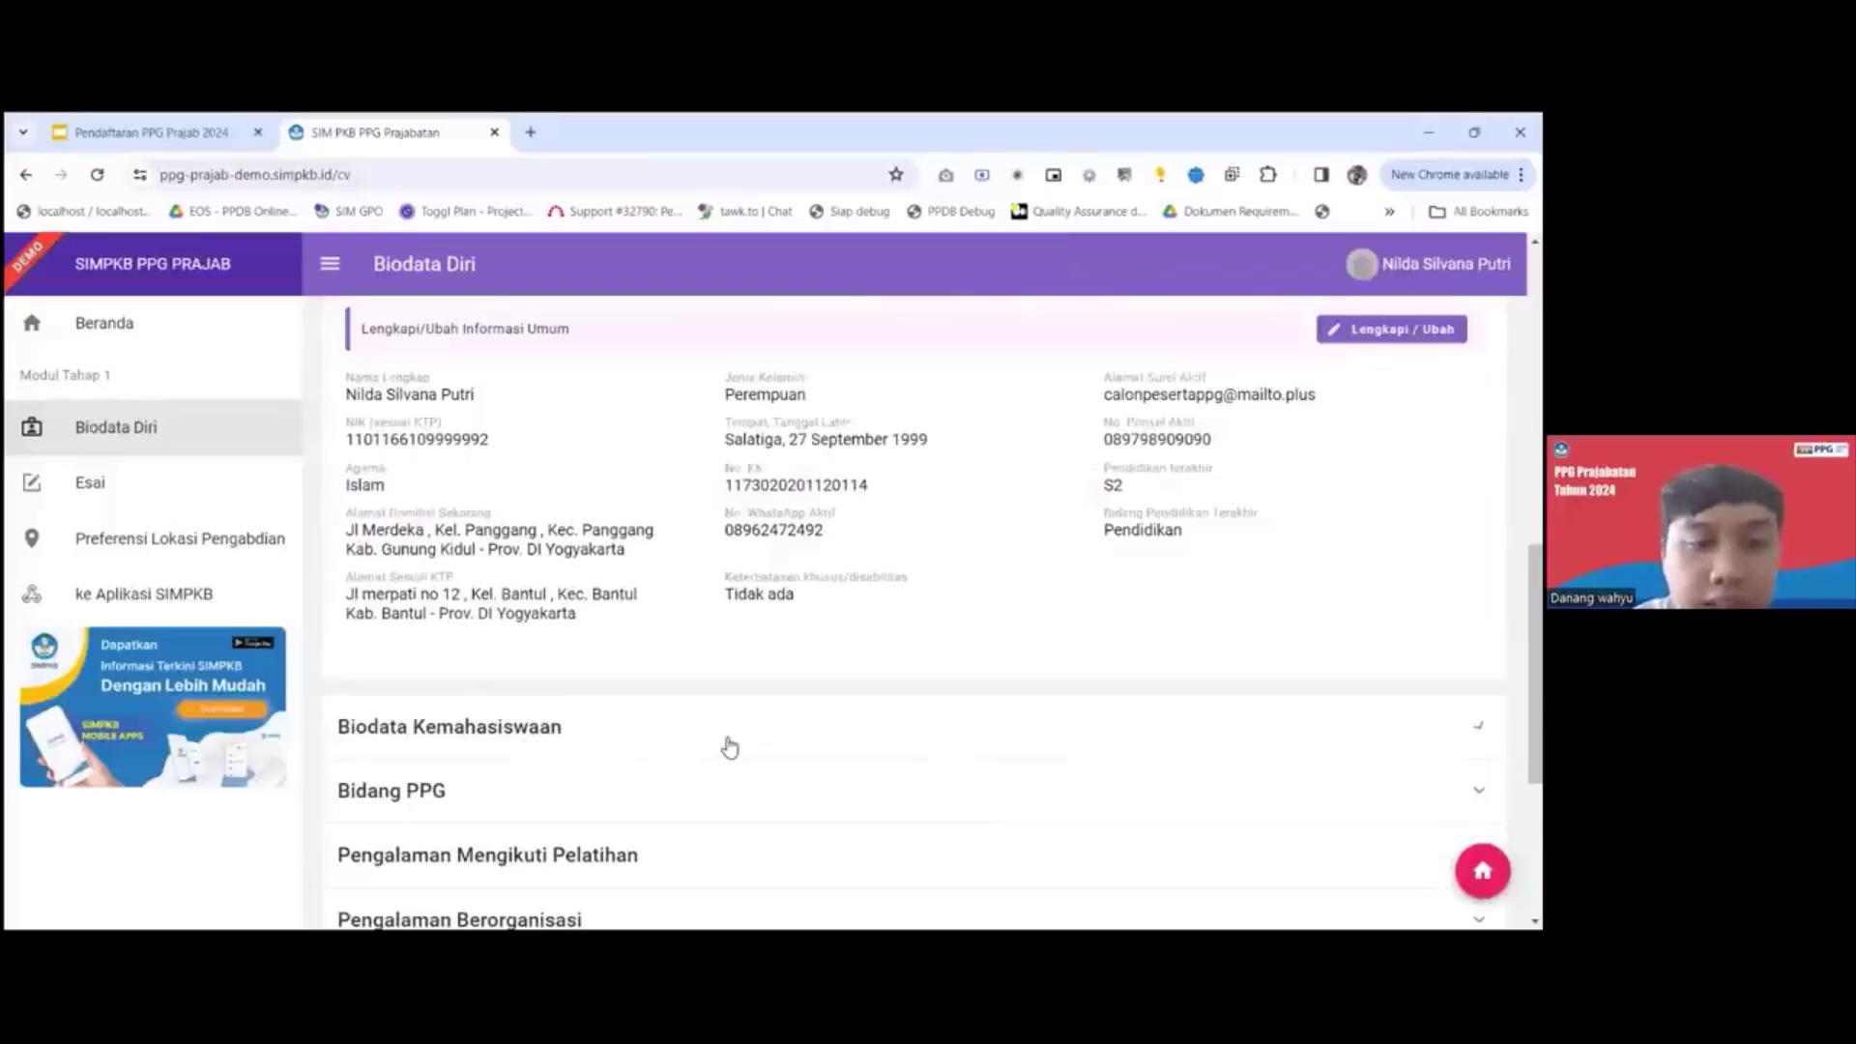
left_click(727, 749)
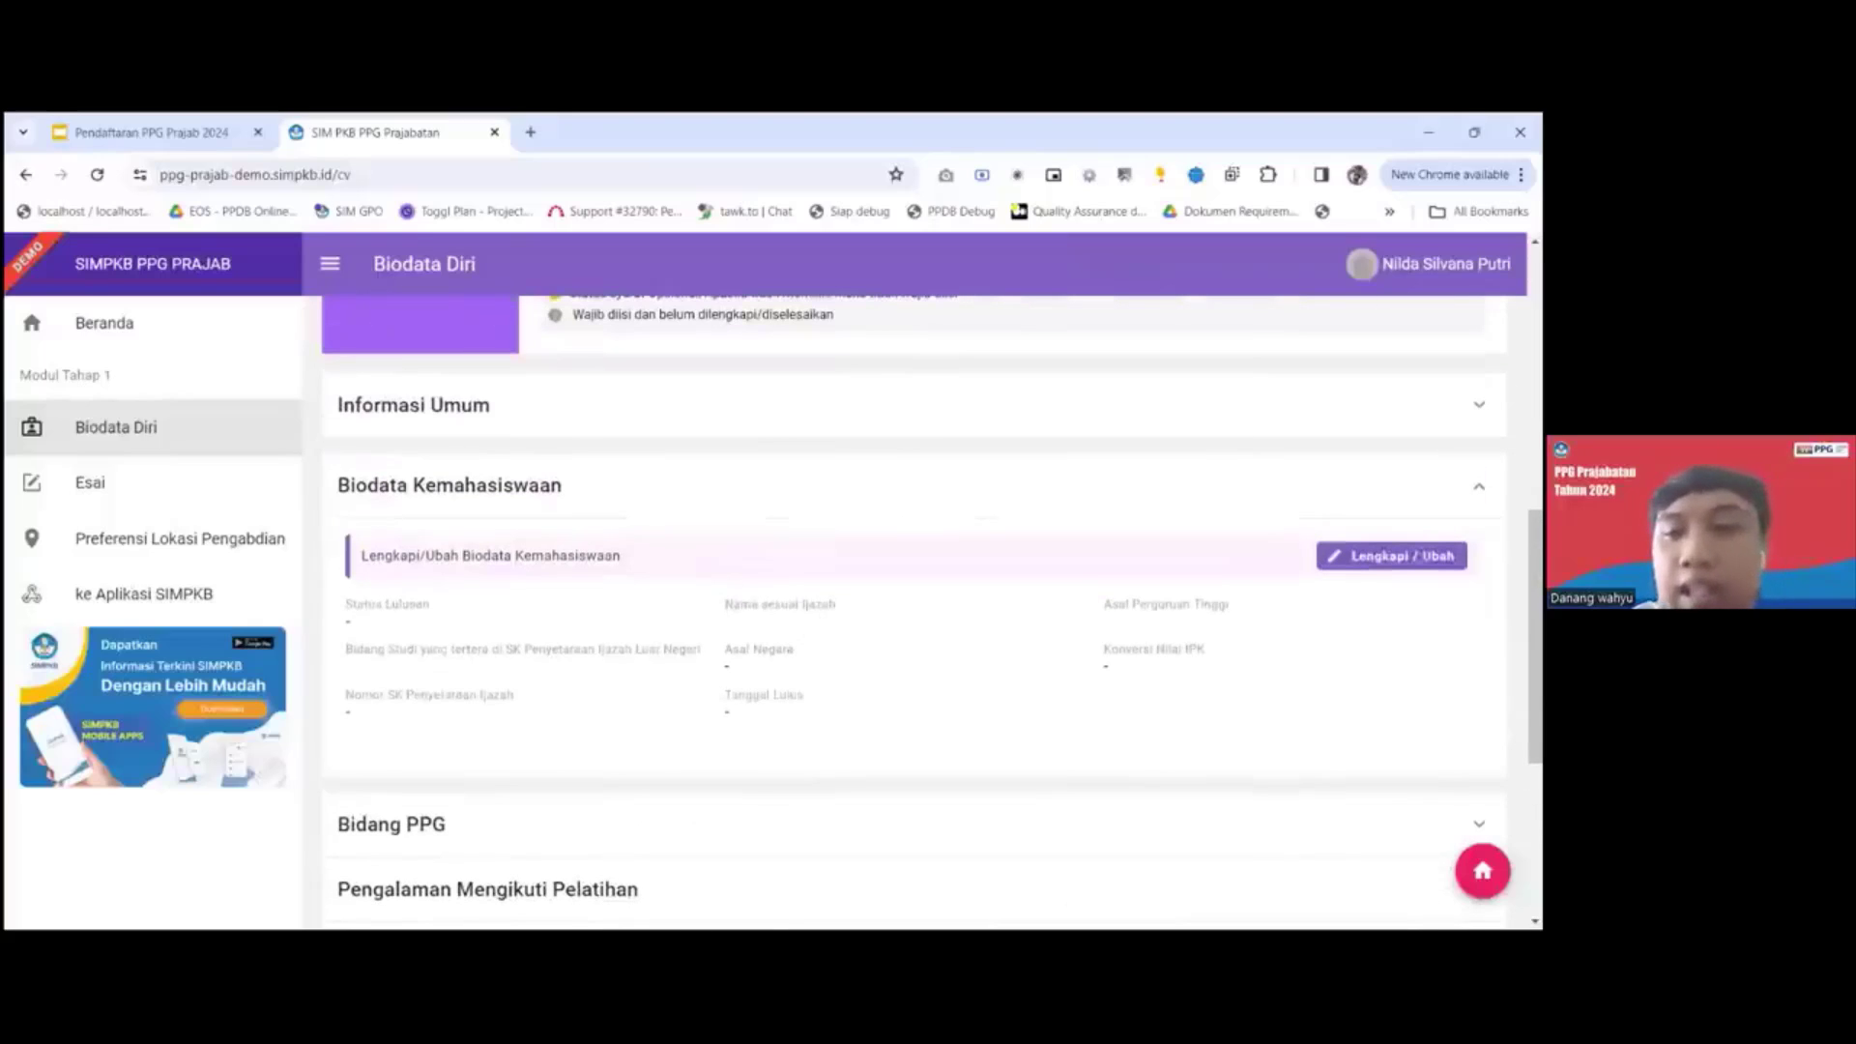
left_click(1392, 556)
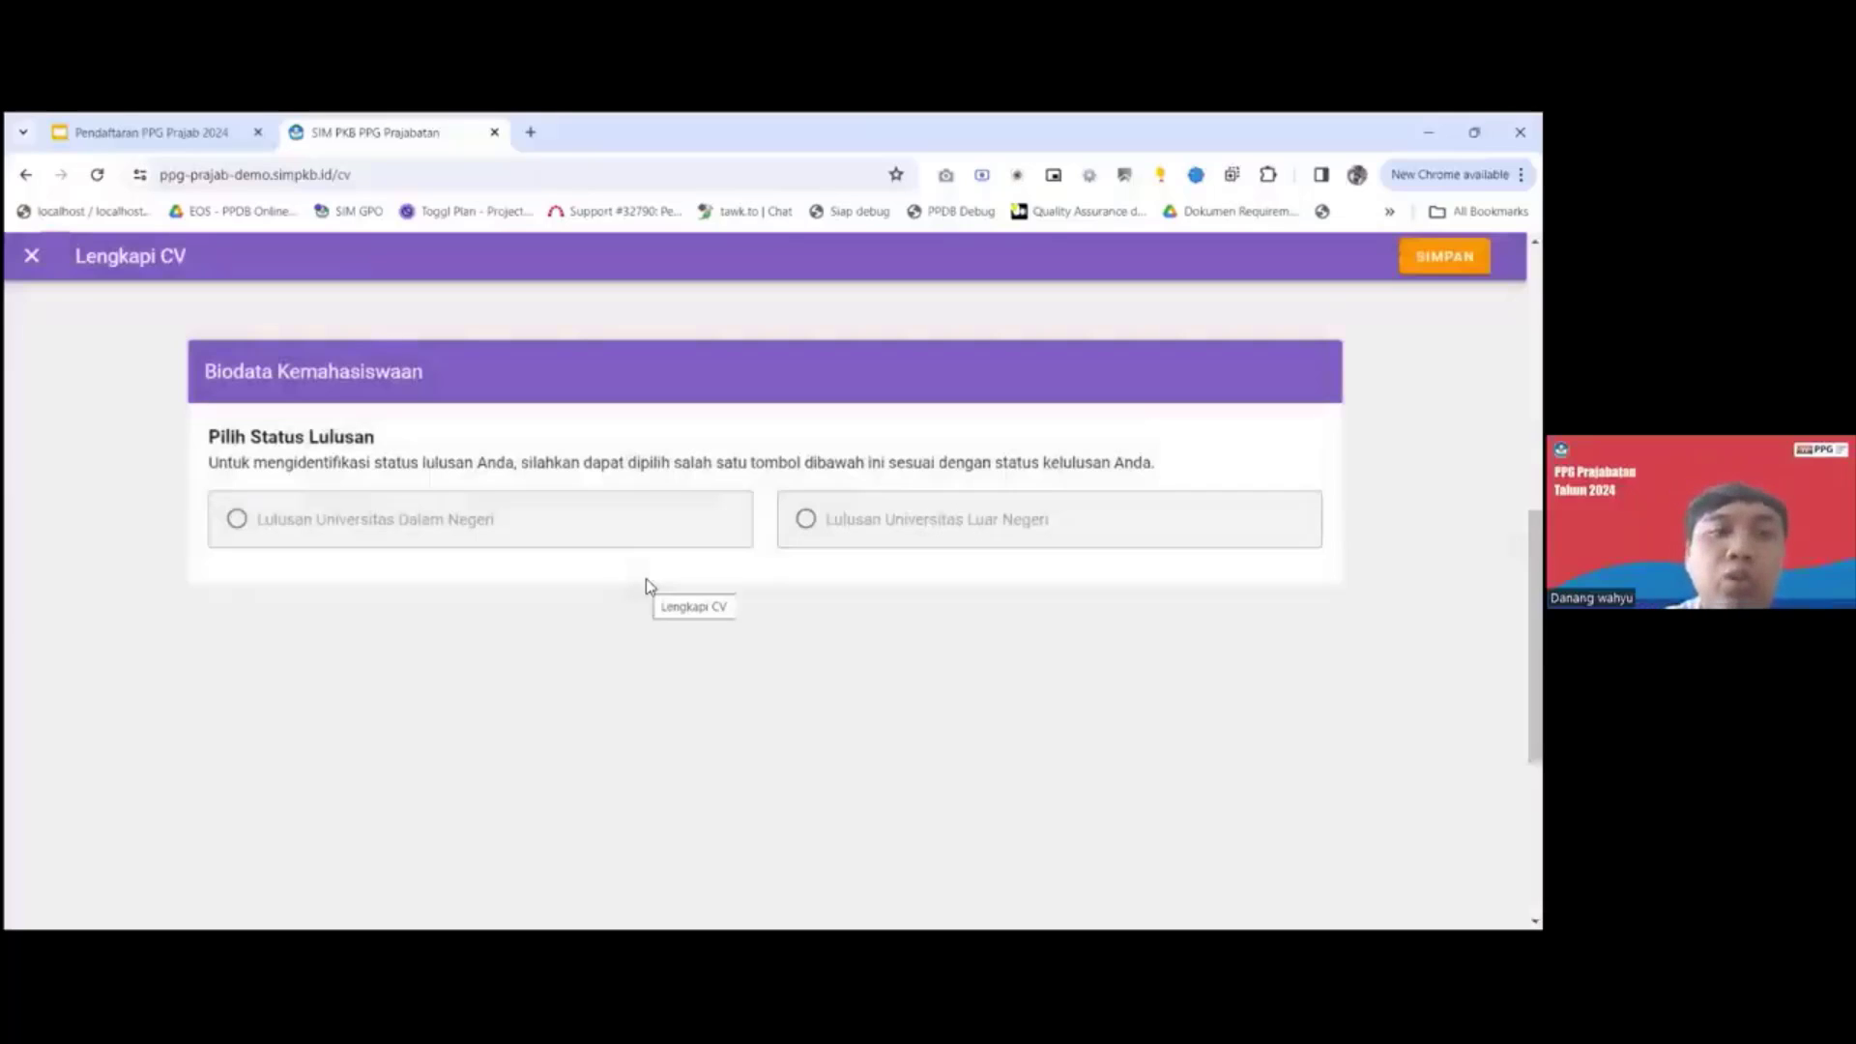
Choose Lulusan Universitas Dalam Negeri as the graduate status and search for "uni" as the Asal PT S1/D4.
left_click(236, 522)
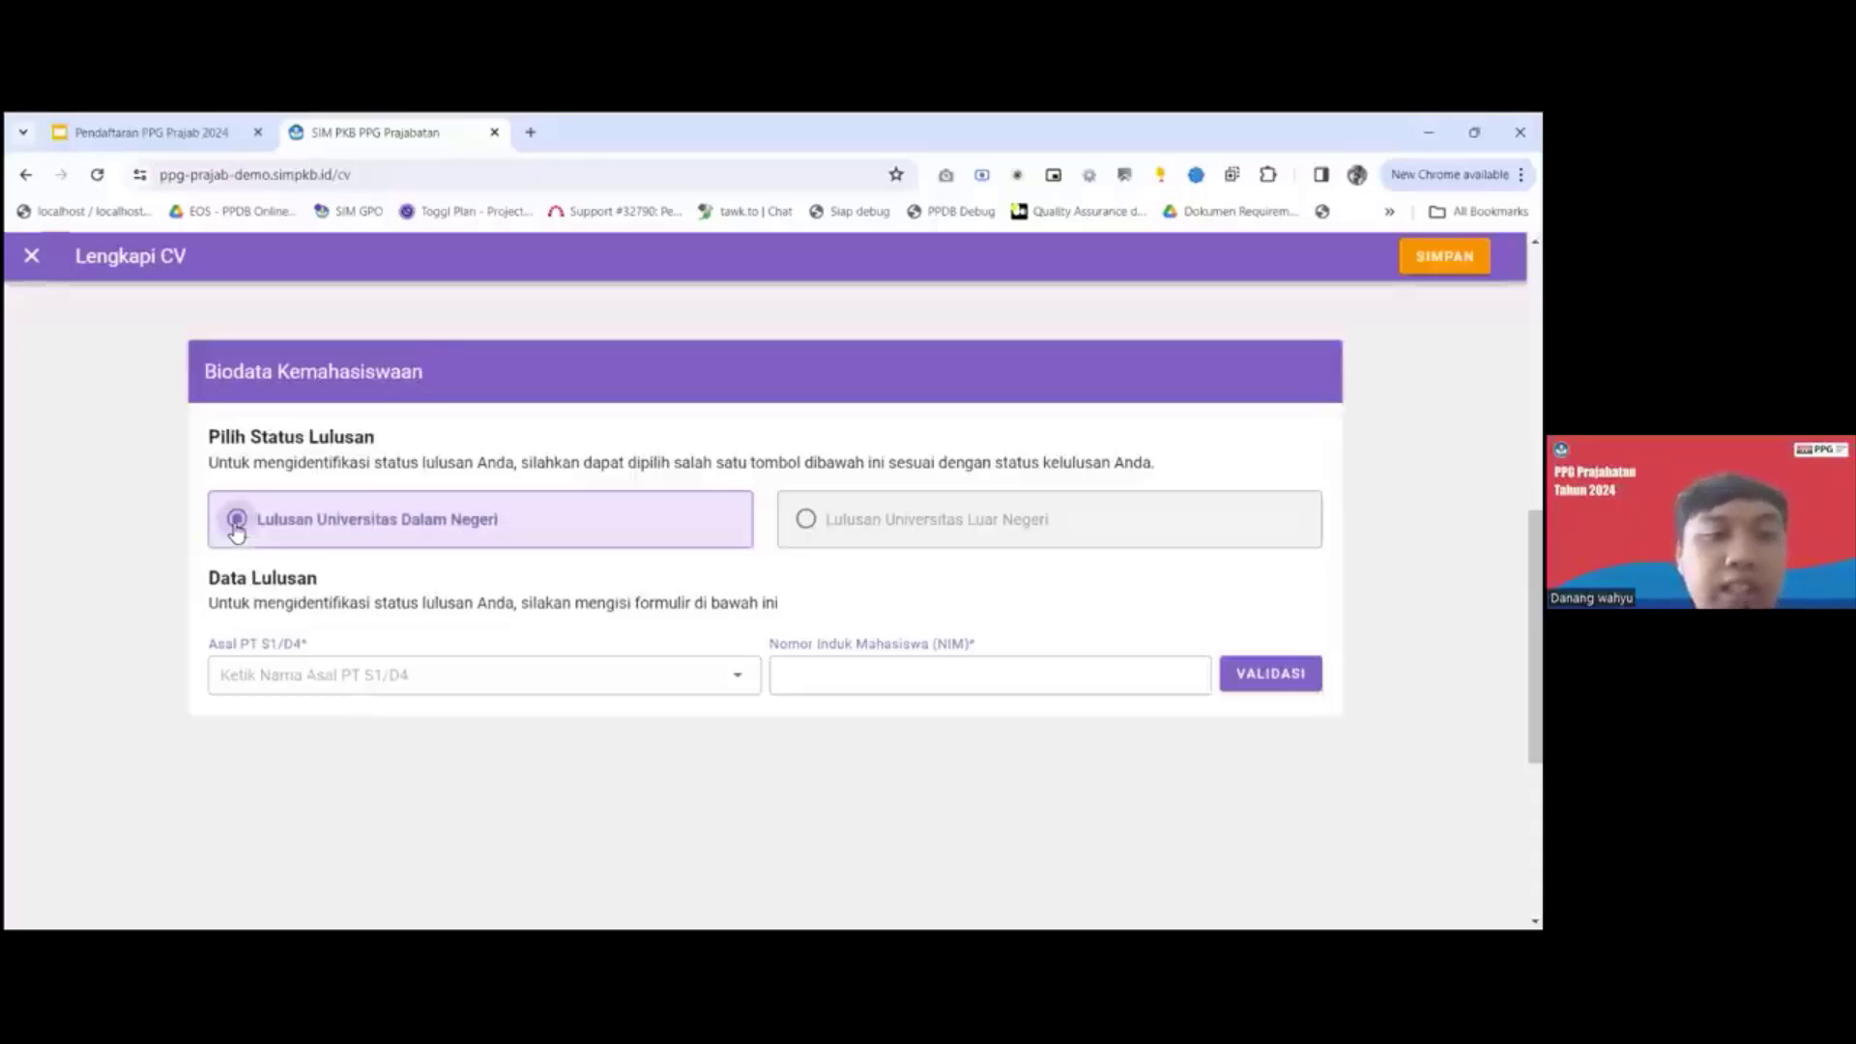
left_click(308, 670)
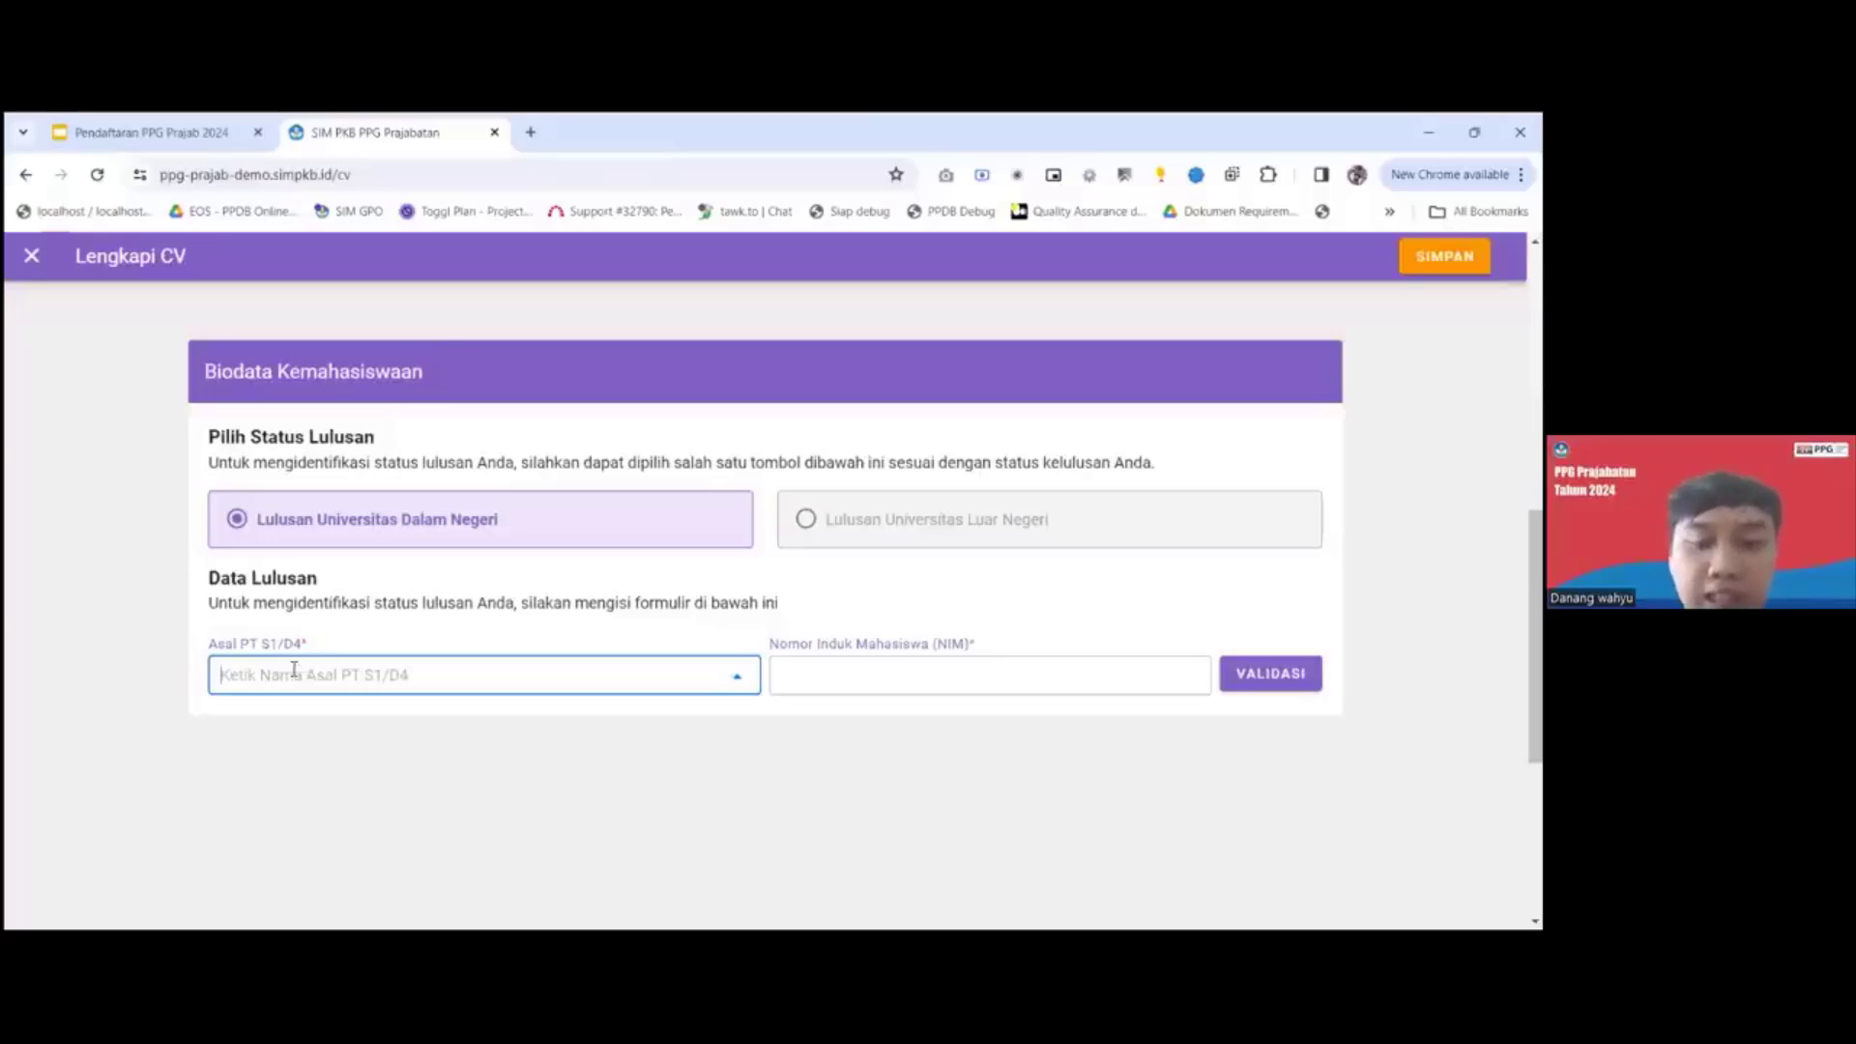
type("uni")
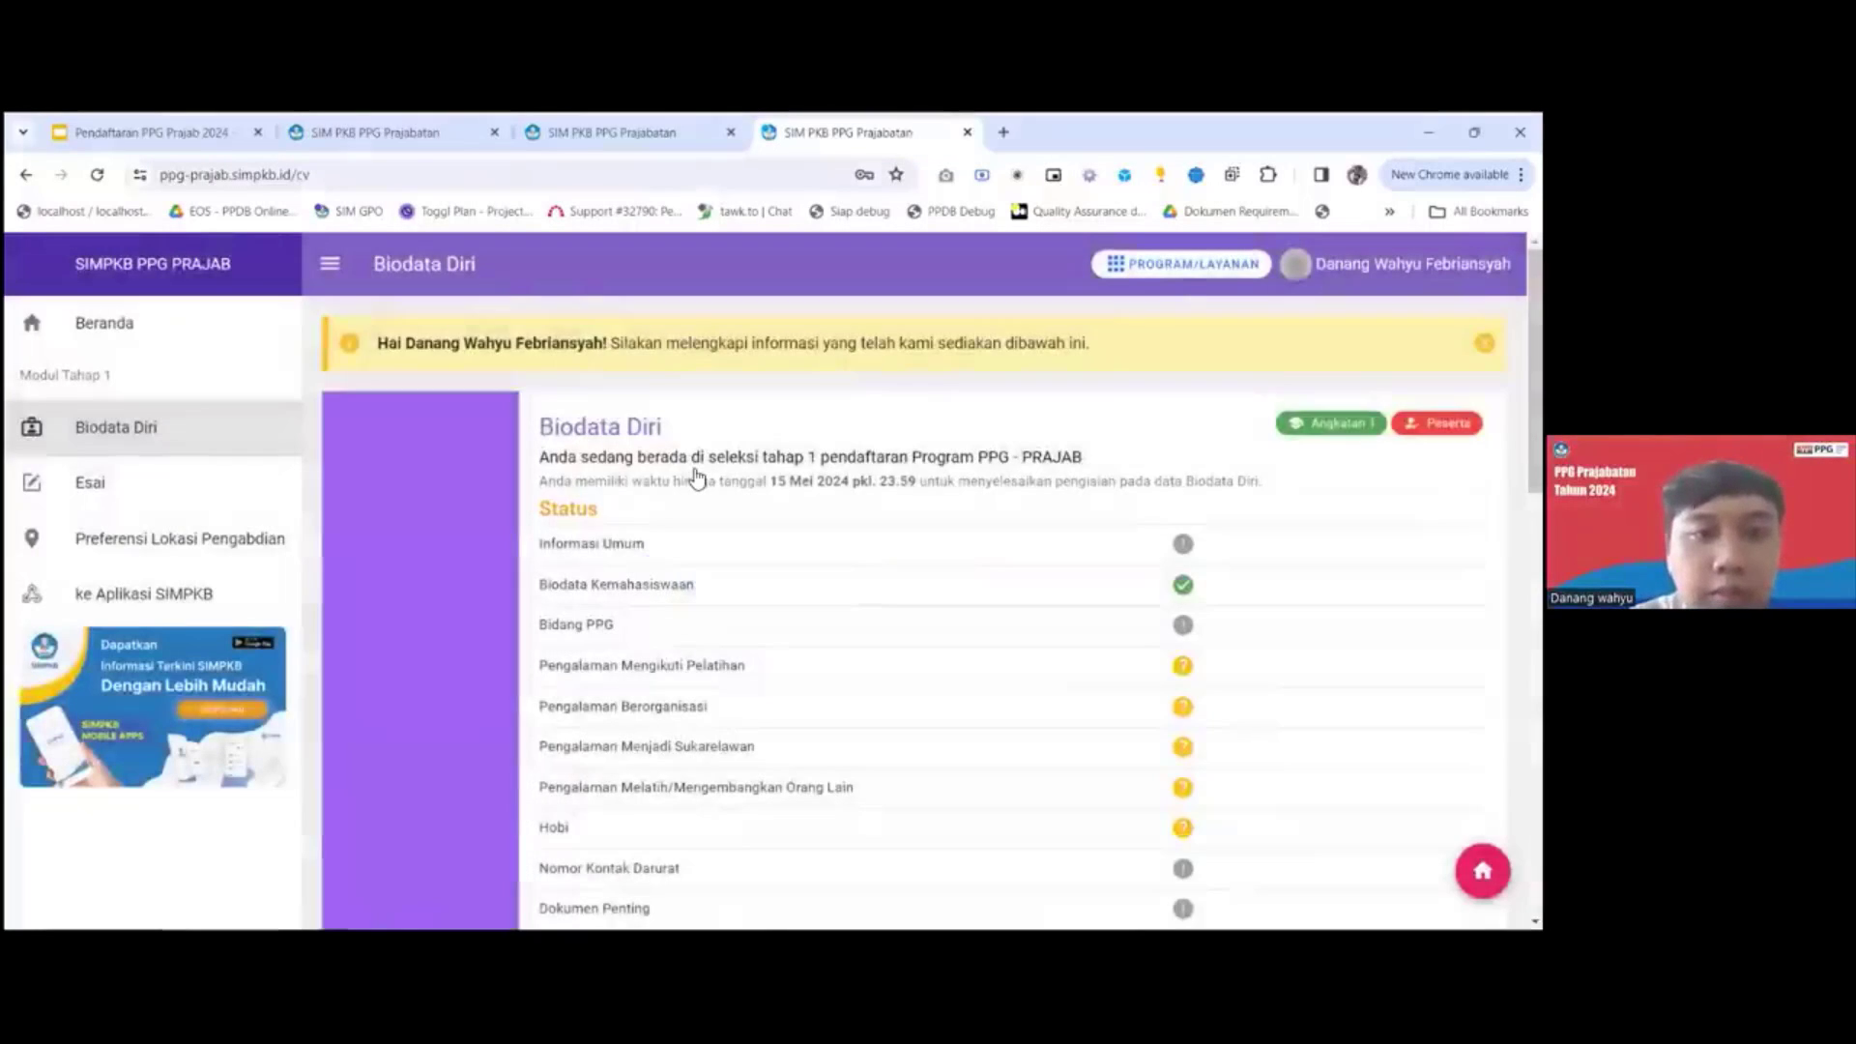
In the other participant account's Biodata Diri on ppg-prajab.simpkb.id, open the Biodata Kemahasiswaan section for editing.
scroll(578, 380, "down", 5)
left_click(578, 379)
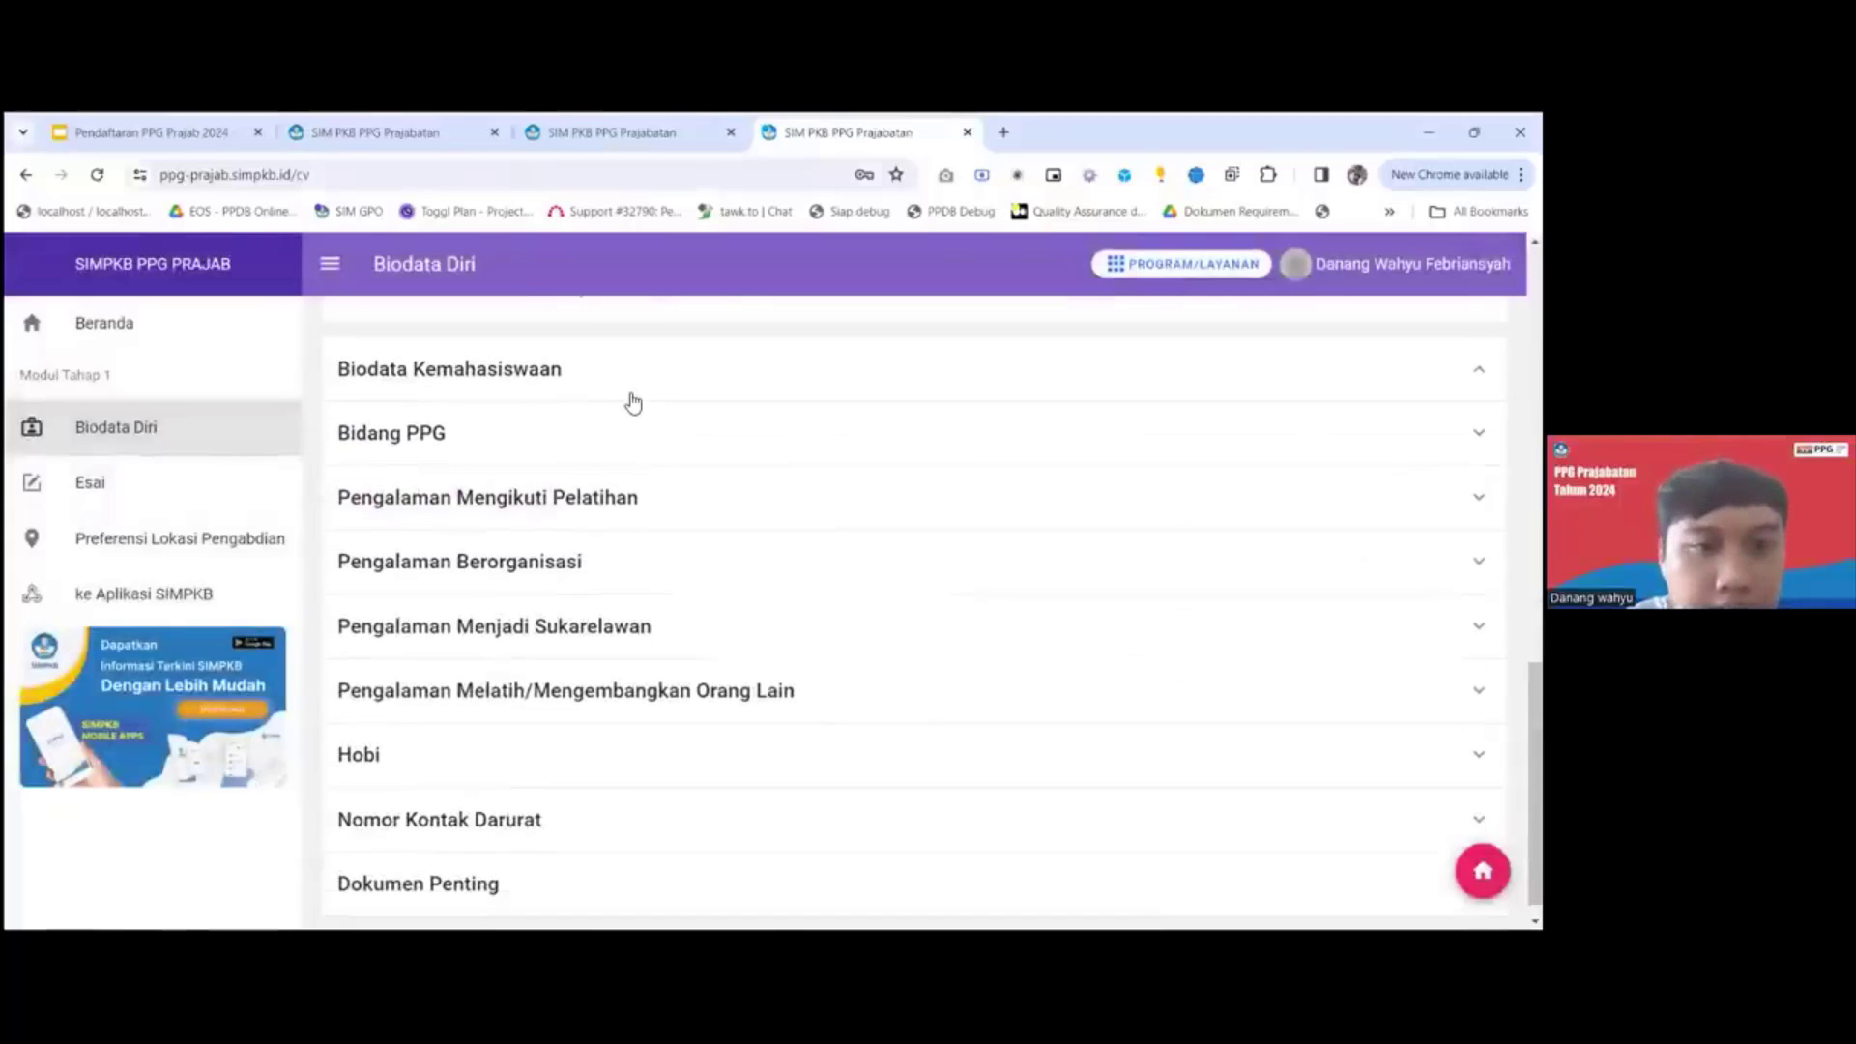
left_click(633, 404)
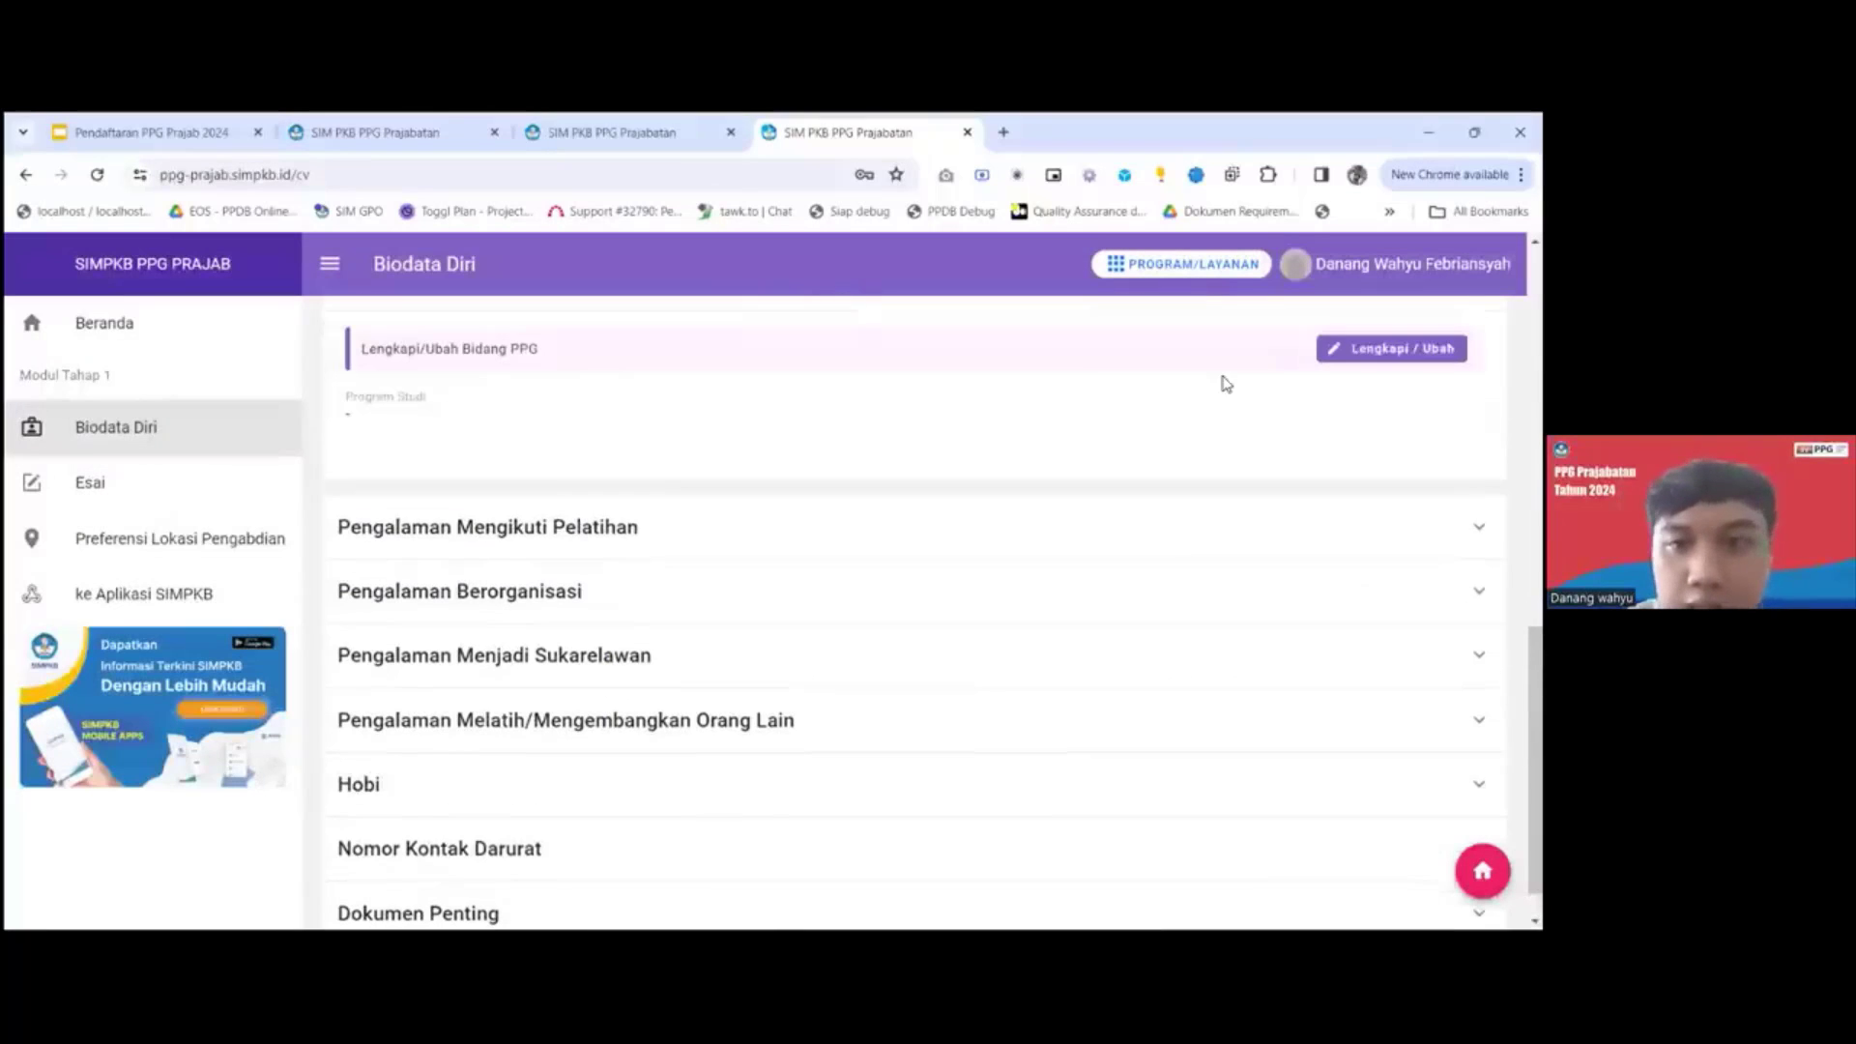
left_click(986, 430)
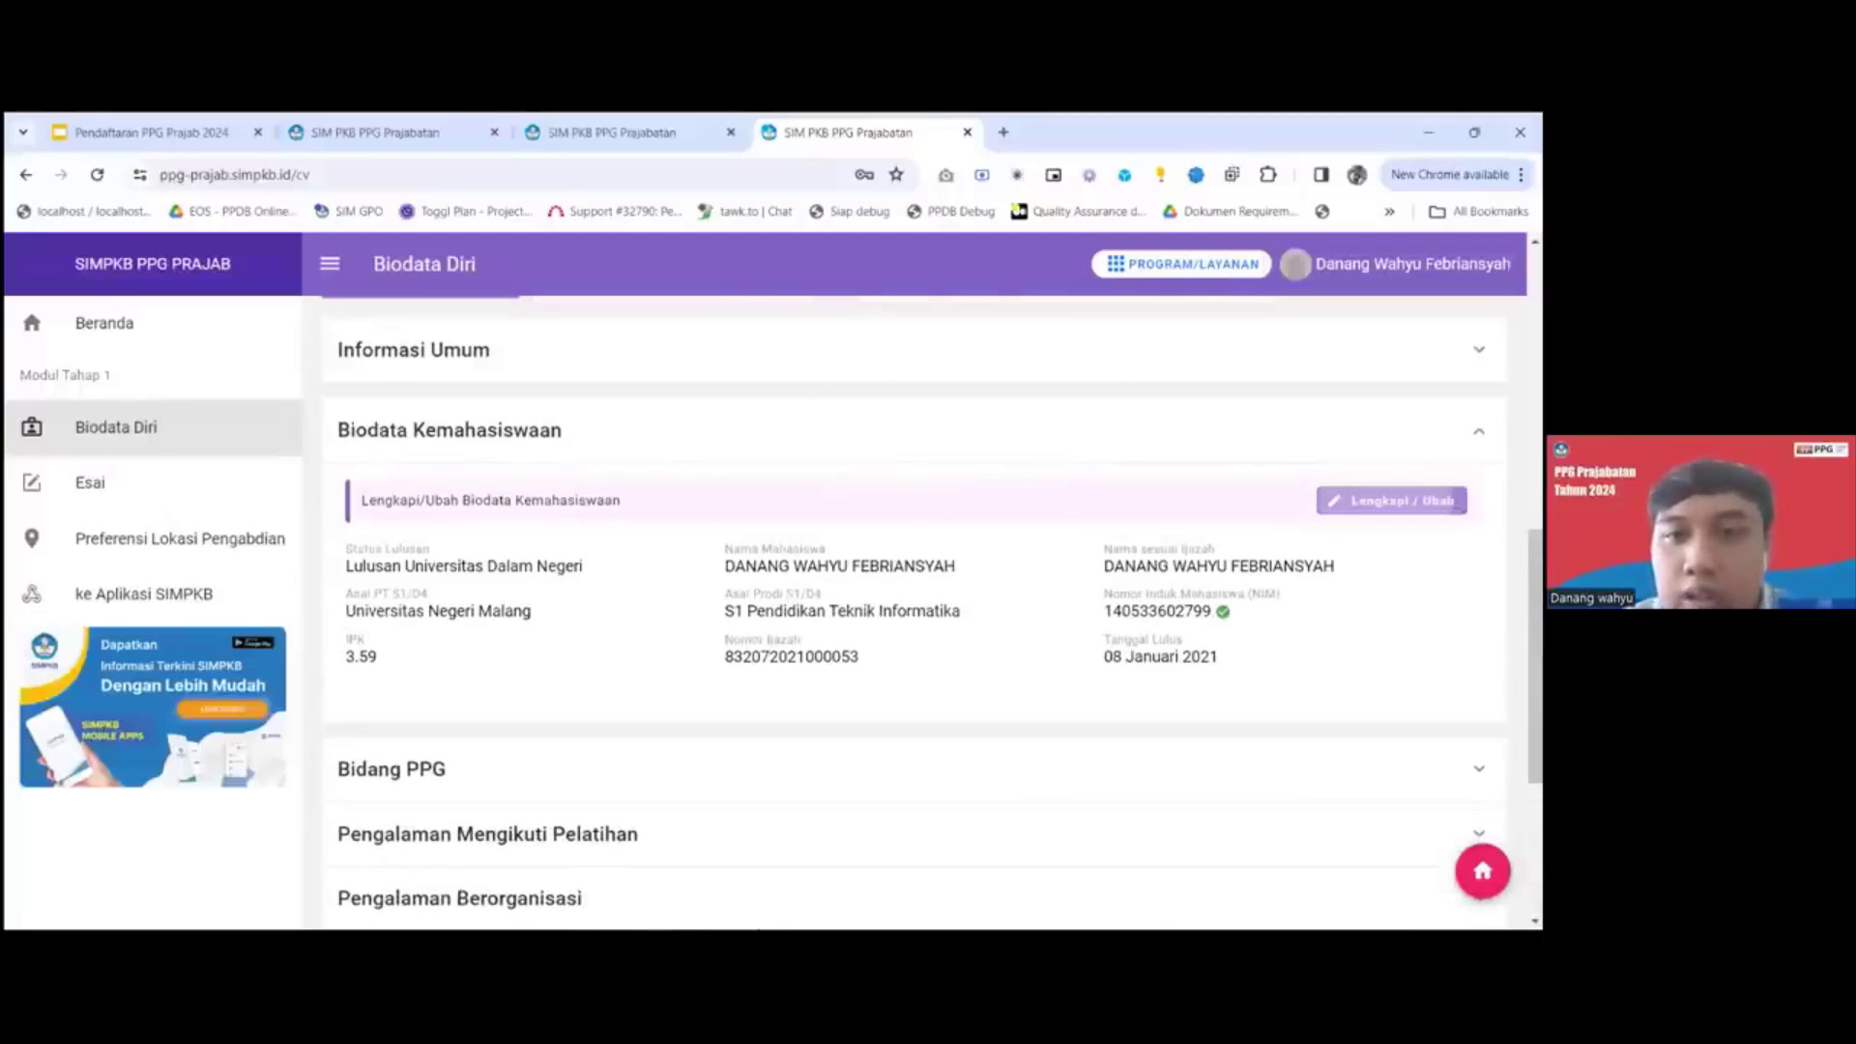
left_click(1392, 499)
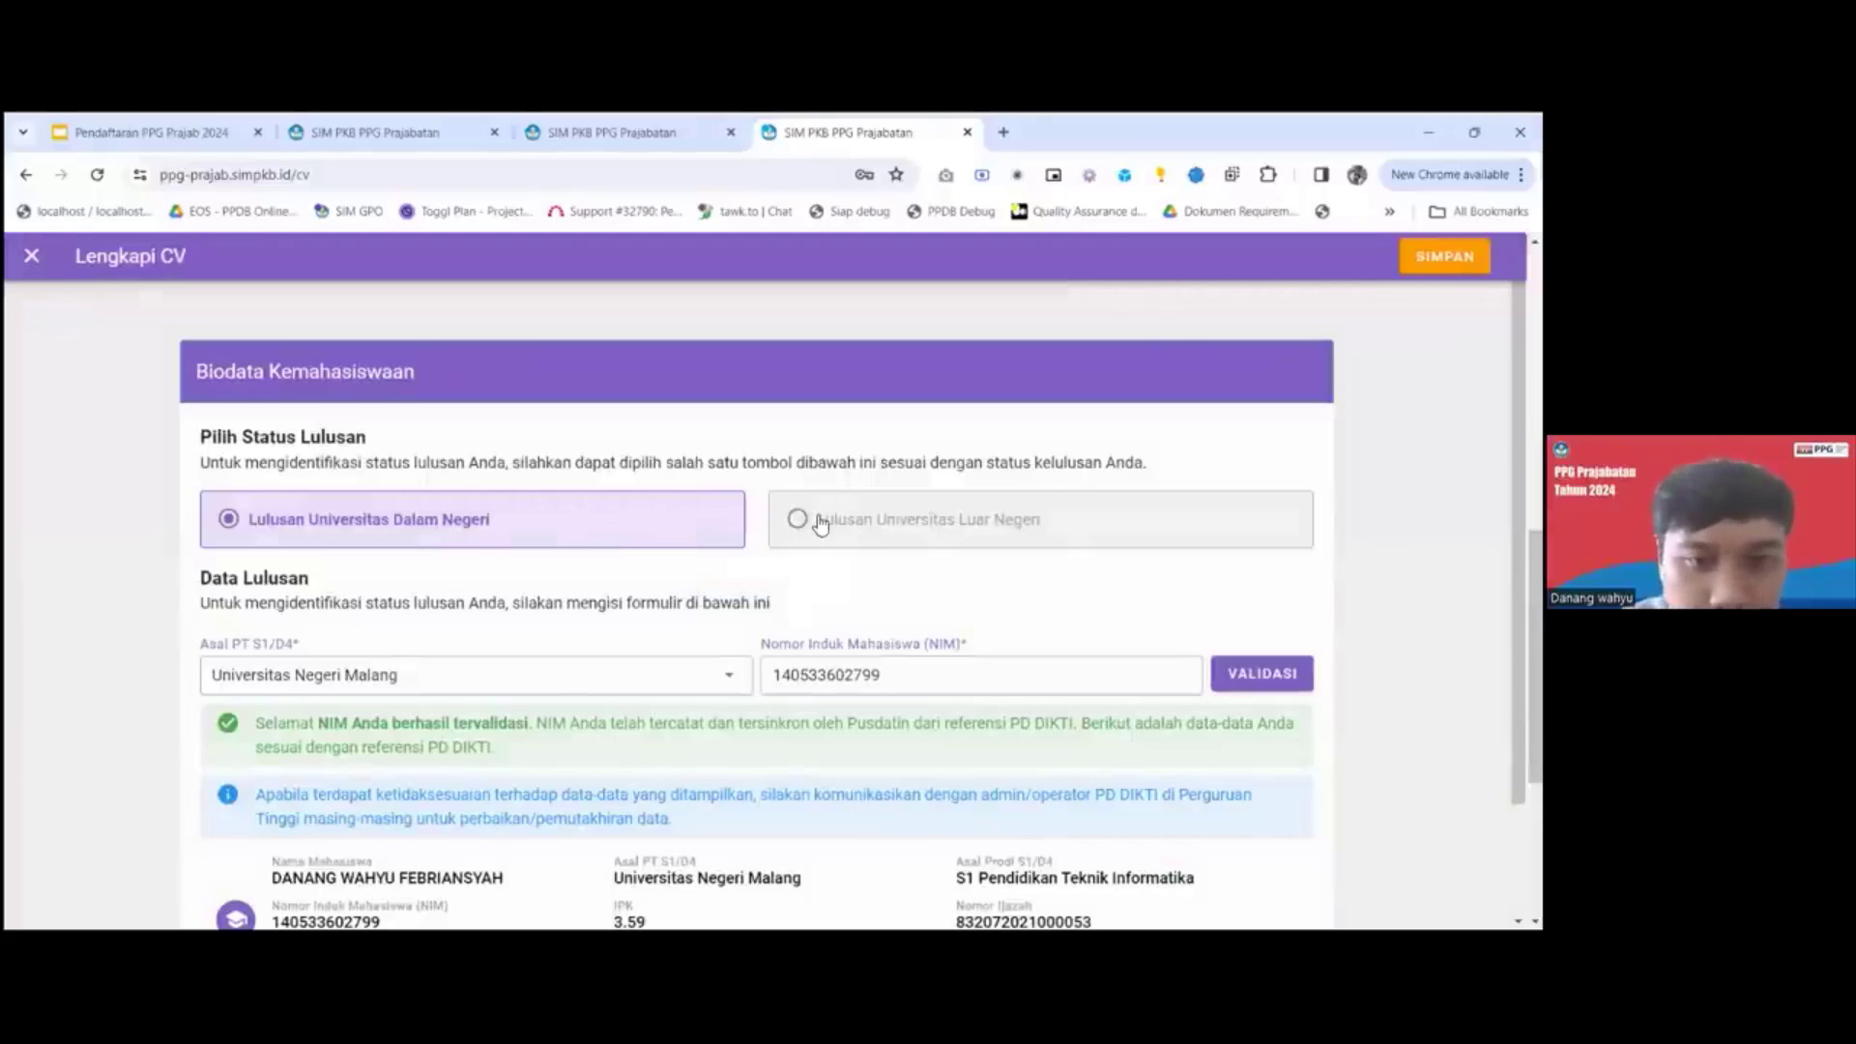
Preview the Lulusan Universitas Luar Negeri form and return the graduate status to Lulusan Universitas Dalam Negeri.
left_click(818, 523)
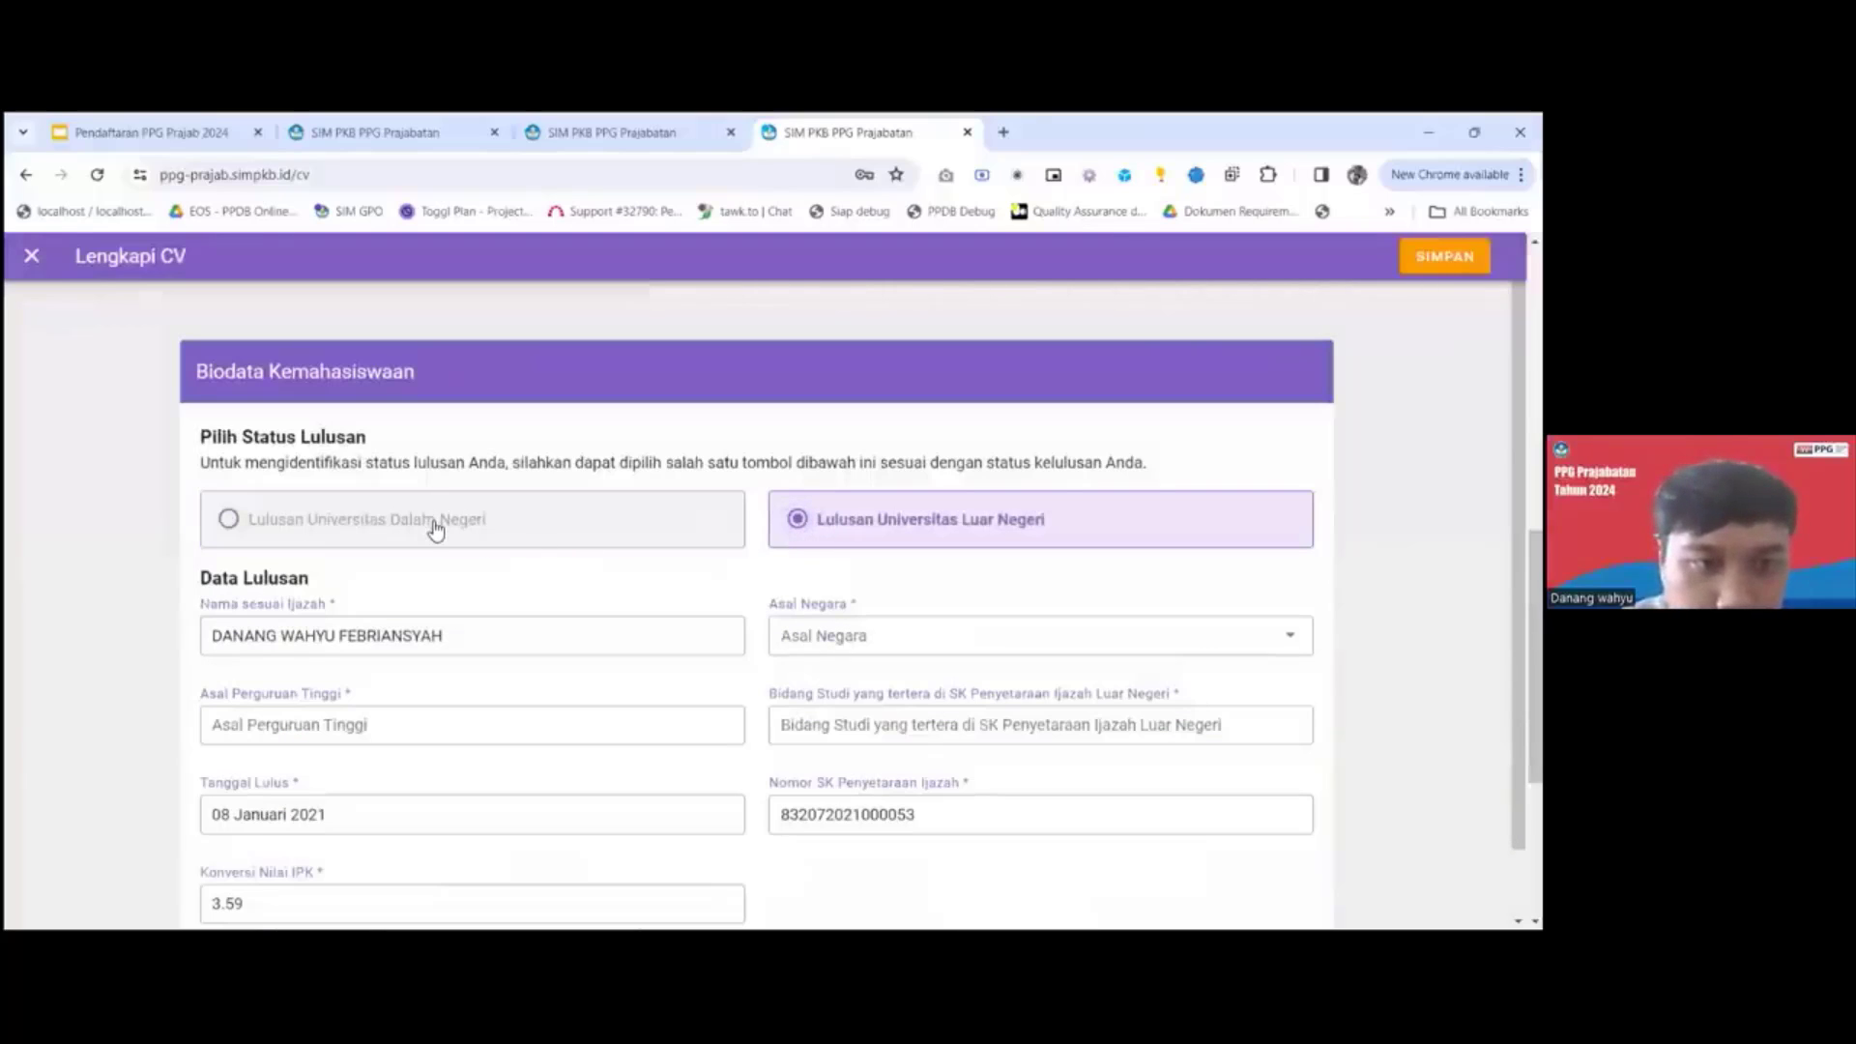
left_click(431, 527)
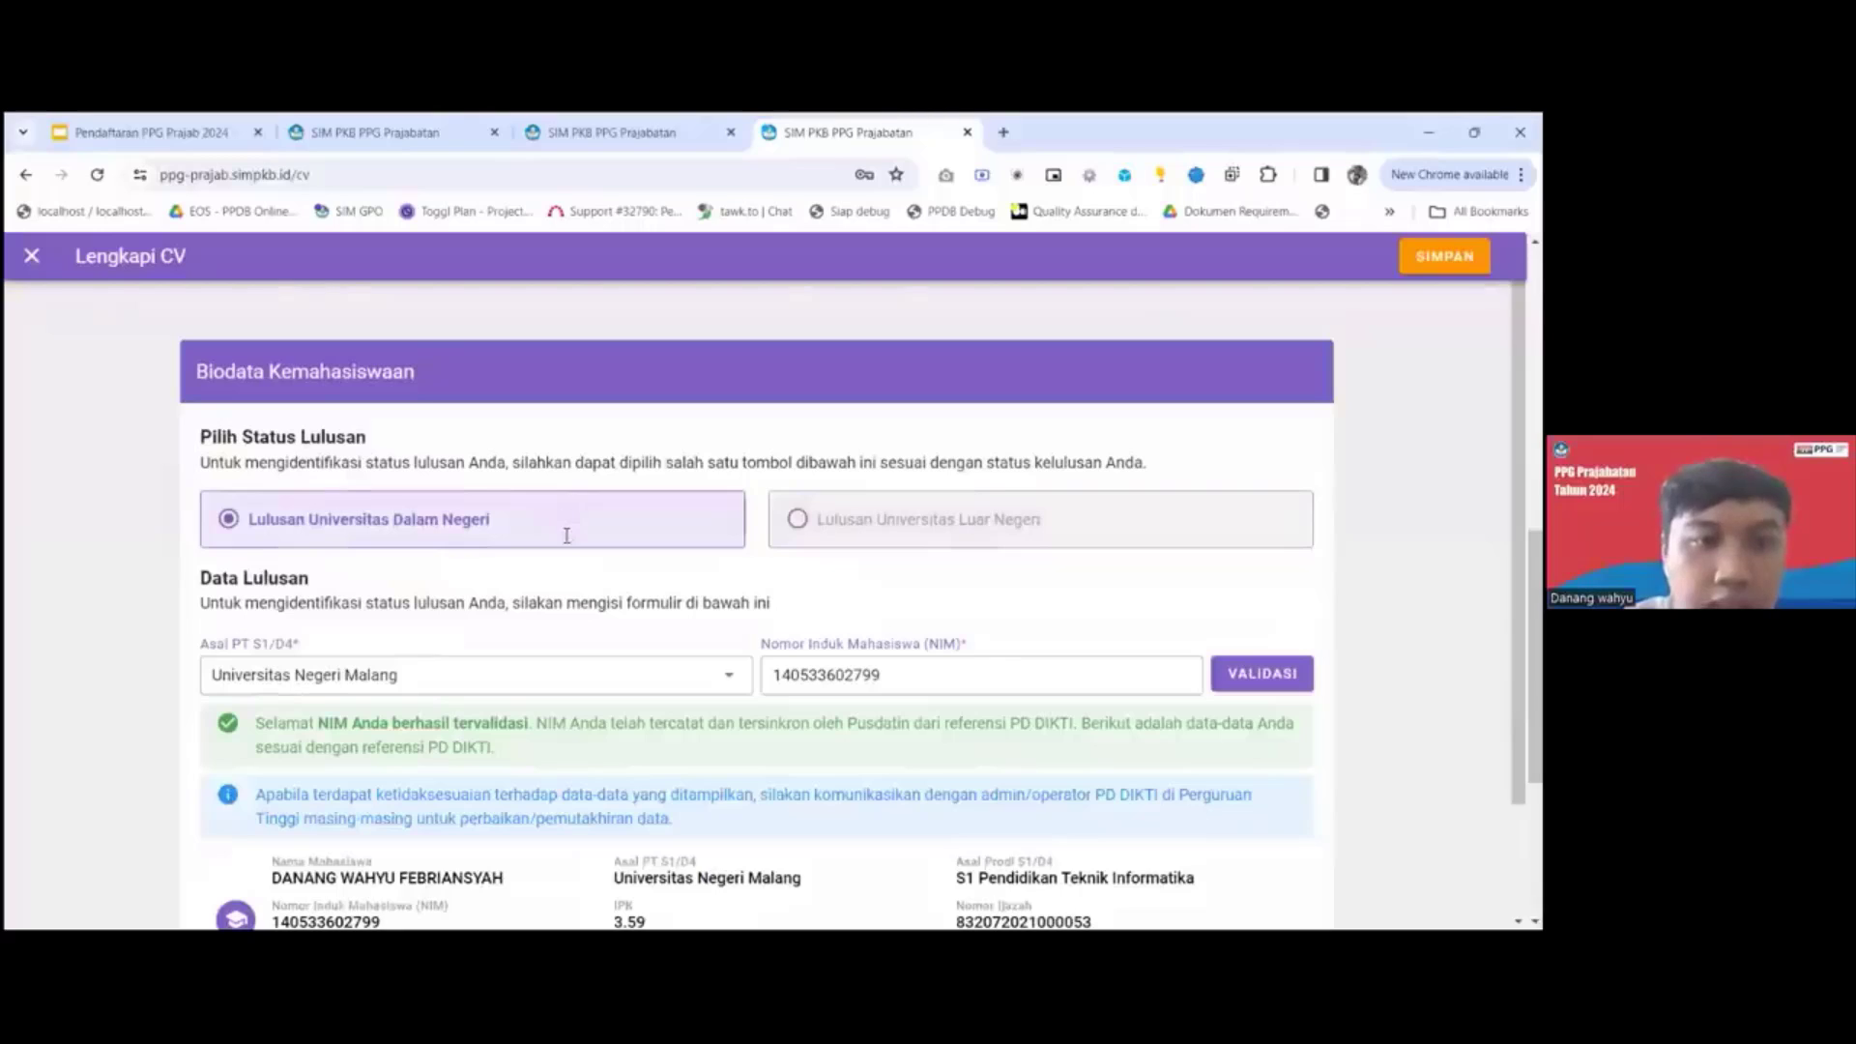
Reselect Universitas Negeri Malang as the Asal PT S1/D4, validate the student number and save Biodata Kemahasiswaan.
scroll(567, 535, "down", 2)
left_click(566, 534)
key("BackSpace")
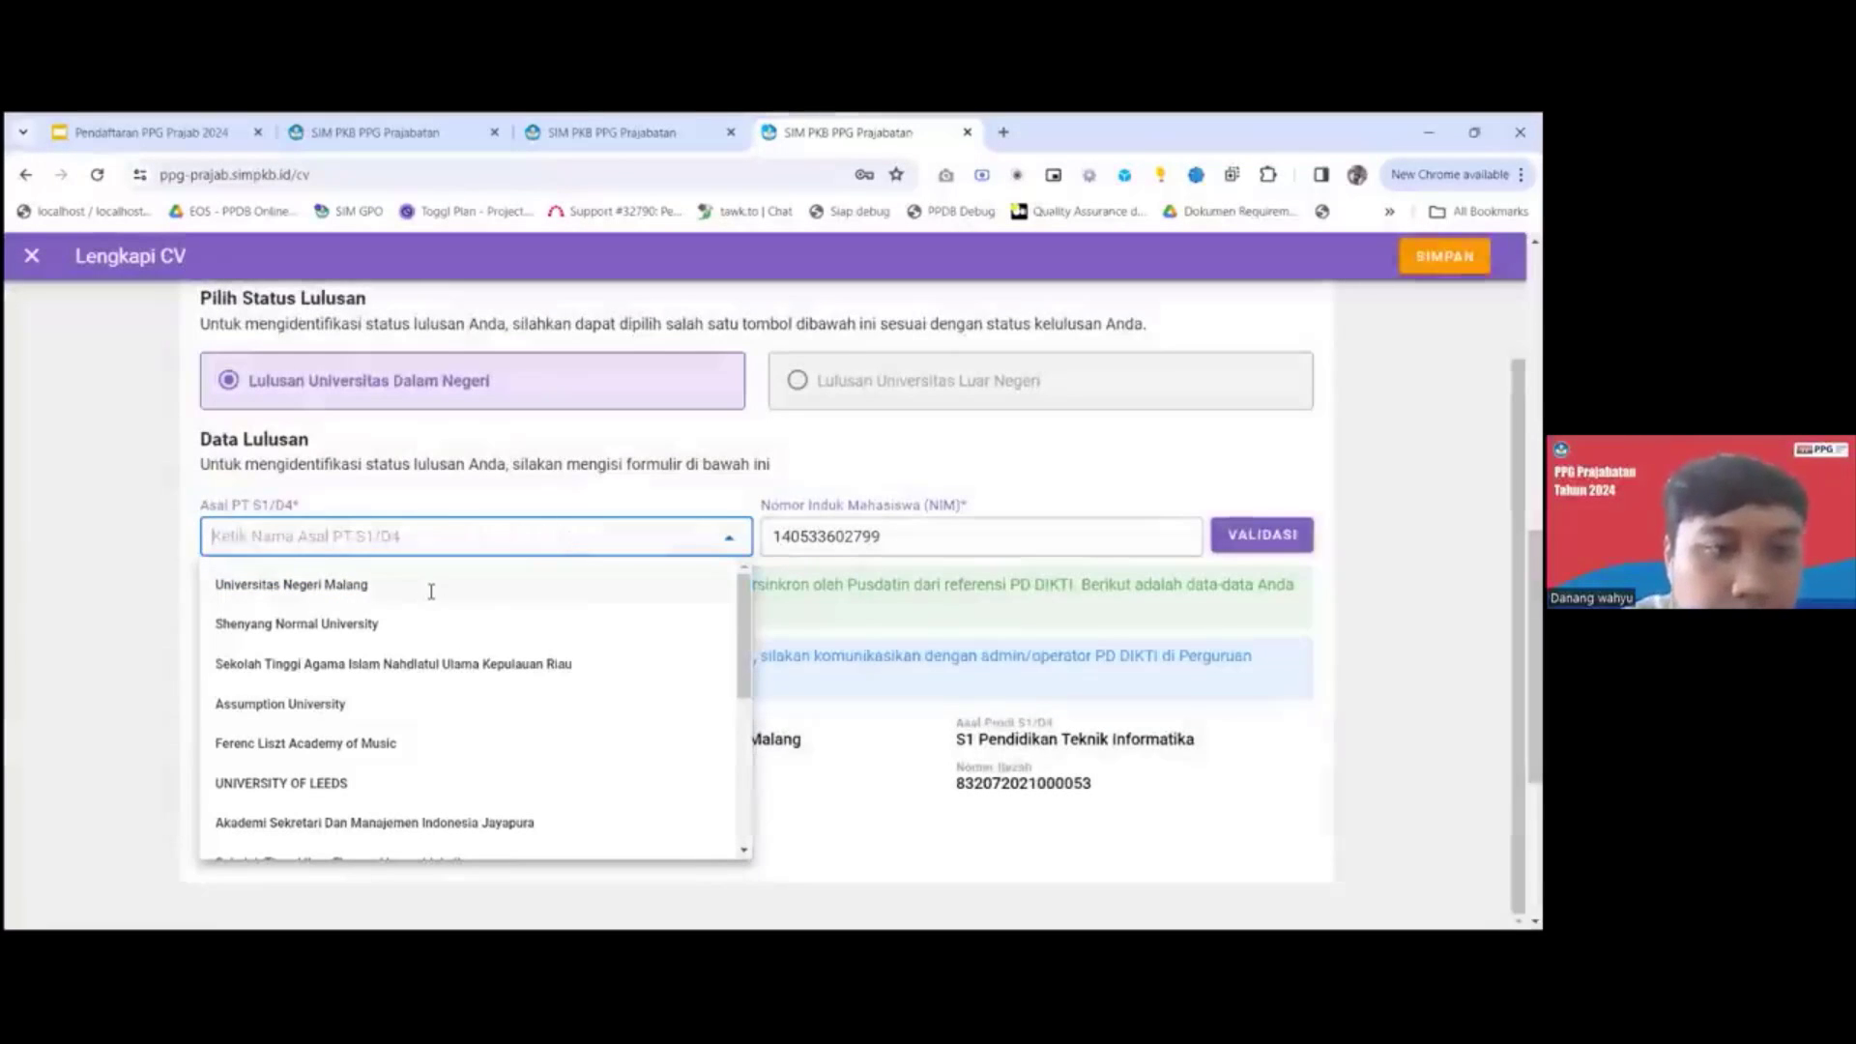
left_click(430, 590)
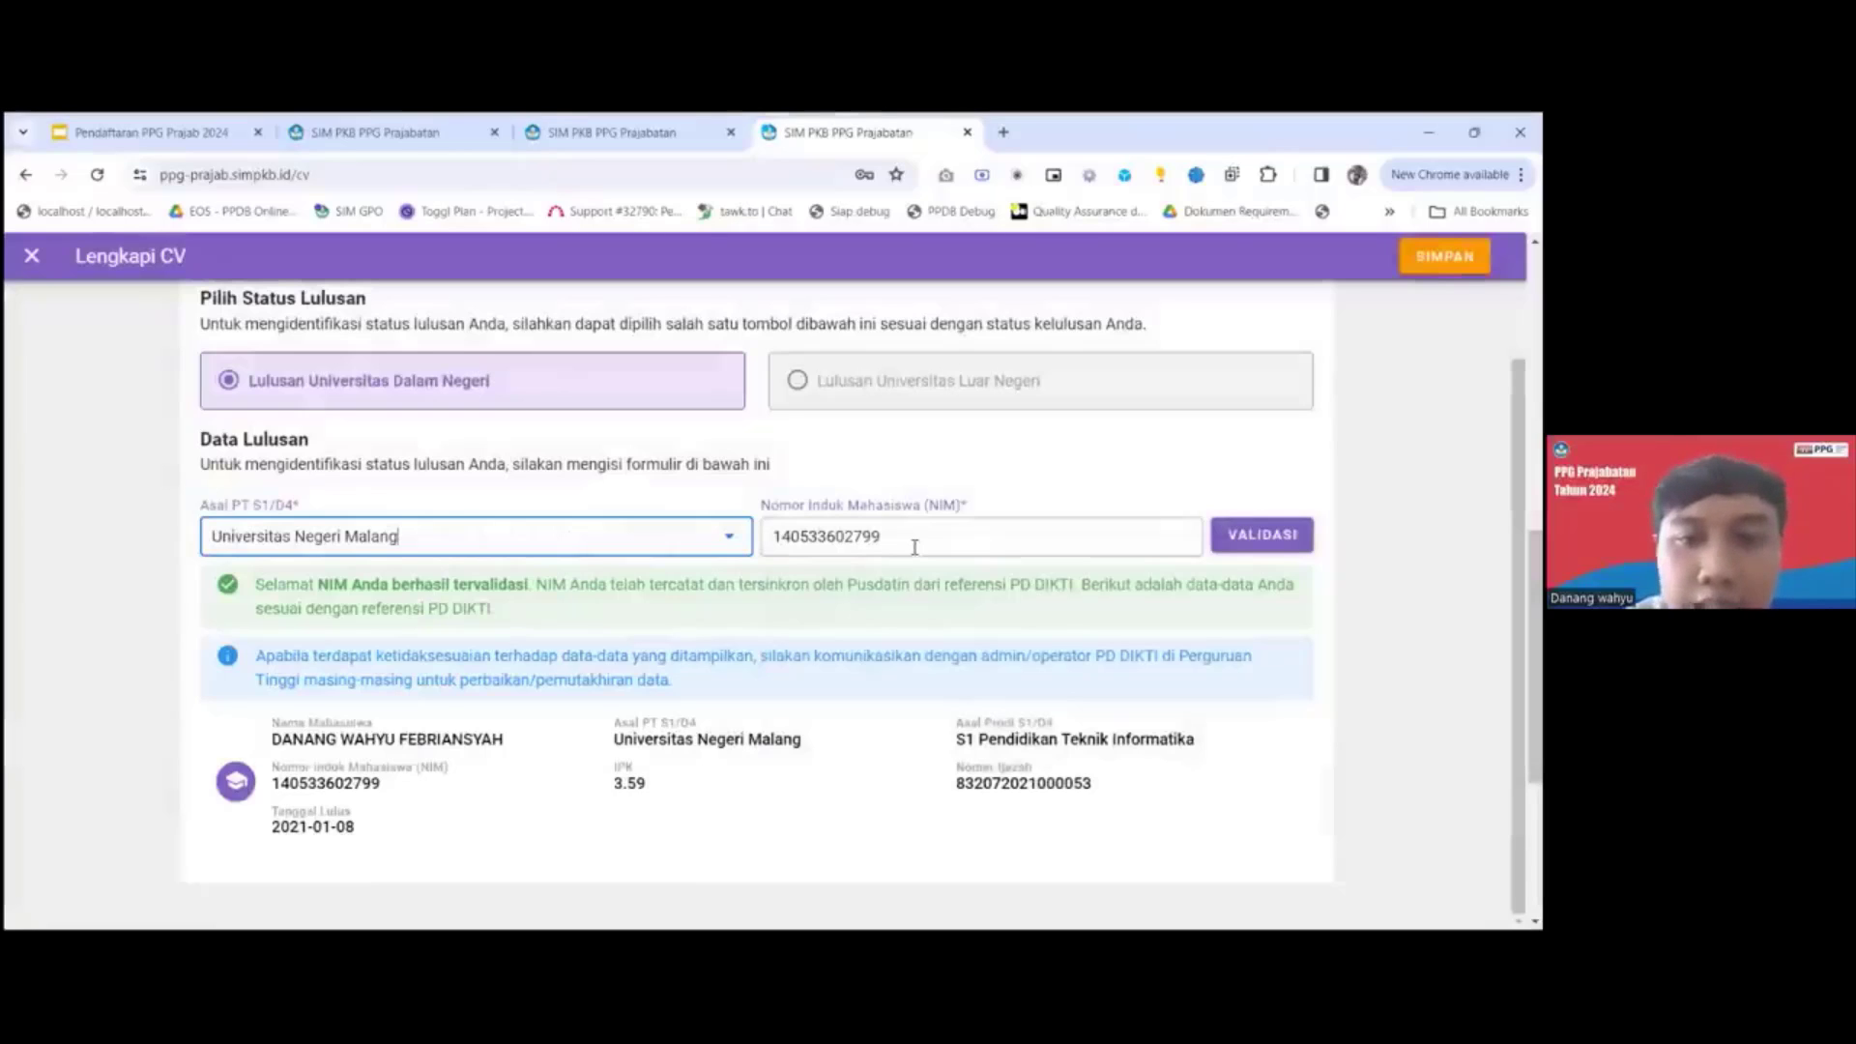
left_click(1239, 540)
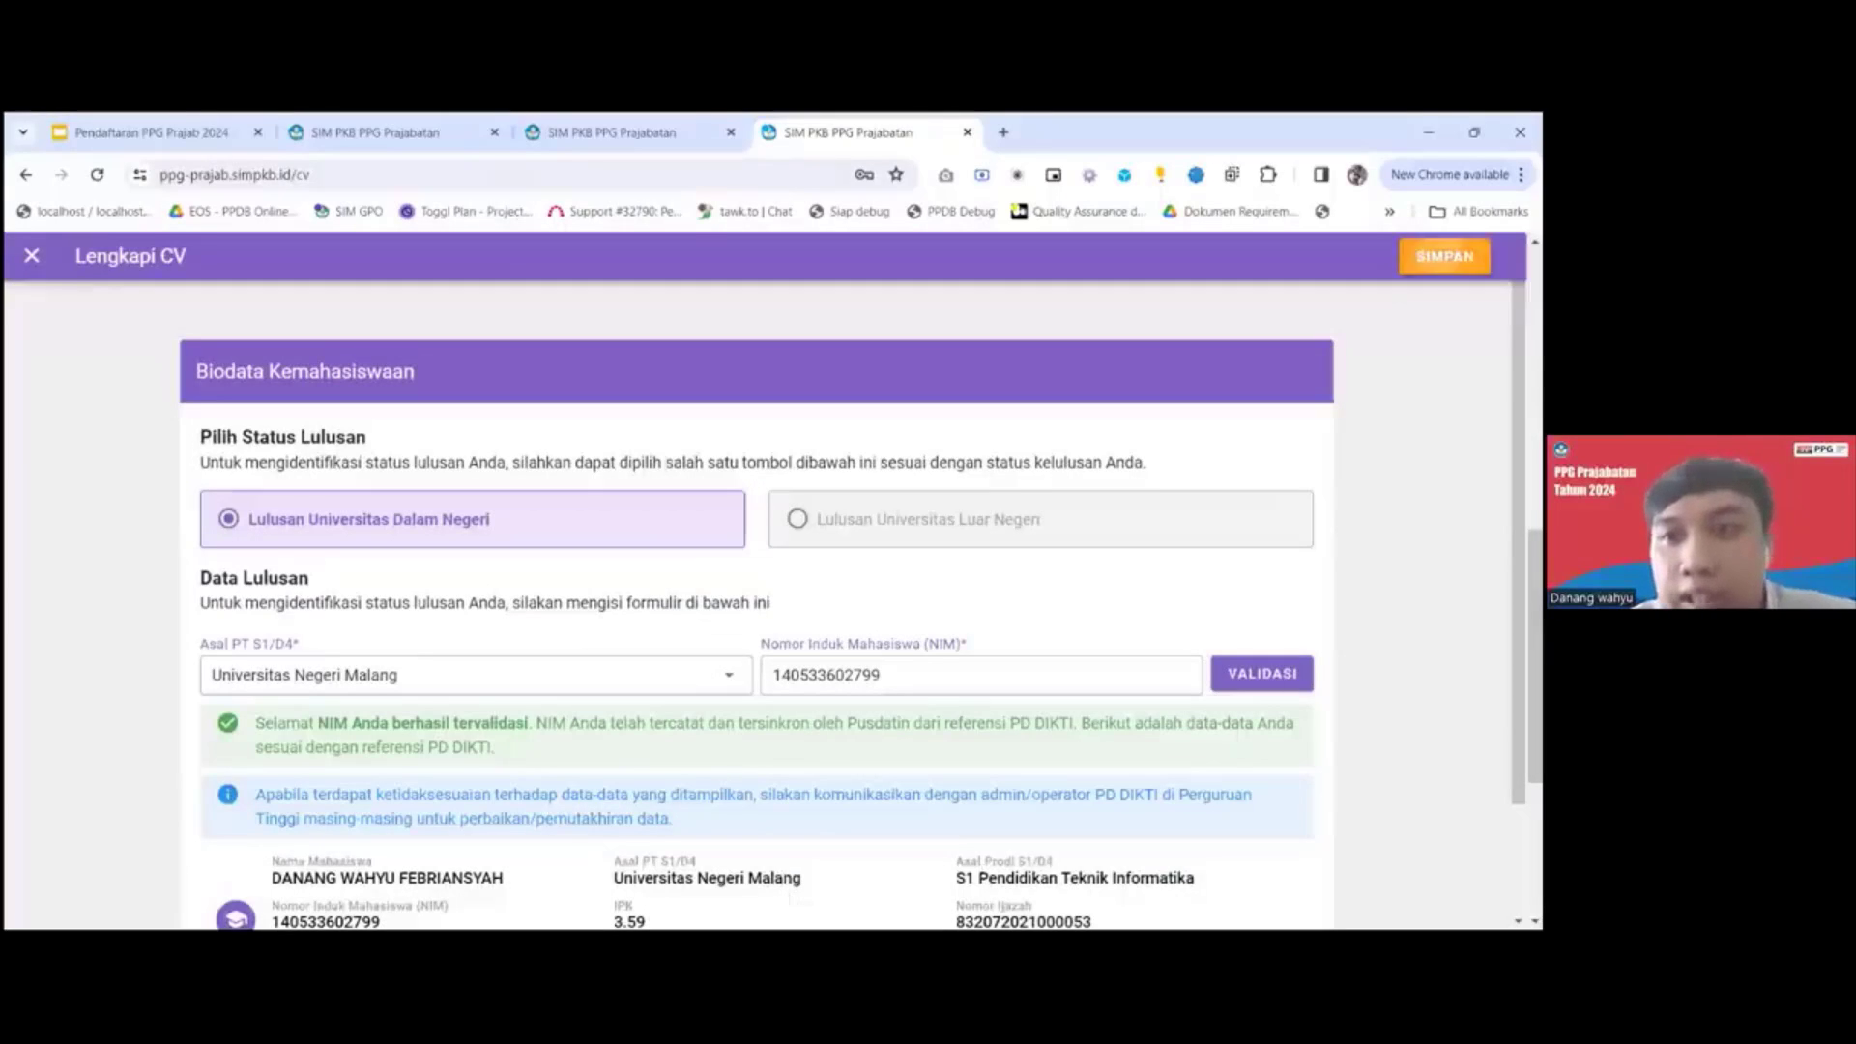
left_click(1444, 256)
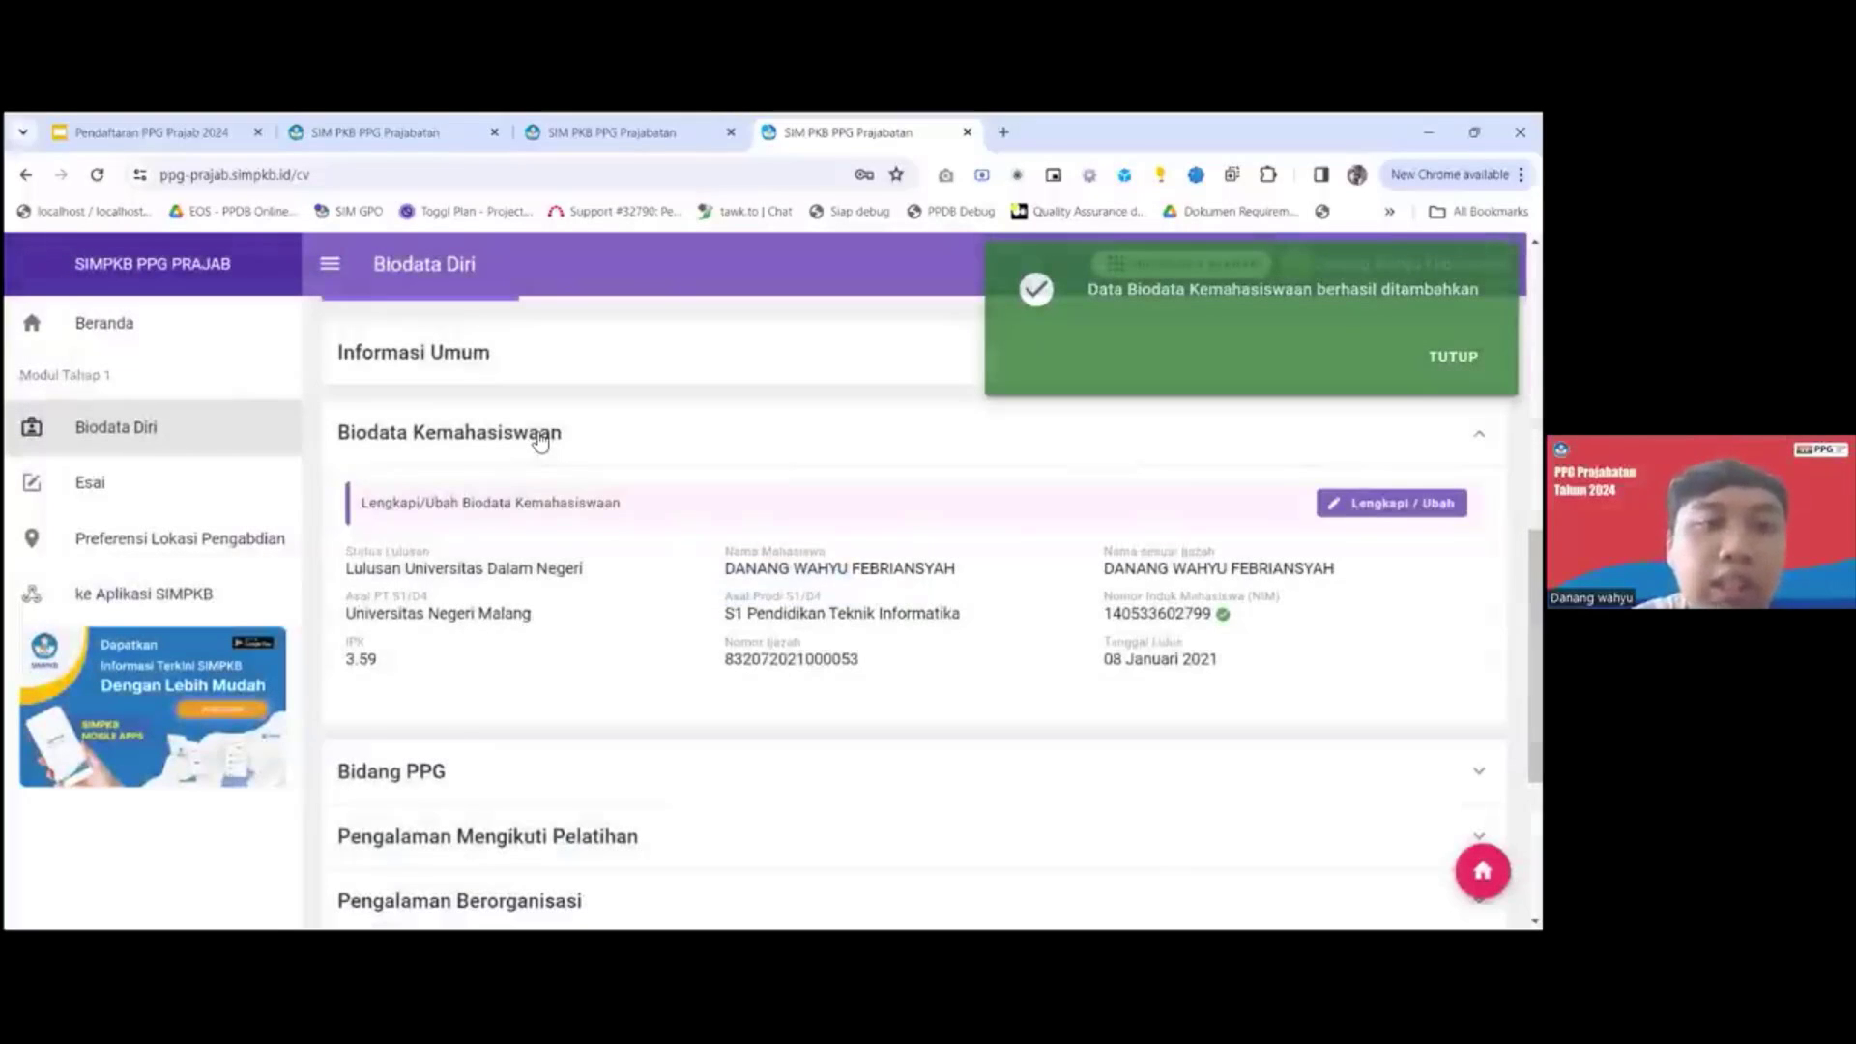
Open the Bidang PPG section for editing and set Program Studi to Informatika.
left_click(541, 442)
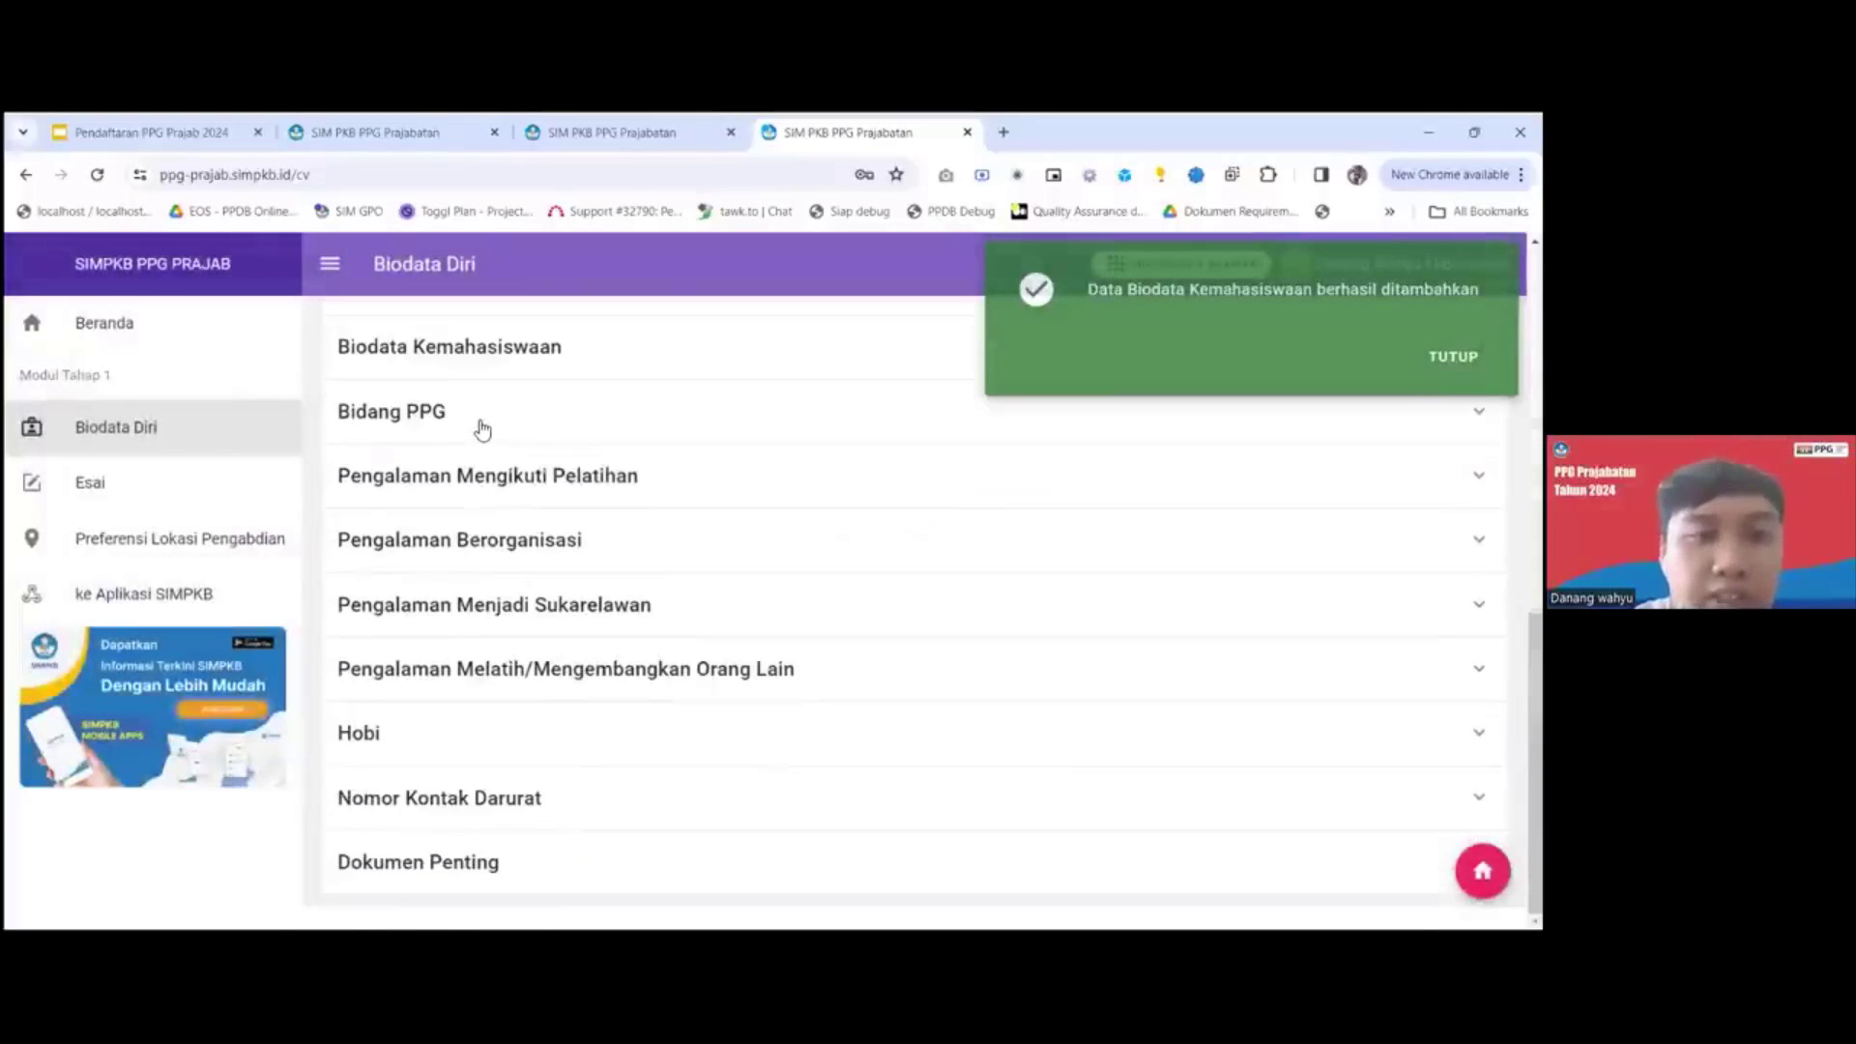
left_click(482, 430)
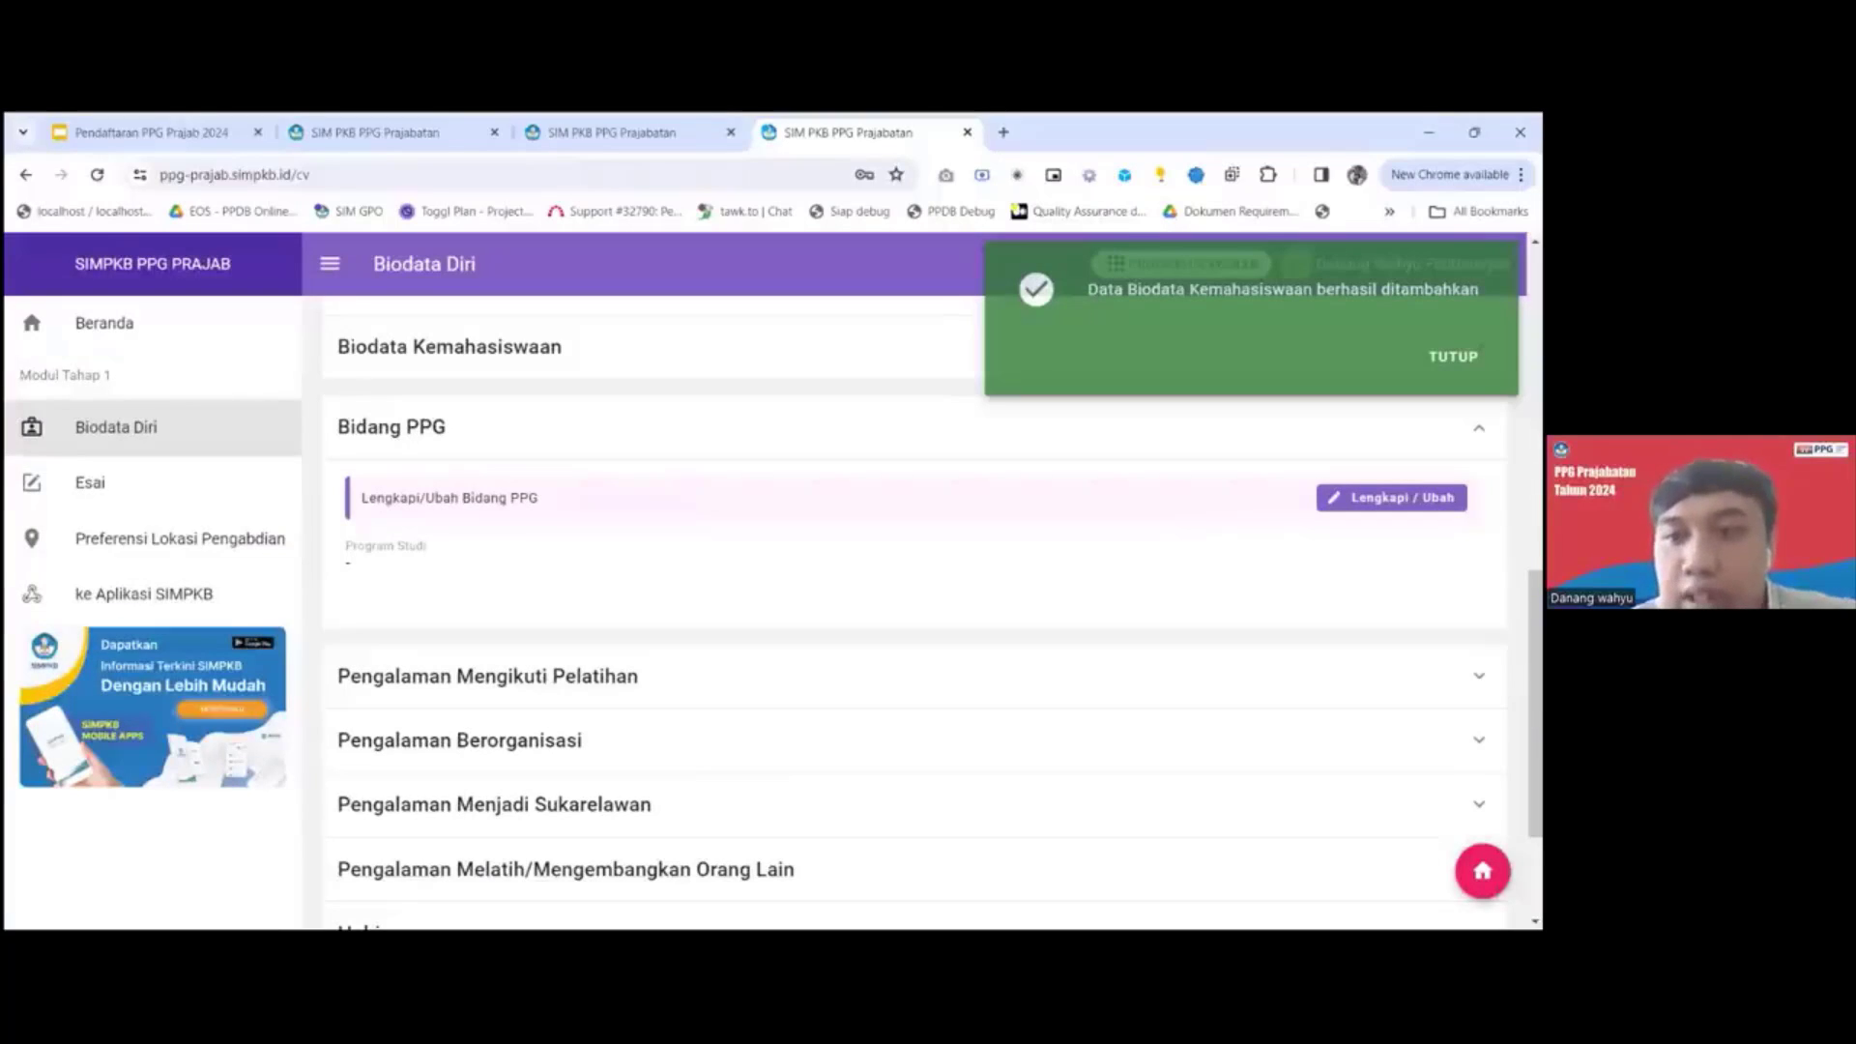
left_click(1392, 496)
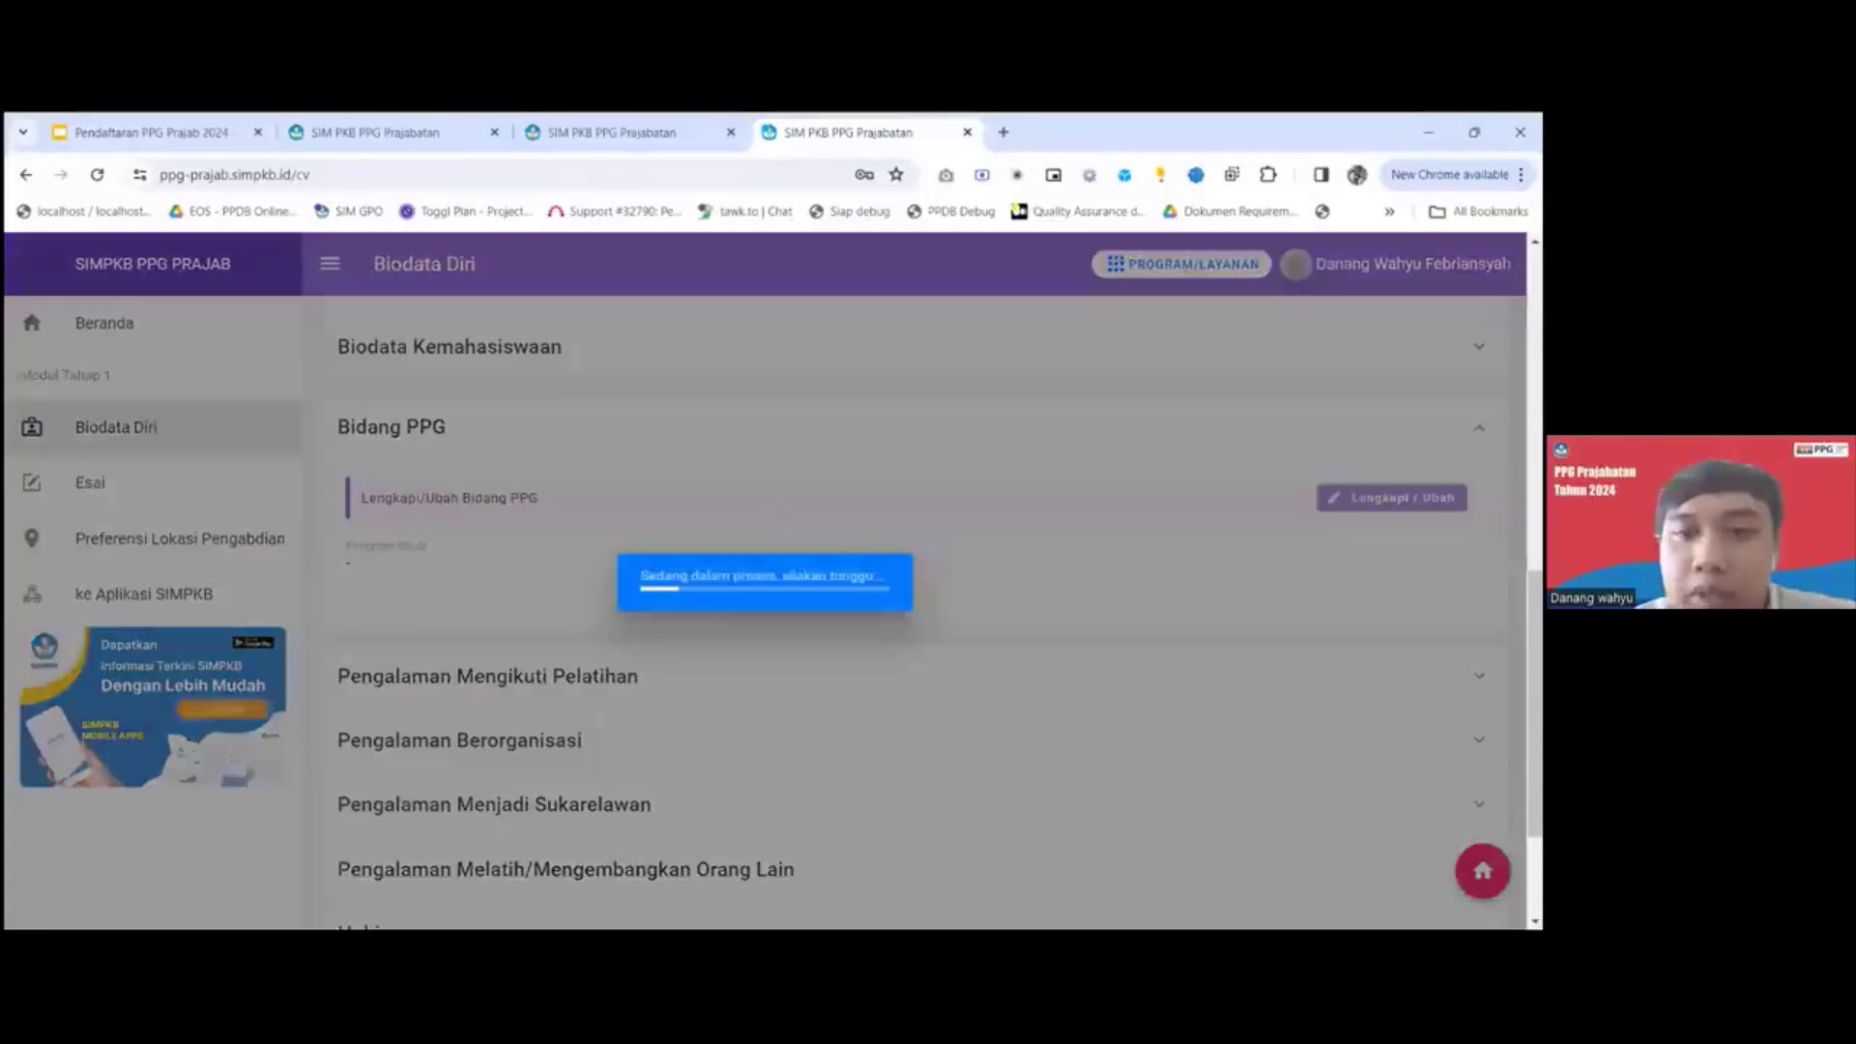
left_click(705, 466)
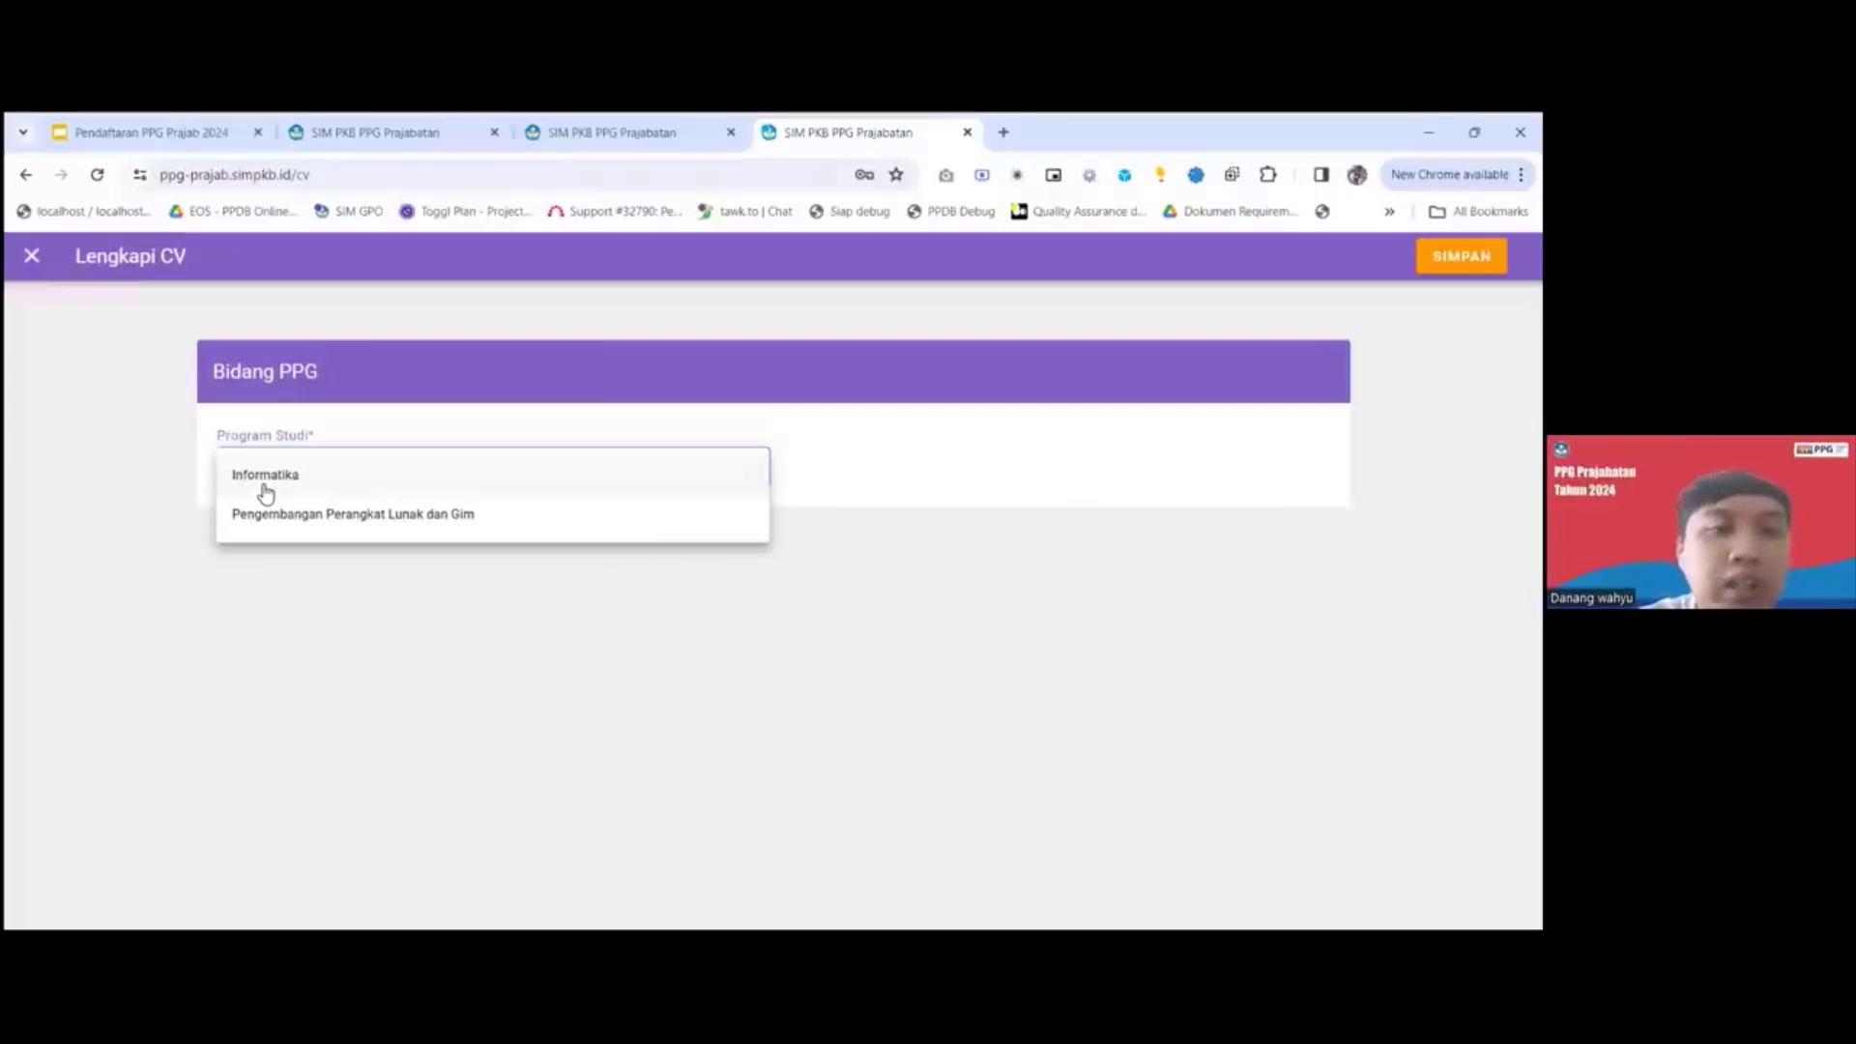
left_click(336, 486)
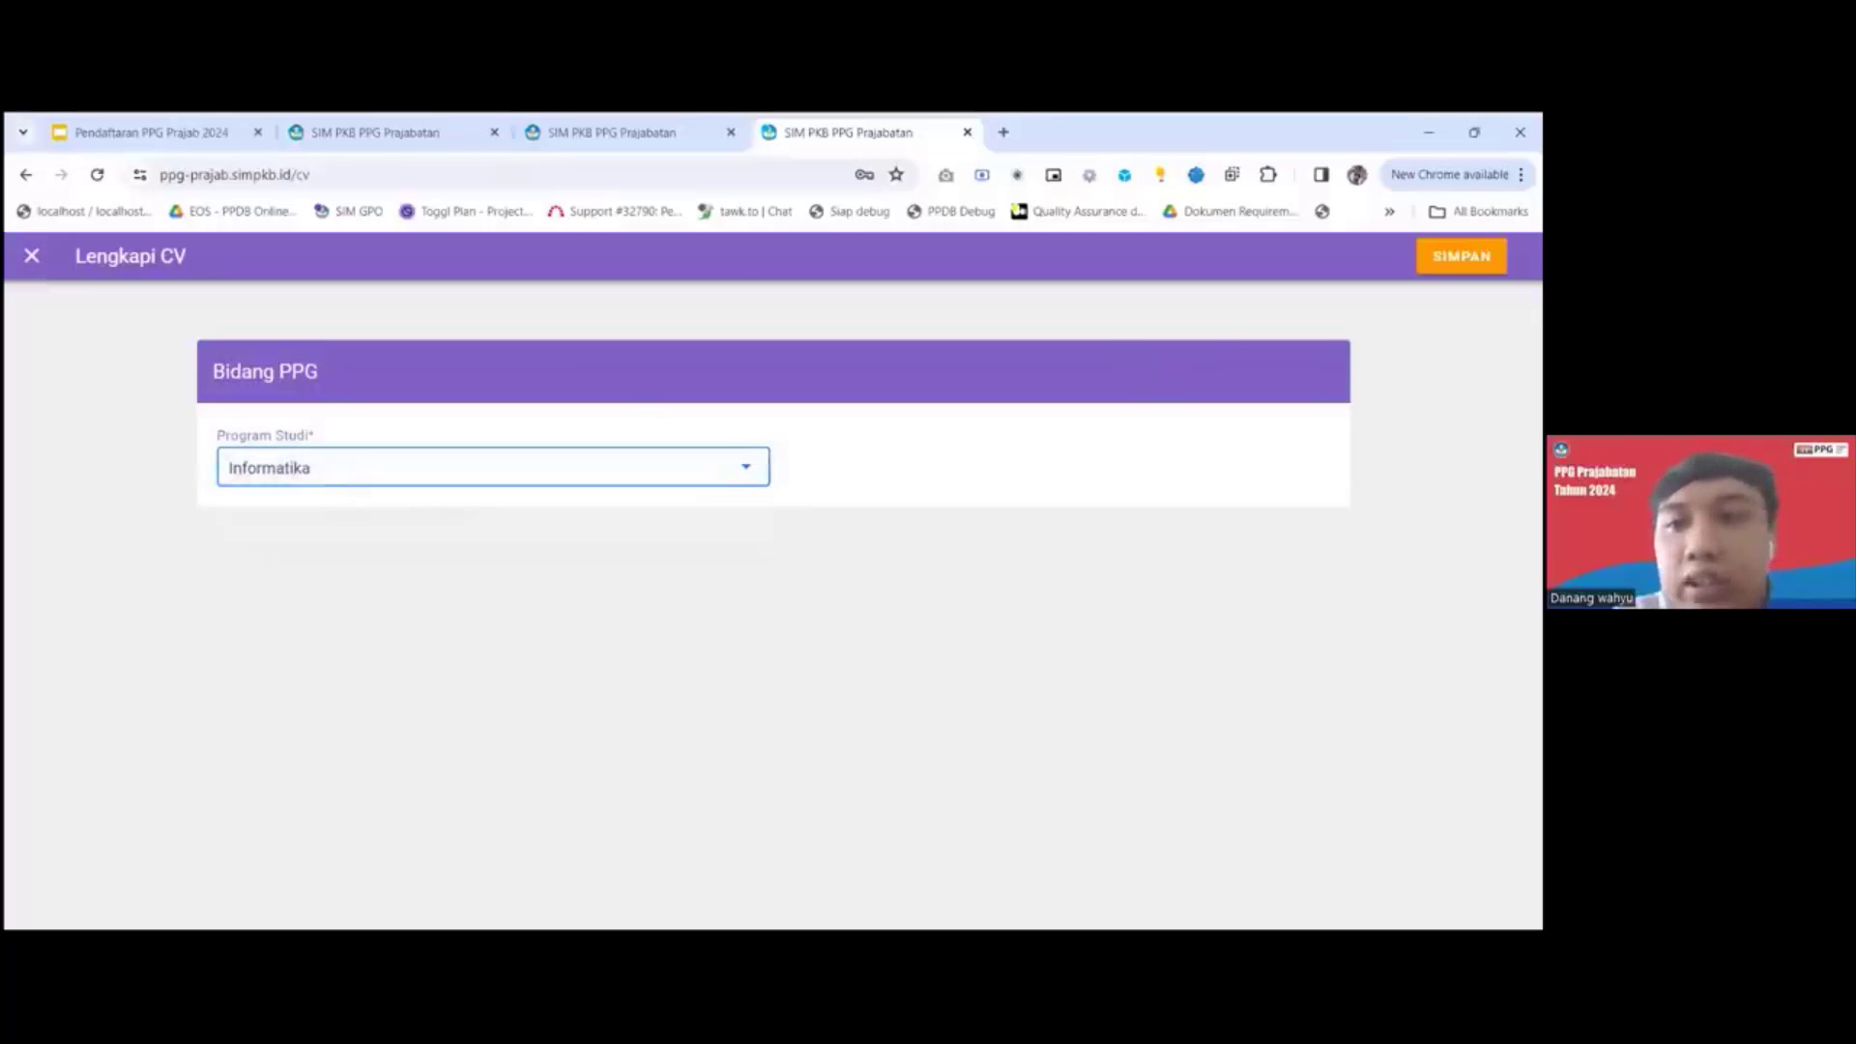
Save the Bidang PPG section and review the completion status list in Biodata Diri.
left_click(1462, 256)
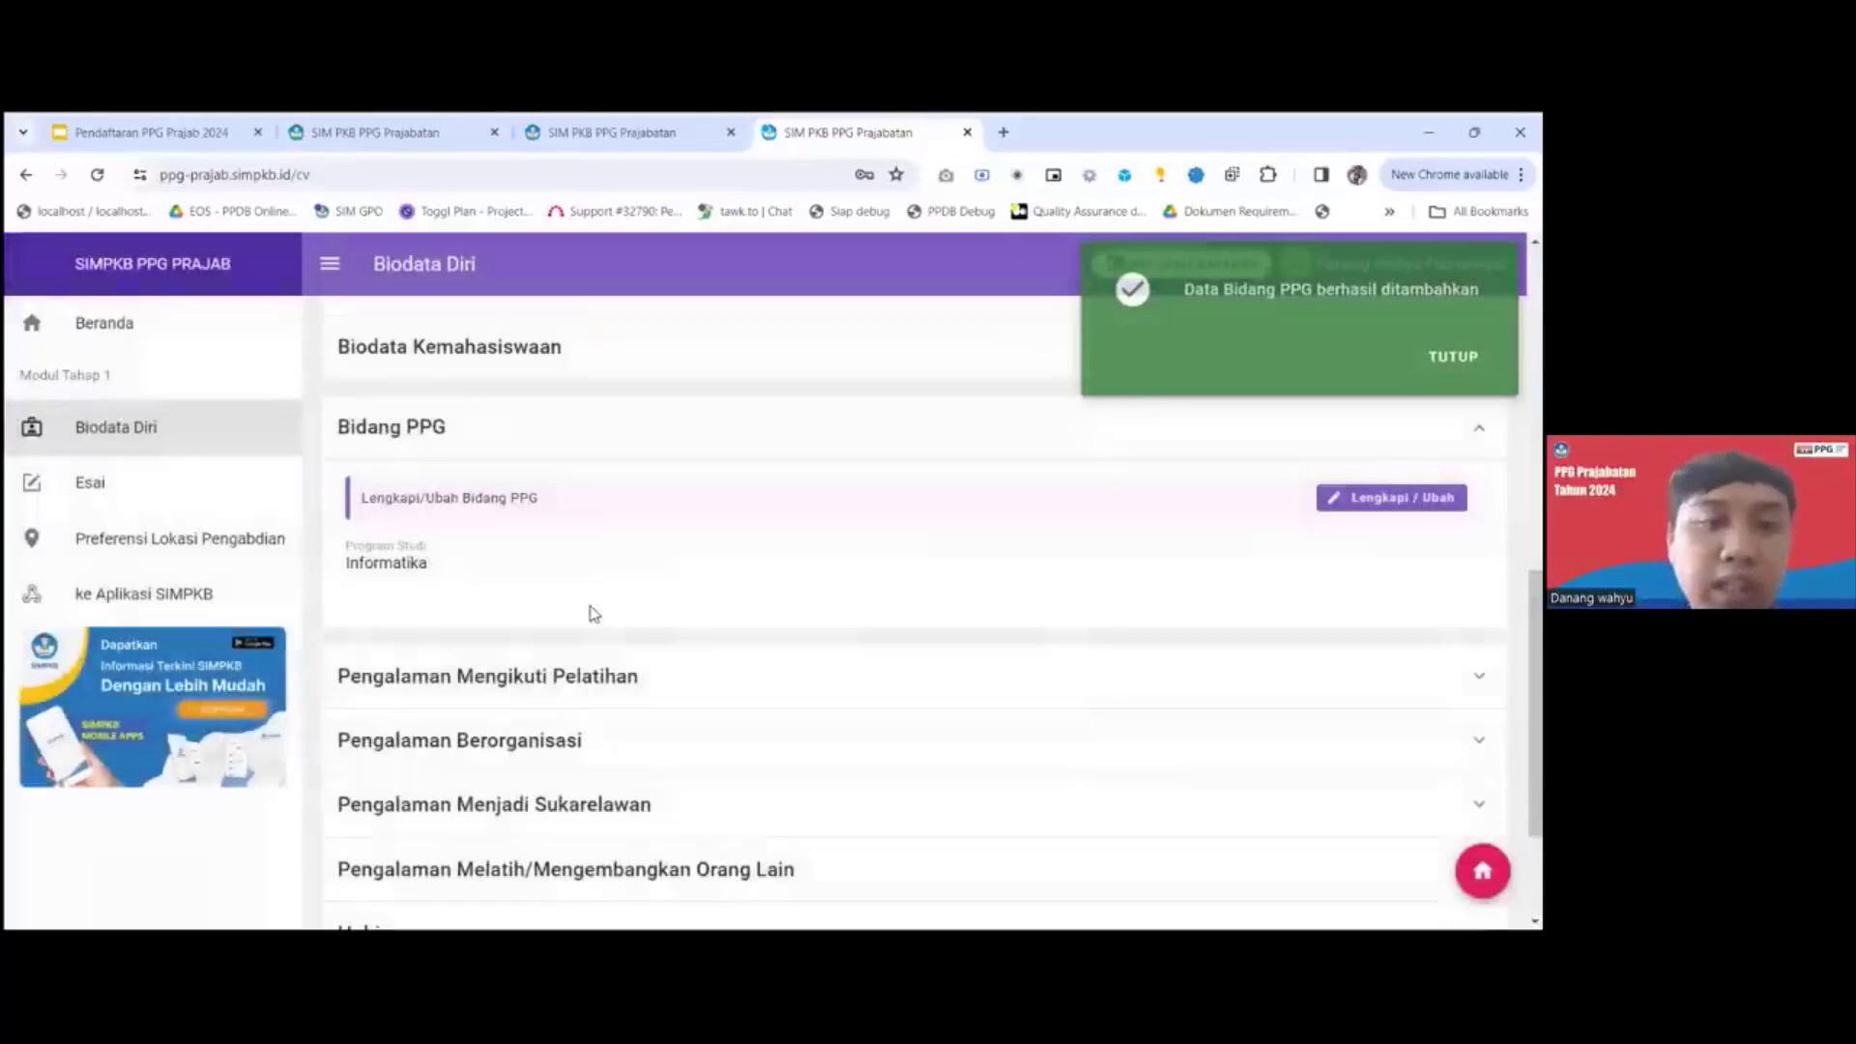
scroll(593, 614, "down", 2)
scroll(593, 614, "up", 10)
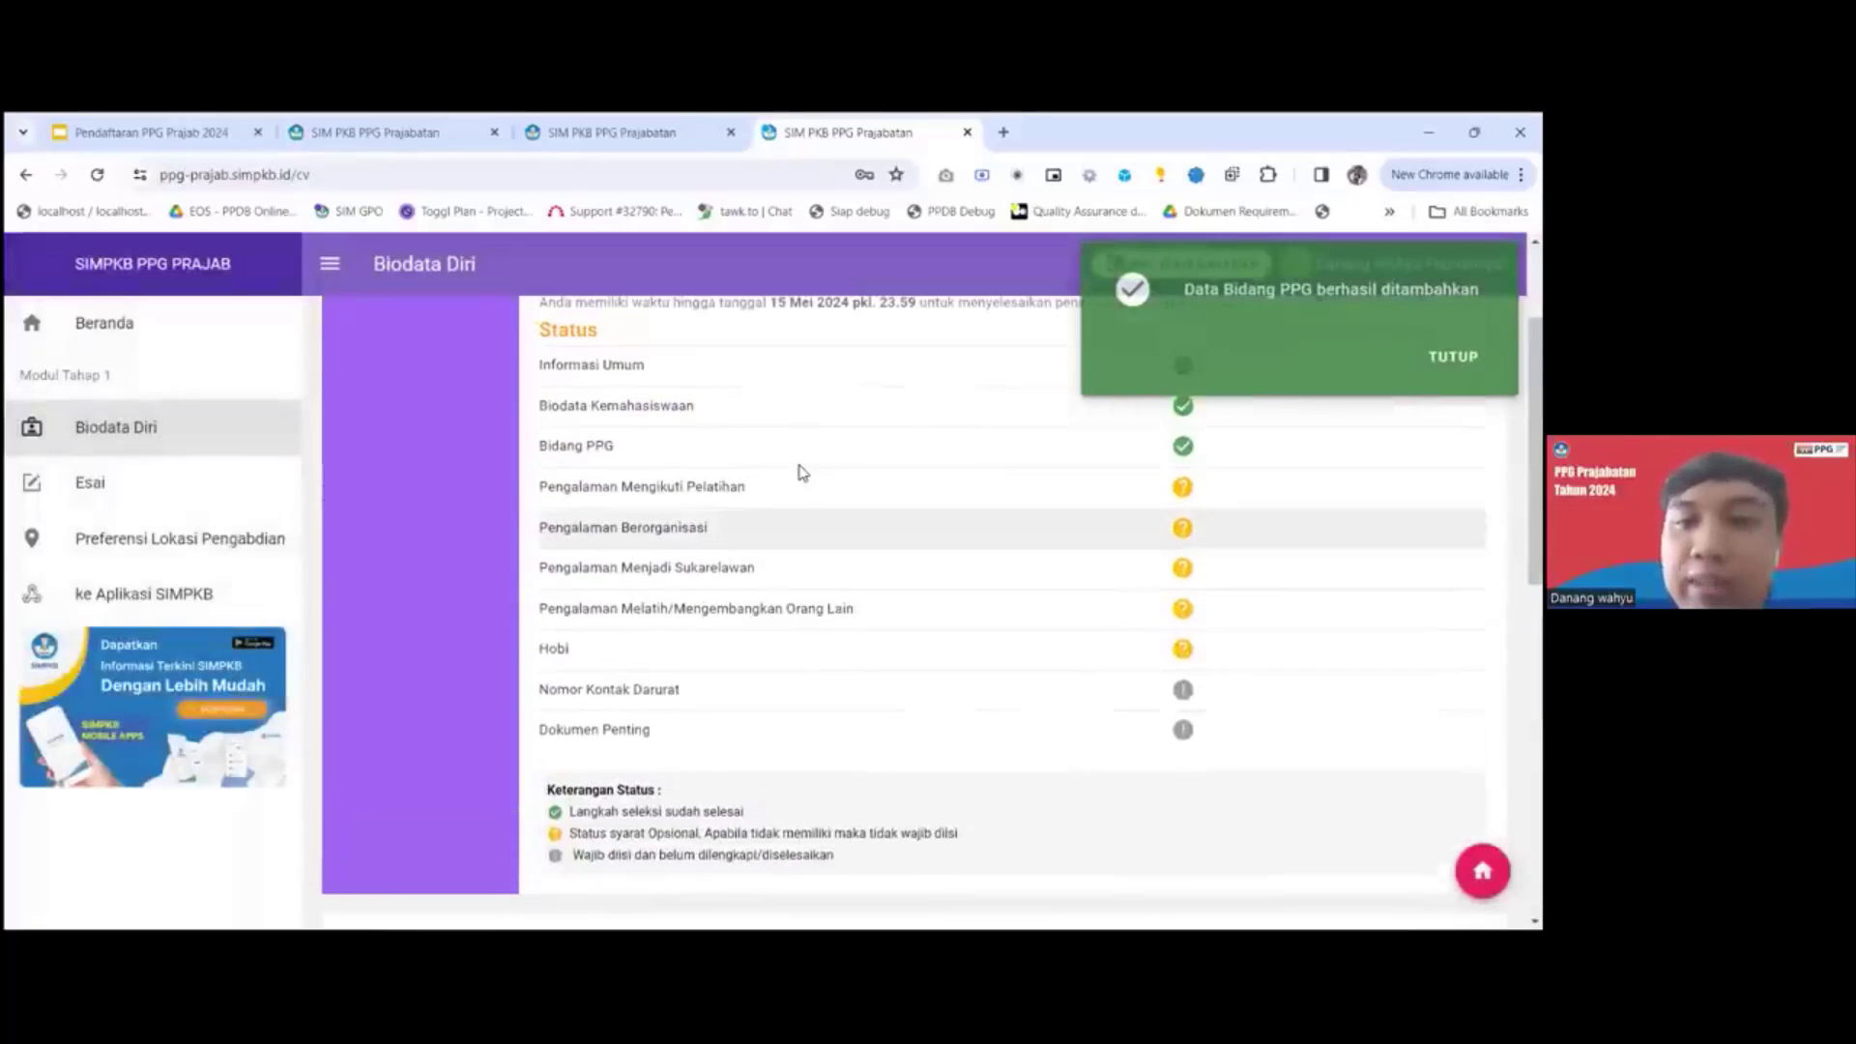
scroll(802, 472, "down", 5)
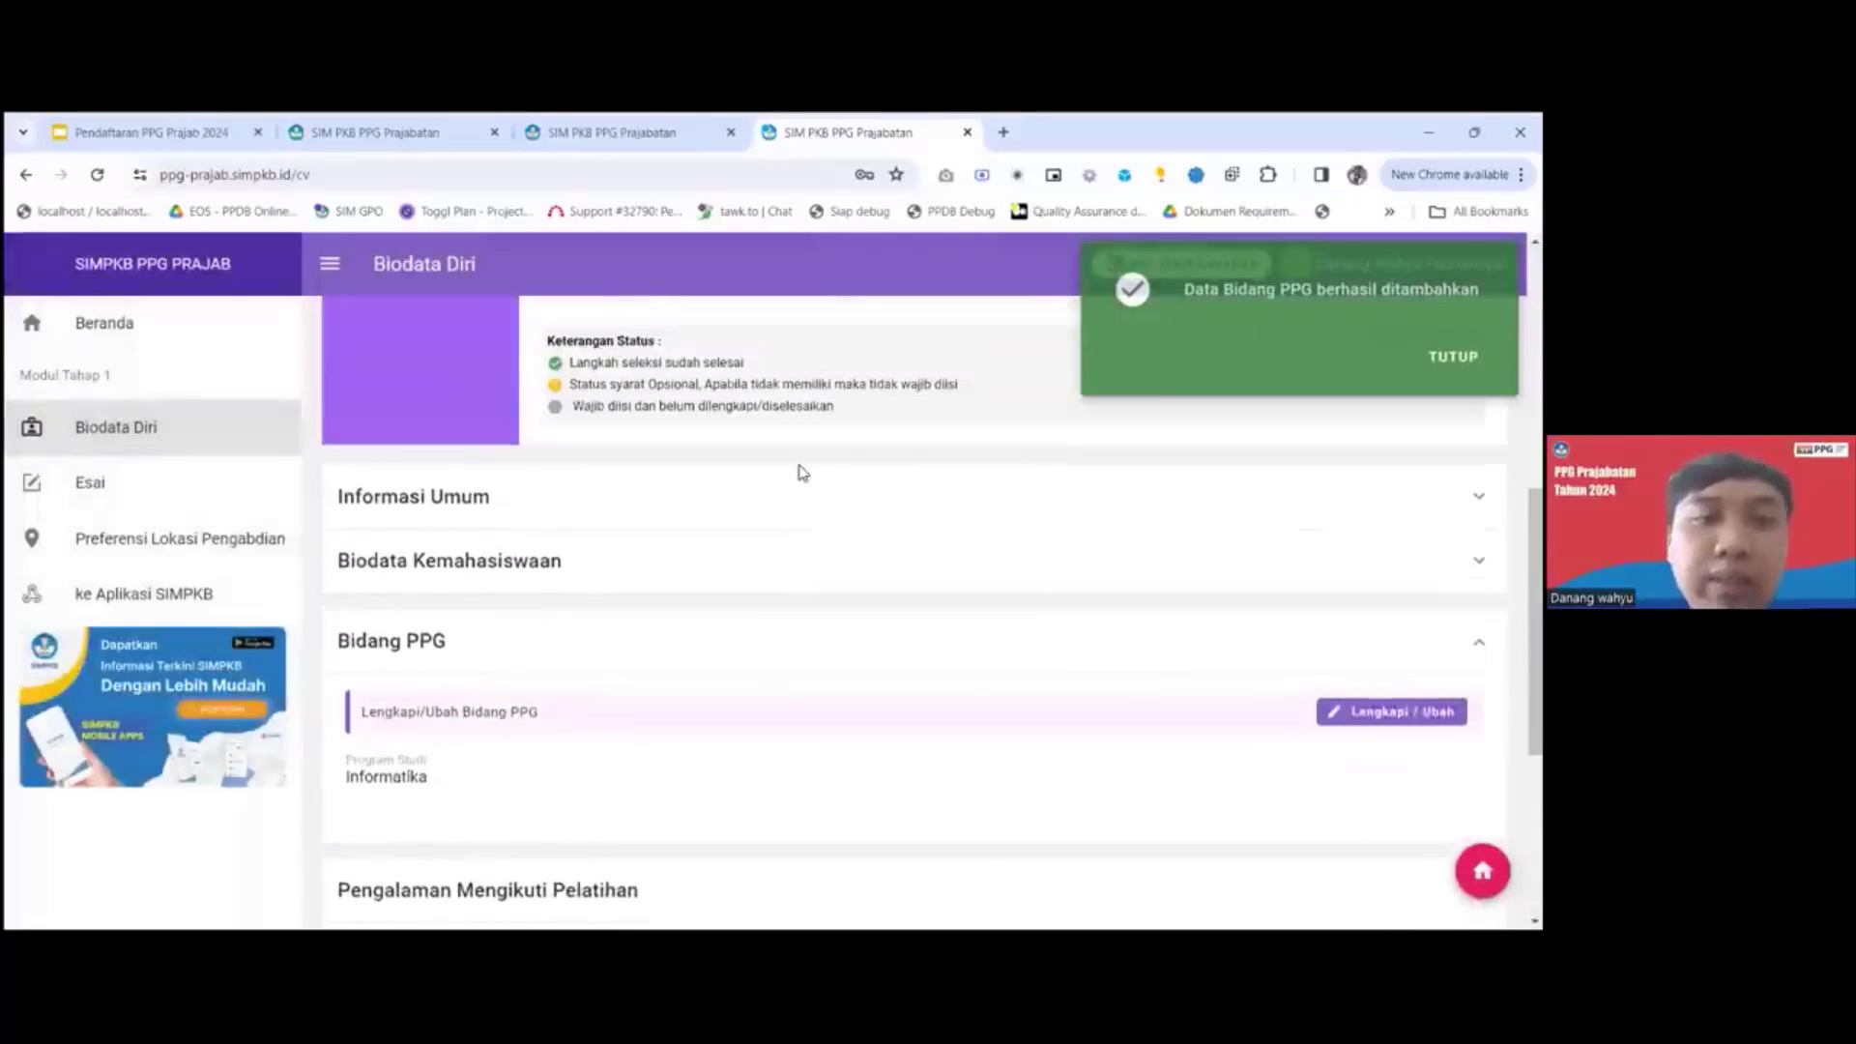
scroll(829, 435, "up", 2)
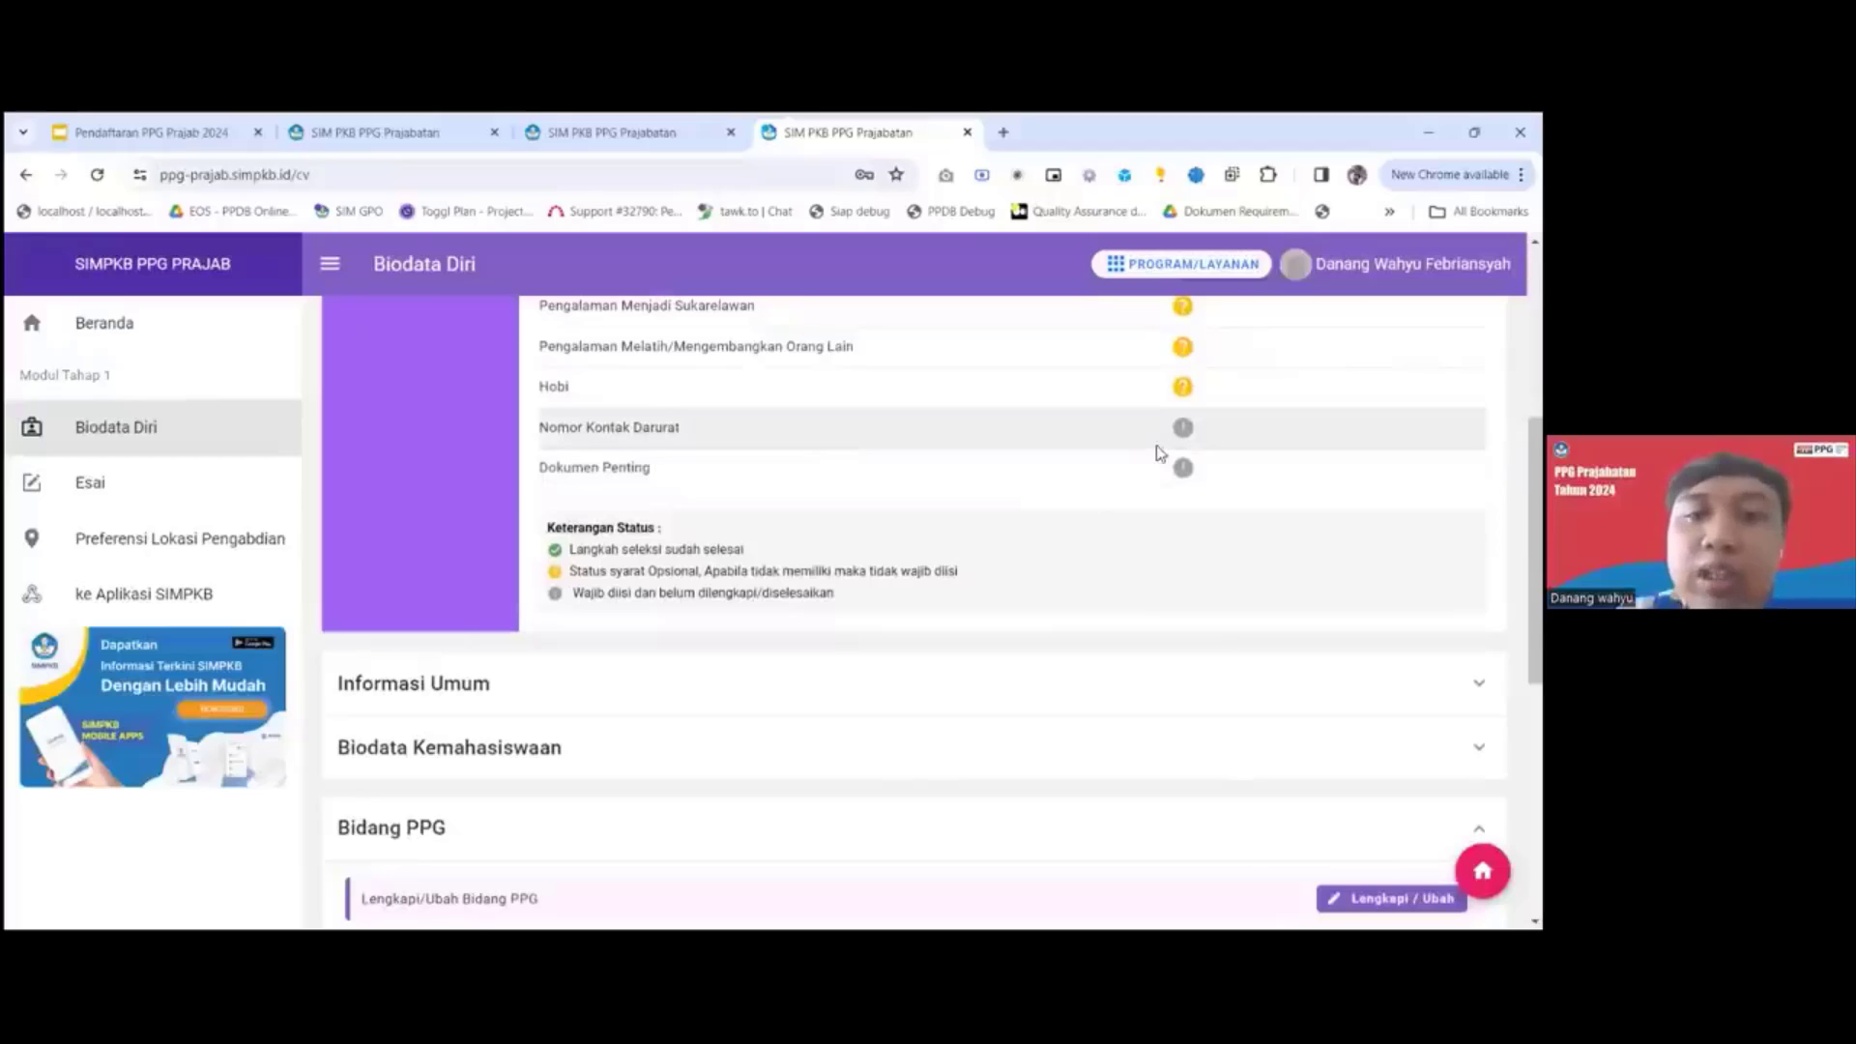
right_click(831, 433)
left_click(505, 554)
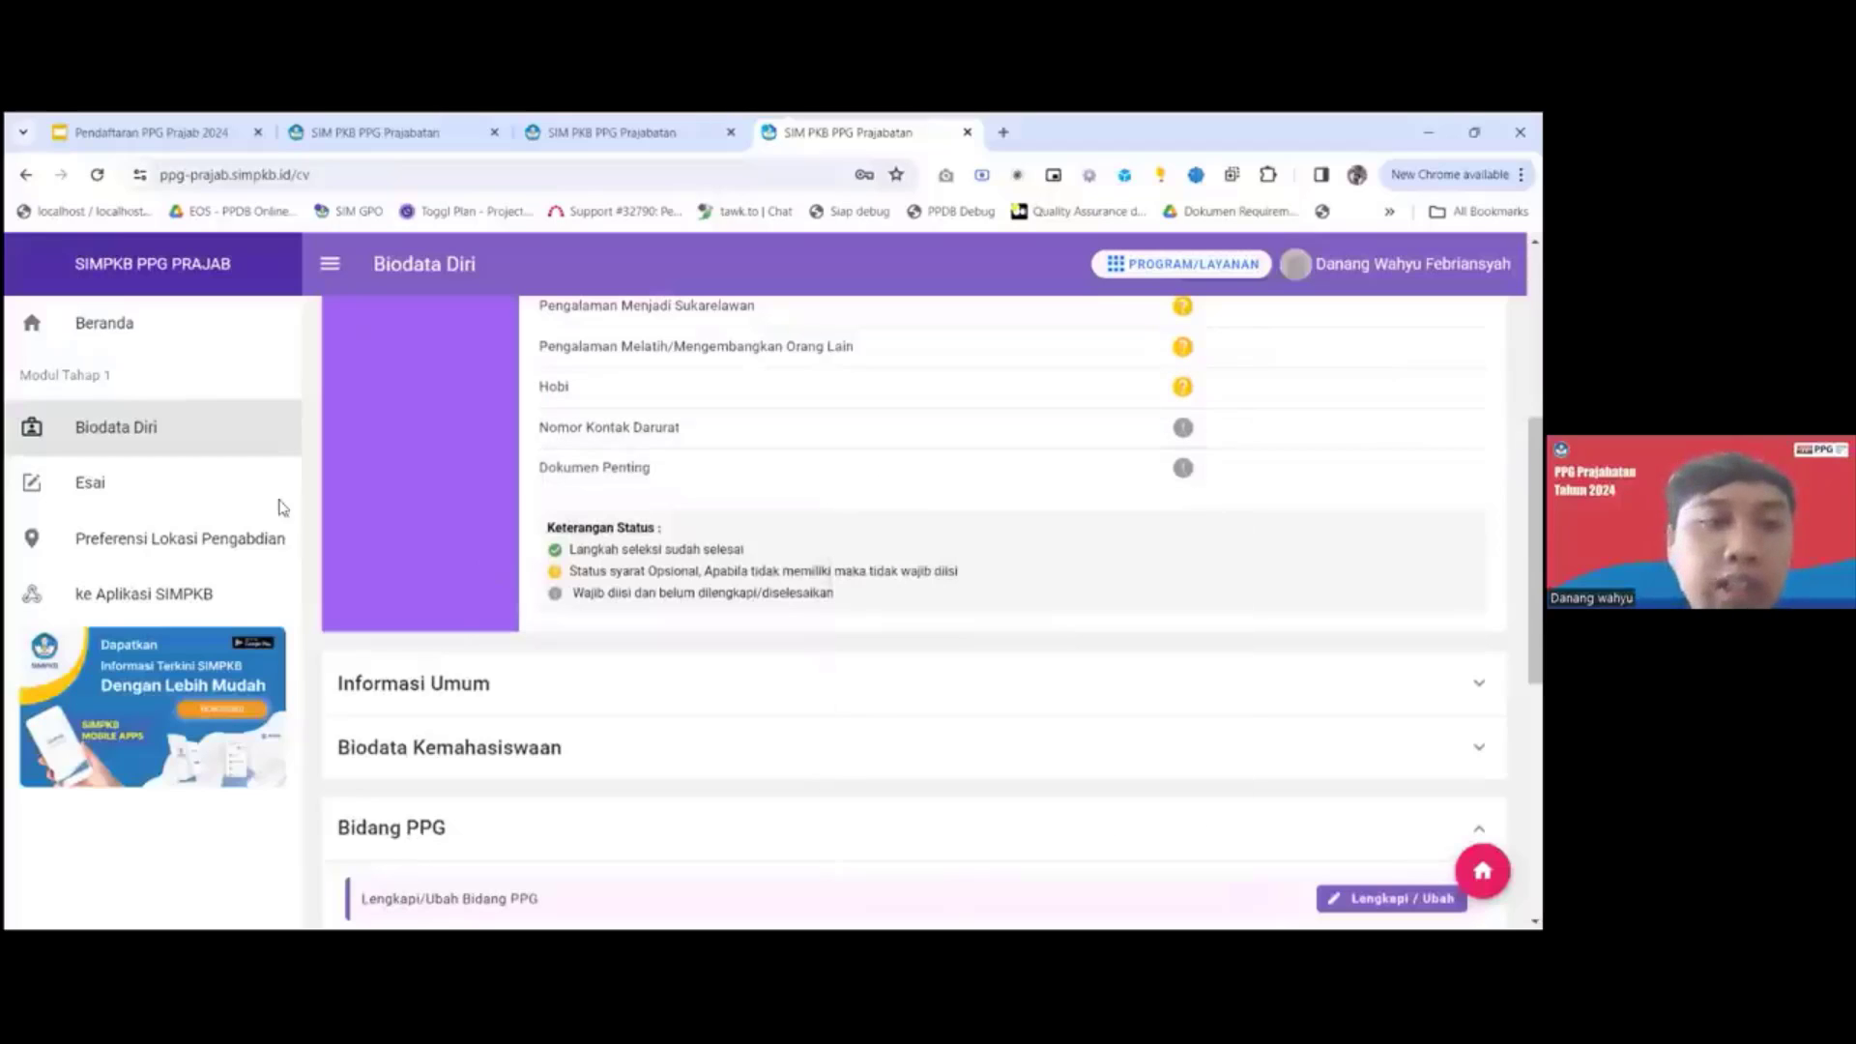
View the answer form for question A in the Esai module, and reload the page to return to the question list.
left_click(110, 489)
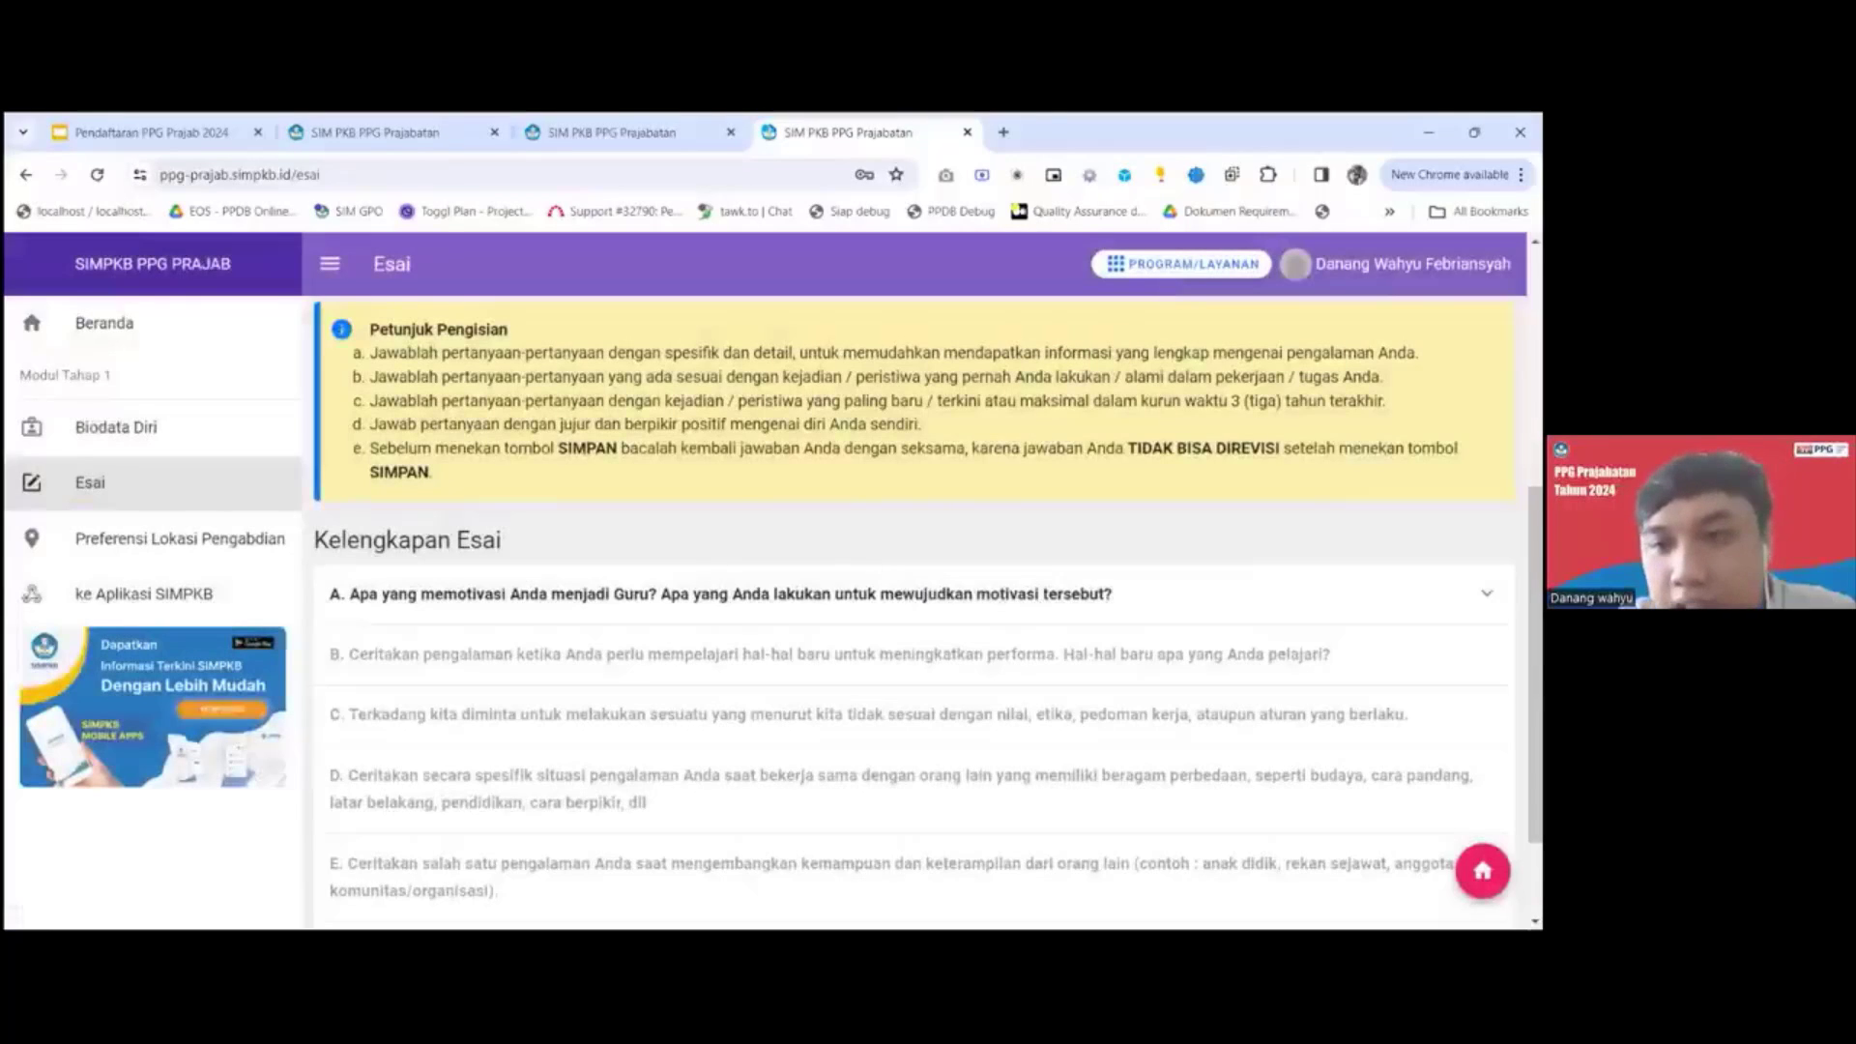
left_click(1487, 593)
left_click(1486, 593)
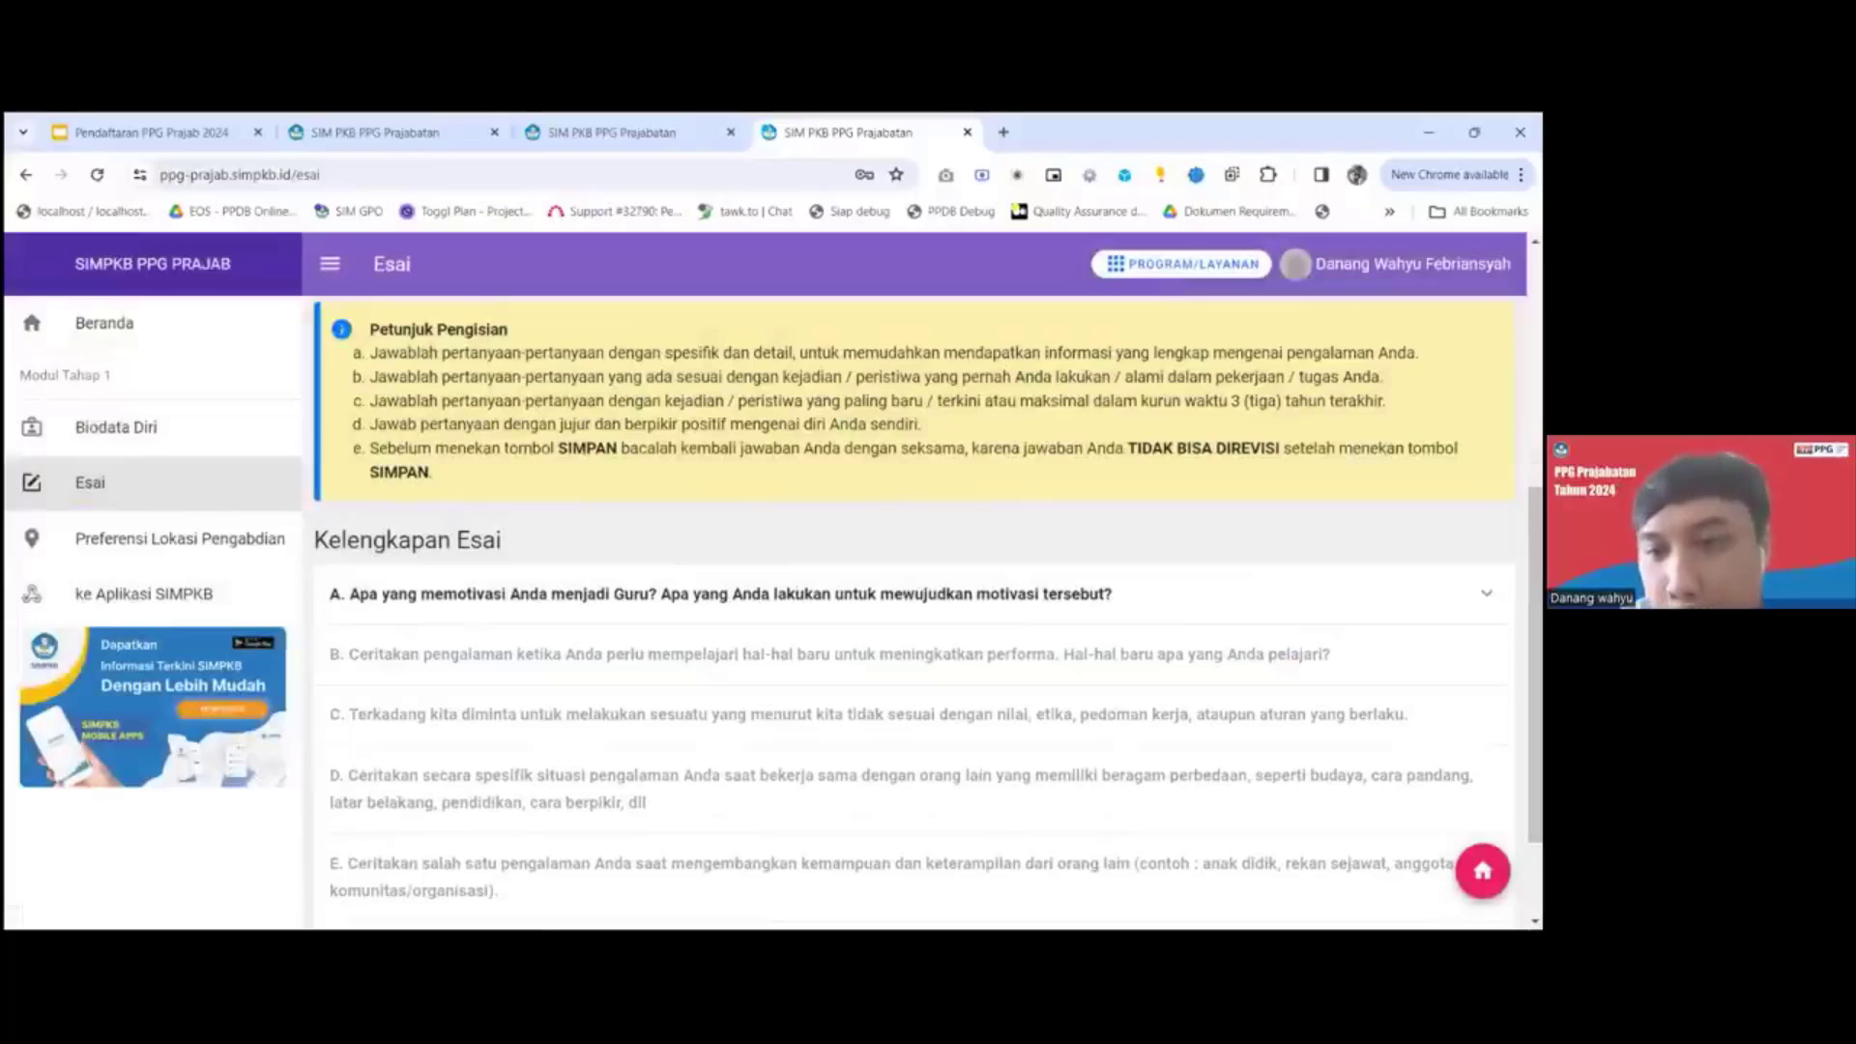
left_click(1486, 593)
left_click(1332, 662)
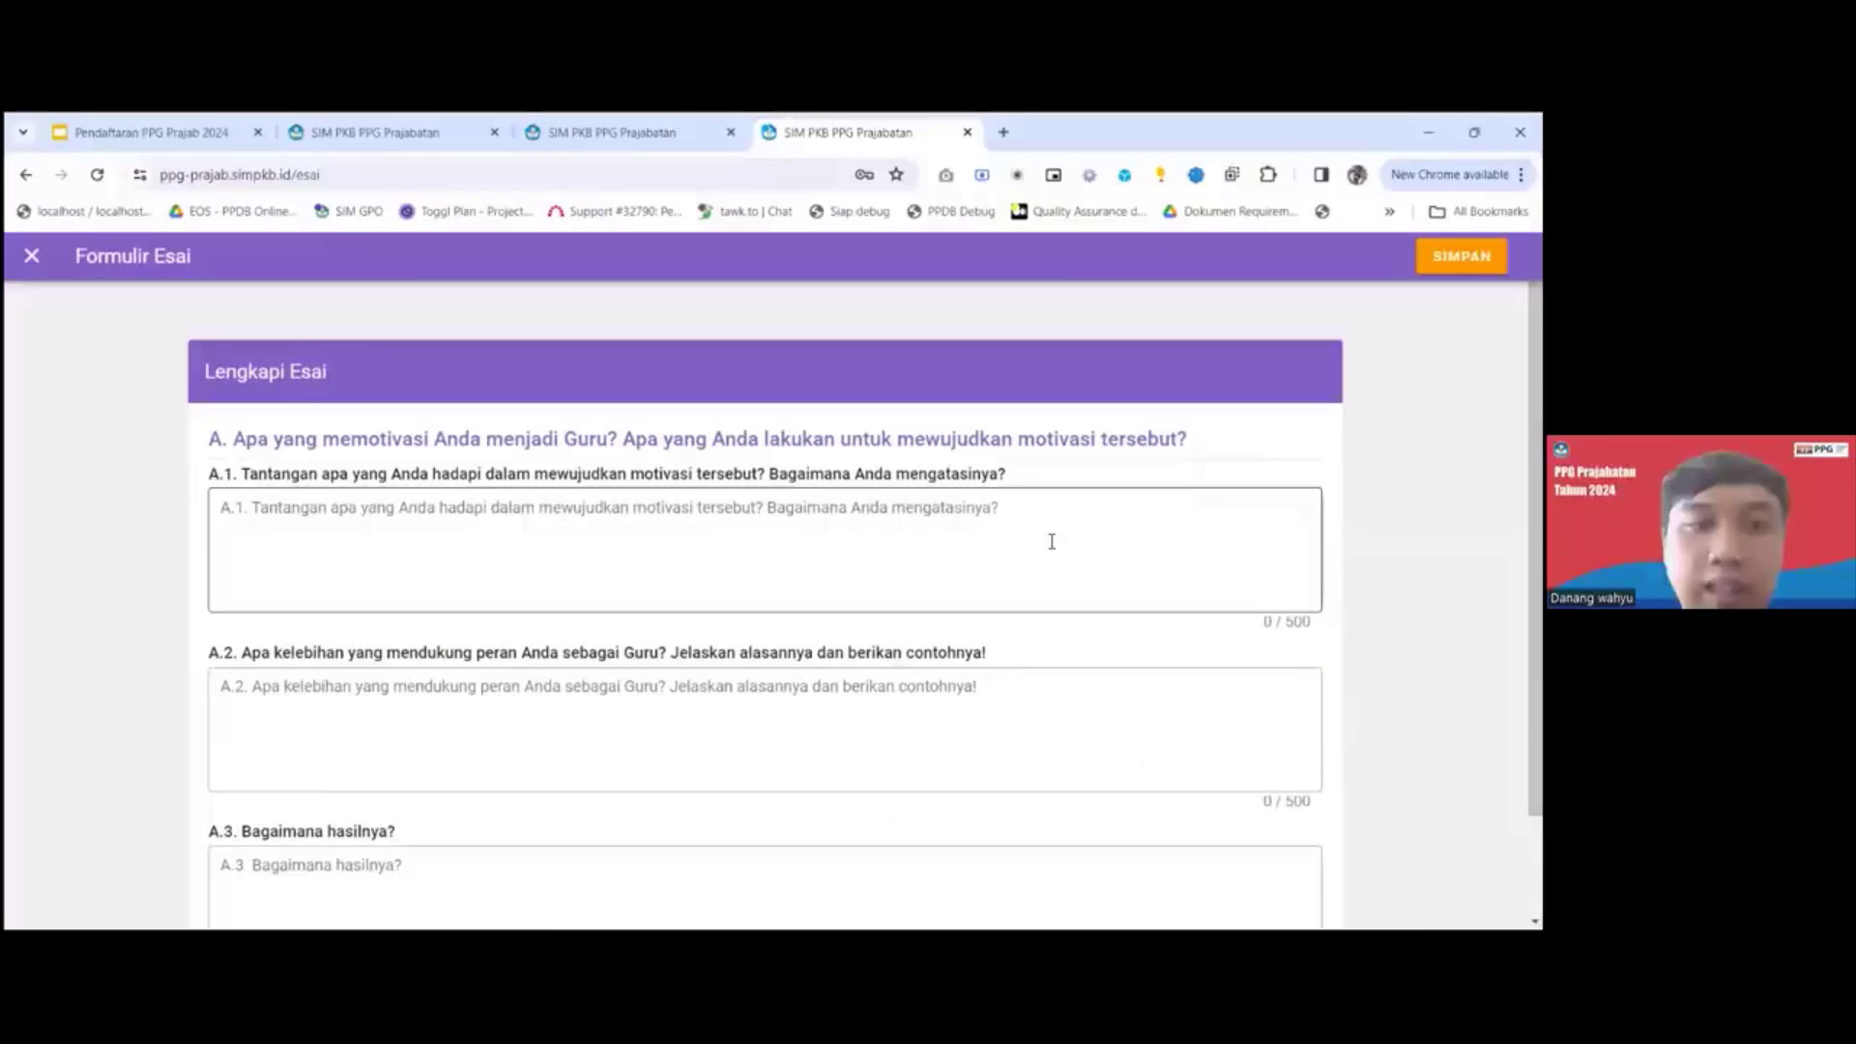
scroll(1049, 541, "down", 1)
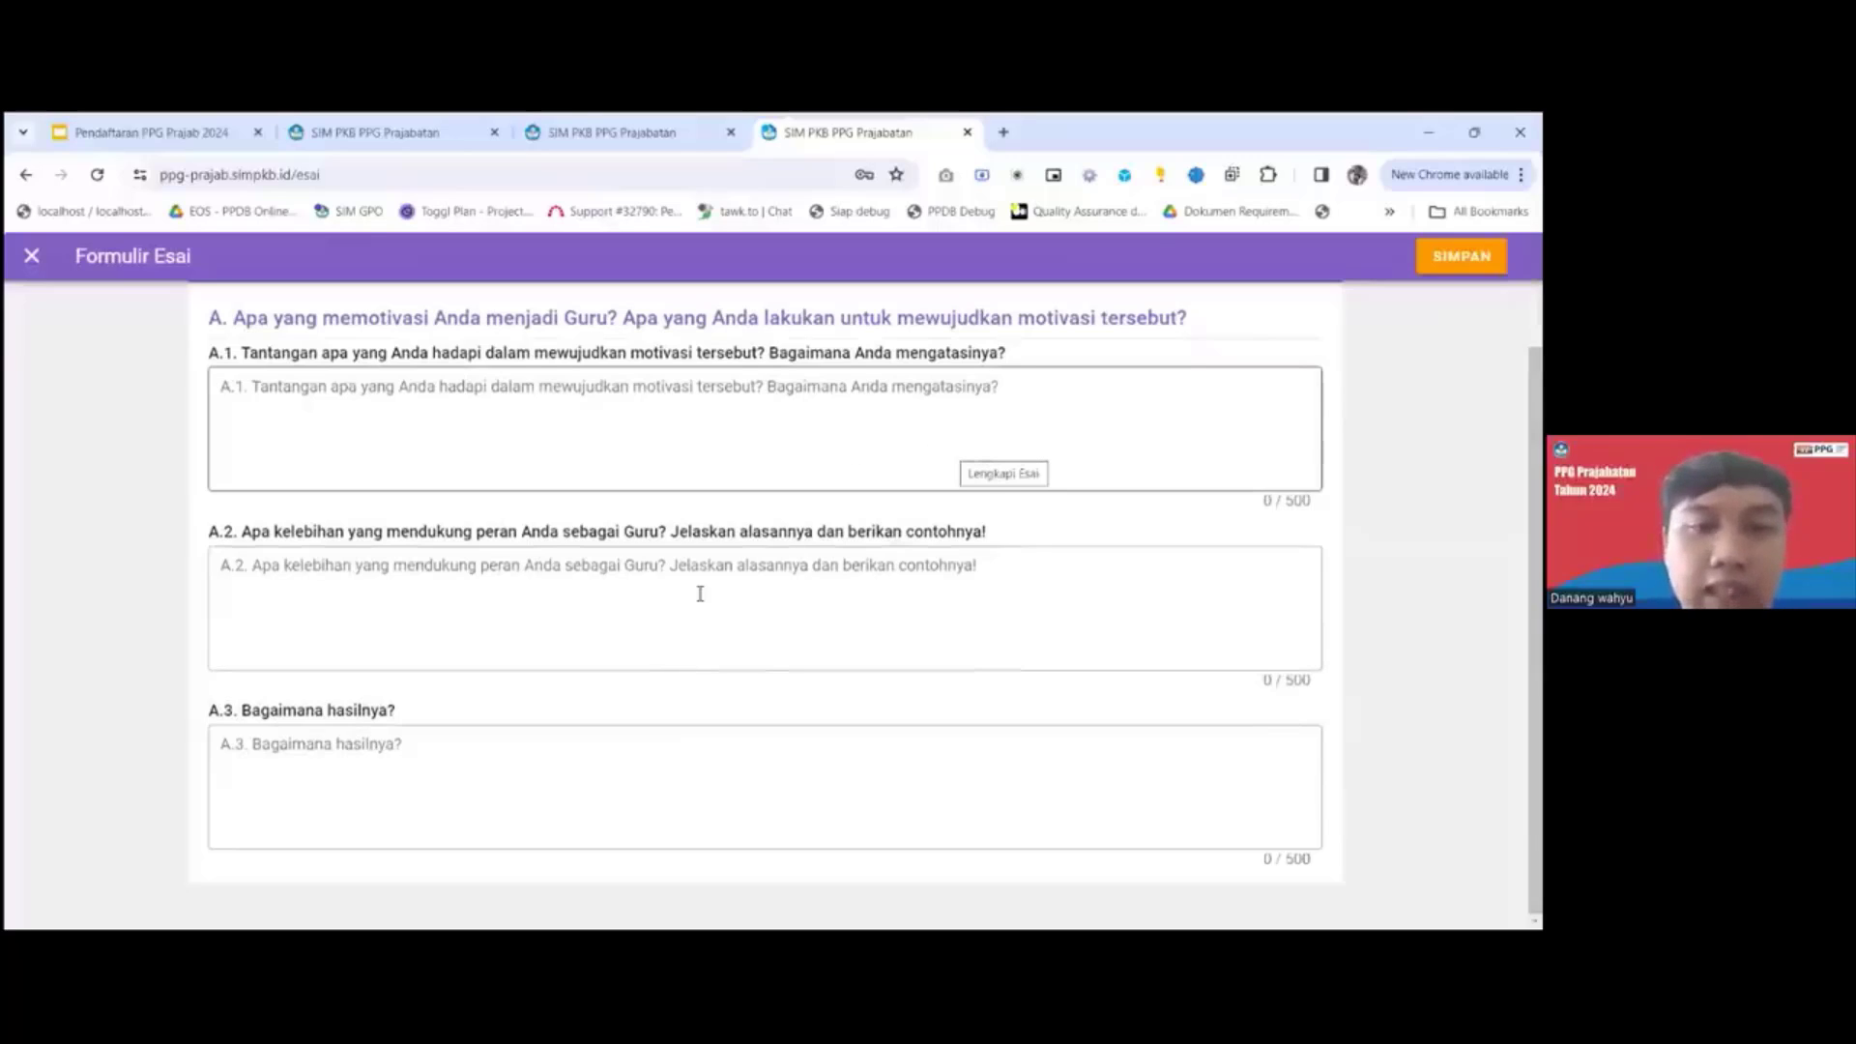
left_click(95, 180)
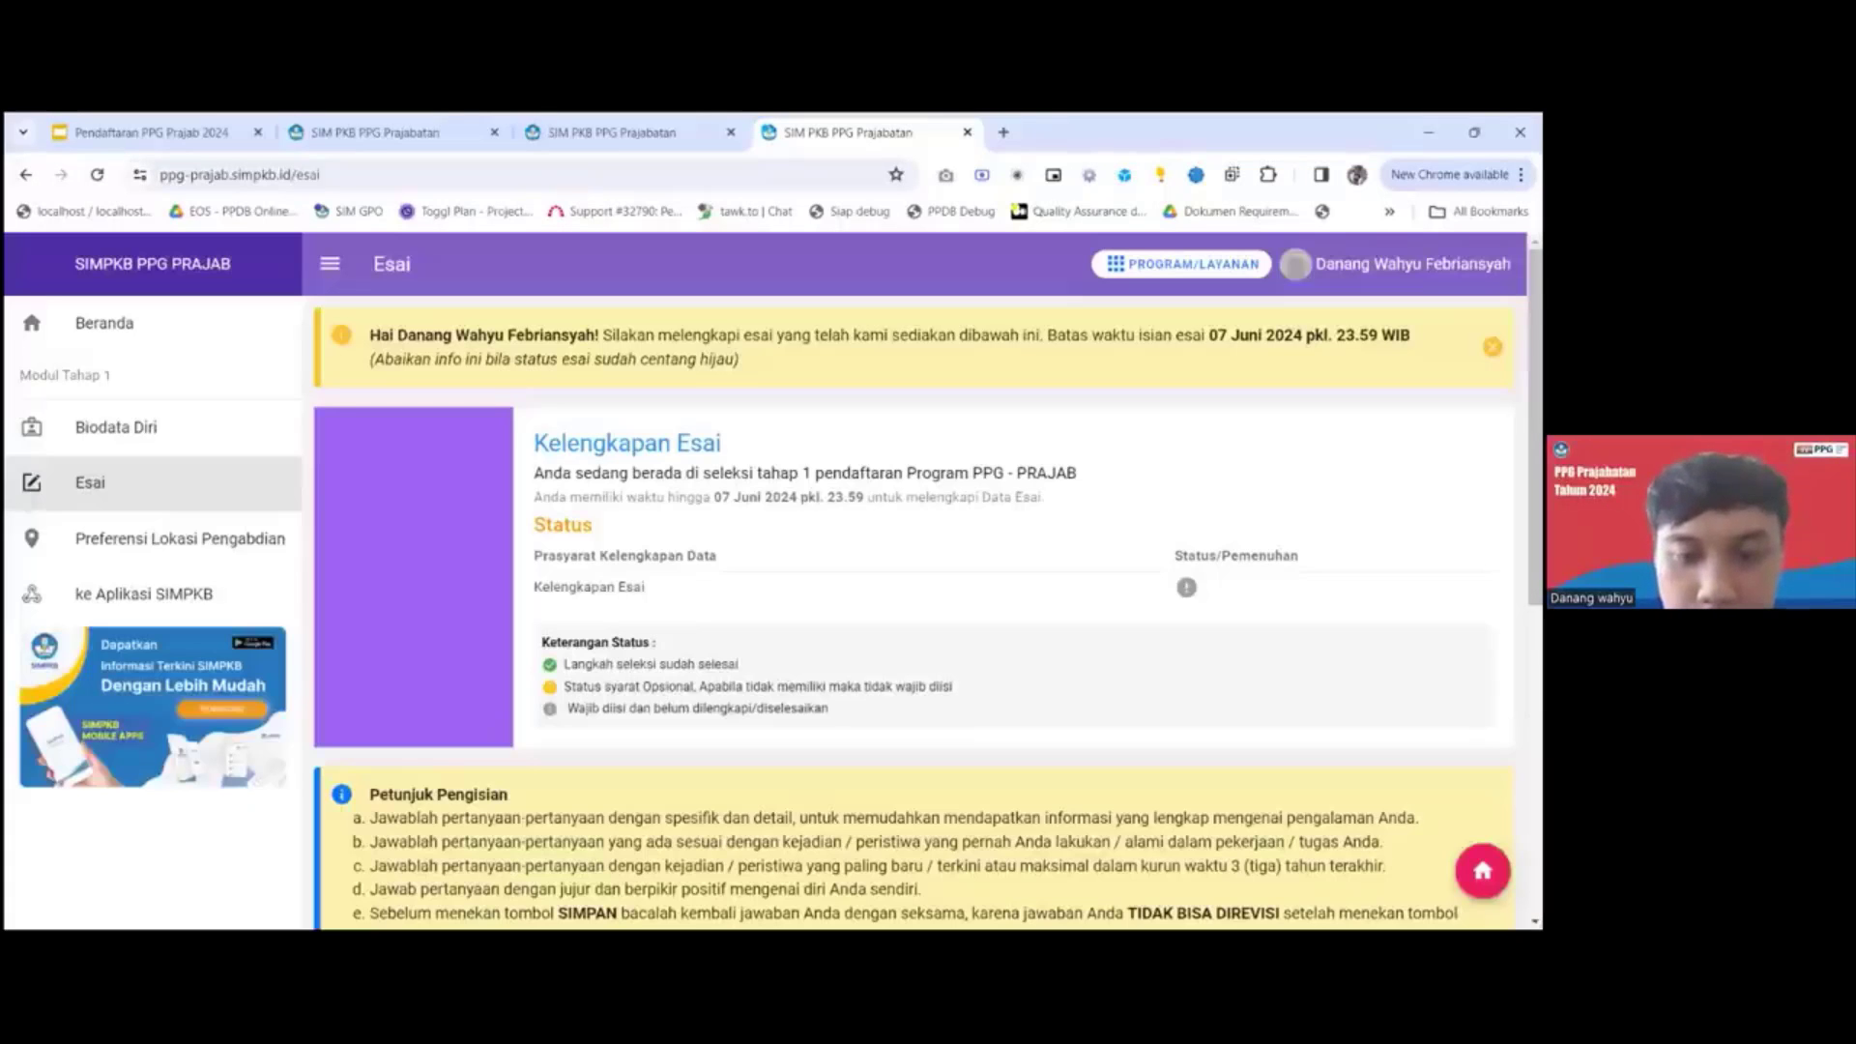
scroll(802, 535, "down", 5)
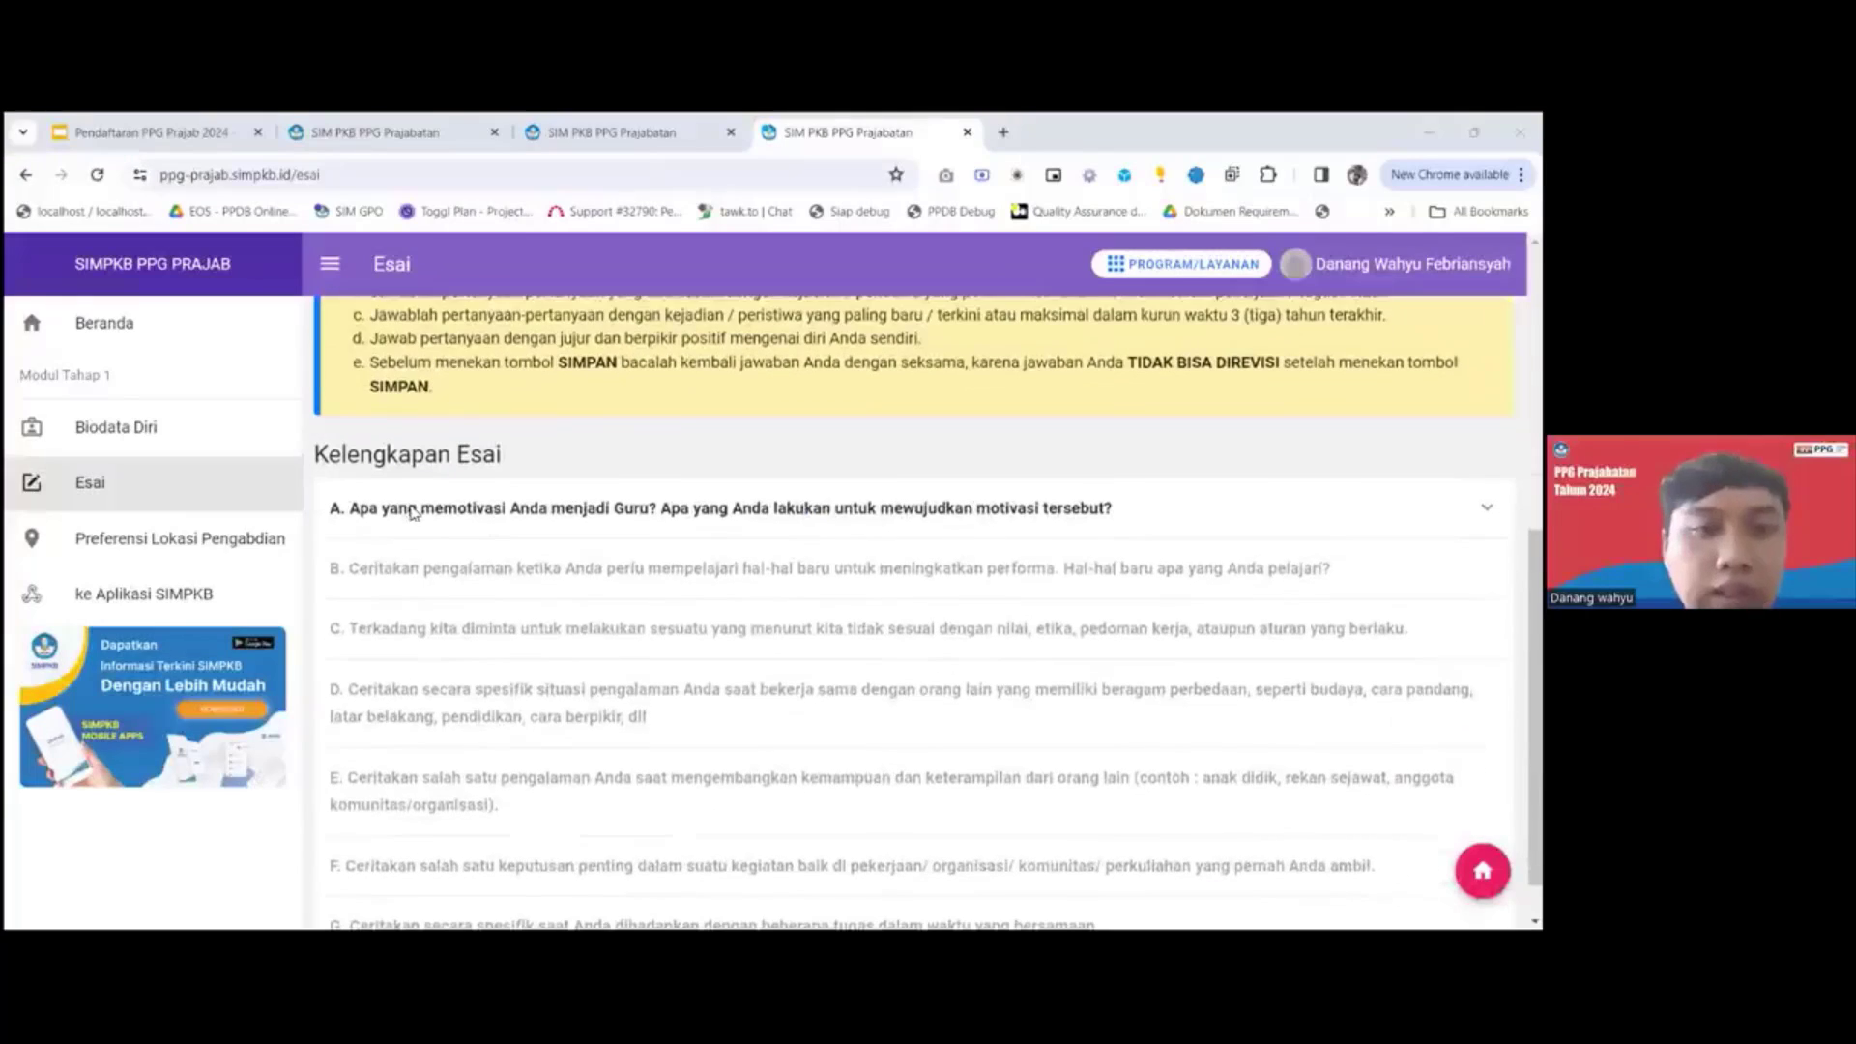
Go to the Preferensi Lokasi Pengabdian module and open its preference form for editing.
left_click(257, 547)
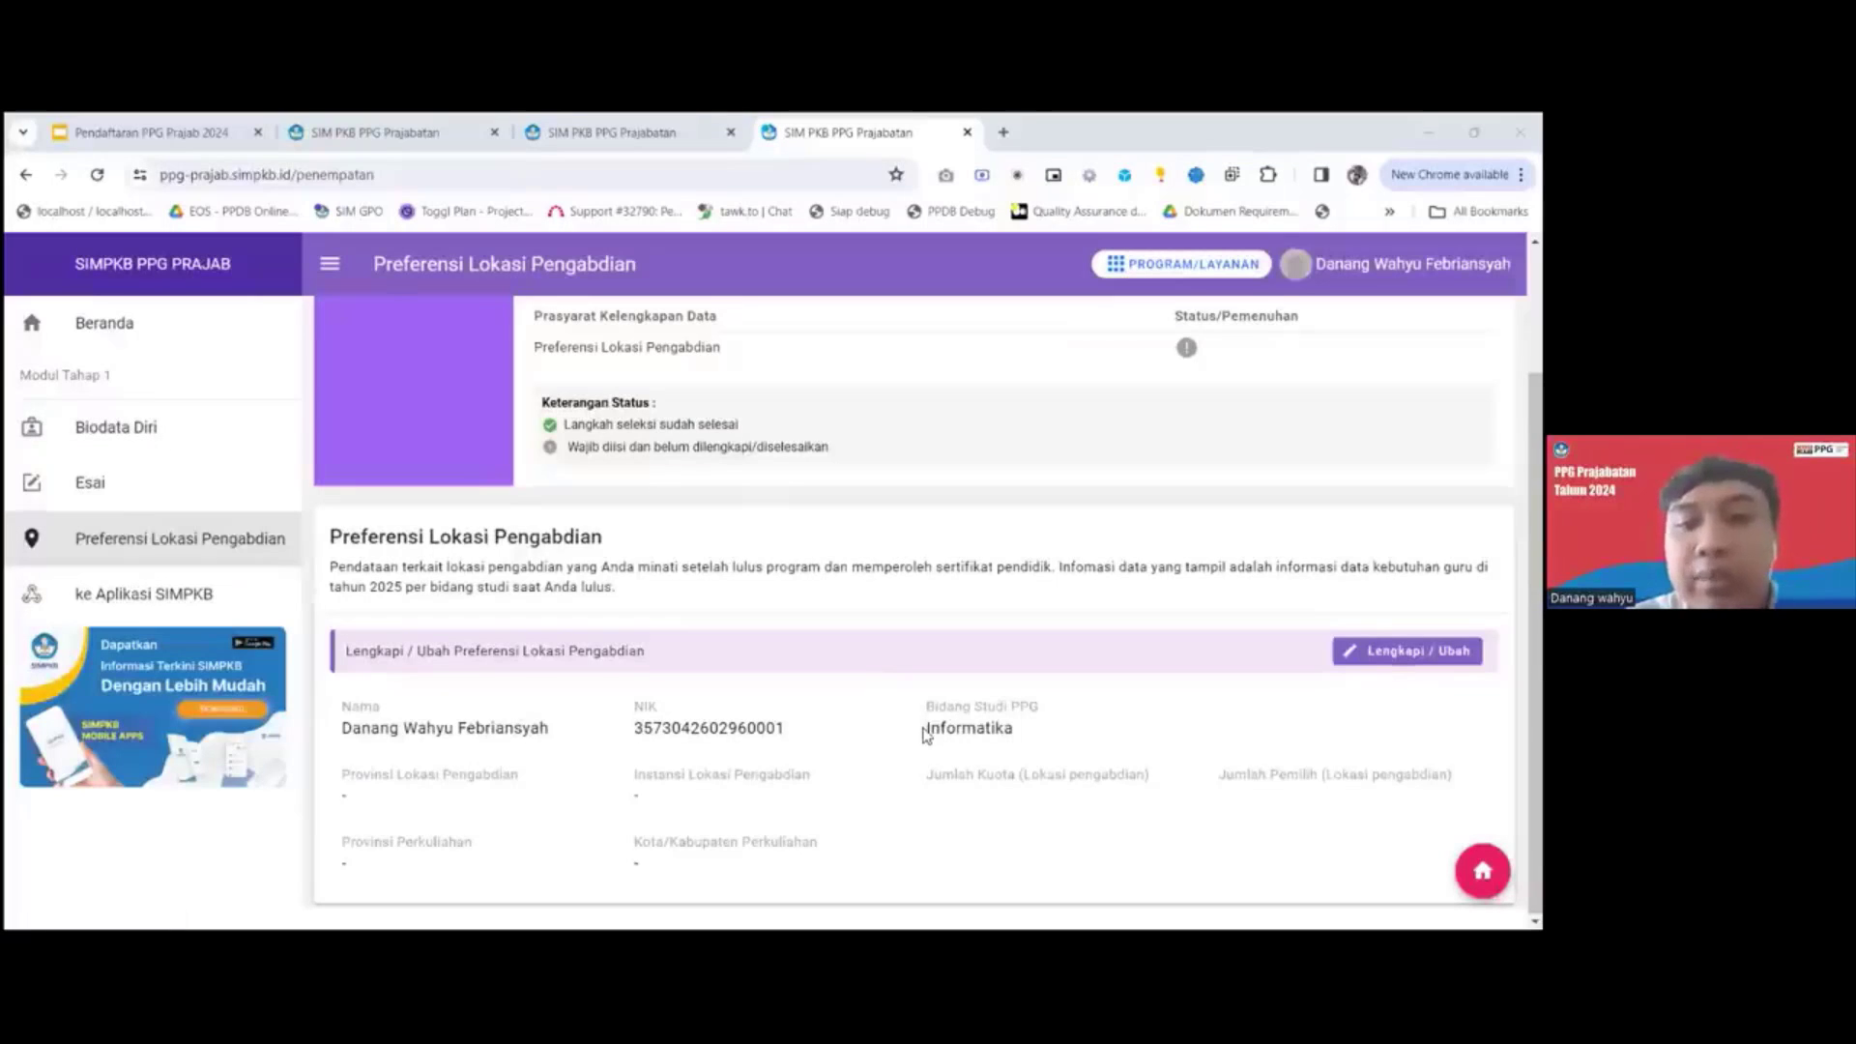
mouse_move(926, 727)
left_mouse_down()
mouse_move(1018, 733)
mouse_move(925, 732)
left_mouse_up()
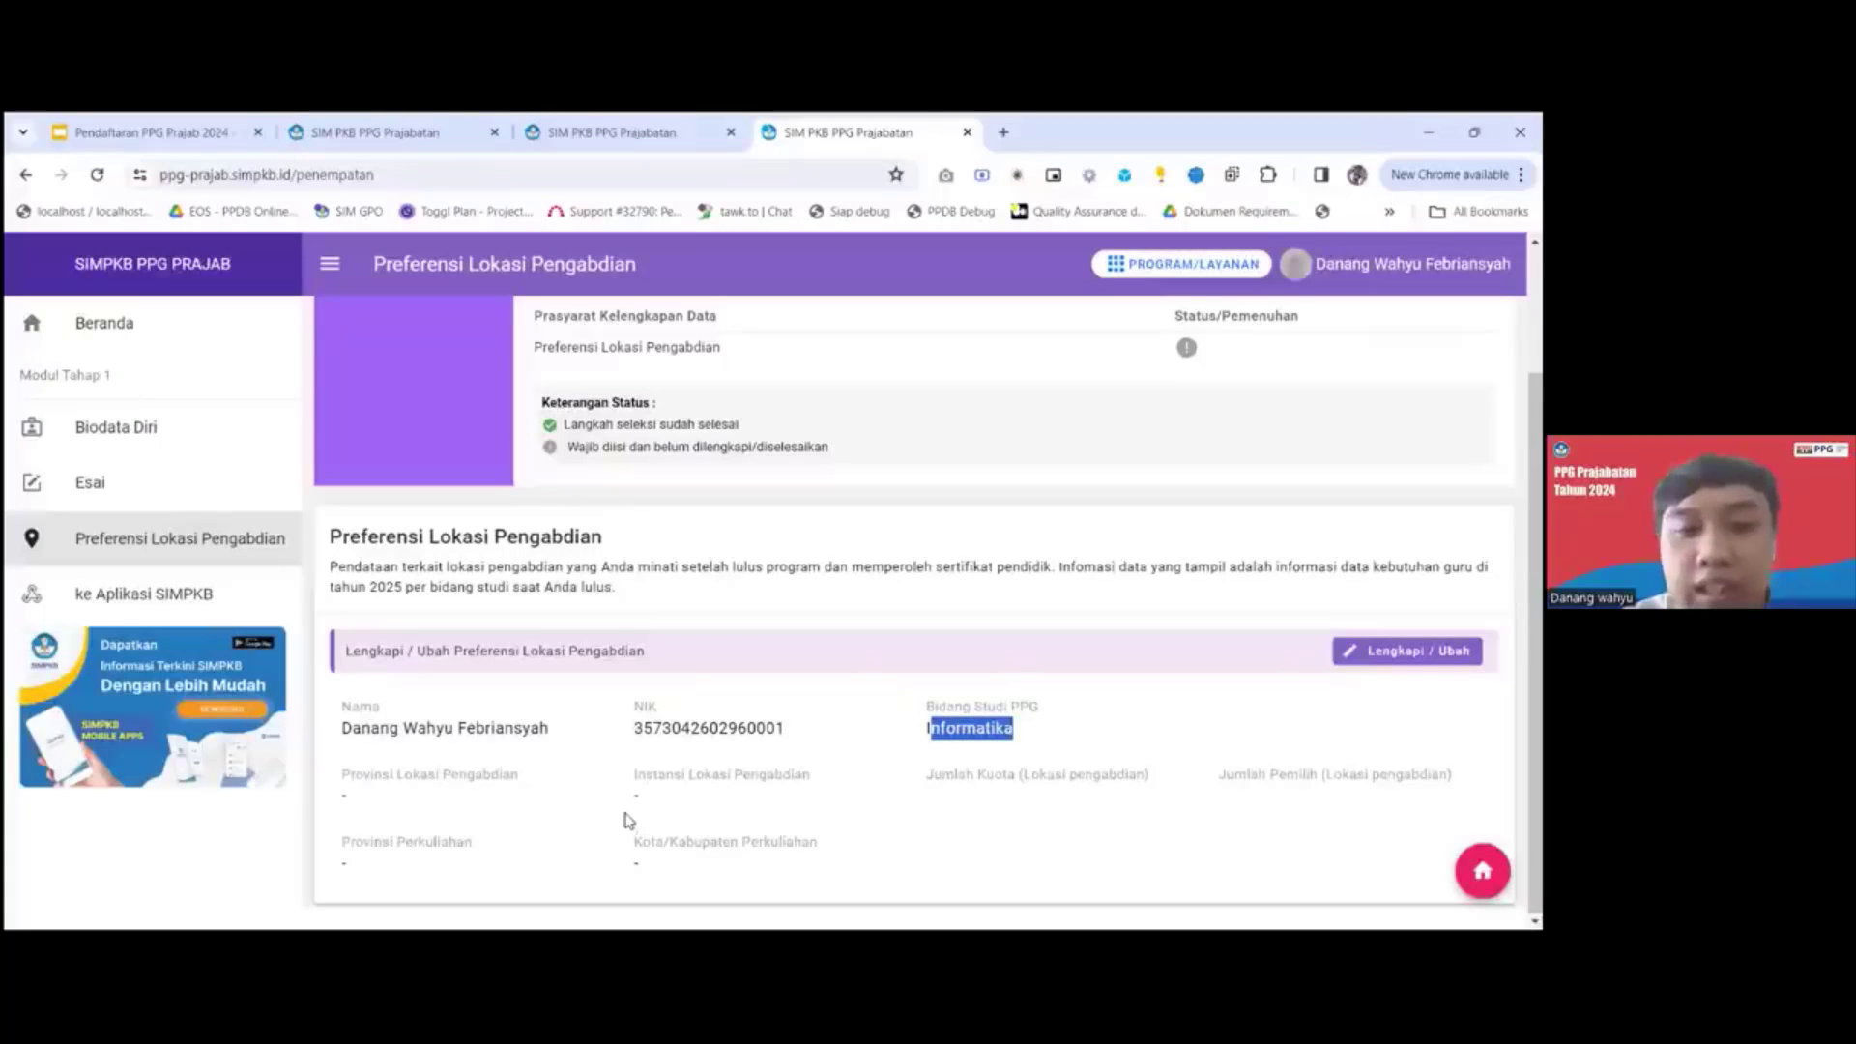
left_click_drag(631, 796, 657, 802)
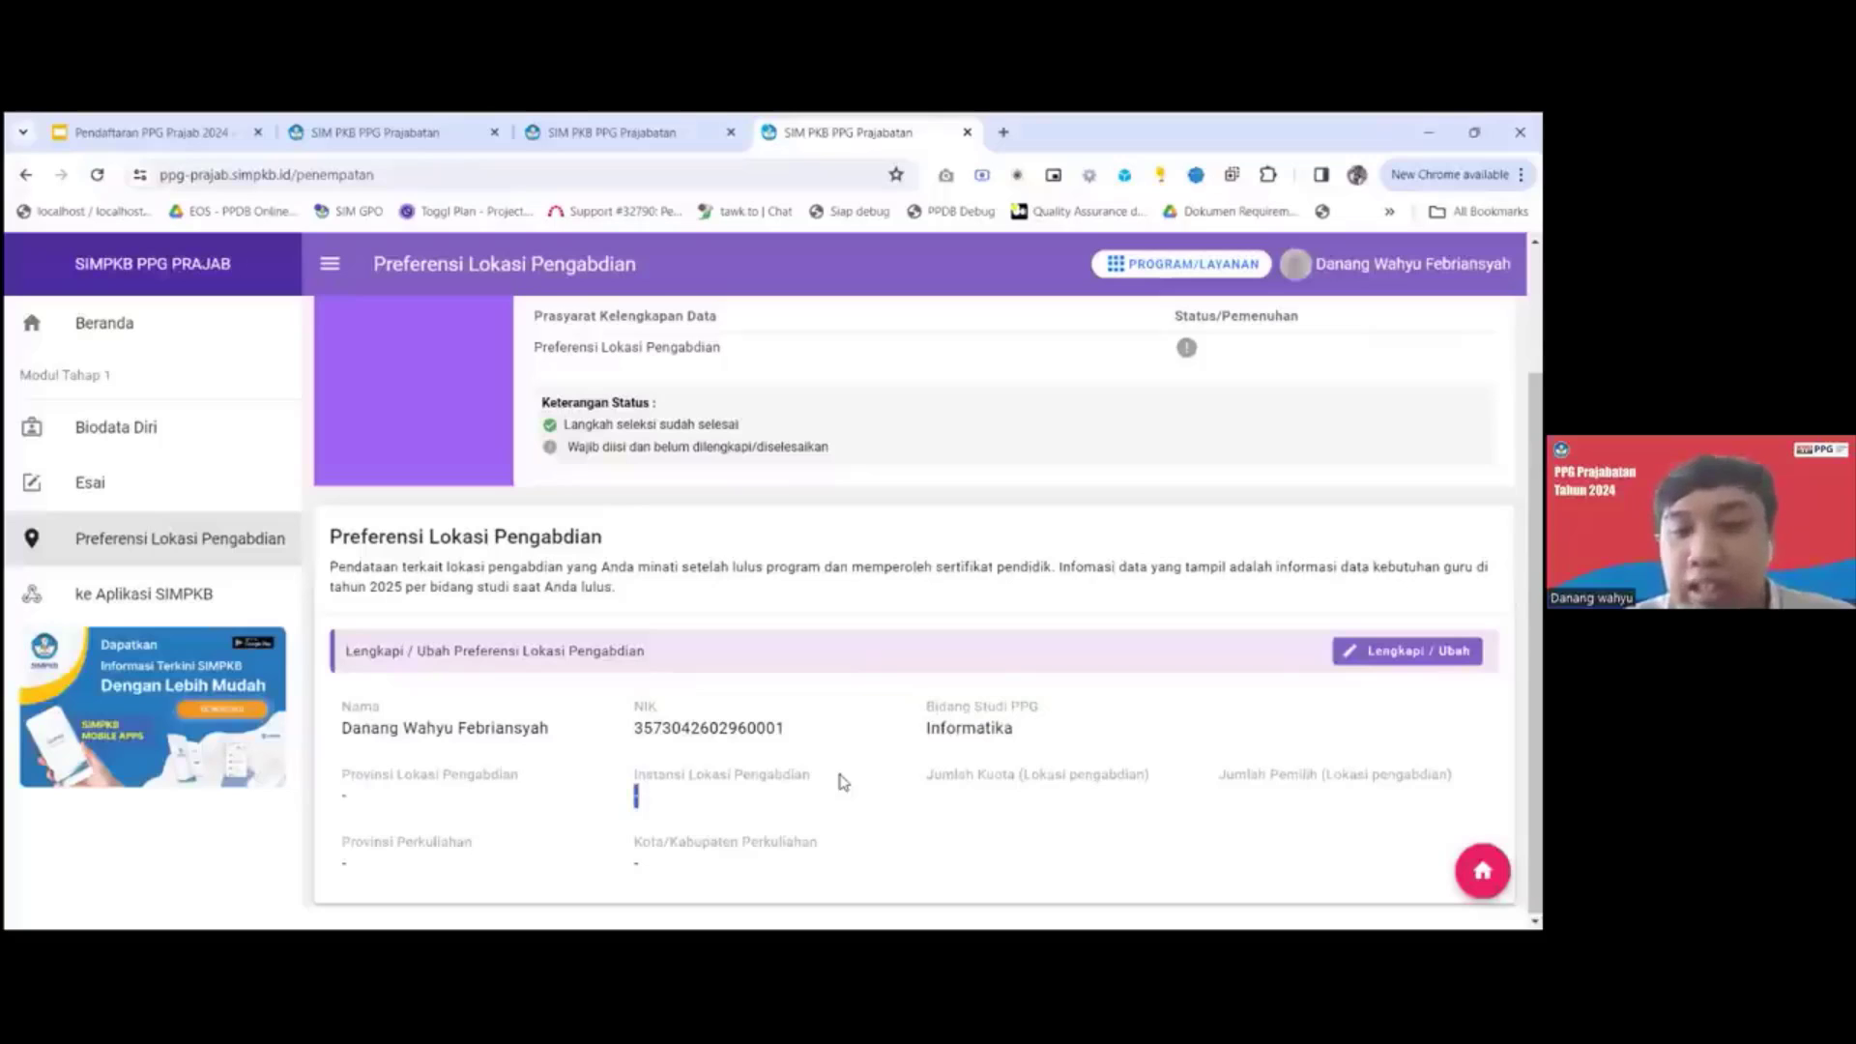
left_click(930, 754)
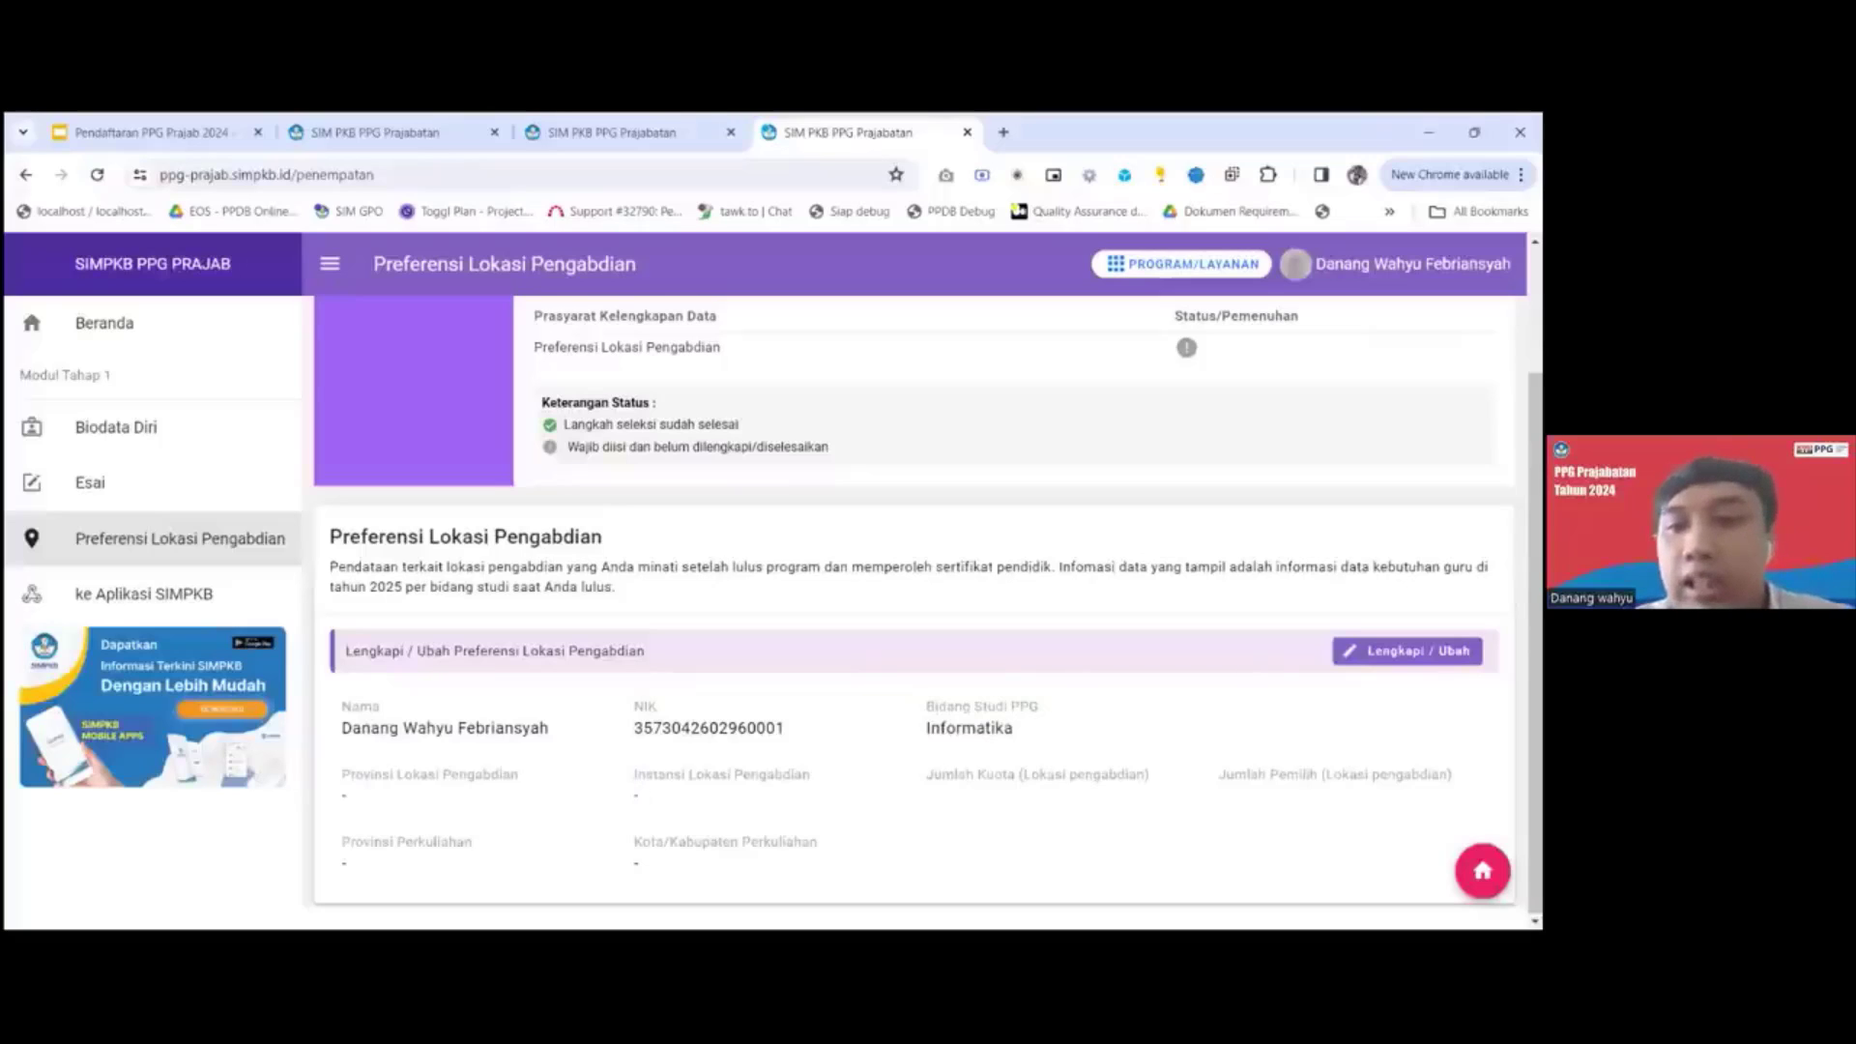
left_click(1408, 650)
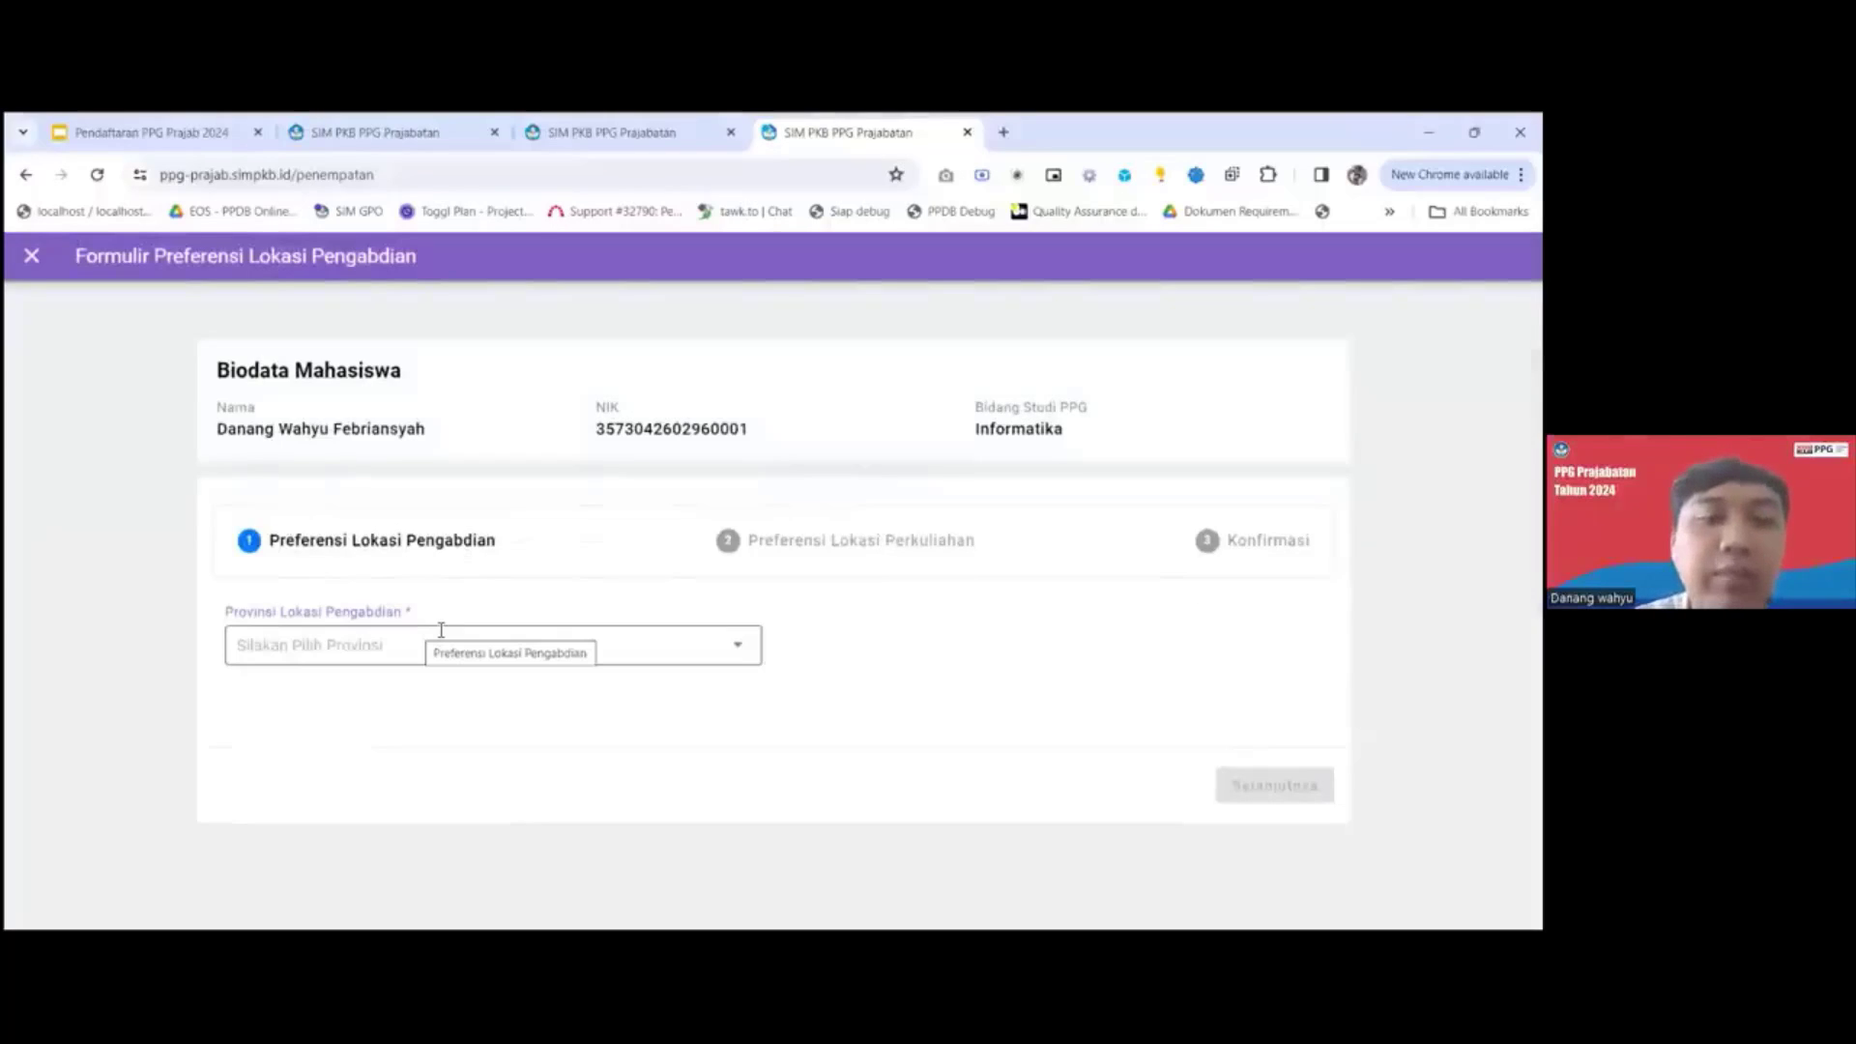
Choose Jawa Tengah as the Provinsi Lokasi Pengabdian and Kabupaten Sragen as the institution, and continue to Preferensi Lokasi Perkuliahan.
left_click(678, 645)
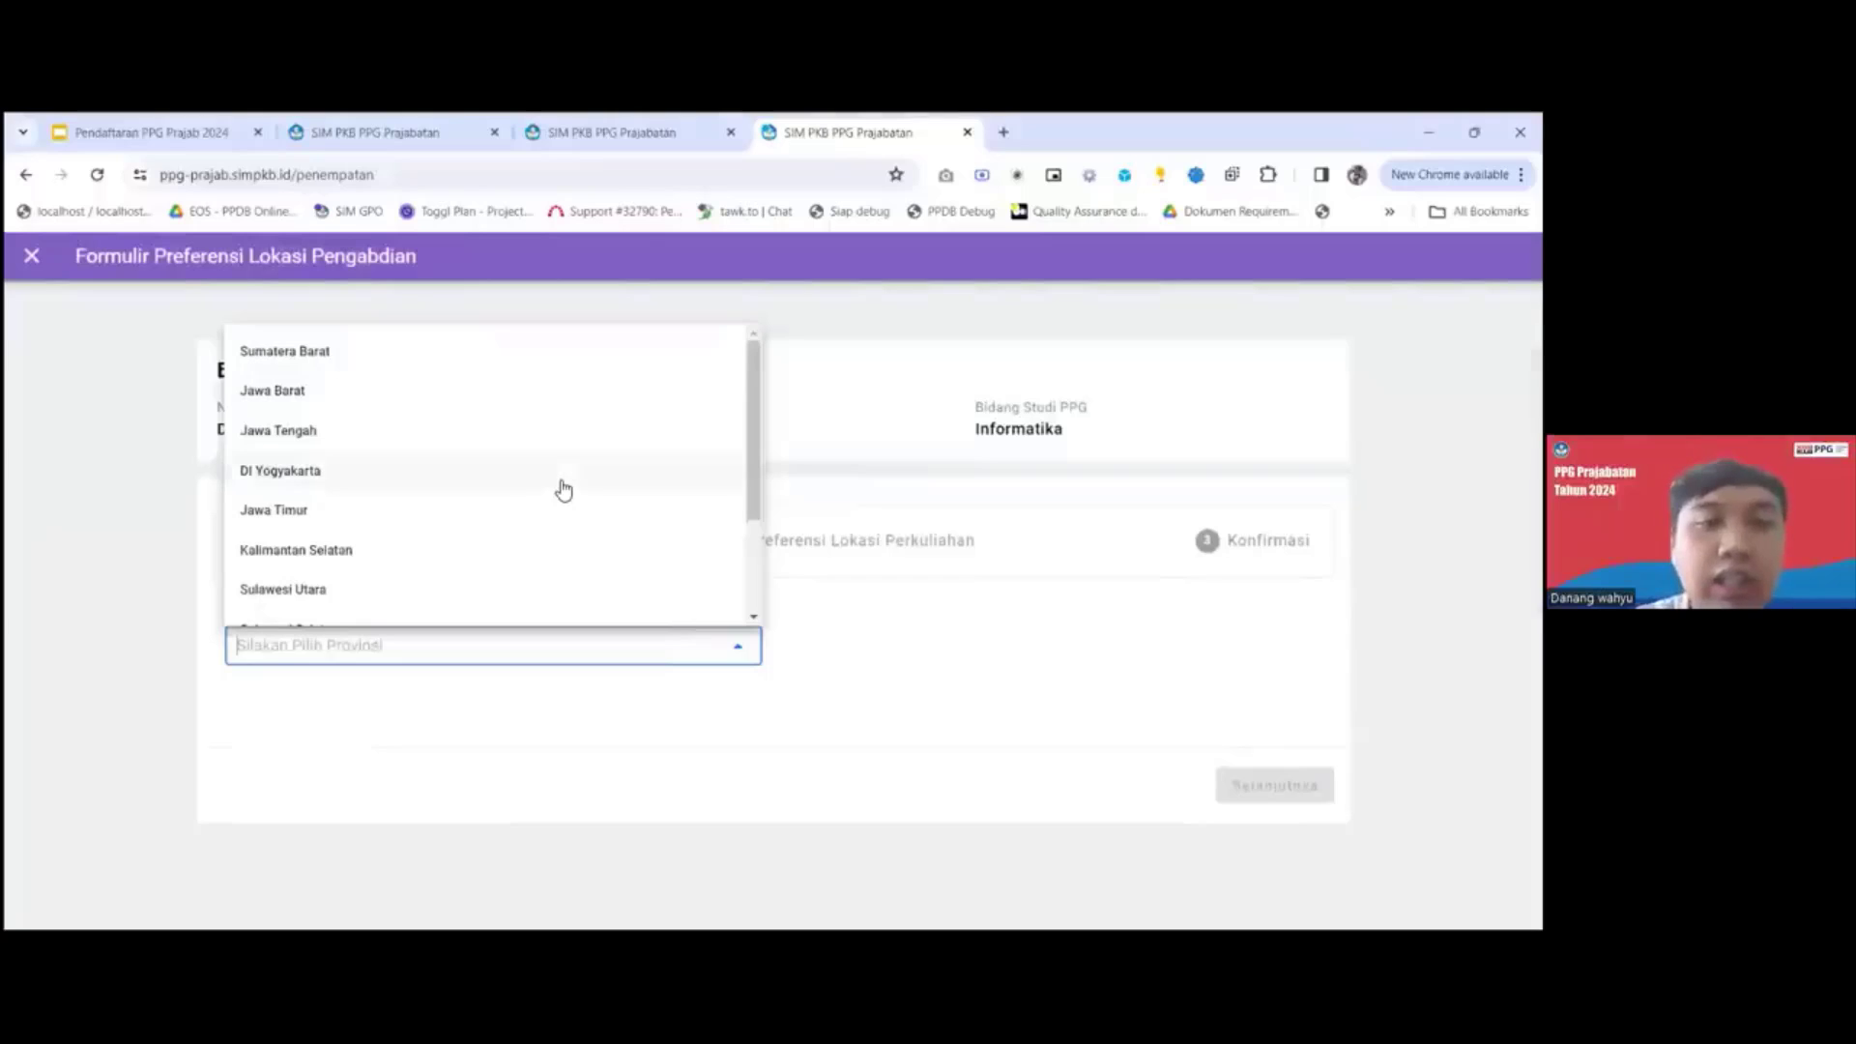
scroll(564, 490, "down", 2)
scroll(563, 490, "up", 2)
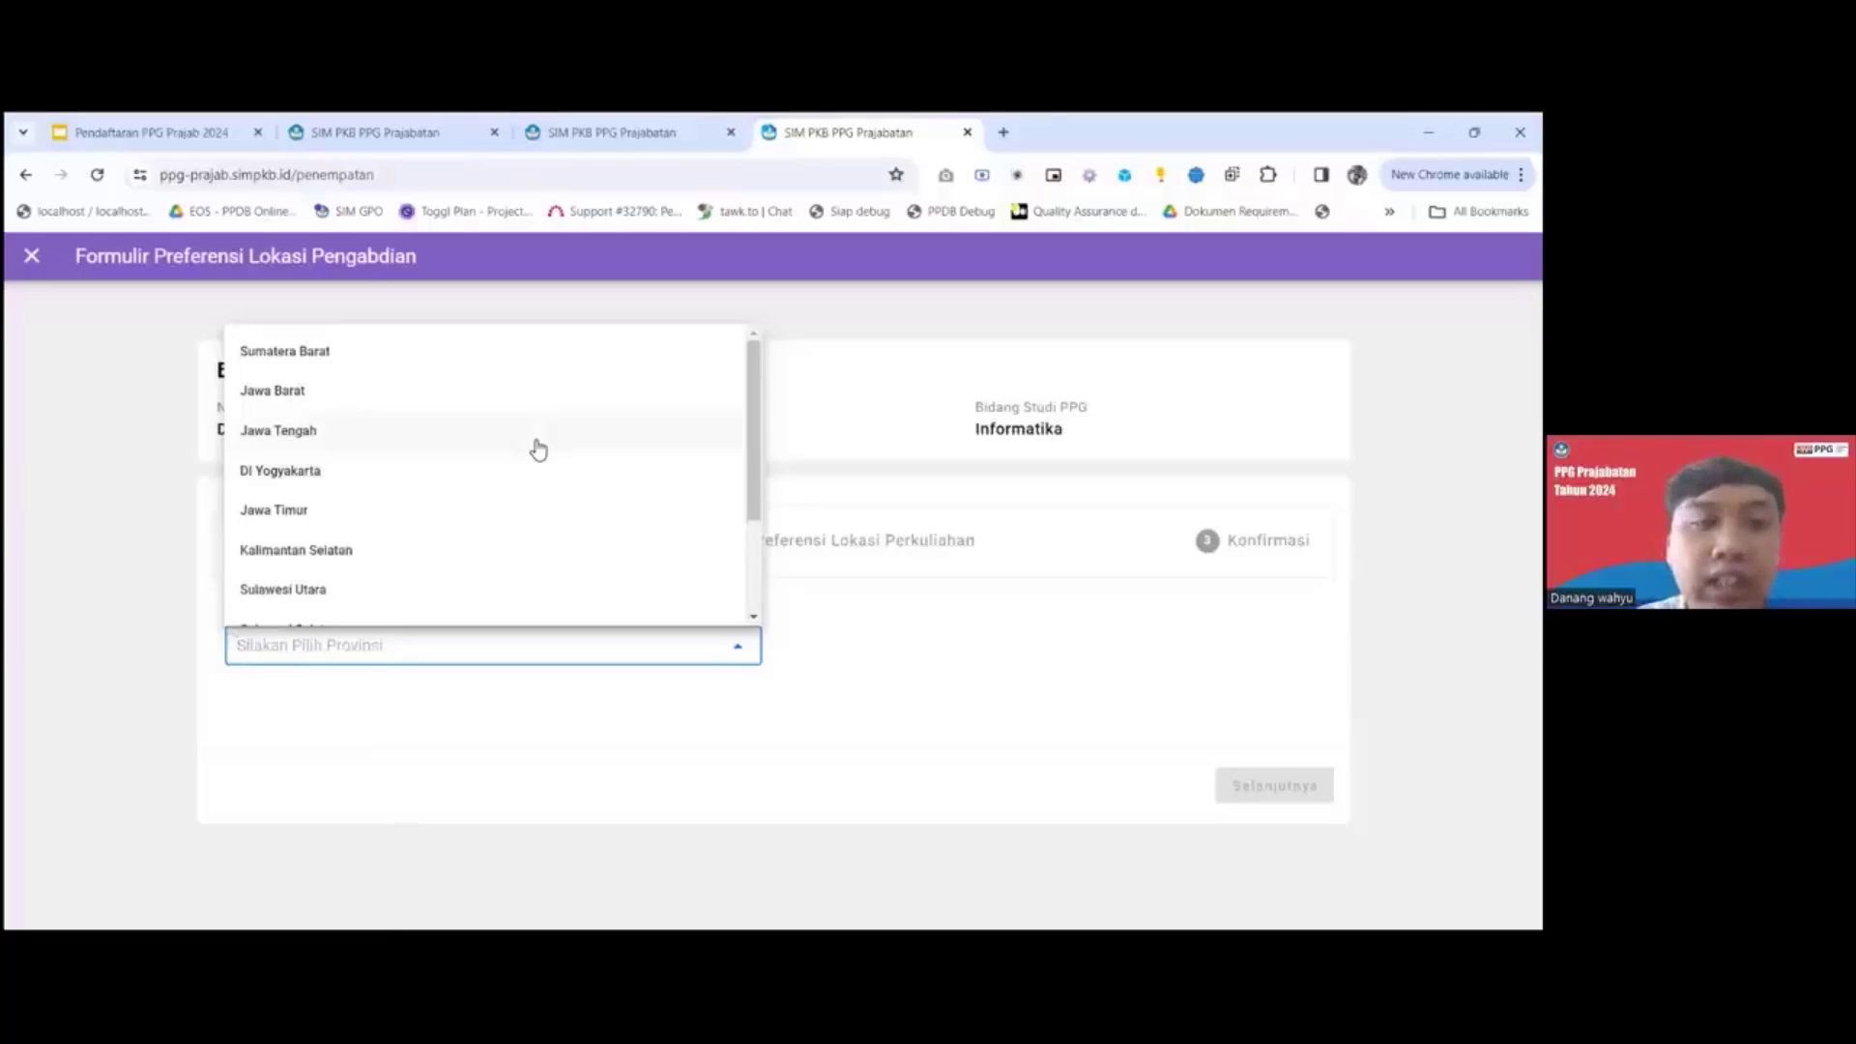
left_click(538, 447)
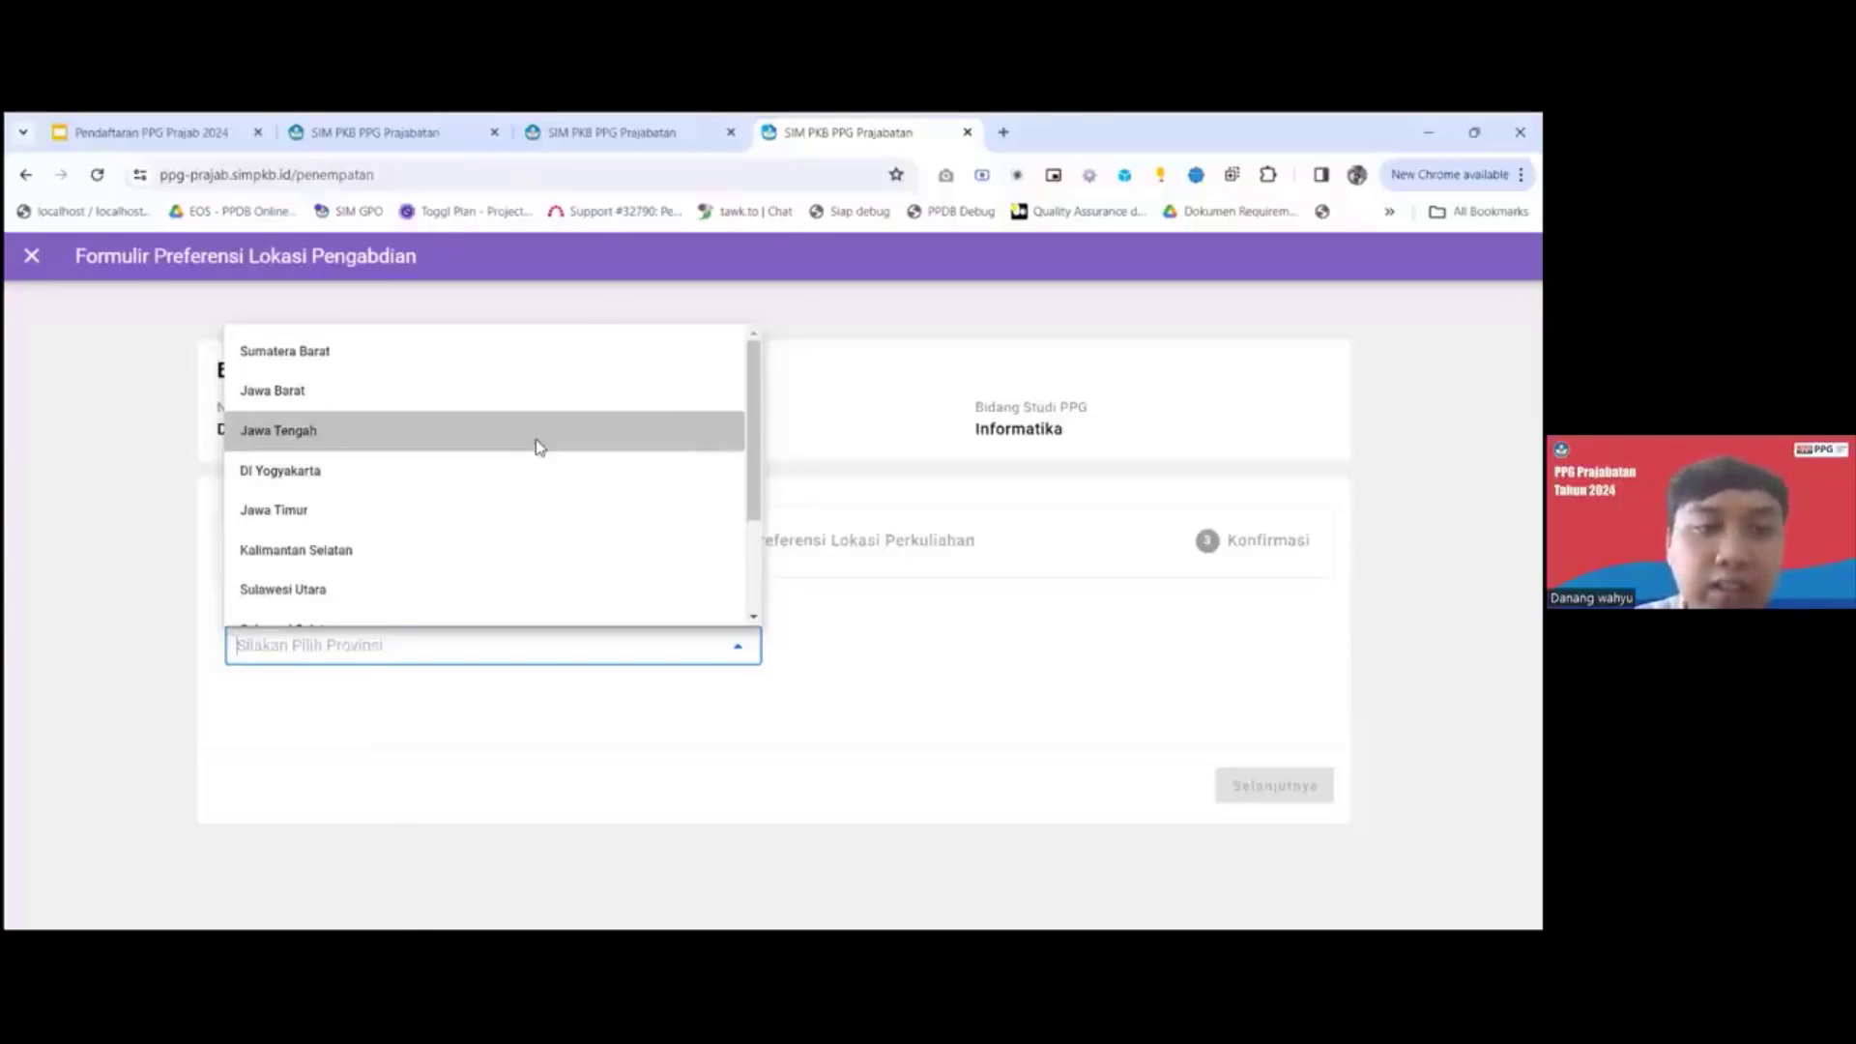
scroll(852, 754, "down", 4)
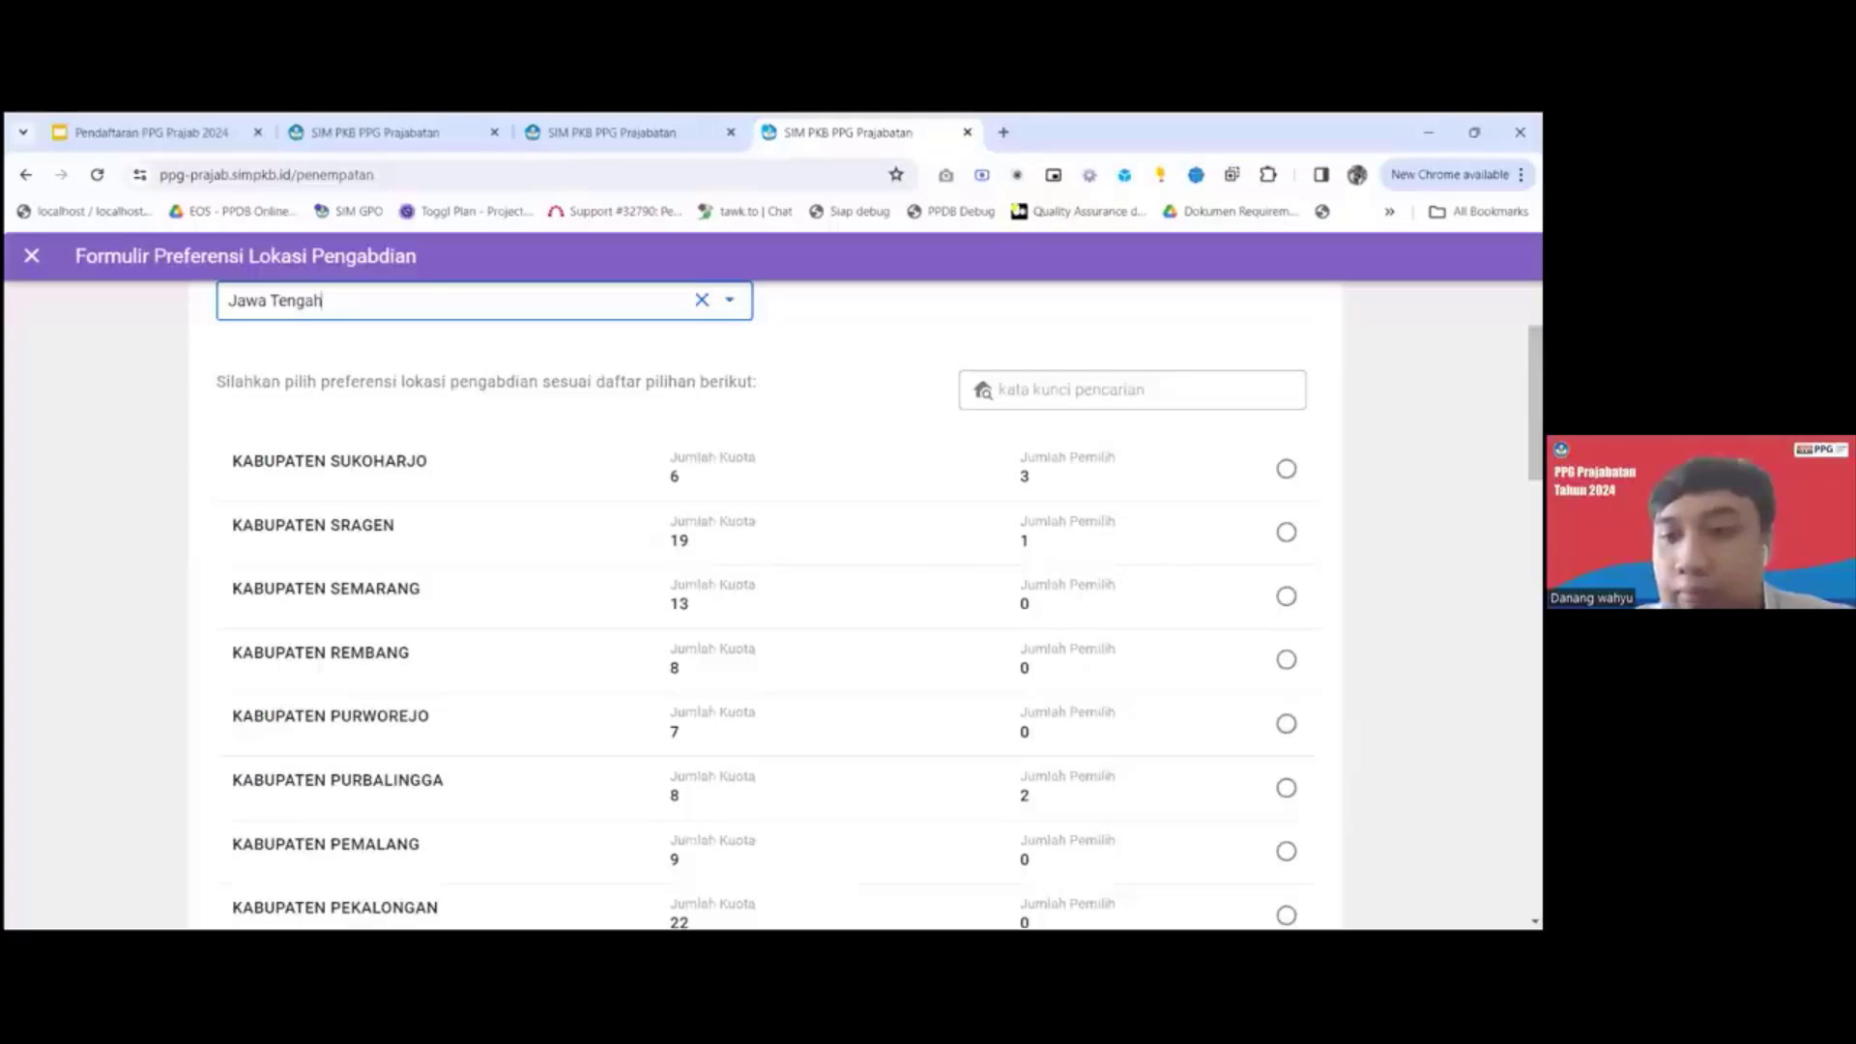
scroll(764, 599, "down", 10)
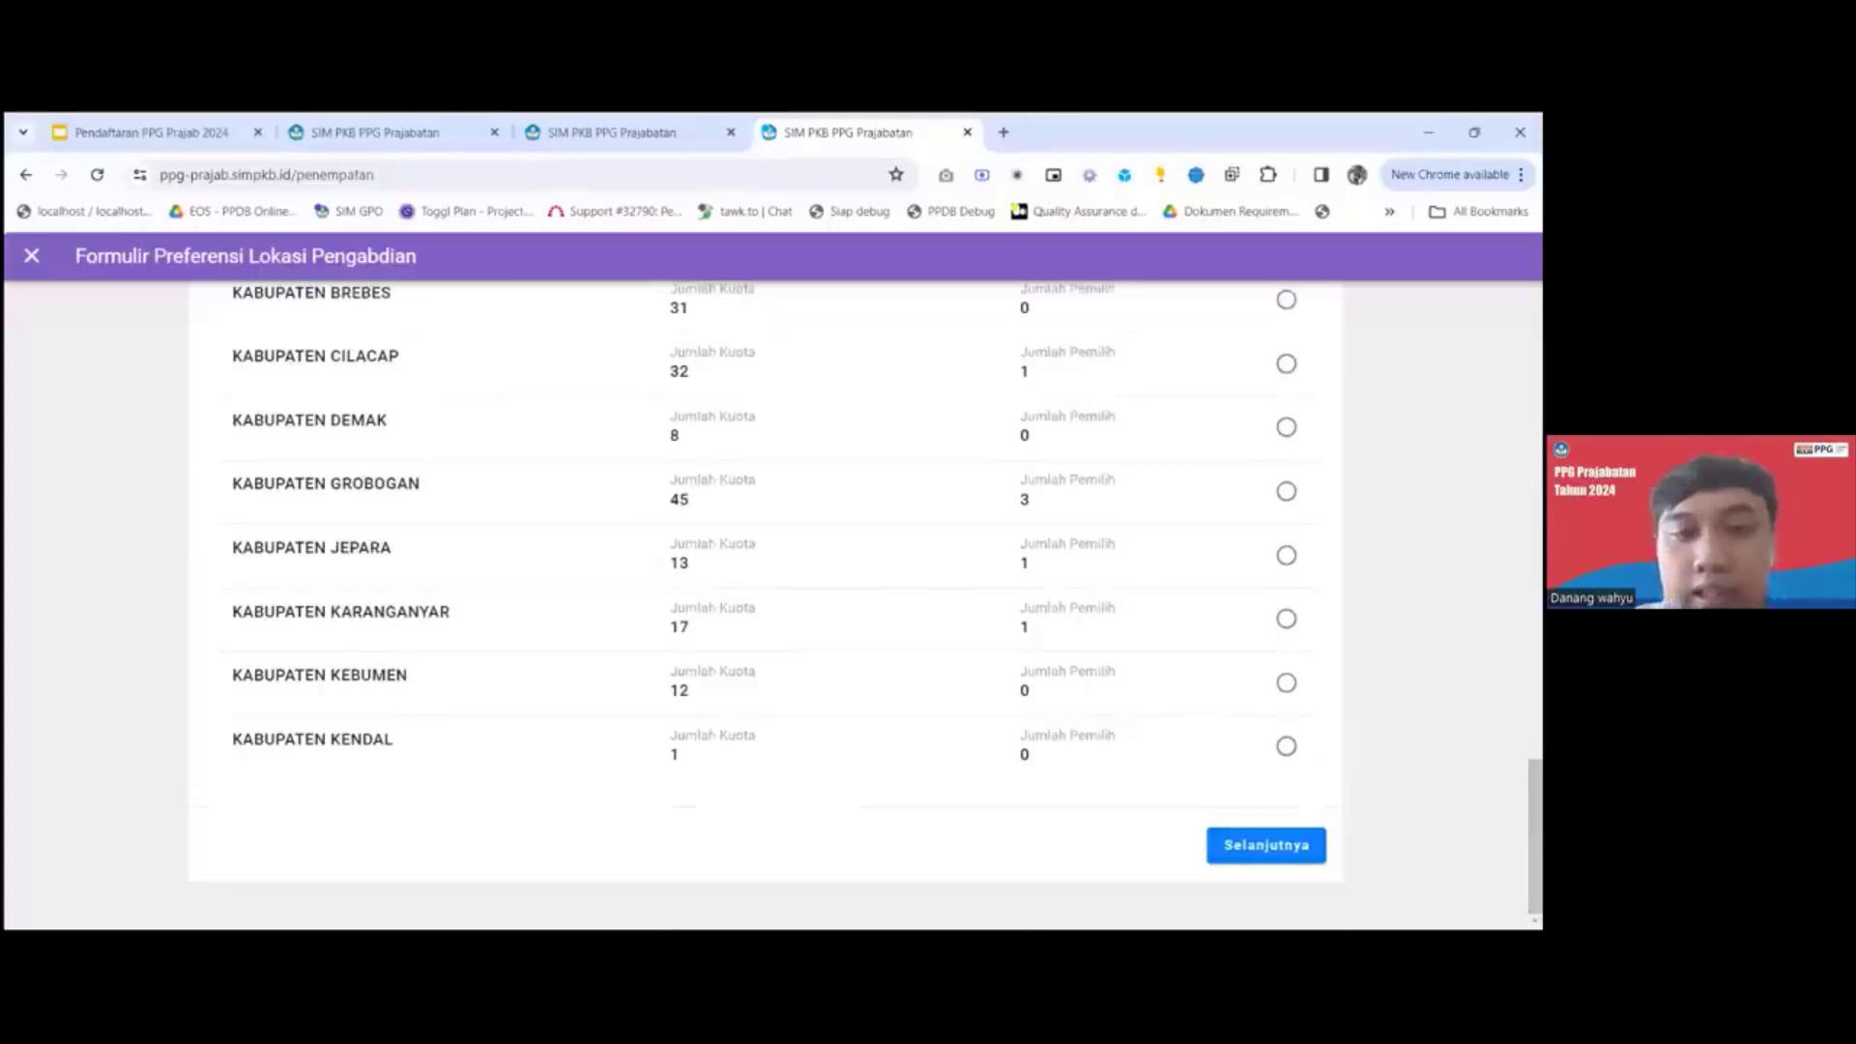
left_click(1266, 845)
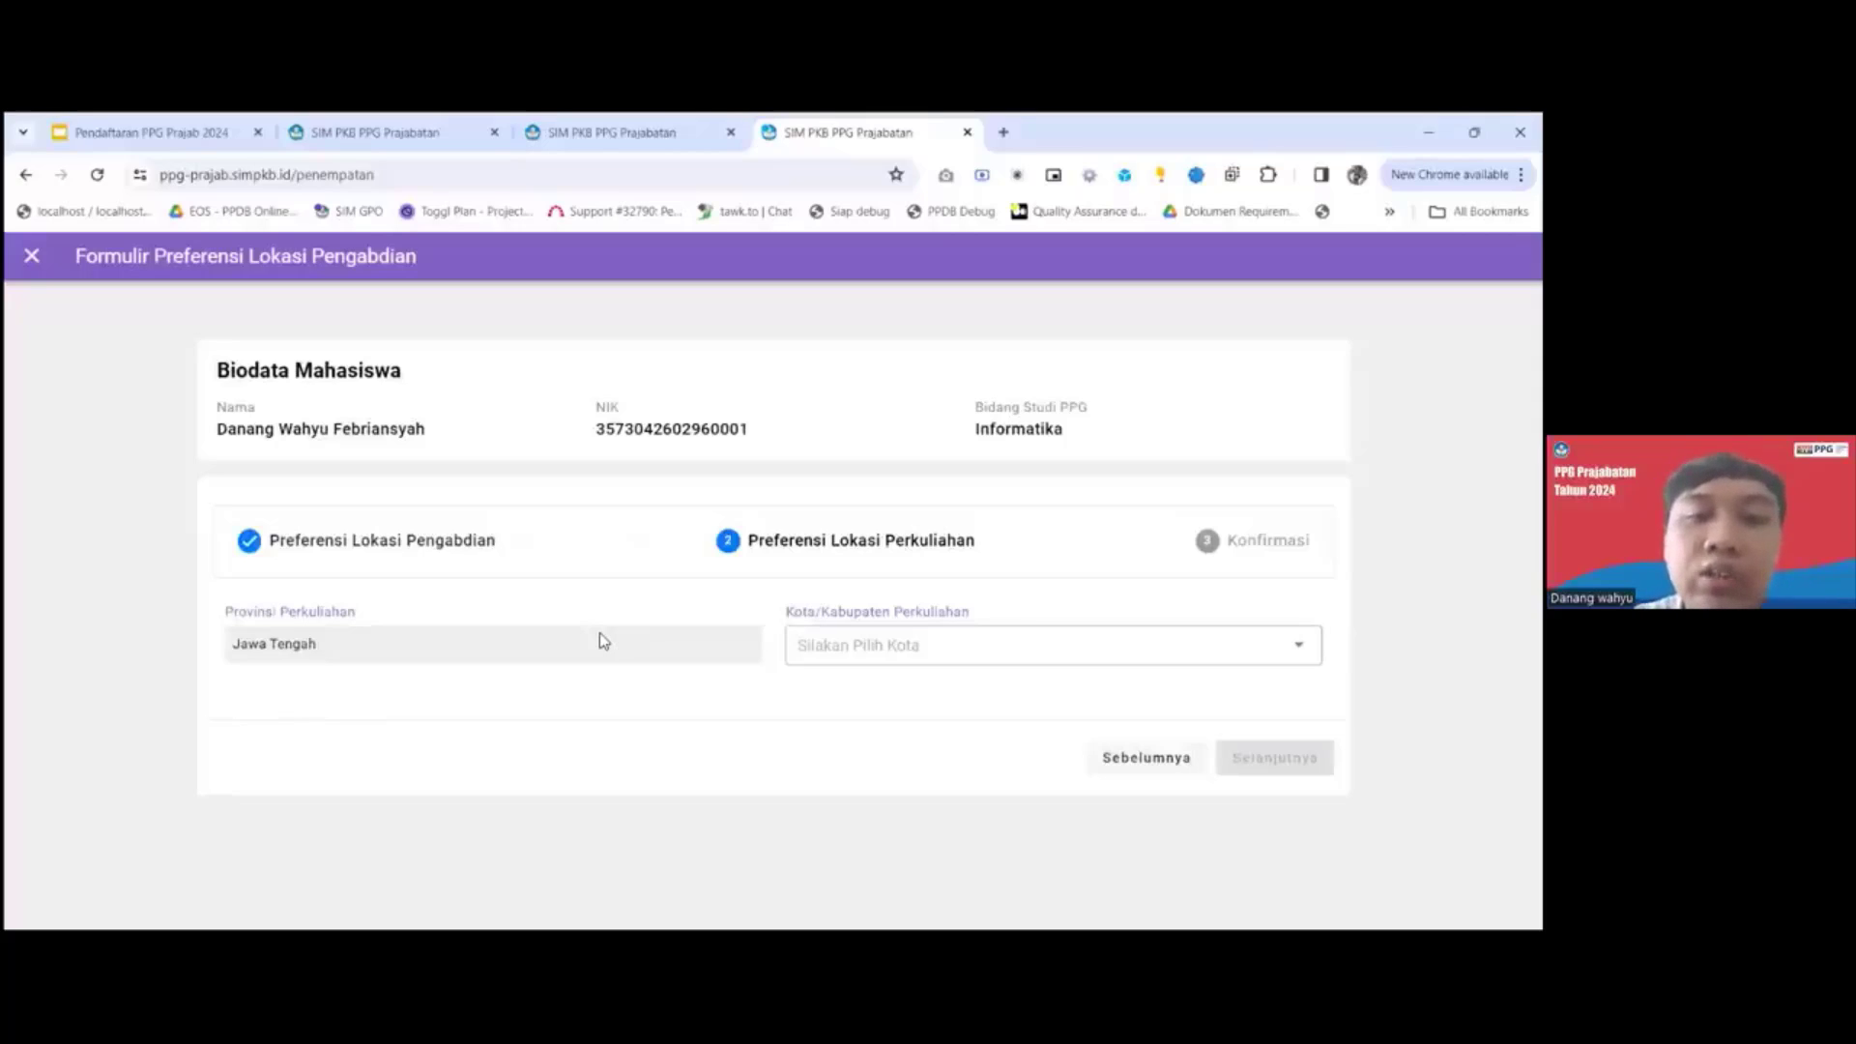
Set the Kota/Kabupaten Perkuliahan to Kota Semarang and continue to the Konfirmasi stage.
left_click(879, 656)
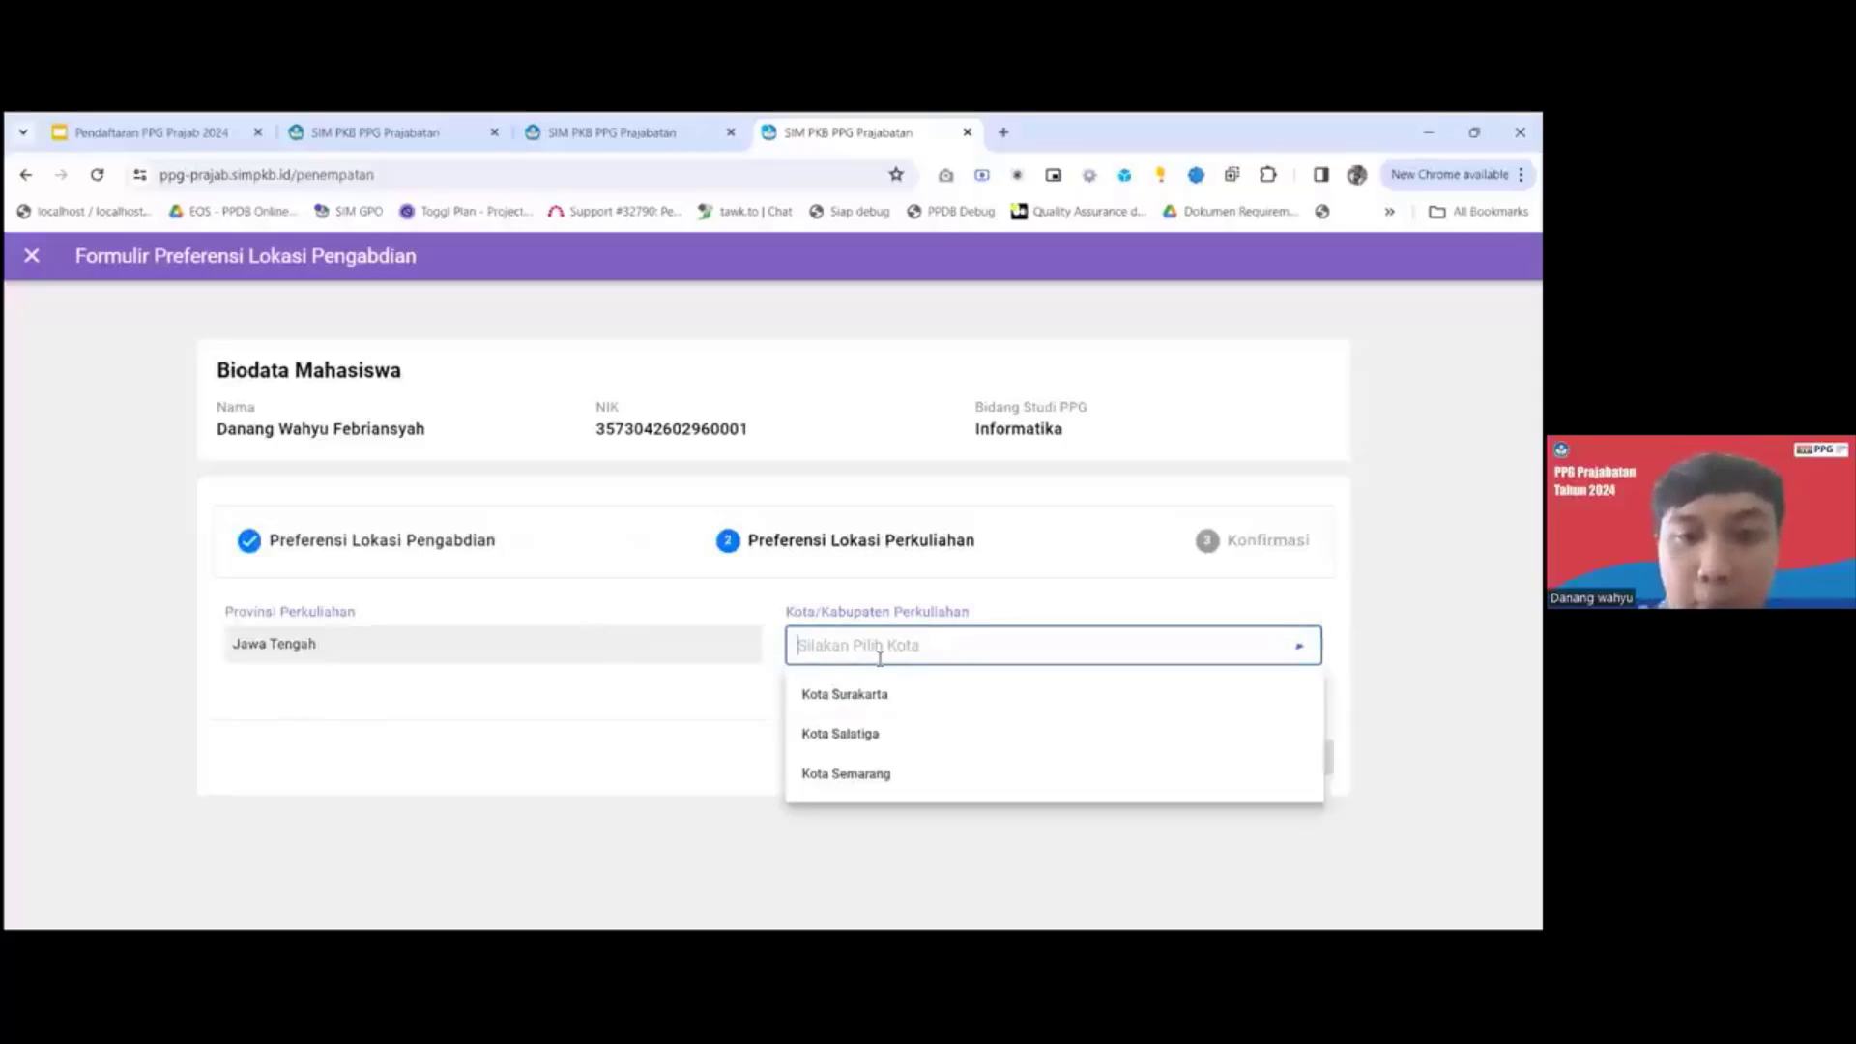
left_click(889, 774)
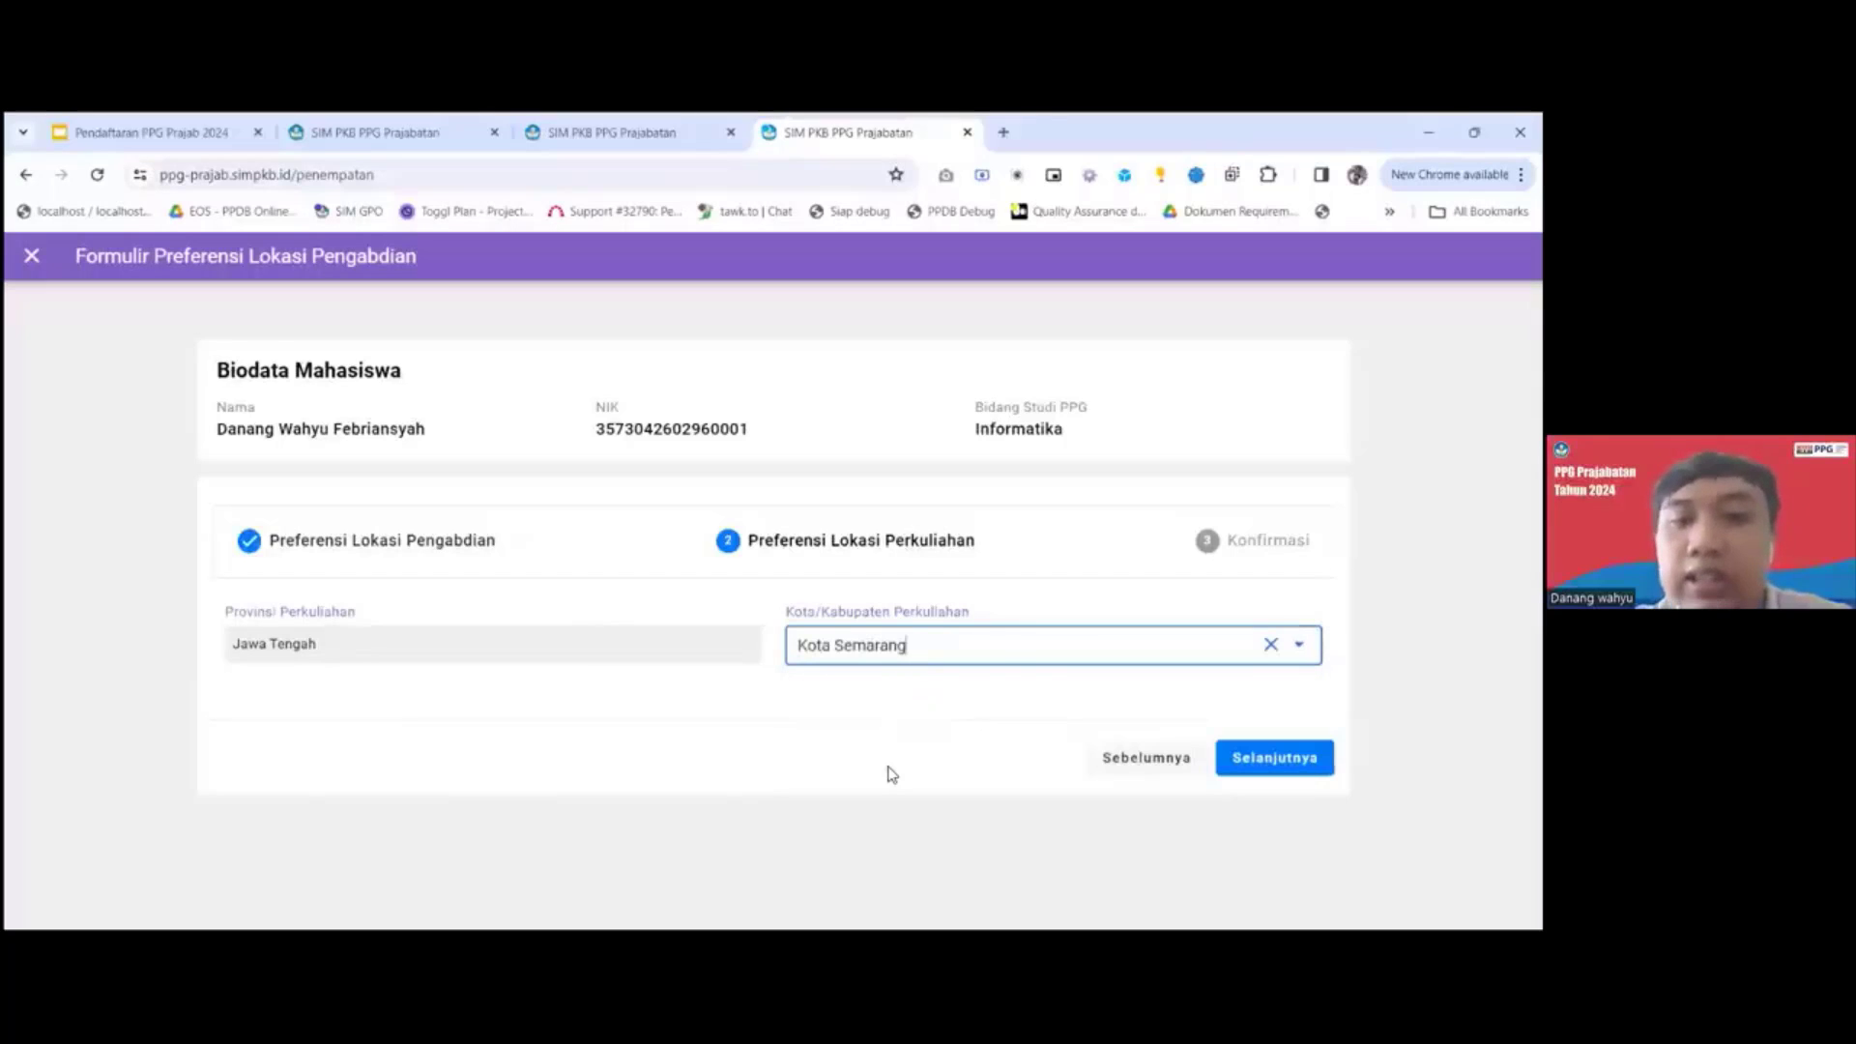
left_click(1275, 762)
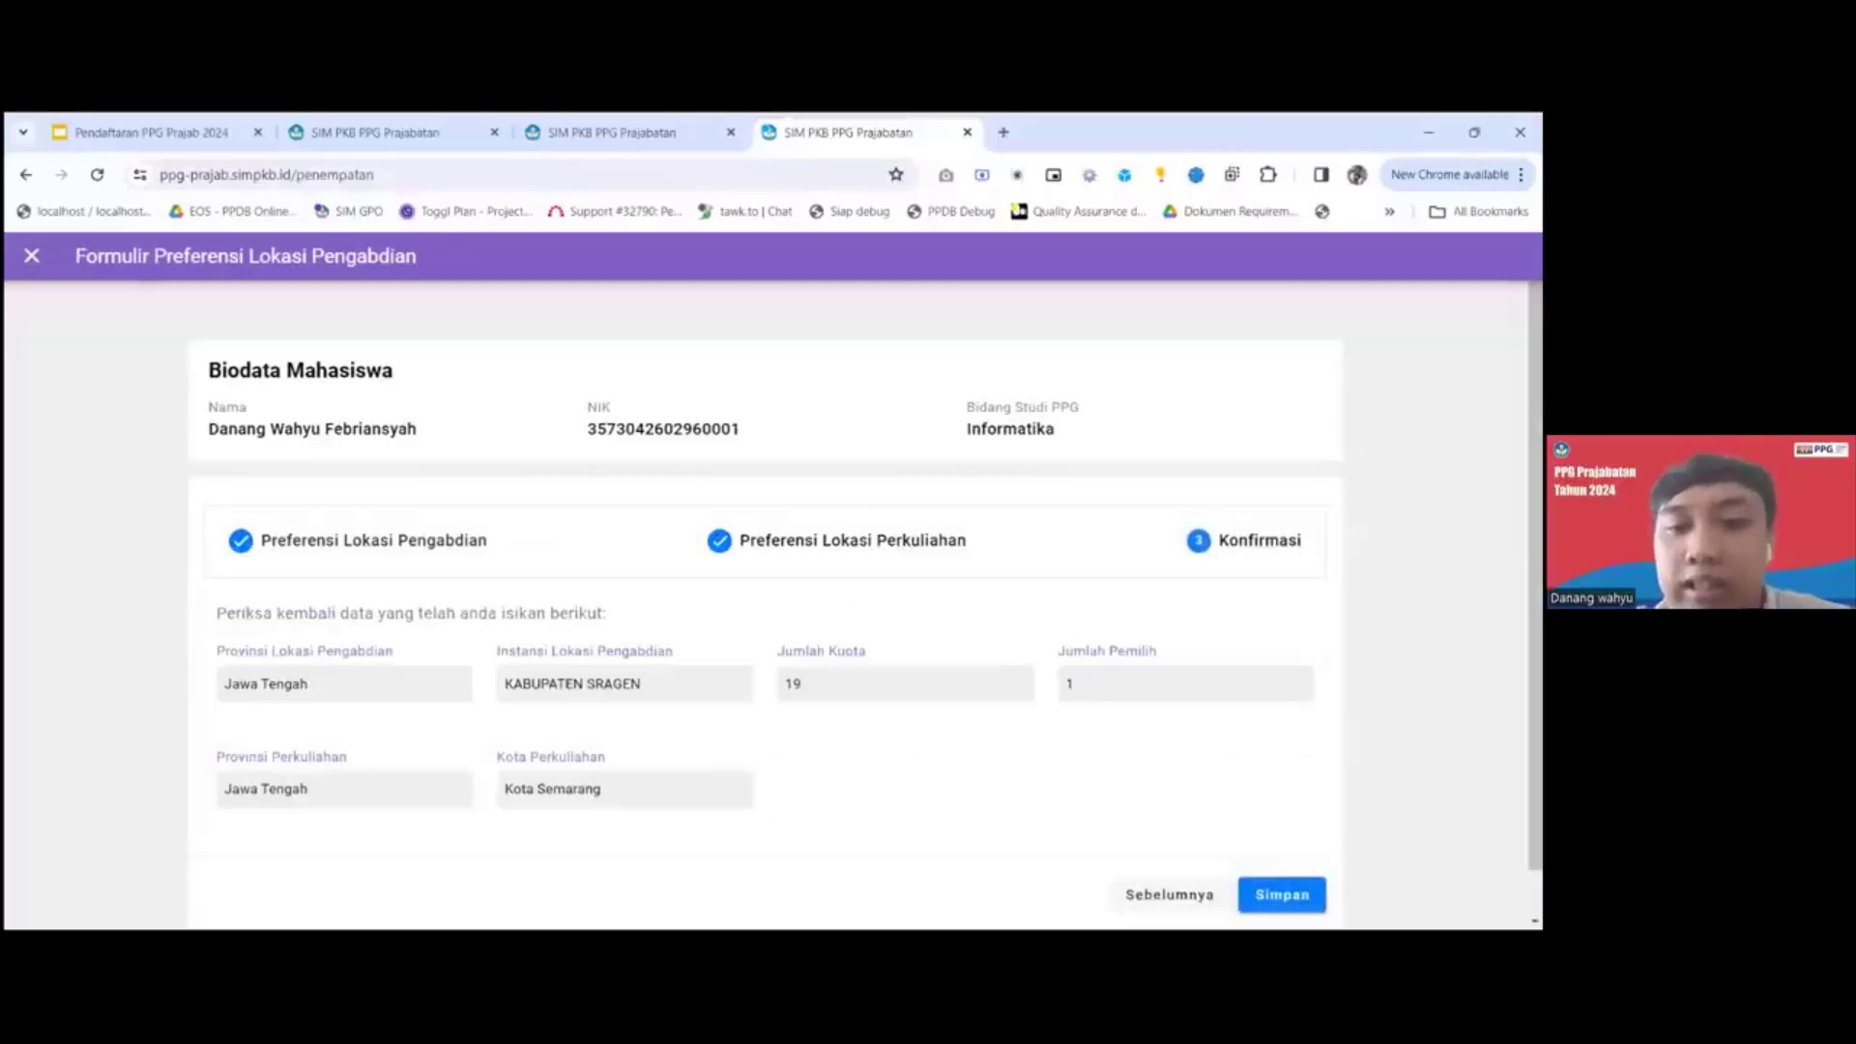
Check the location choices in the confirmation summary and save the Preferensi Lokasi Pengabdian form.
scroll(860, 760, "down", 1)
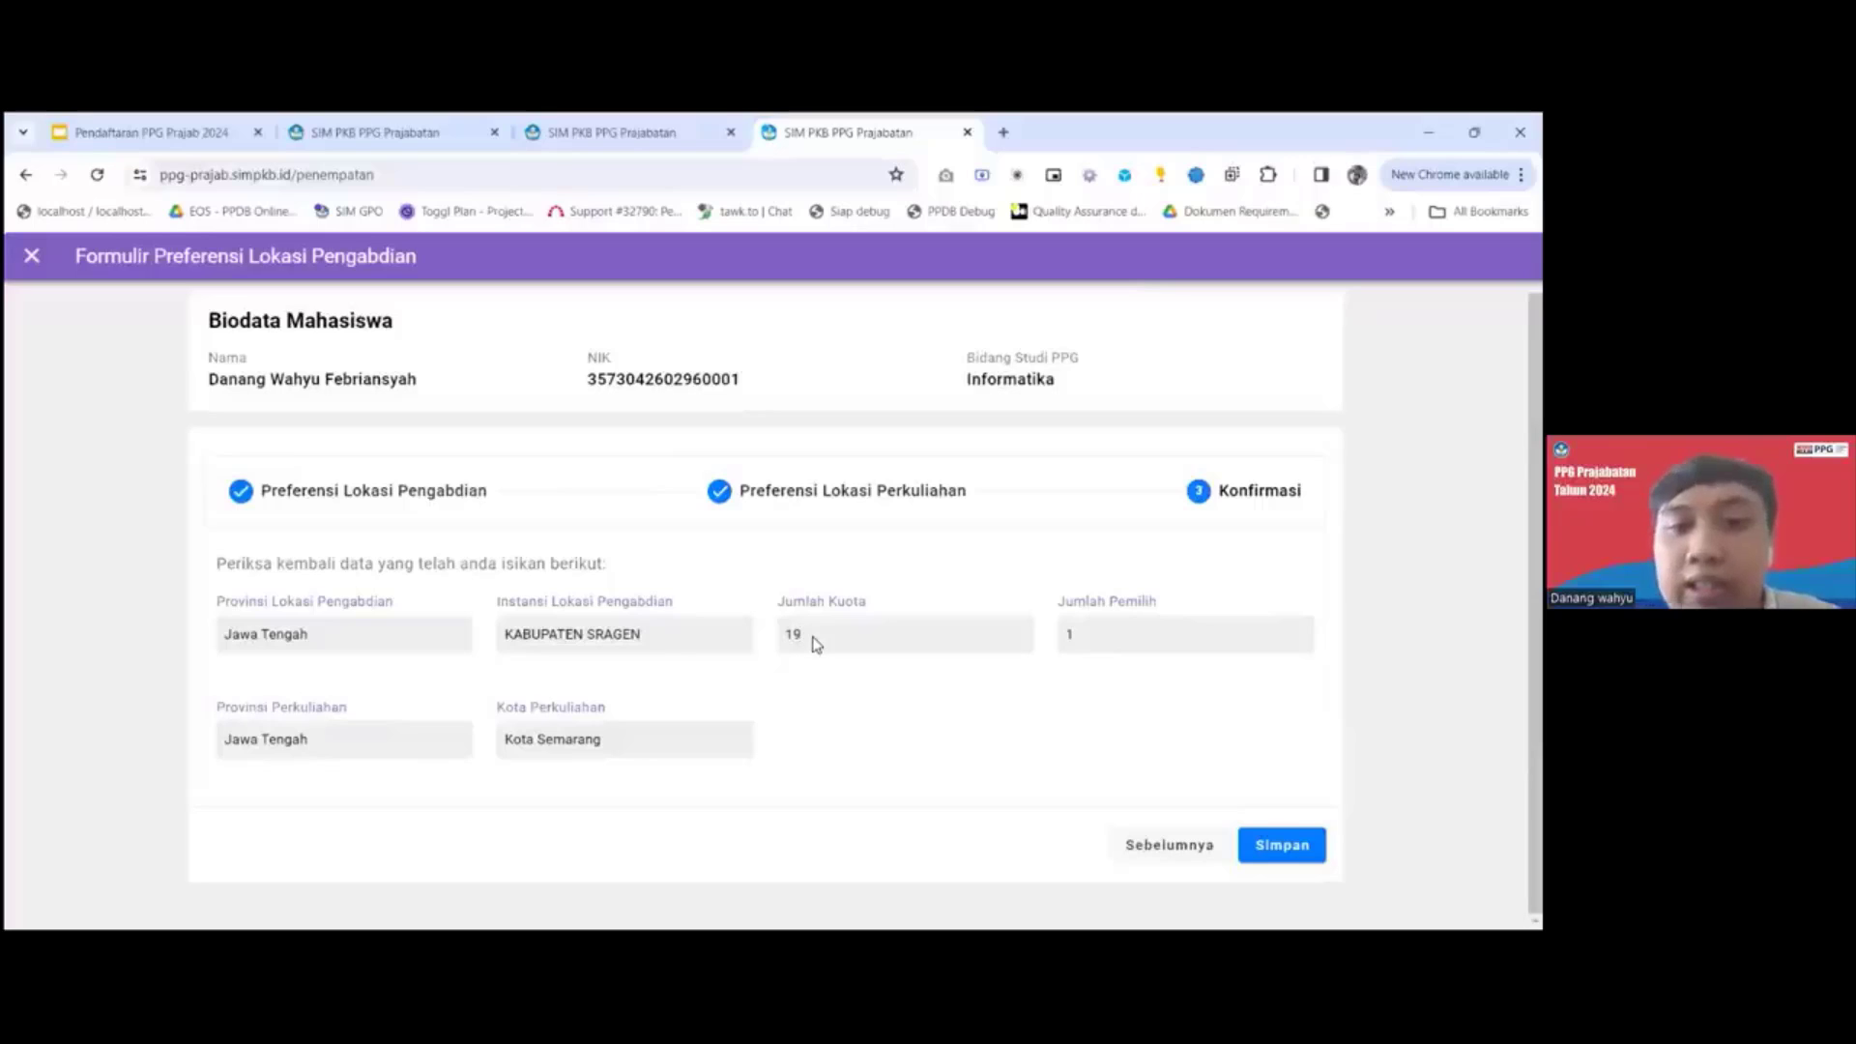
double_click(1071, 634)
left_click(1160, 716)
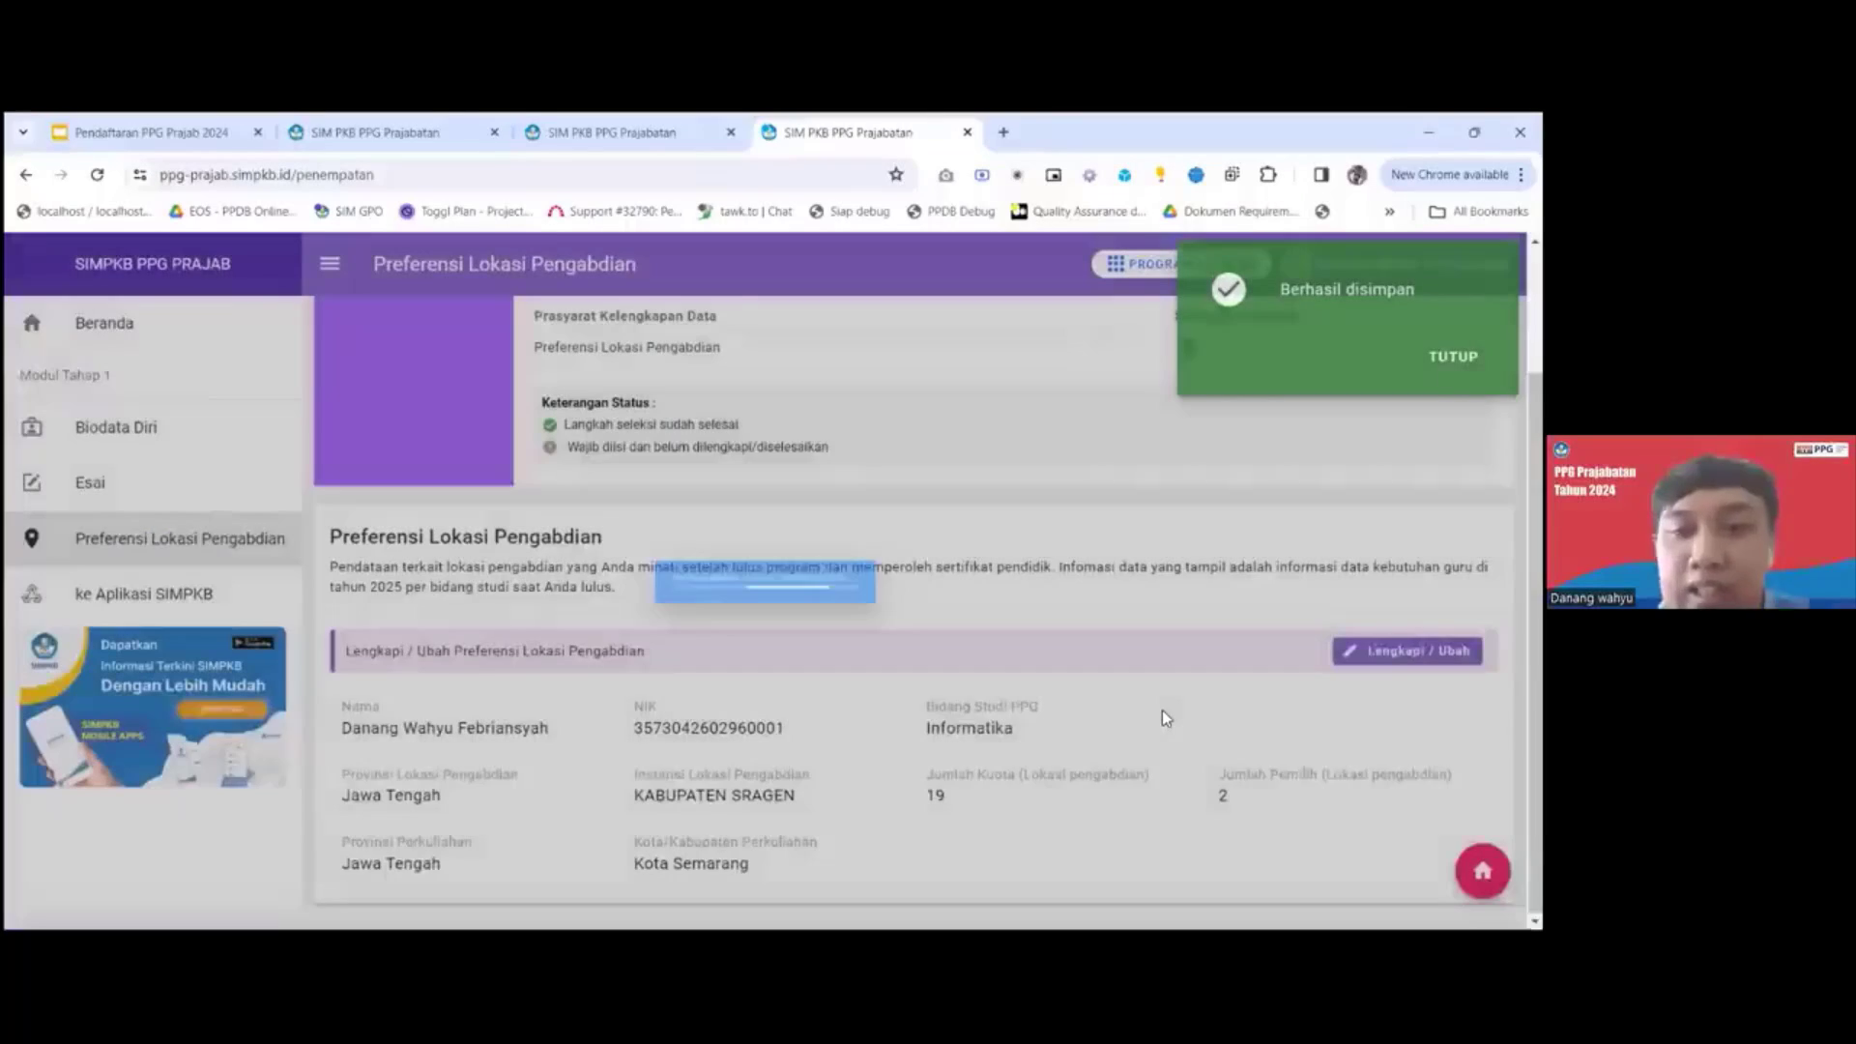
Review the saved preference's status and Jumlah Pemilih, reloading the page to check the number of applicants again.
scroll(1217, 428, "up", 2)
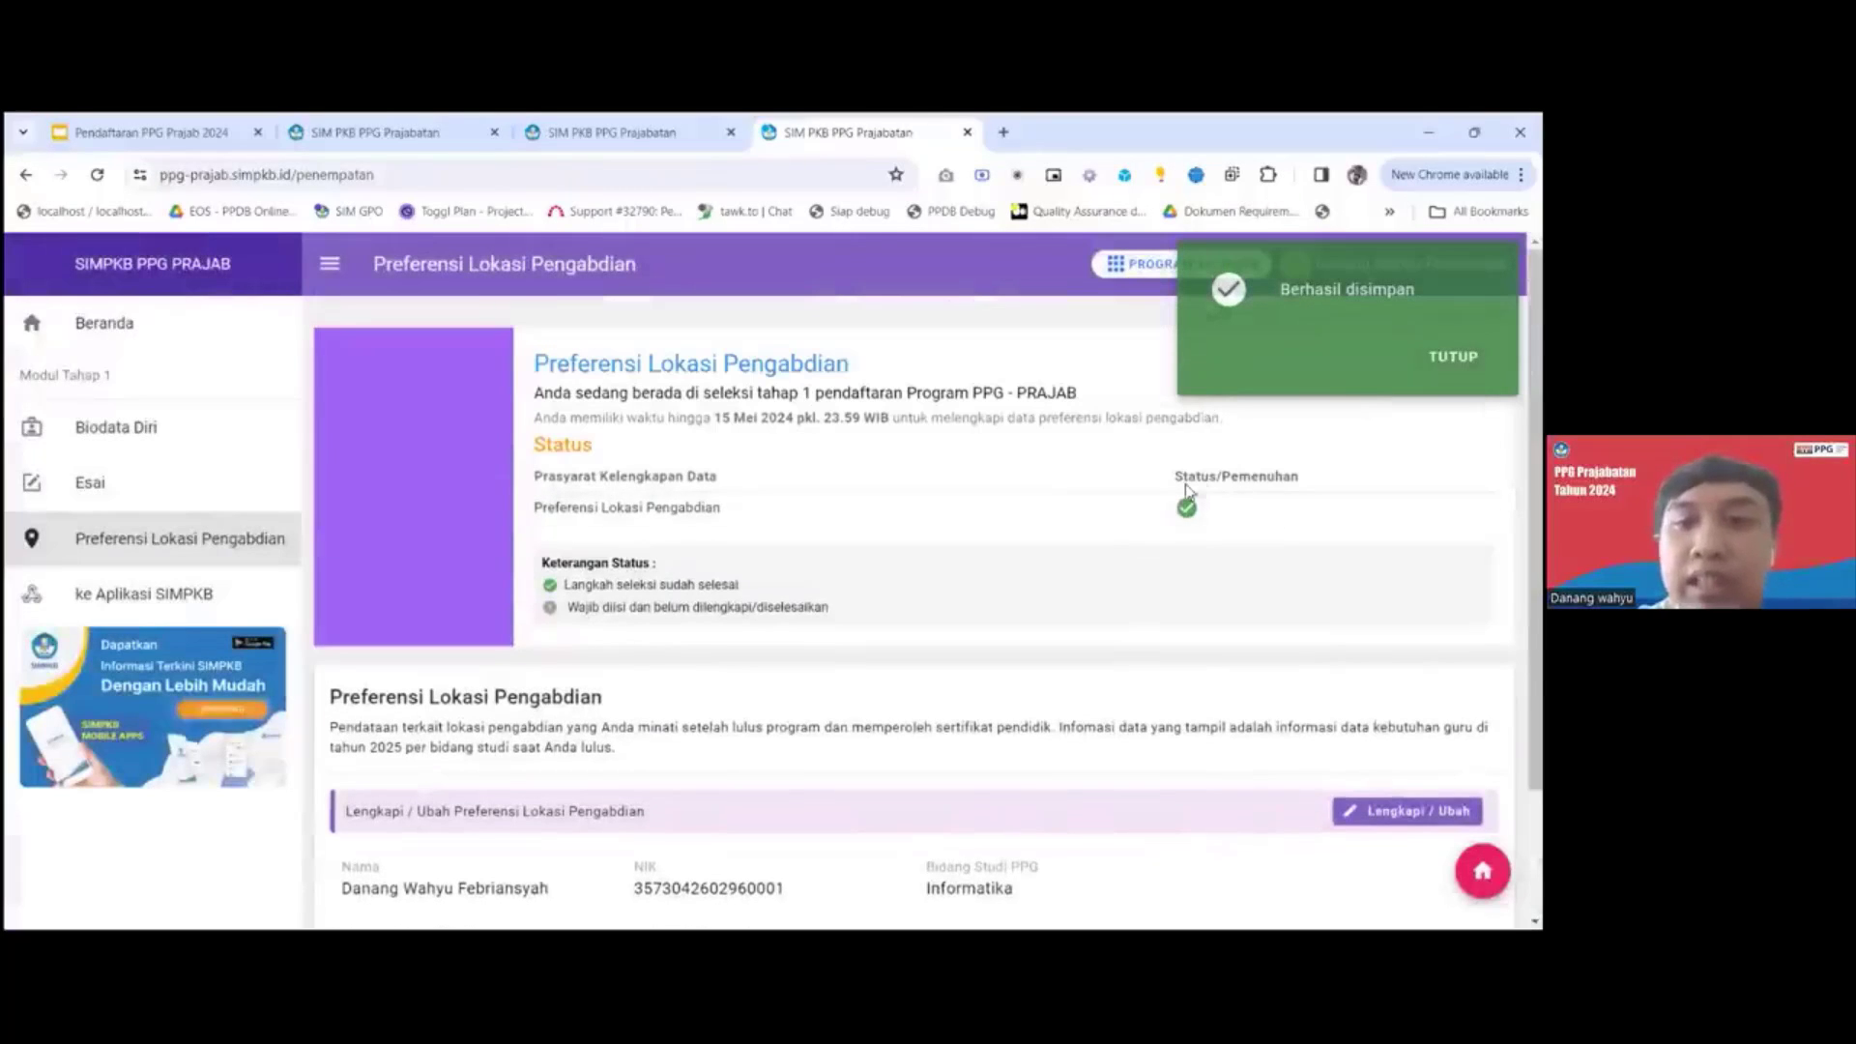
scroll(1124, 557, "down", 2)
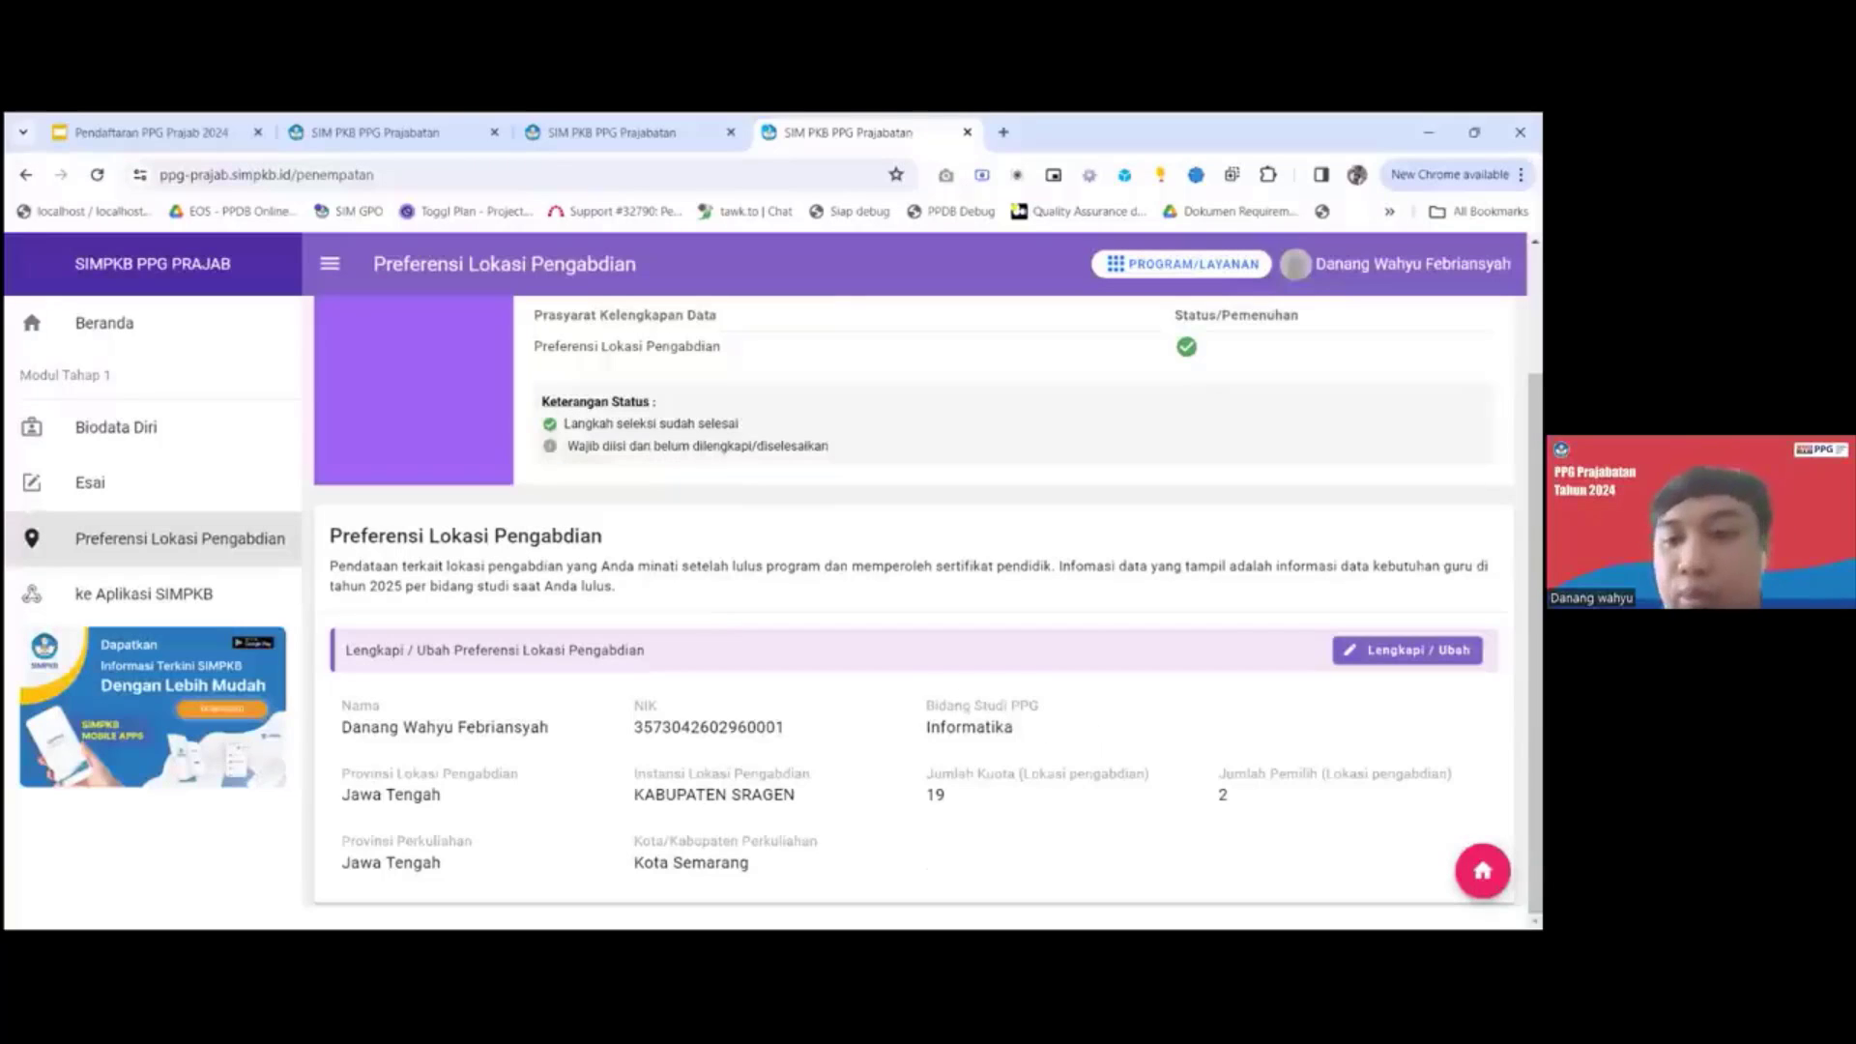
double_click(1222, 794)
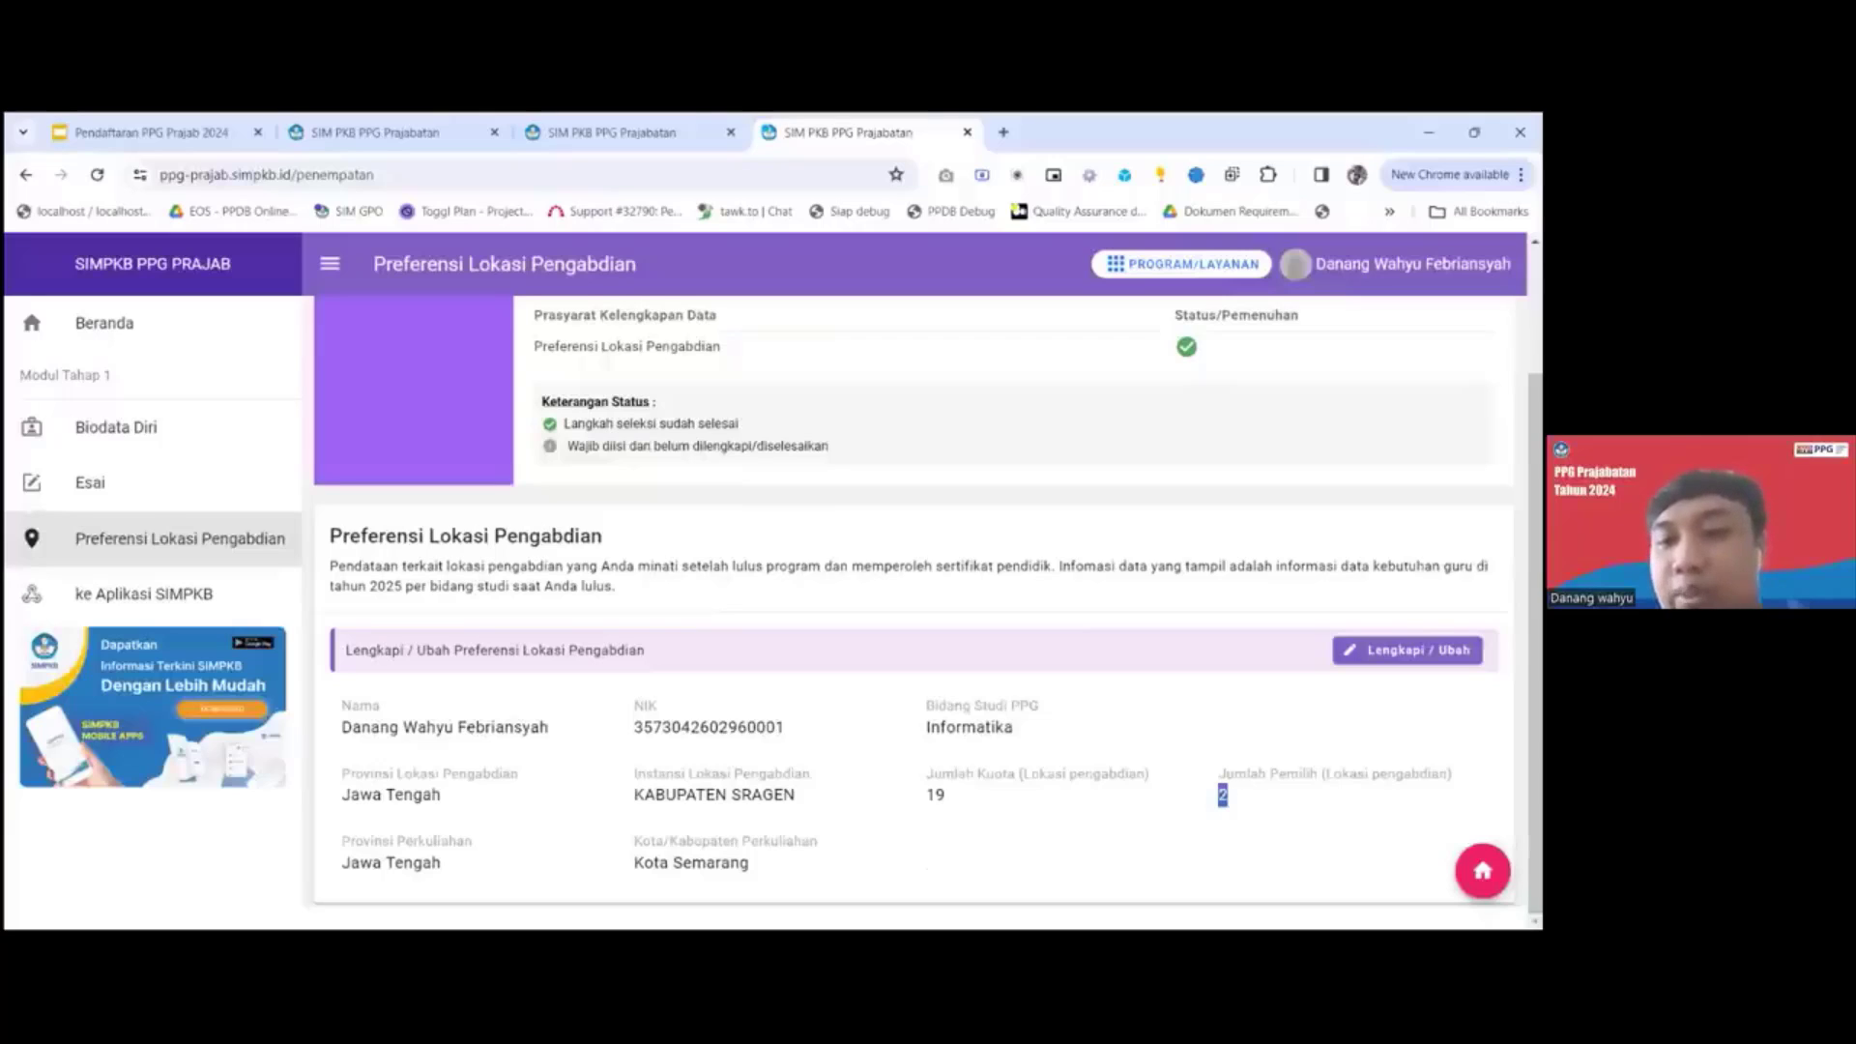
left_click(1231, 794)
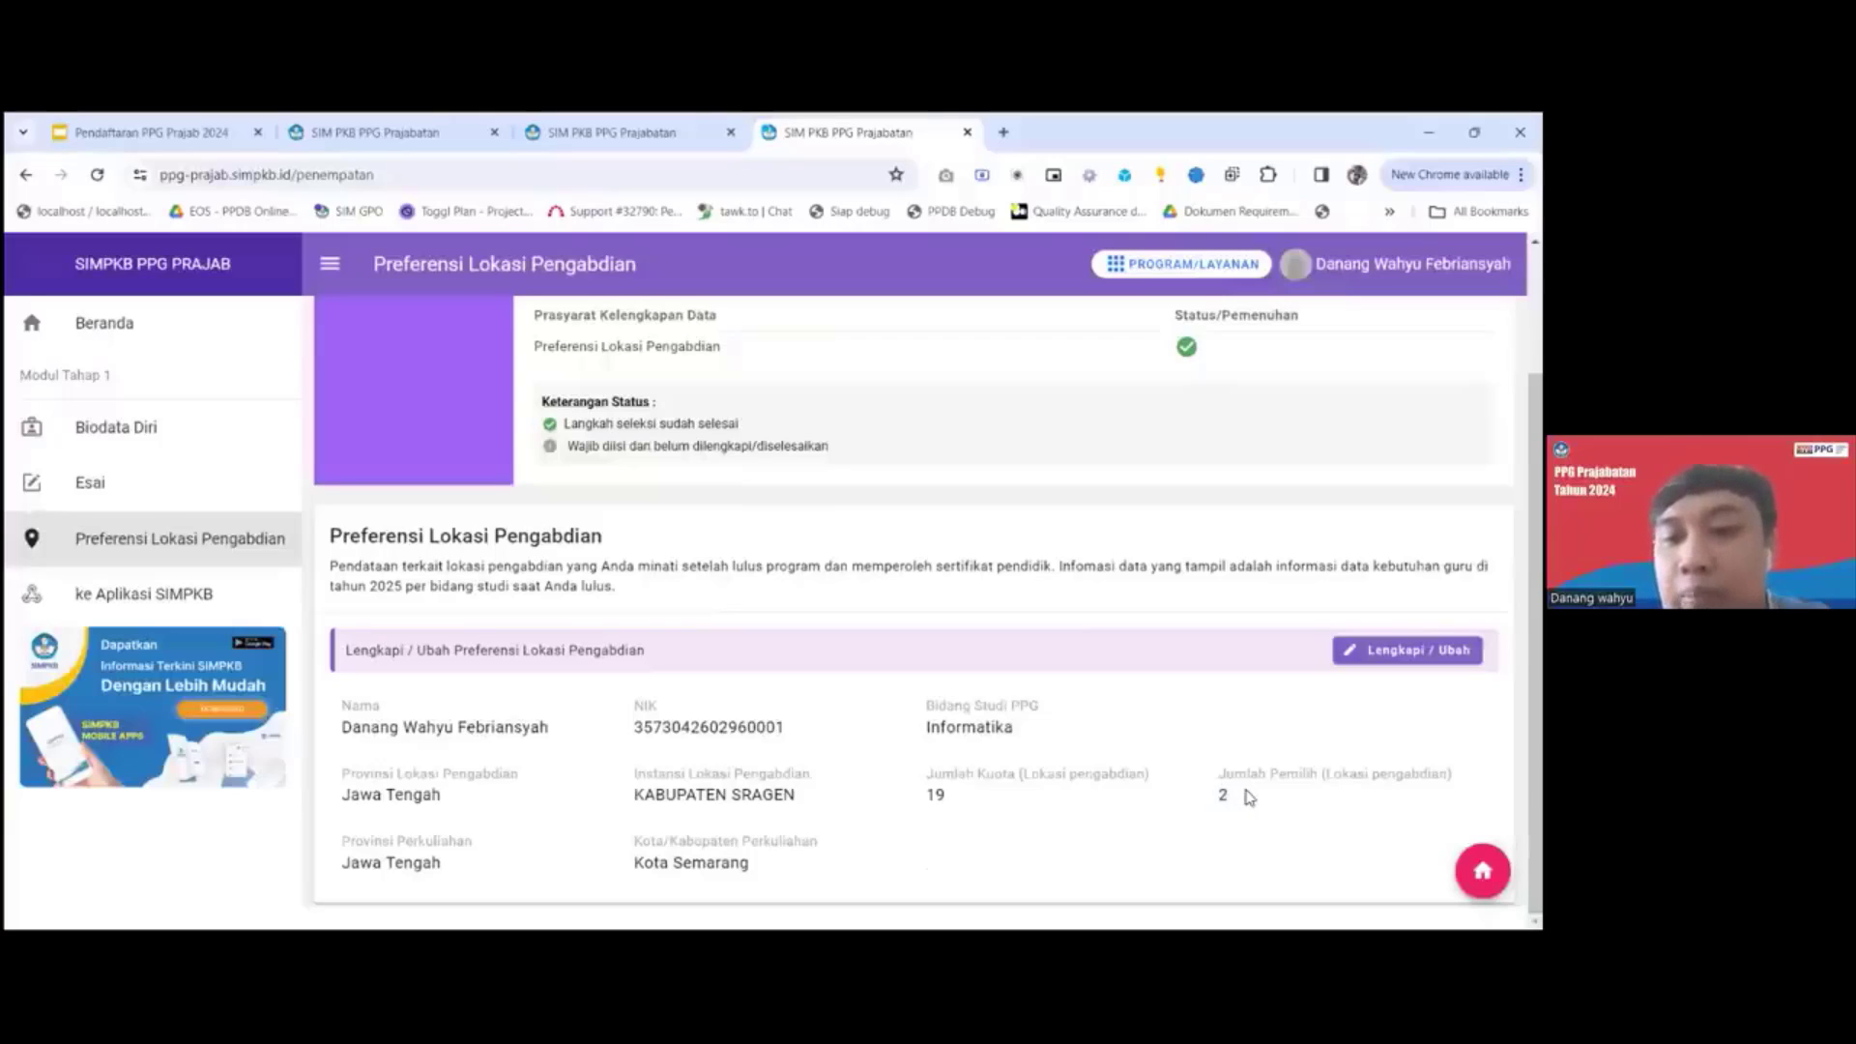
double_click(1245, 790)
left_click(1248, 795)
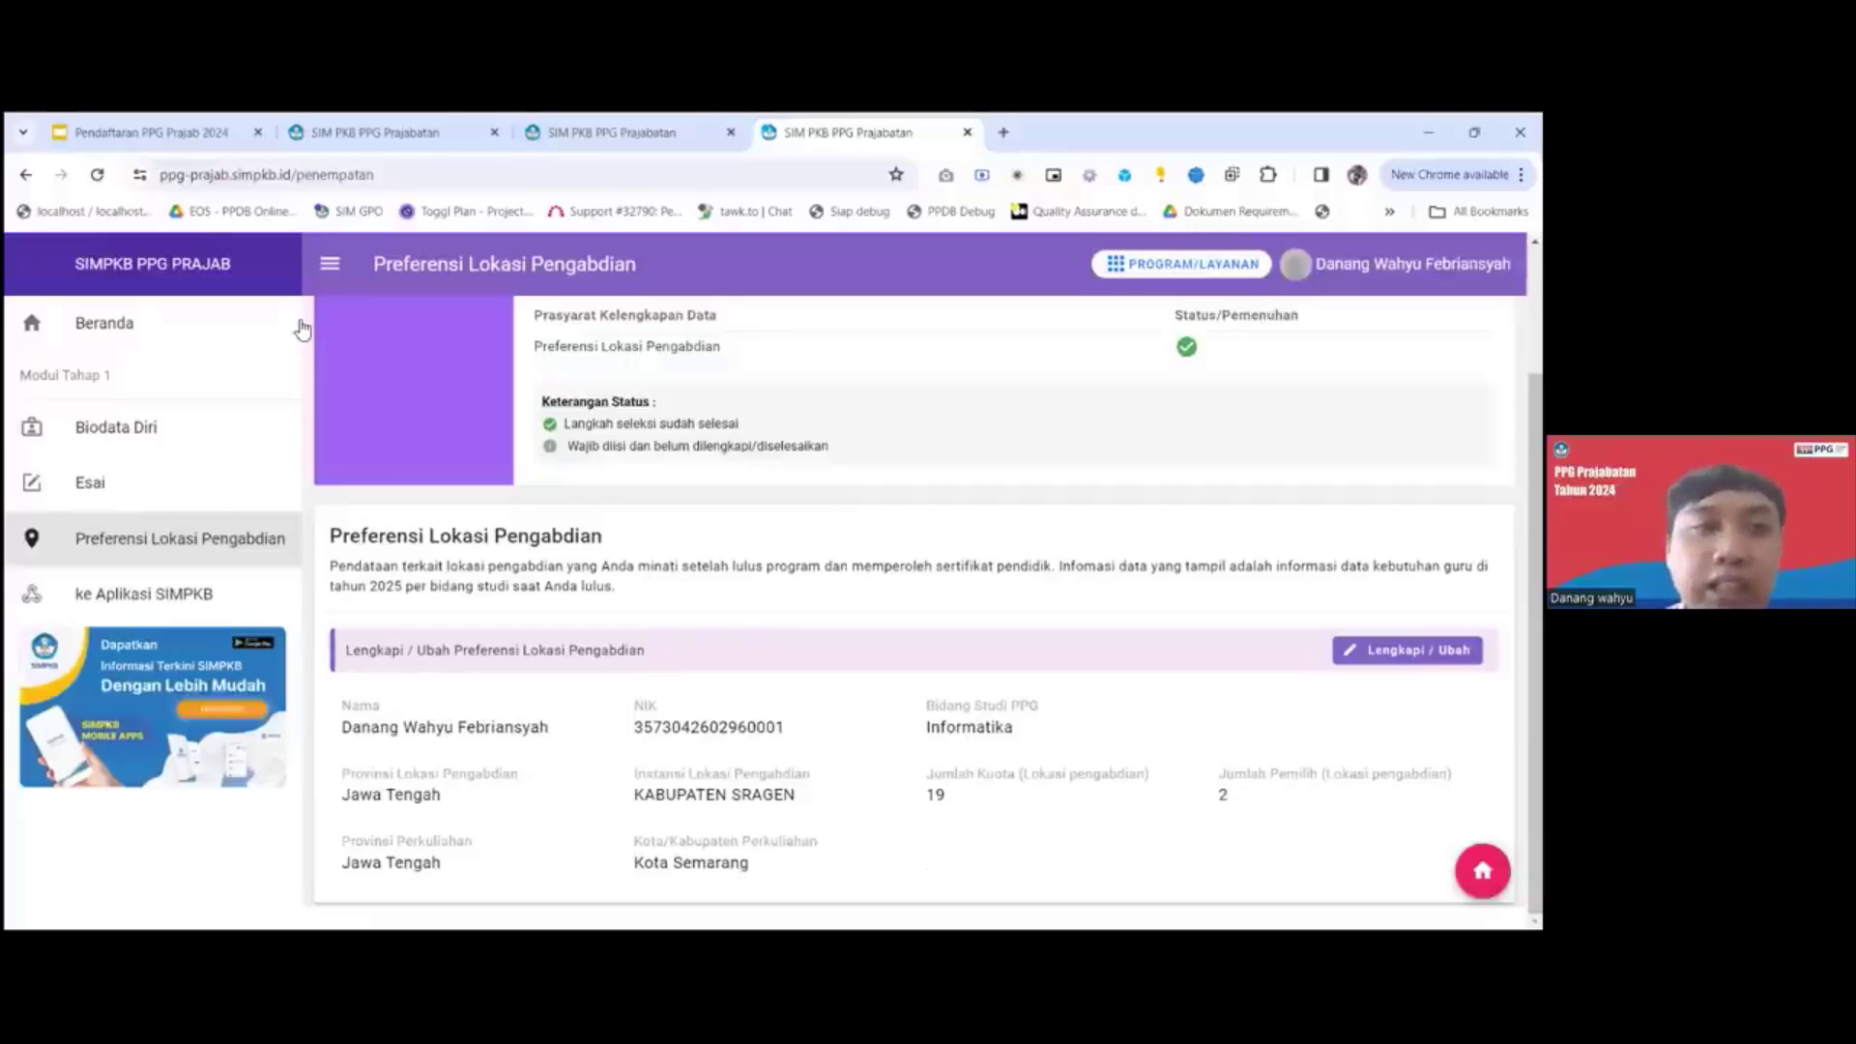
left_click(96, 174)
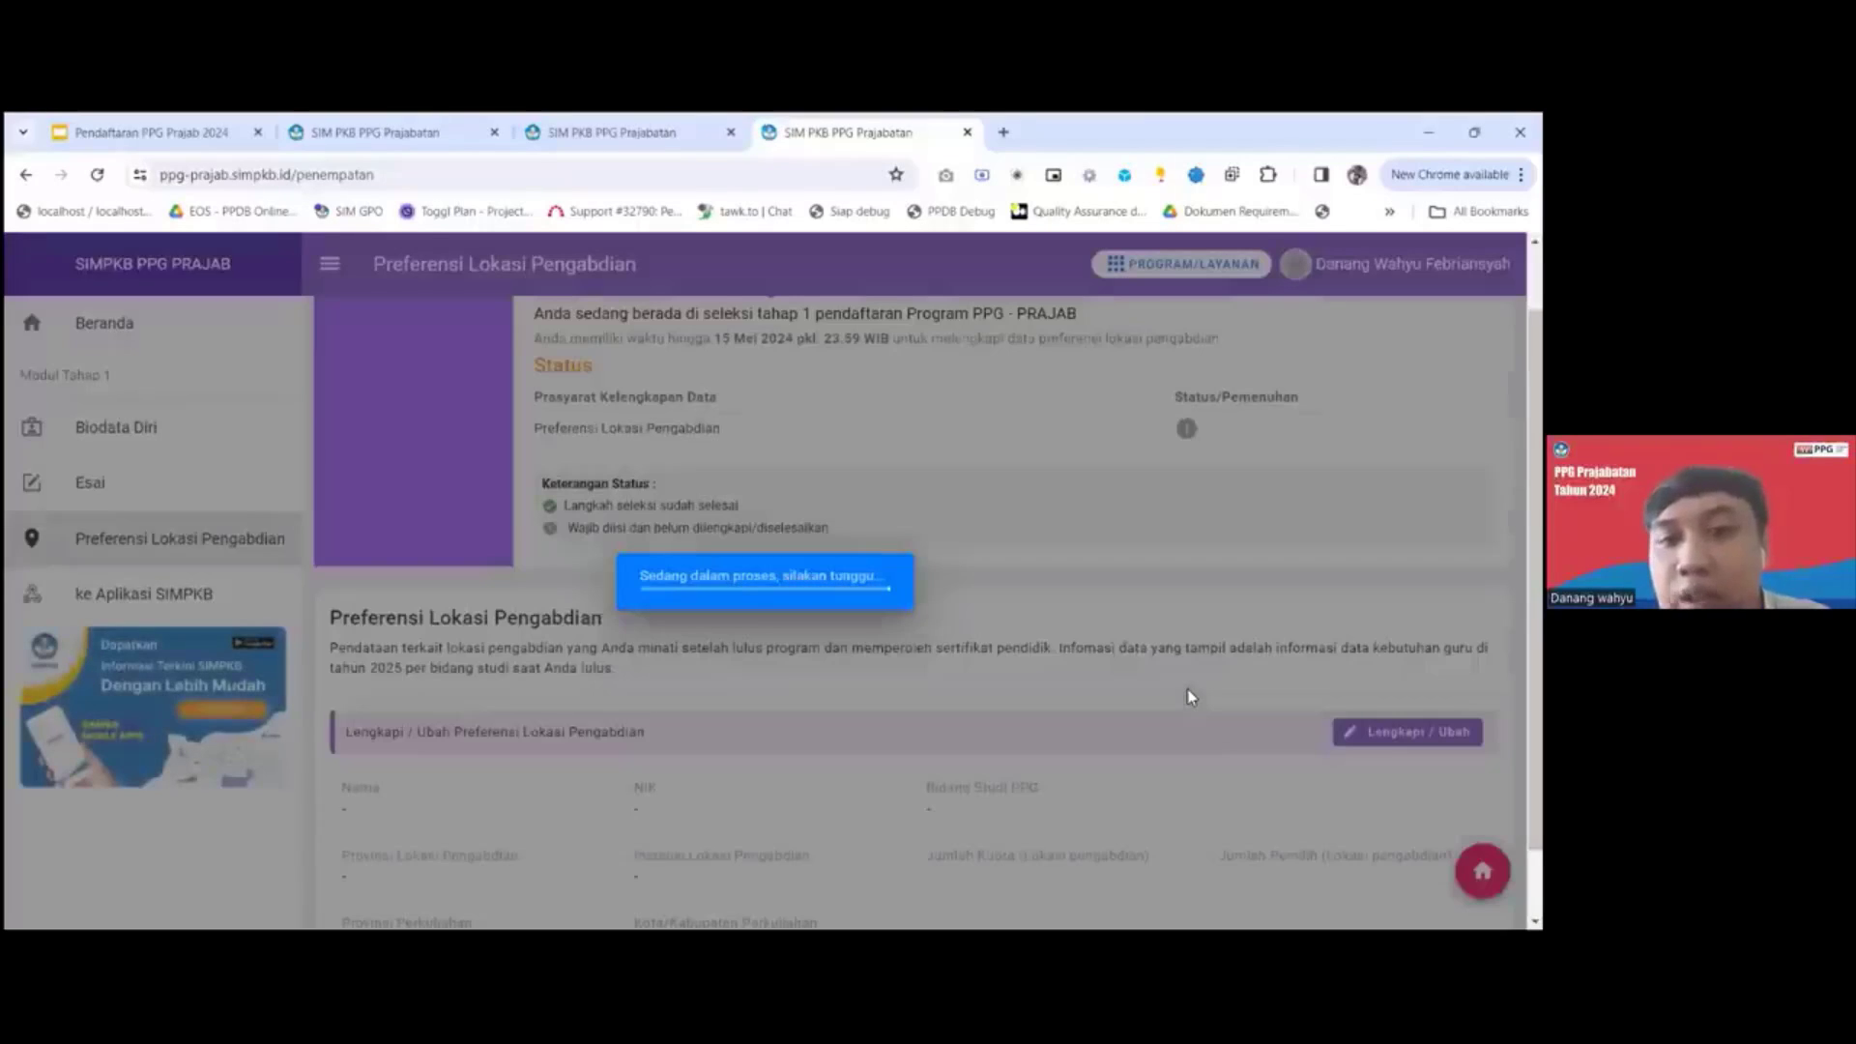
scroll(1223, 804, "down", 1)
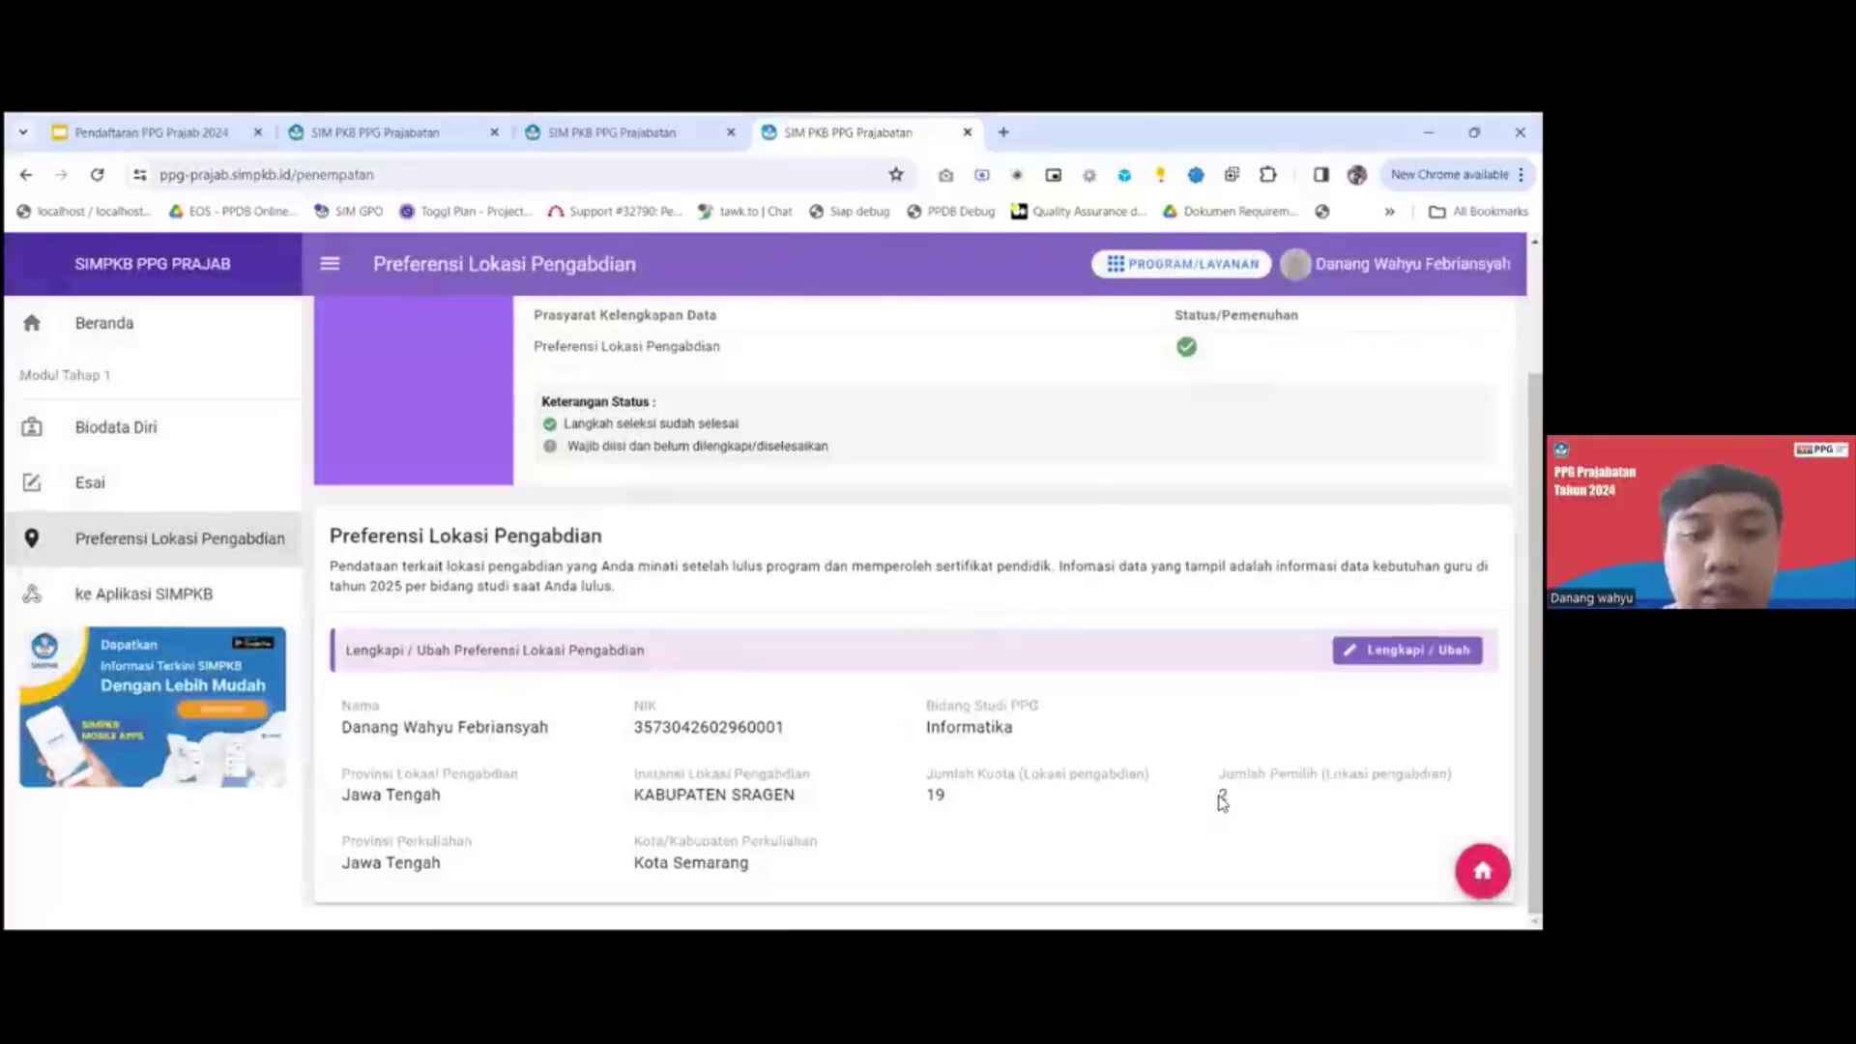
Go to Beranda and examine the Tahap 1 selection status, the Kirim Berkas requirements and the module list.
left_click(183, 337)
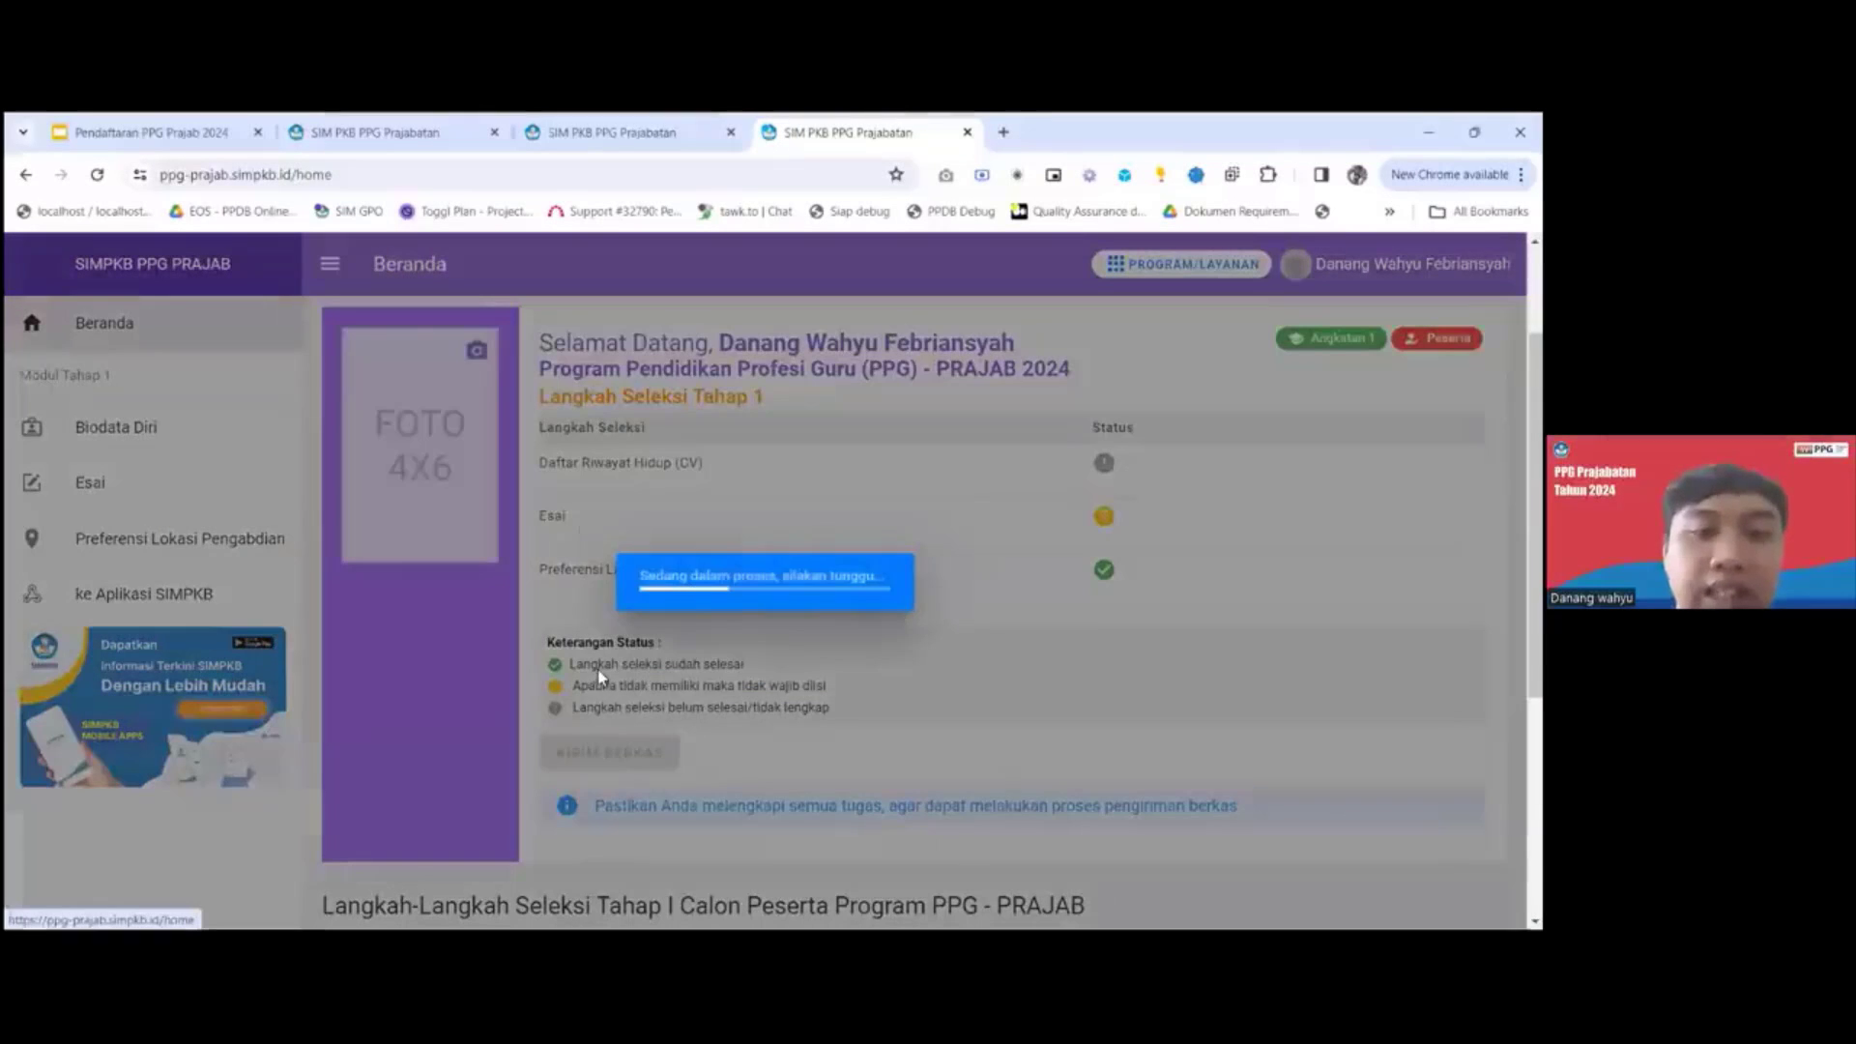
scroll(618, 619, "down", 1)
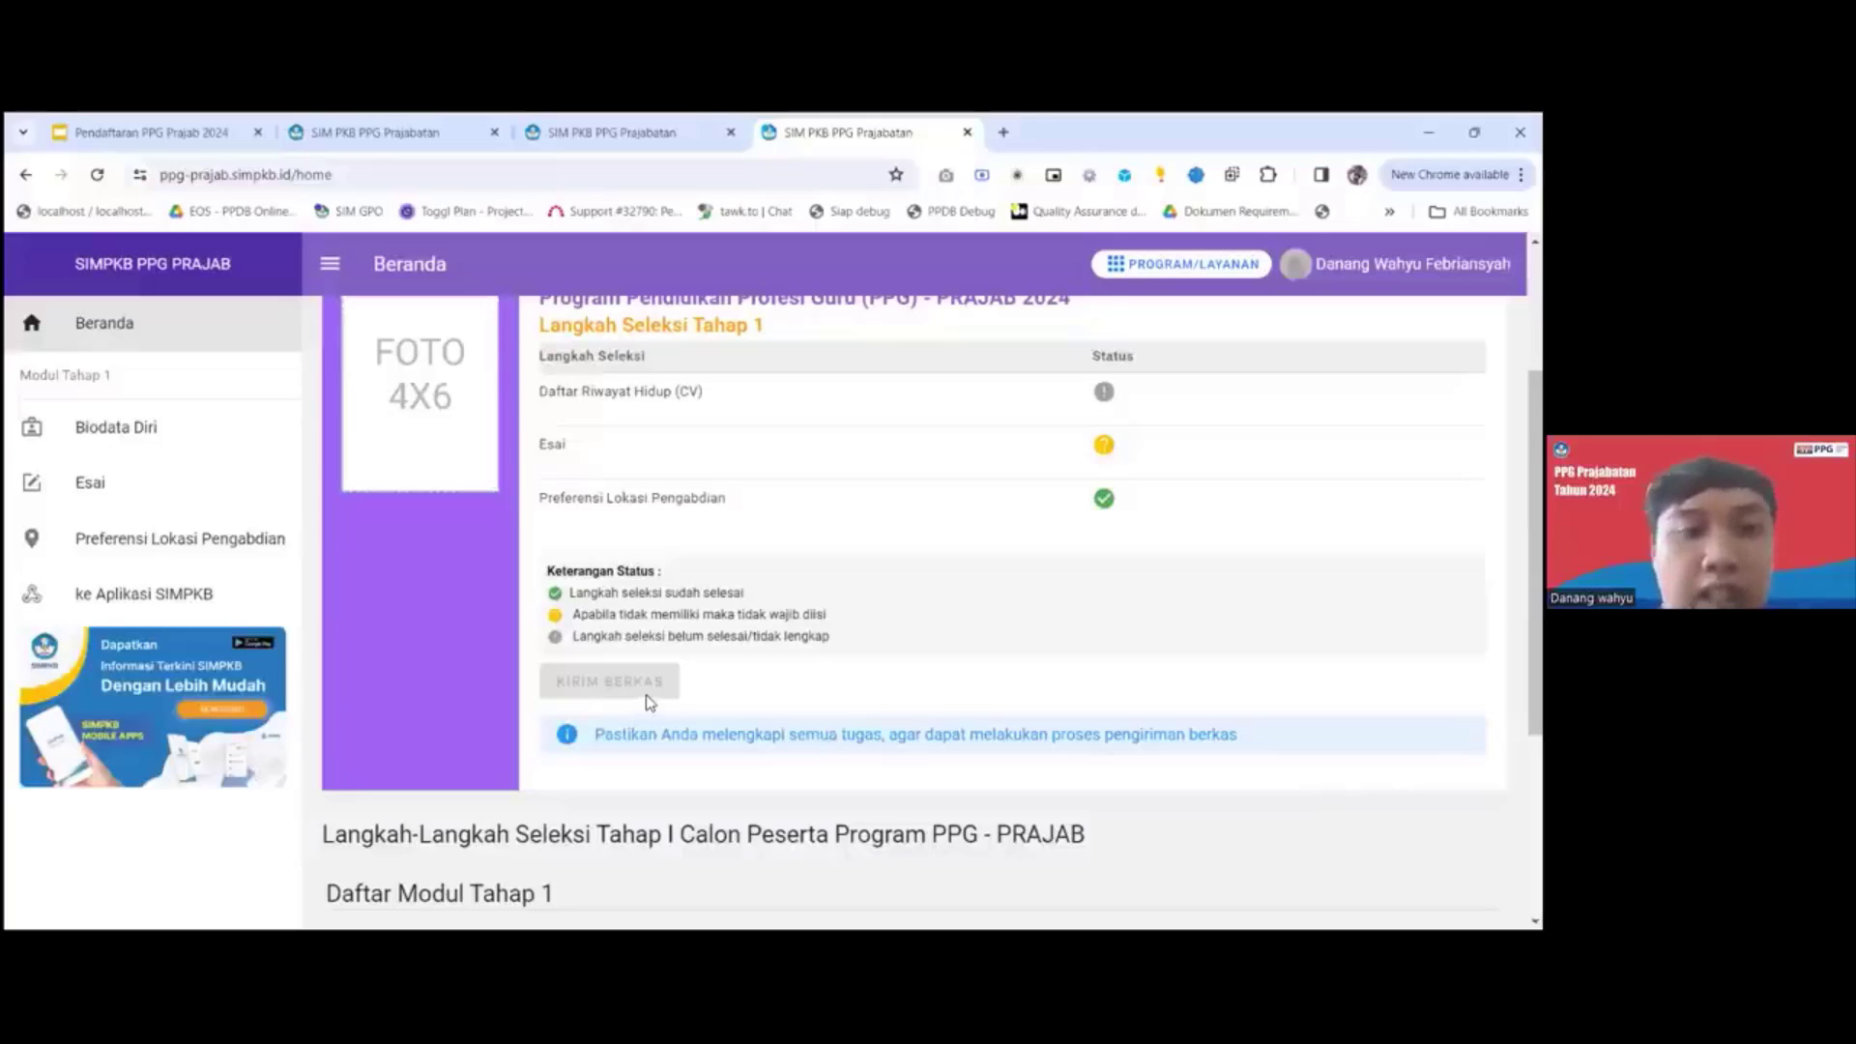
scroll(741, 611, "down", 1)
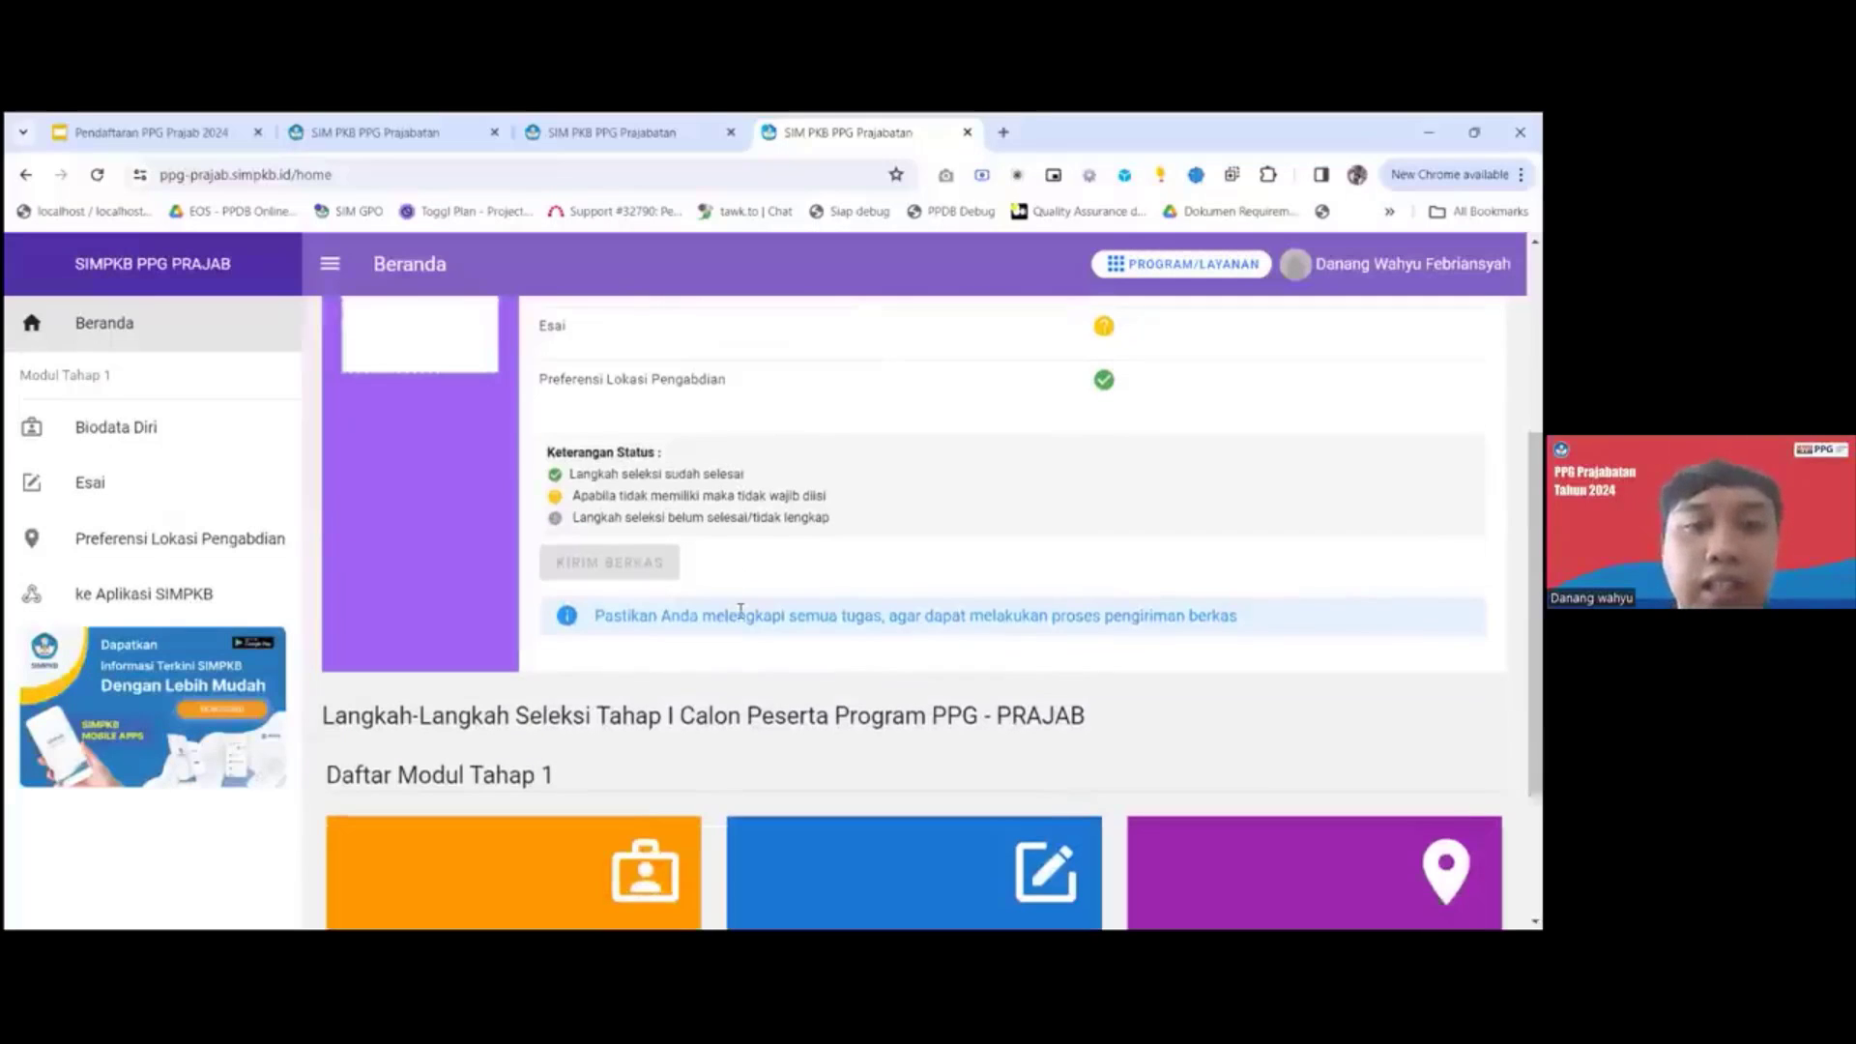
scroll(736, 615, "down", 1)
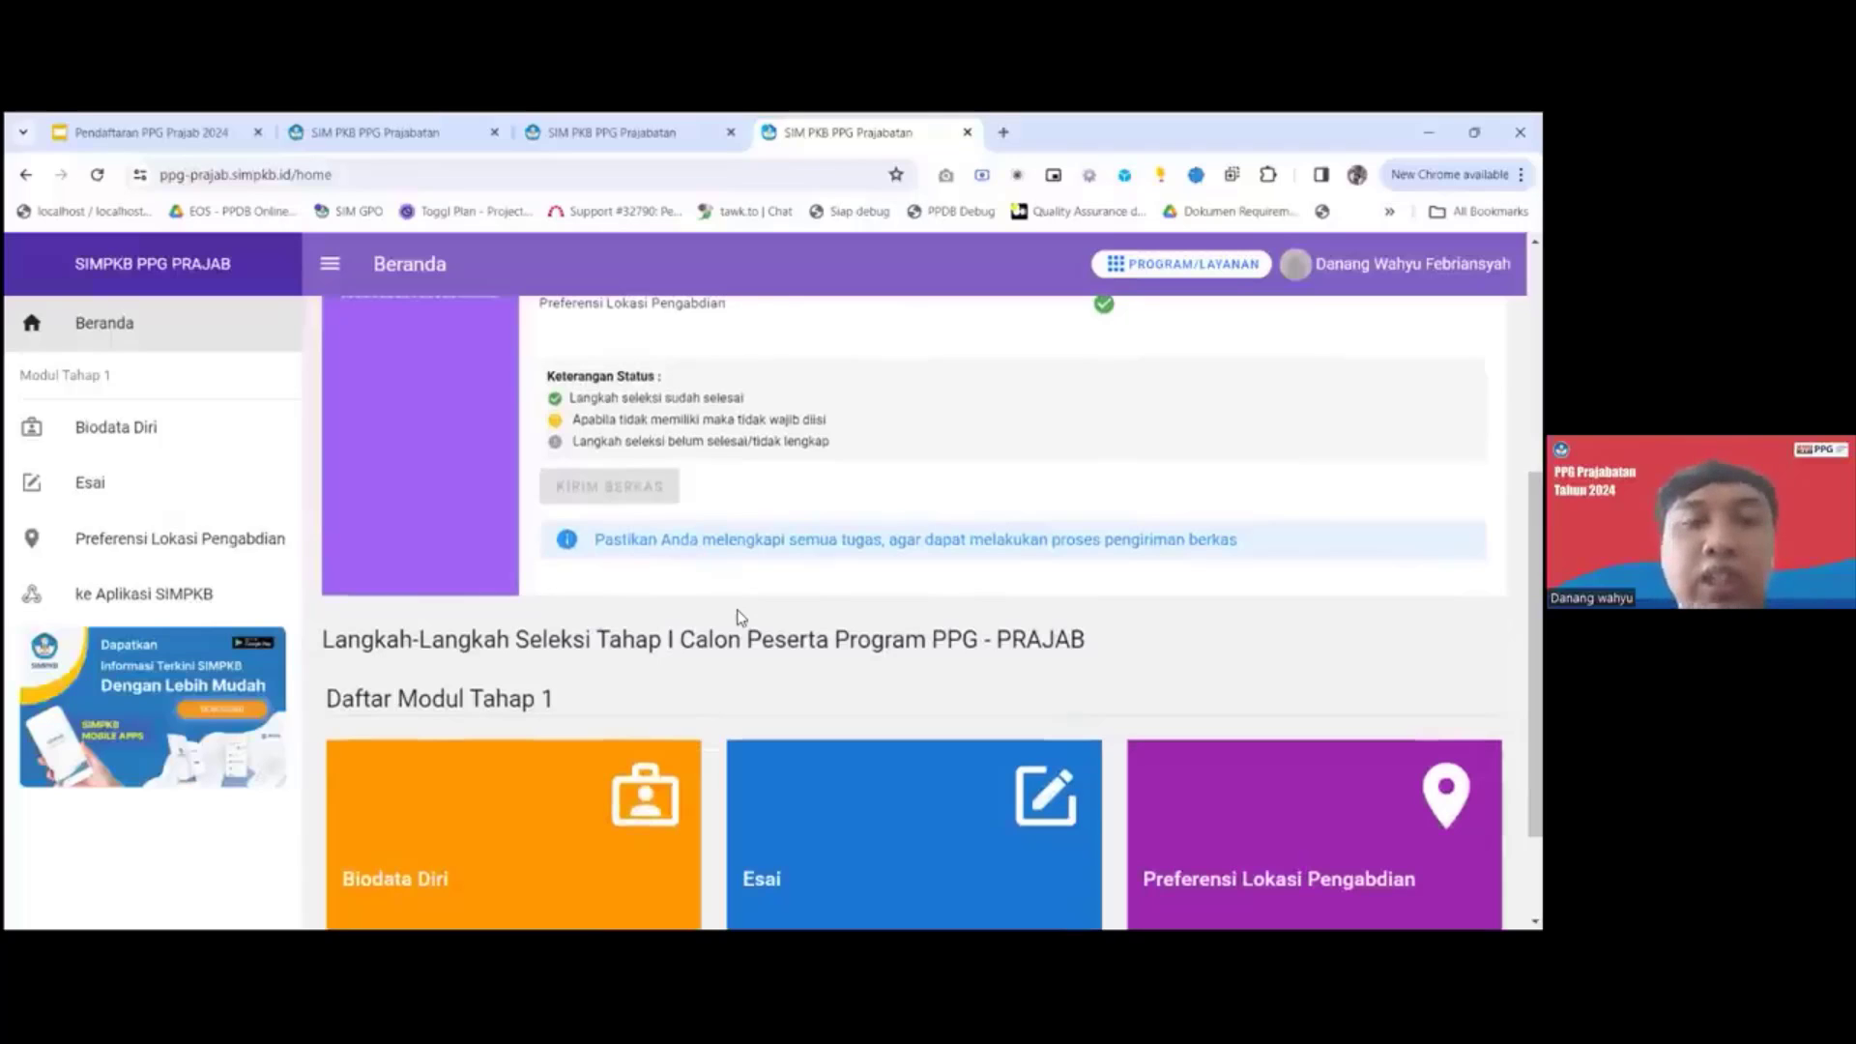